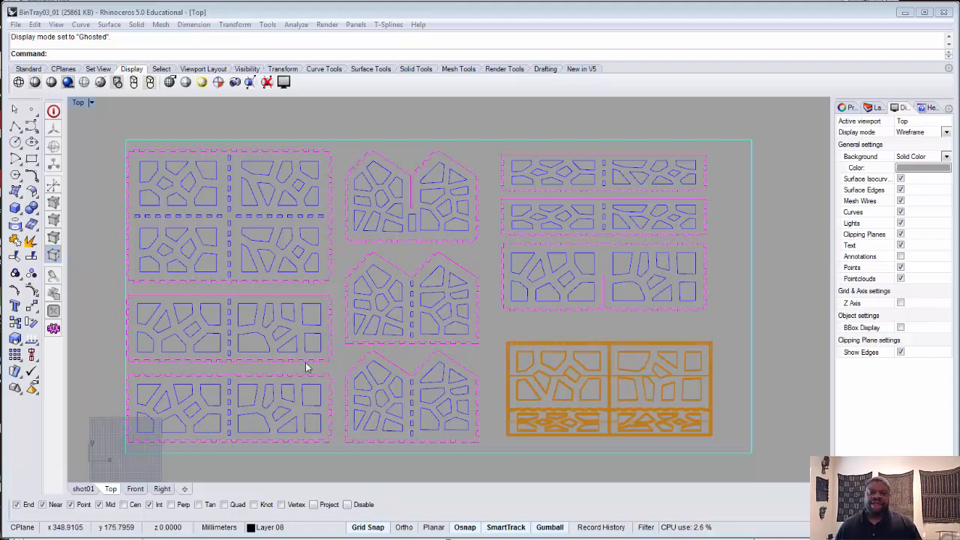
Hide Layer 04 containing the assembled bin model and return to the flat panel layout in the Top view.
{"action": "left_click", "coordinate": [84, 490]}
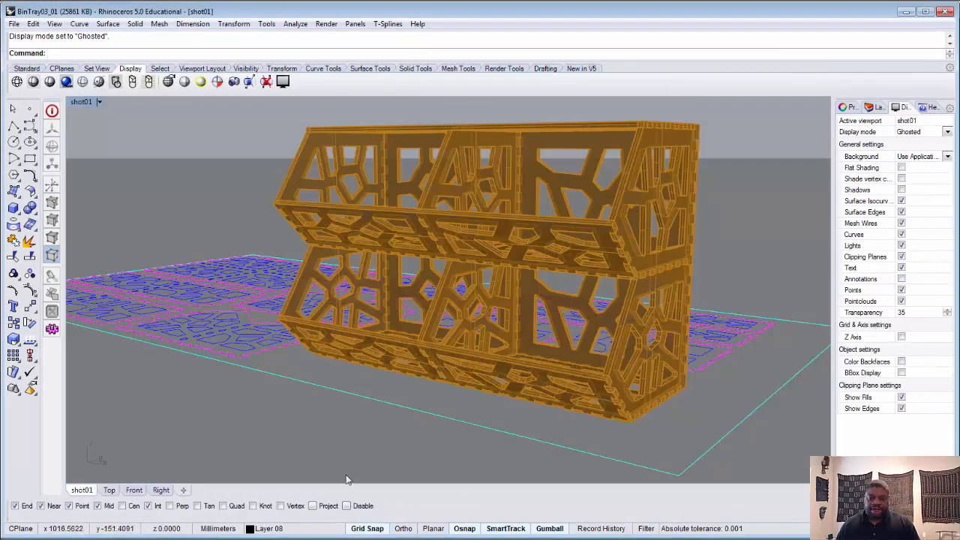
{"action": "right_click_drag", "start_coordinate": [375, 413], "coordinate": [417, 396]}
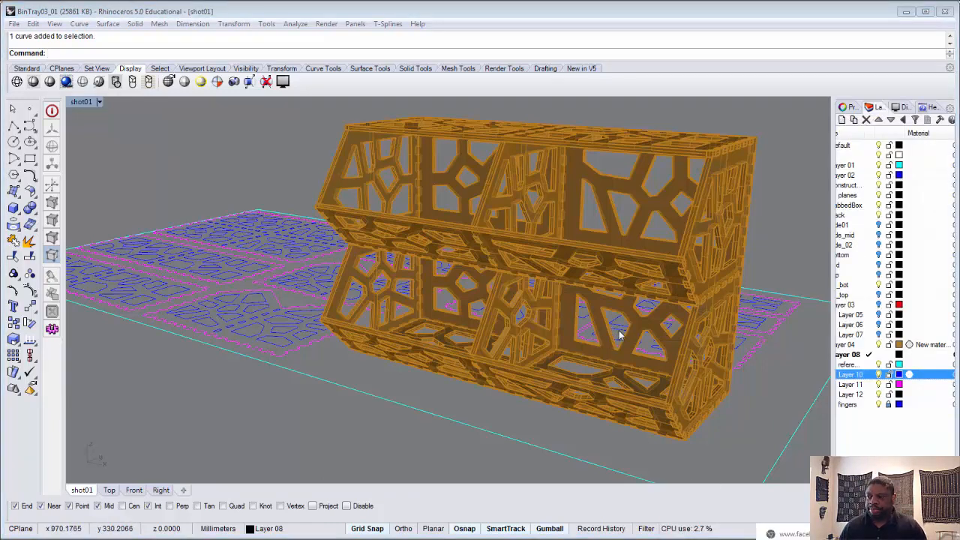
{"action": "left_click", "coordinate": [878, 344]}
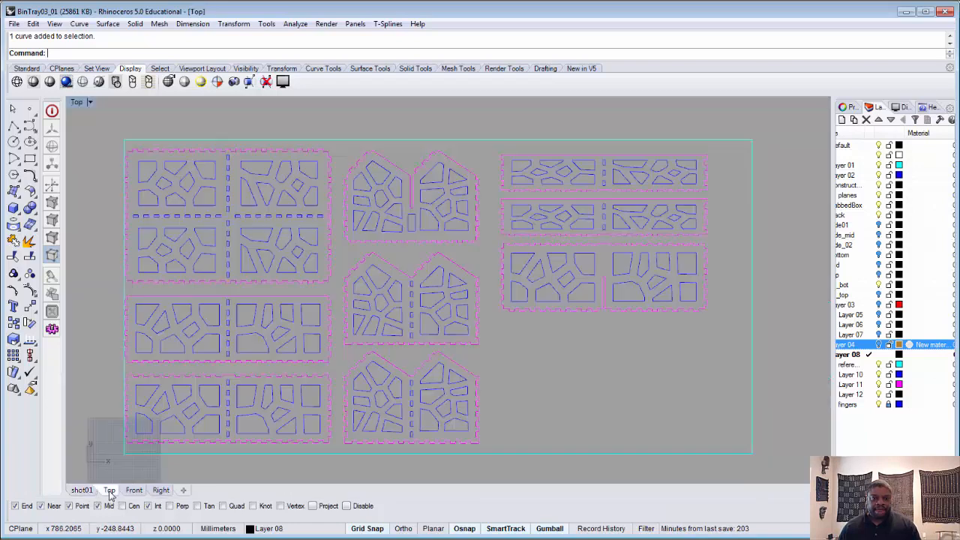
{"action": "left_click", "coordinate": [110, 492]}
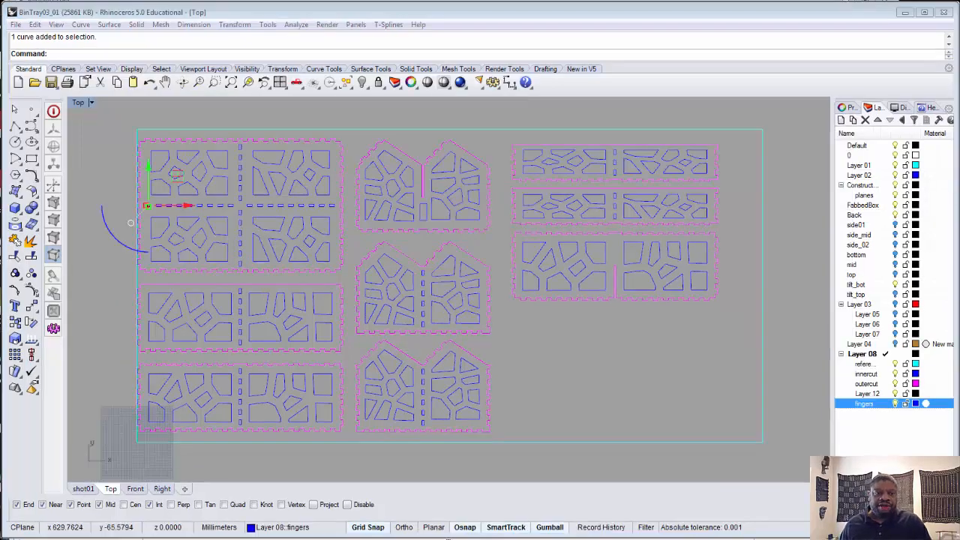
{"action": "left_click", "coordinate": [802, 381]}
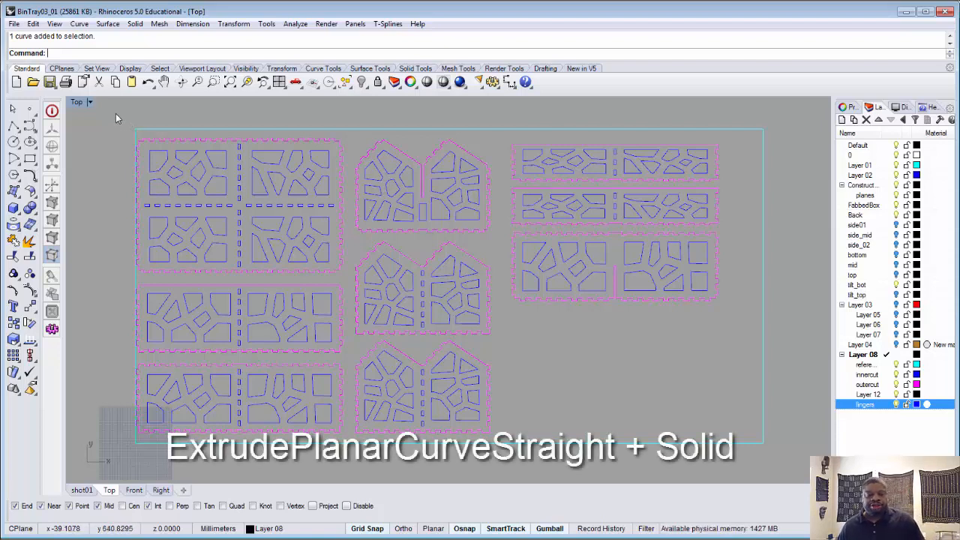
Extrude all curves of the largest four-part panel straight with the Solid option on, working in the shot01 view and accepting self-intersecting curves.
{"action": "left_click_drag", "start_coordinate": [116, 113], "coordinate": [349, 282]}
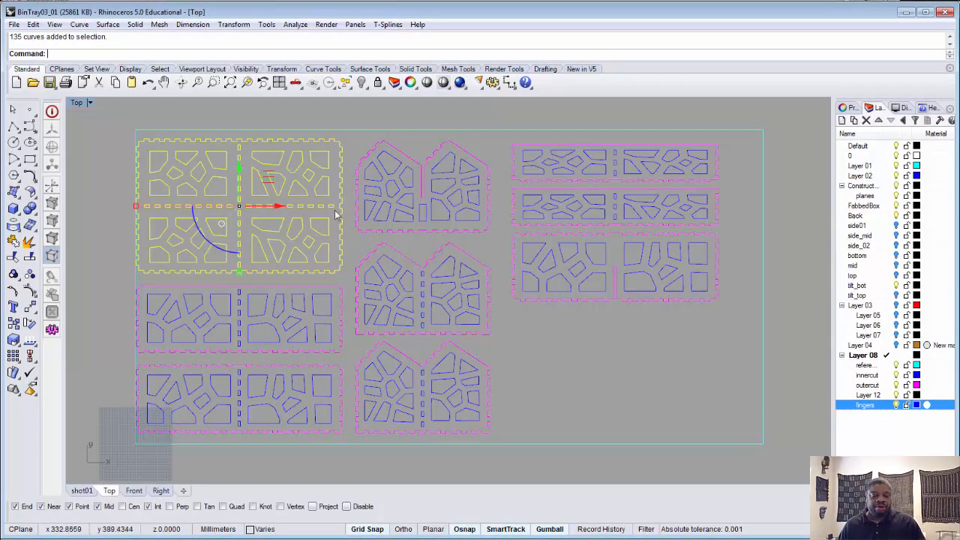
{"action": "left_click", "coordinate": [82, 490]}
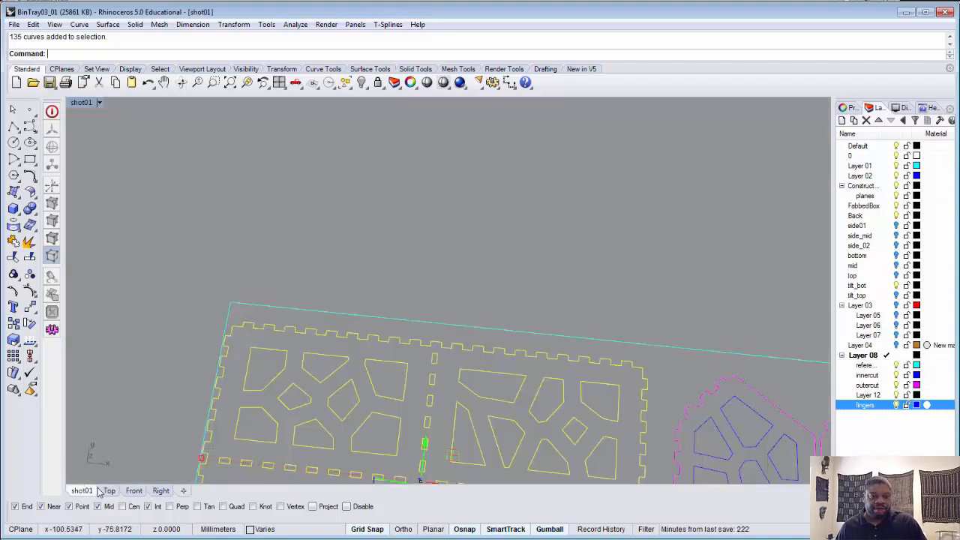
{"action": "left_click", "coordinate": [248, 84]}
{"action": "right_click_drag", "start_coordinate": [407, 330], "coordinate": [392, 311]}
{"action": "right_click_drag", "start_coordinate": [455, 300], "coordinate": [407, 286], "text": "shift"}
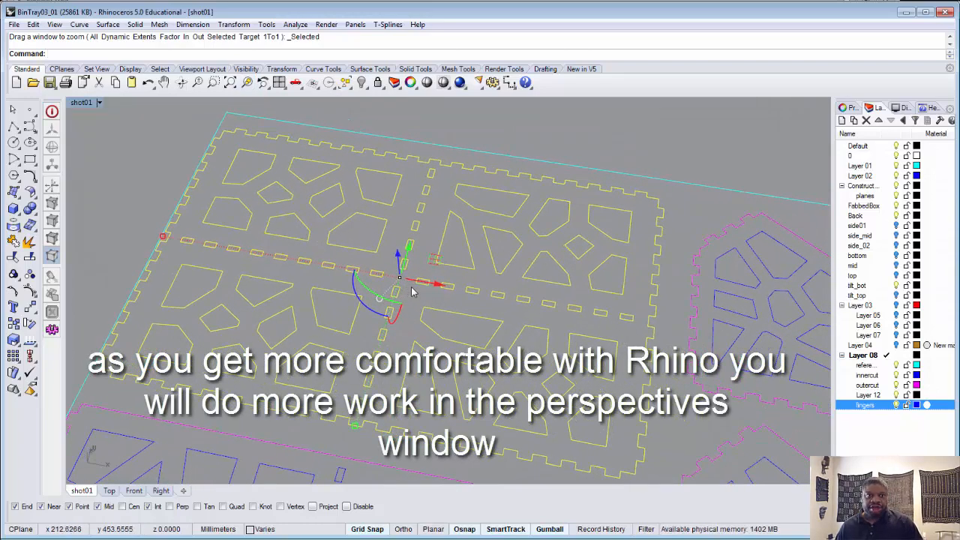
{"action": "left_click", "coordinate": [109, 25]}
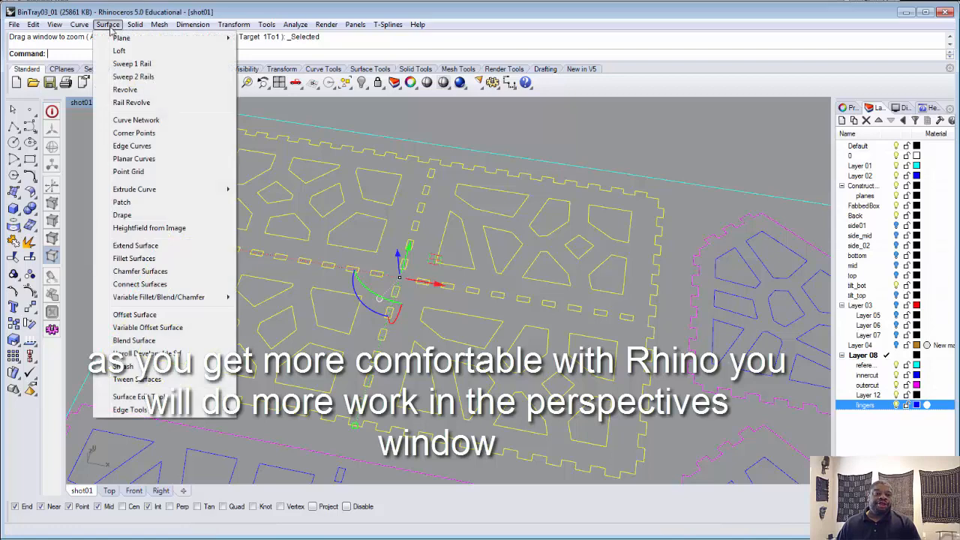
{"action": "mouse_move", "coordinate": [138, 191]}
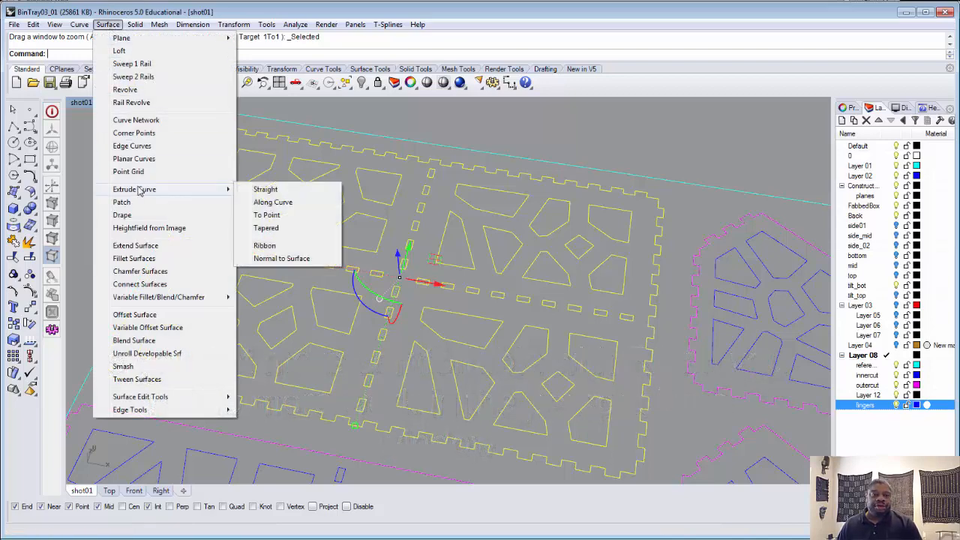
{"action": "left_click", "coordinate": [274, 189]}
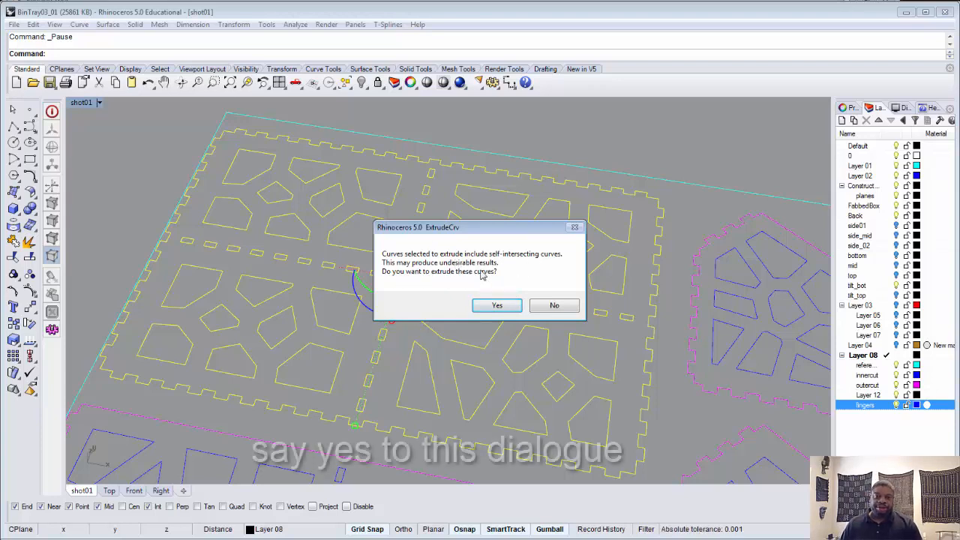
{"action": "left_click", "coordinate": [496, 304]}
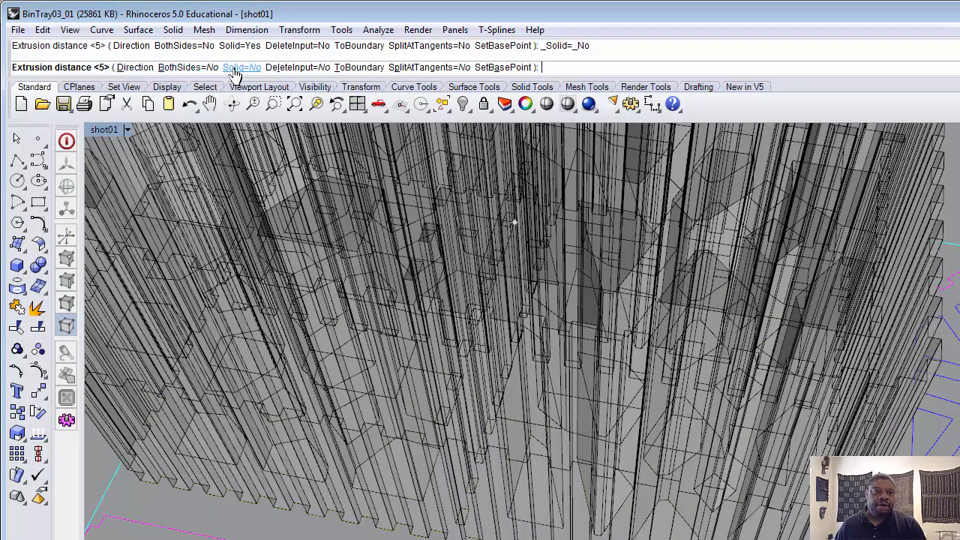
{"action": "left_click", "coordinate": [240, 67]}
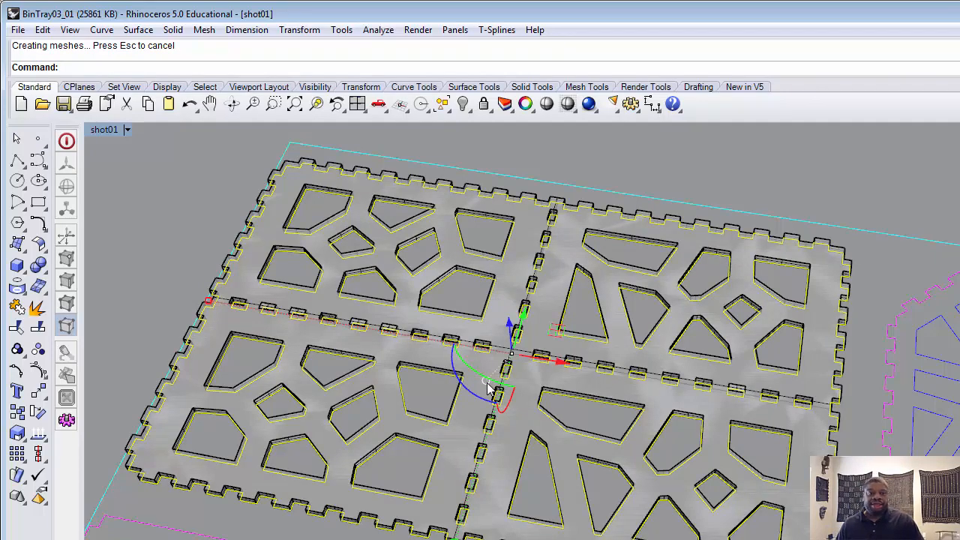
Move the extruded panel off the cutting sheet, away from its source curves, and deselect it.
{"action": "left_click", "coordinate": [517, 380]}
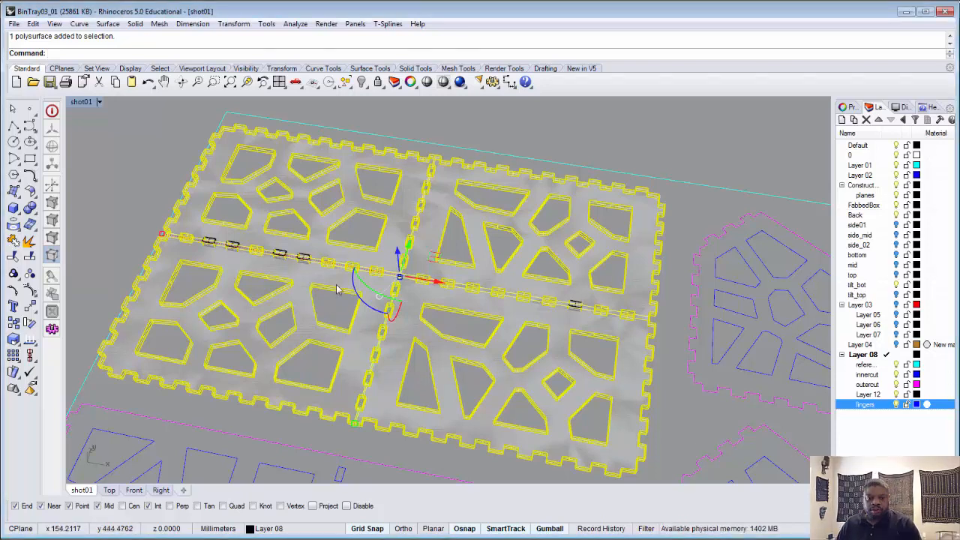
{"action": "right_click_drag", "start_coordinate": [337, 289], "coordinate": [679, 316]}
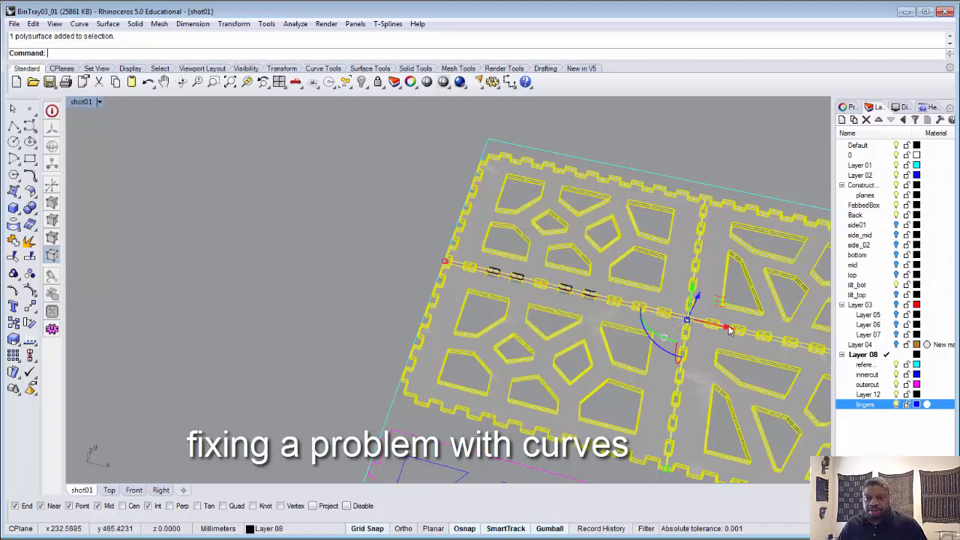
{"action": "left_click_drag", "start_coordinate": [727, 330], "coordinate": [198, 413]}
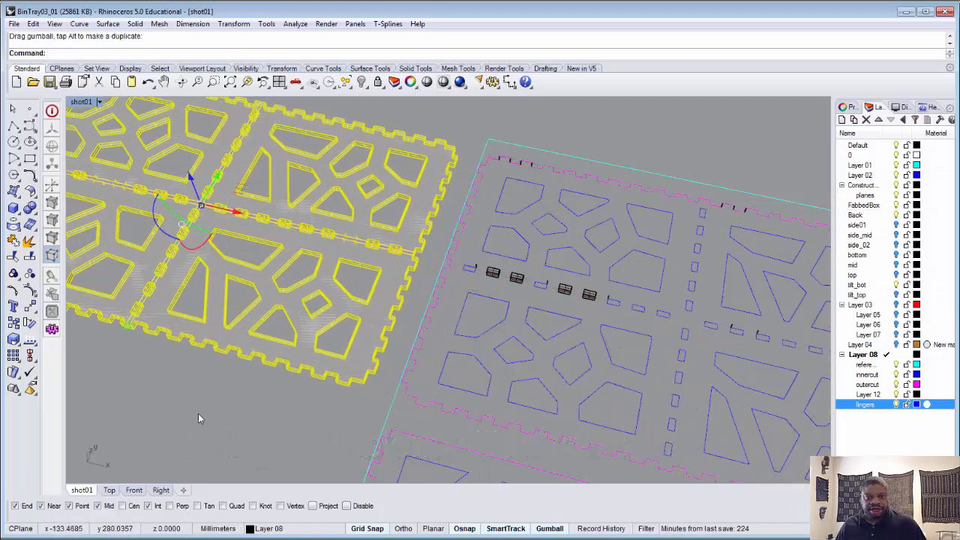
{"action": "left_click", "coordinate": [197, 412]}
Examine the moved panel and the pieces left on the source curves to check which finger slots were extruded separately.
{"action": "scroll", "coordinate": [202, 406], "scroll_direction": "down", "scroll_amount": 3}
{"action": "right_click_drag", "start_coordinate": [200, 393], "coordinate": [383, 387], "text": "shift"}
{"action": "scroll", "coordinate": [248, 242], "scroll_direction": "up", "scroll_amount": 8}
{"action": "scroll", "coordinate": [244, 250], "scroll_direction": "down", "scroll_amount": 10}
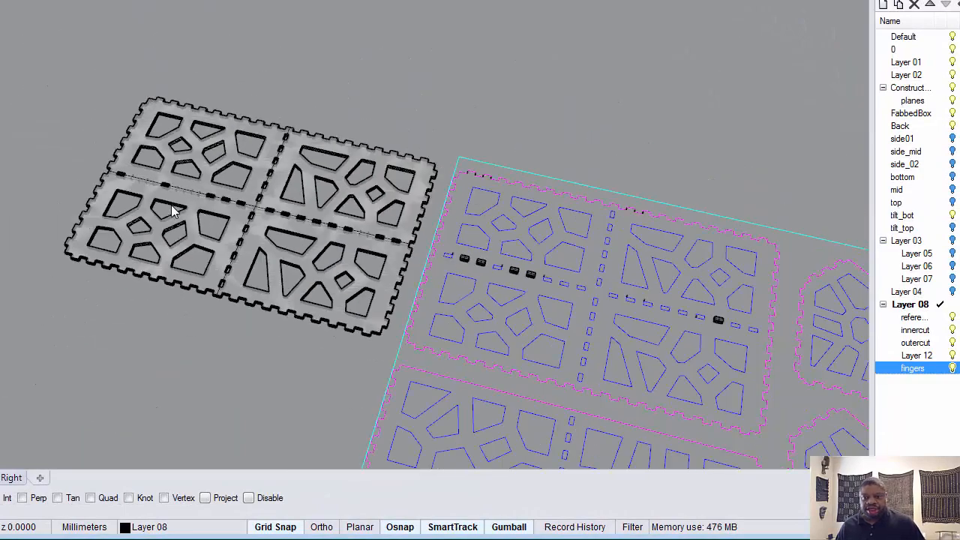
{"action": "scroll", "coordinate": [425, 232], "scroll_direction": "down", "scroll_amount": 2}
{"action": "scroll", "coordinate": [439, 274], "scroll_direction": "up", "scroll_amount": 10}
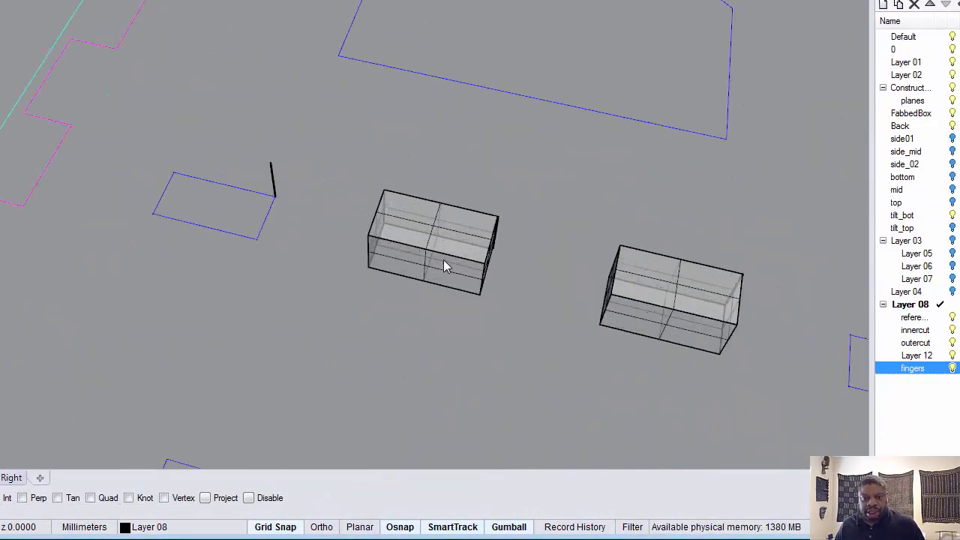
{"action": "scroll", "coordinate": [443, 259], "scroll_direction": "up", "scroll_amount": 2}
{"action": "left_click", "coordinate": [444, 250]}
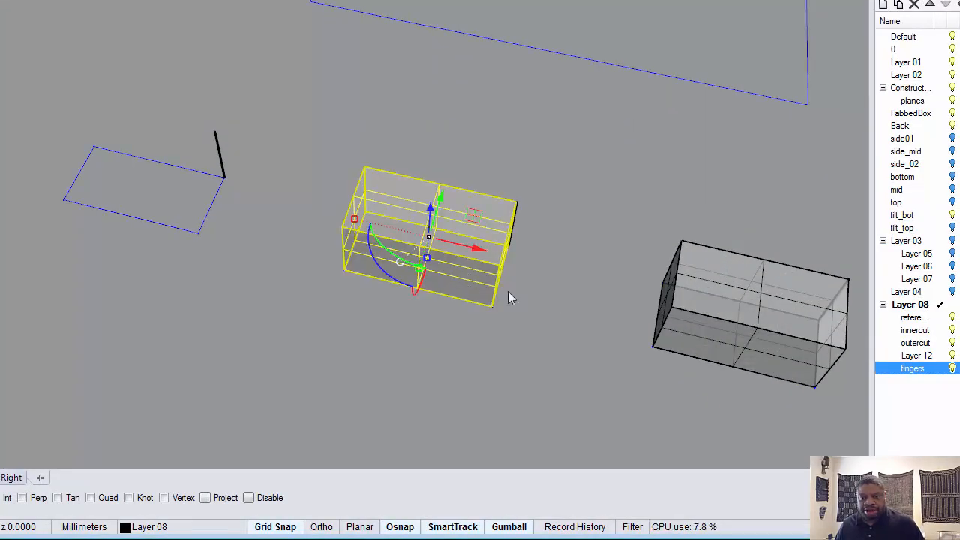
{"action": "left_click", "coordinate": [712, 341]}
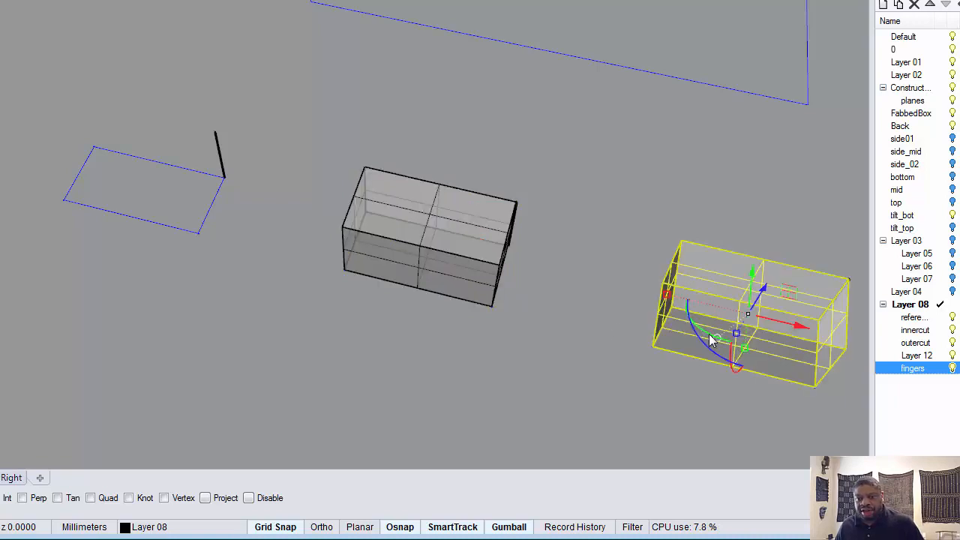
{"action": "scroll", "coordinate": [706, 335], "scroll_direction": "down", "scroll_amount": 10}
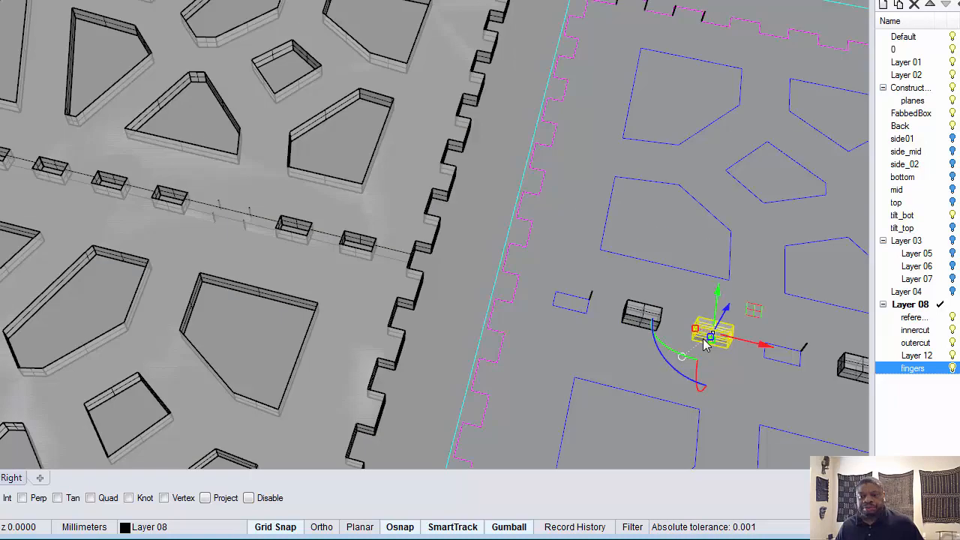
{"action": "scroll", "coordinate": [808, 371], "scroll_direction": "down", "scroll_amount": 5}
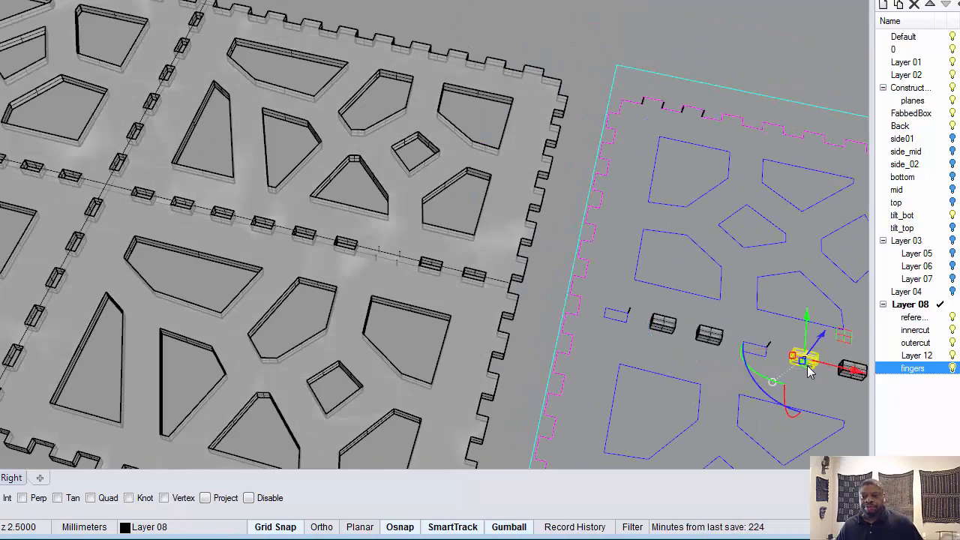
{"action": "scroll", "coordinate": [831, 386], "scroll_direction": "up", "scroll_amount": 5}
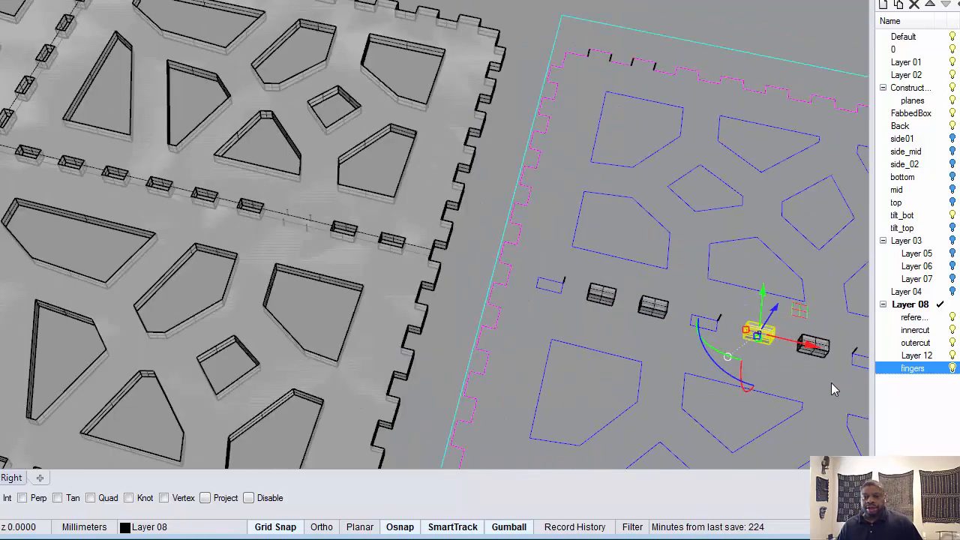
{"action": "scroll", "coordinate": [785, 376], "scroll_direction": "down", "scroll_amount": 3}
{"action": "scroll", "coordinate": [786, 374], "scroll_direction": "up", "scroll_amount": 6}
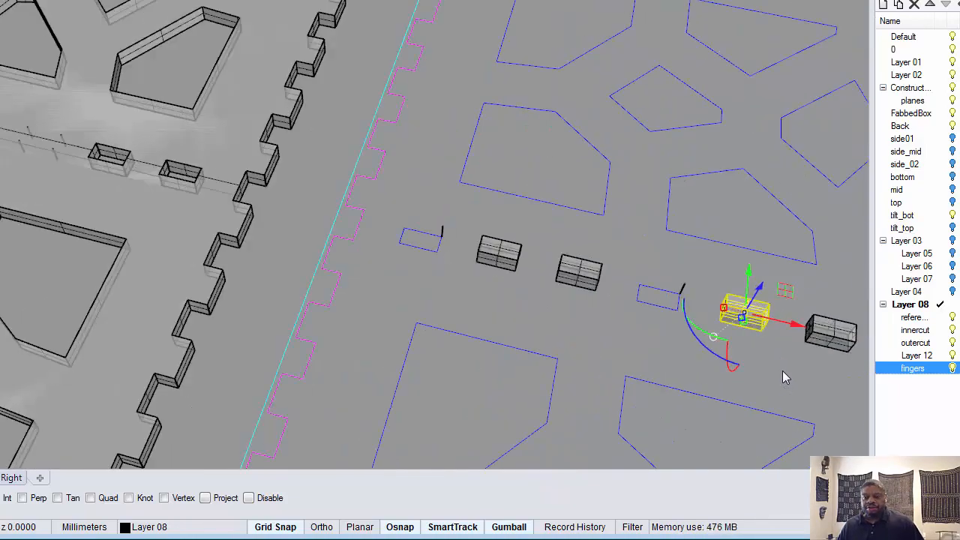
{"action": "scroll", "coordinate": [778, 367], "scroll_direction": "up", "scroll_amount": 3}
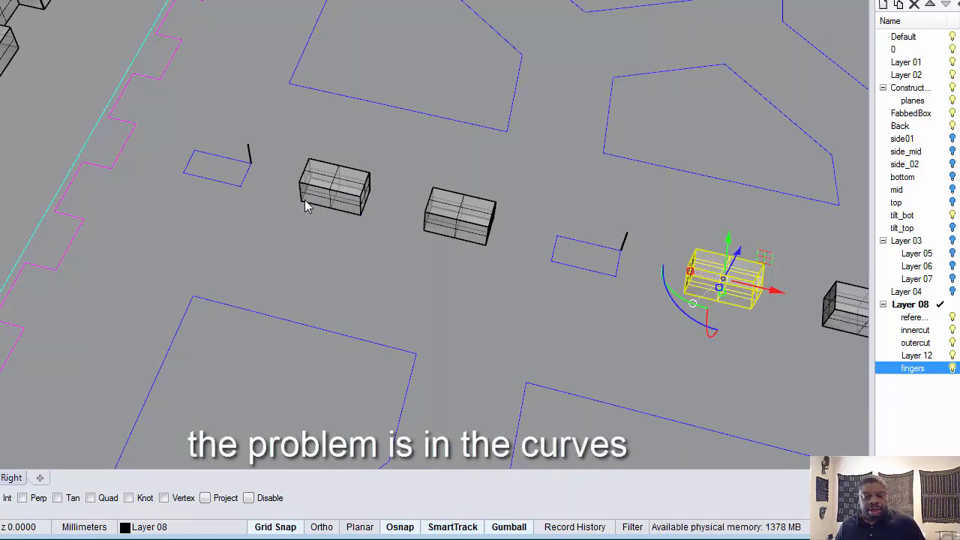
{"action": "scroll", "coordinate": [307, 204], "scroll_direction": "down", "scroll_amount": 5}
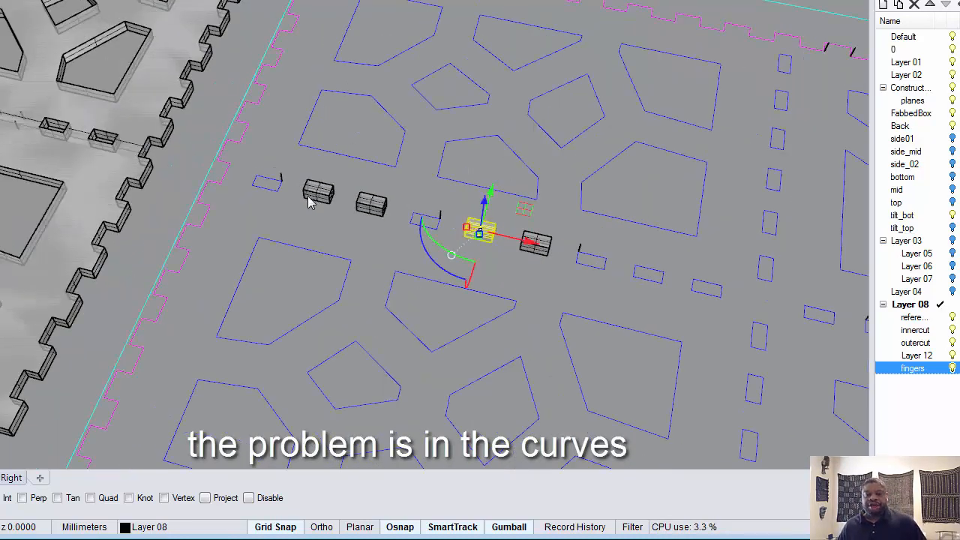
{"action": "scroll", "coordinate": [311, 199], "scroll_direction": "down", "scroll_amount": 5}
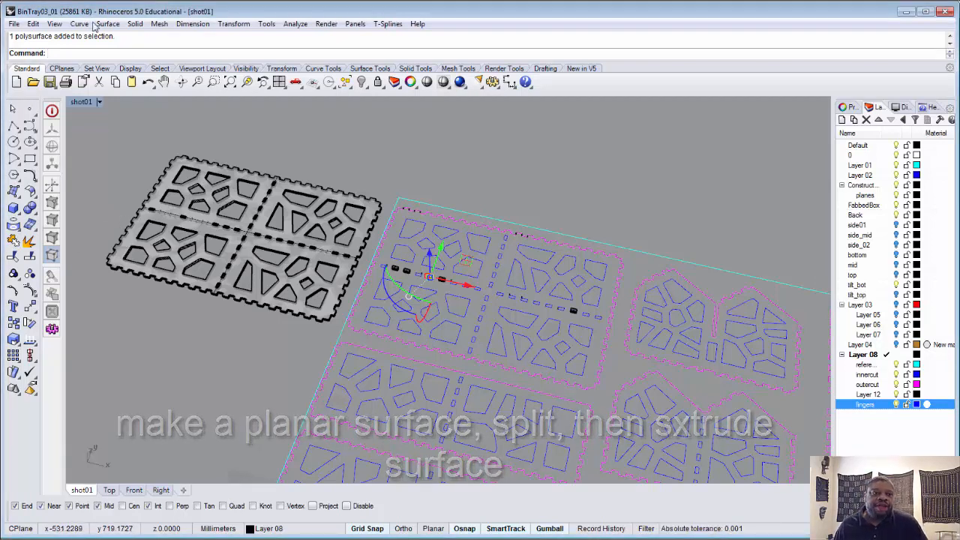
Select all polysurfaces in the model and delete them.
{"action": "left_click", "coordinate": [33, 23]}
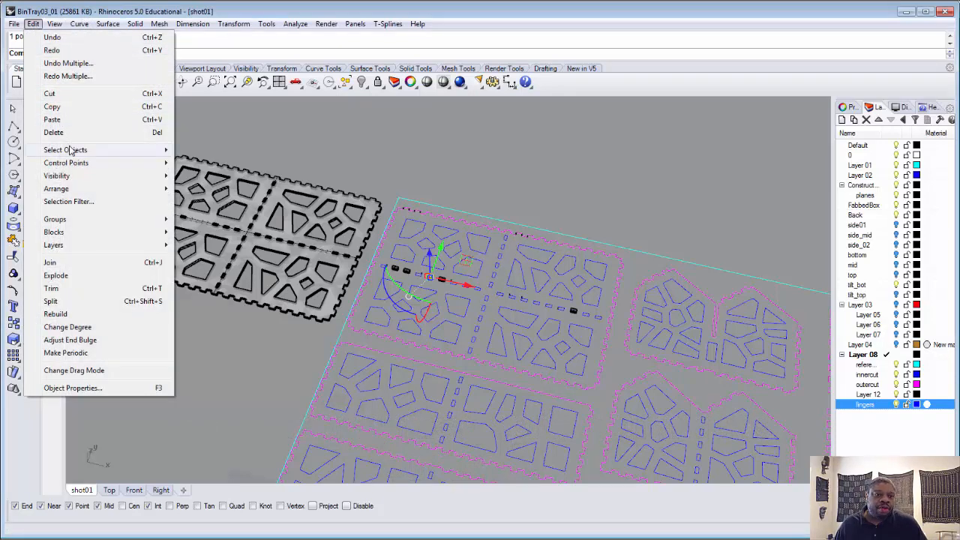
{"action": "mouse_move", "coordinate": [69, 150]}
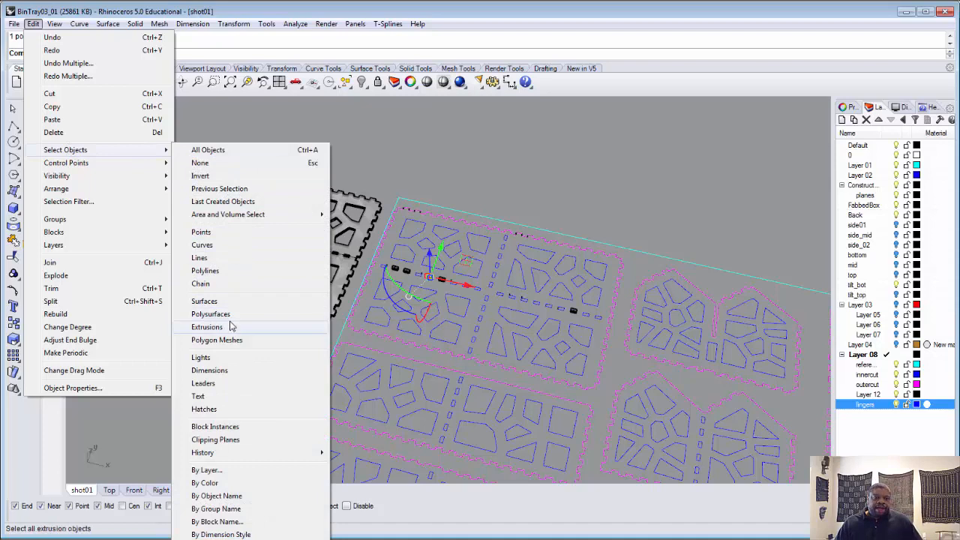
{"action": "left_click", "coordinate": [229, 314]}
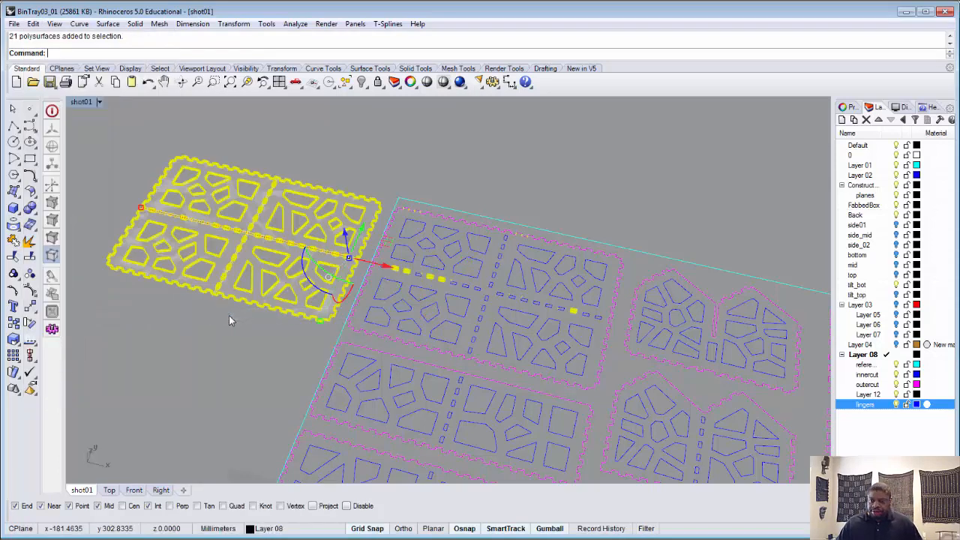
{"action": "key", "text": "Delete"}
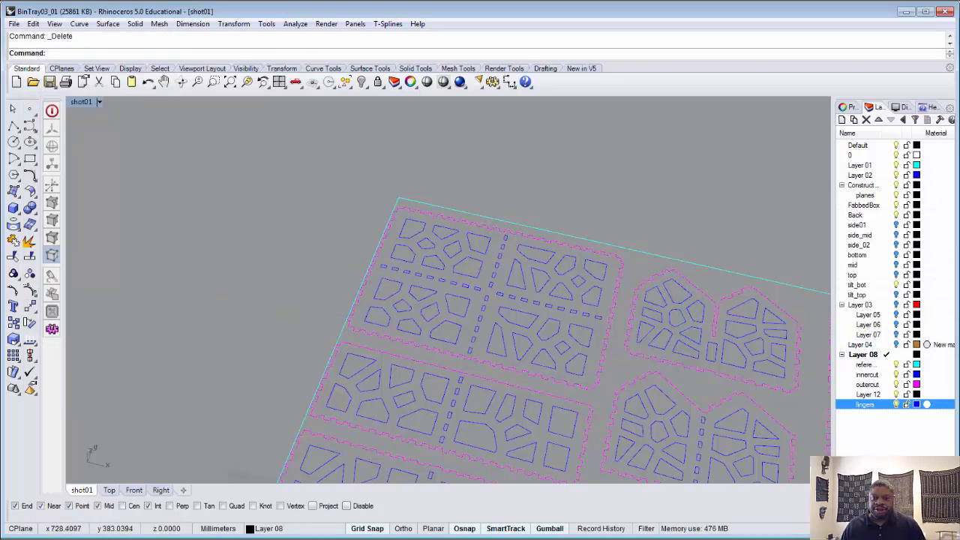
Create a planar surface from the outer outline of the largest four-part panel, accepting curve boolean processing for its self-intersecting curve.
{"action": "left_click", "coordinate": [619, 278]}
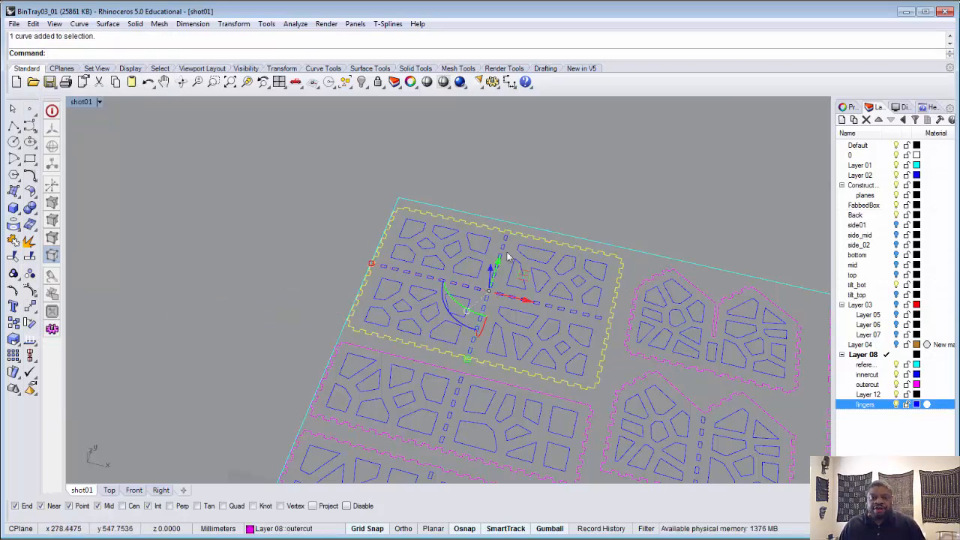
{"action": "left_click", "coordinate": [108, 23]}
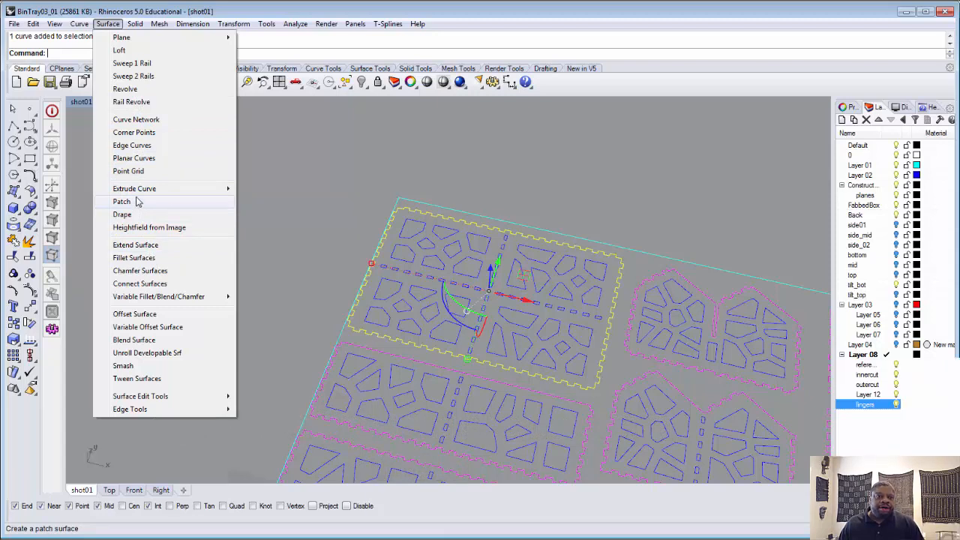
{"action": "left_click", "coordinate": [134, 158]}
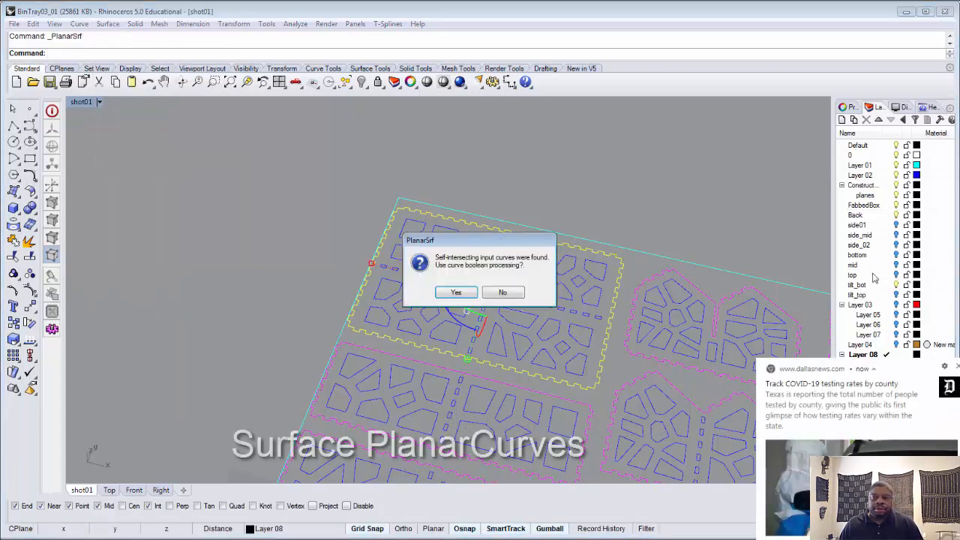
{"action": "left_click", "coordinate": [956, 367]}
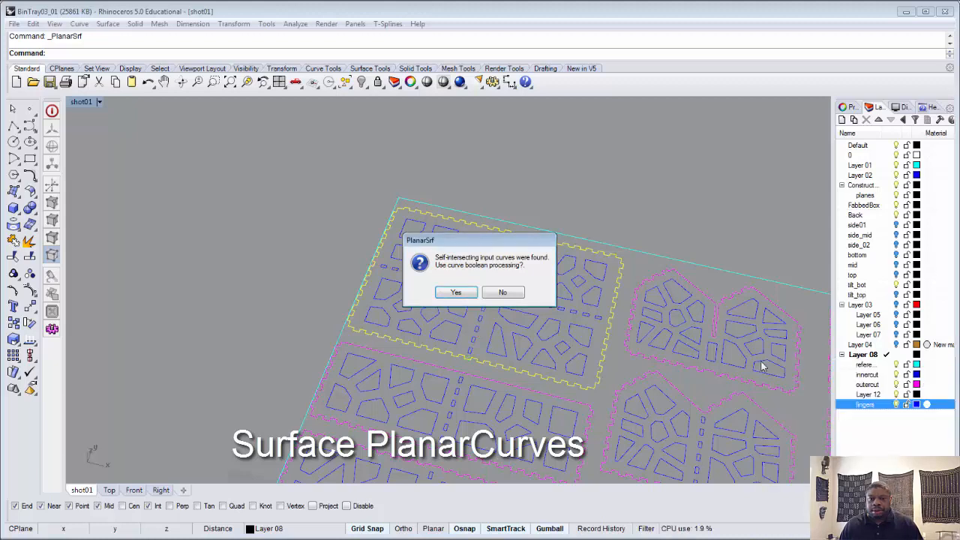
{"action": "left_click", "coordinate": [458, 294]}
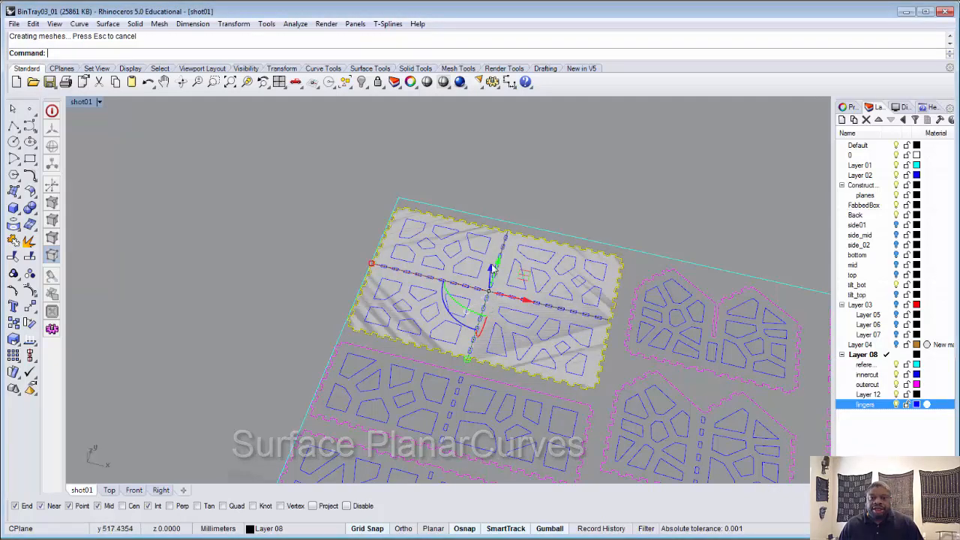
{"action": "scroll", "coordinate": [545, 333], "scroll_direction": "up", "scroll_amount": 3}
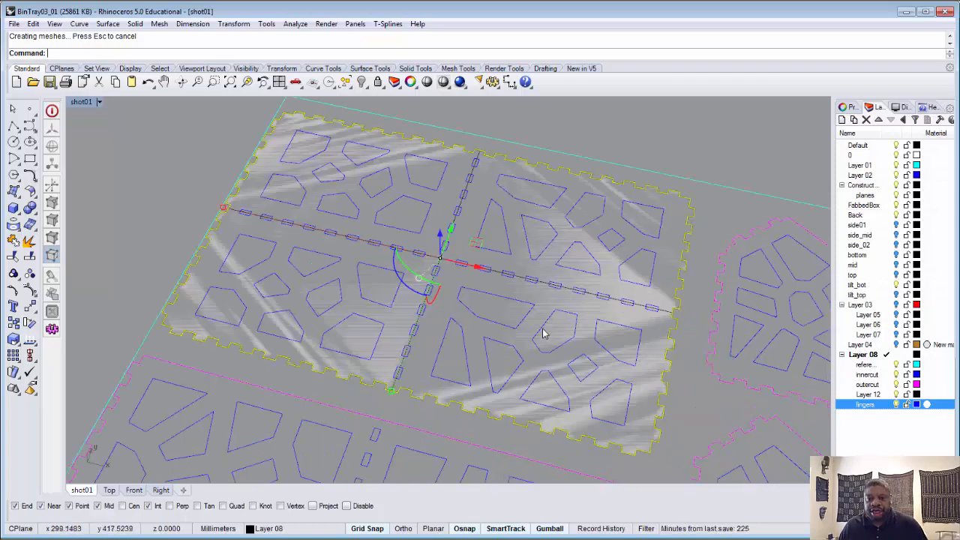
{"action": "scroll", "coordinate": [543, 330], "scroll_direction": "up", "scroll_amount": 2}
Lock the outercut layer, working in the Top view, and clear the current selection.
{"action": "left_click", "coordinate": [467, 271]}
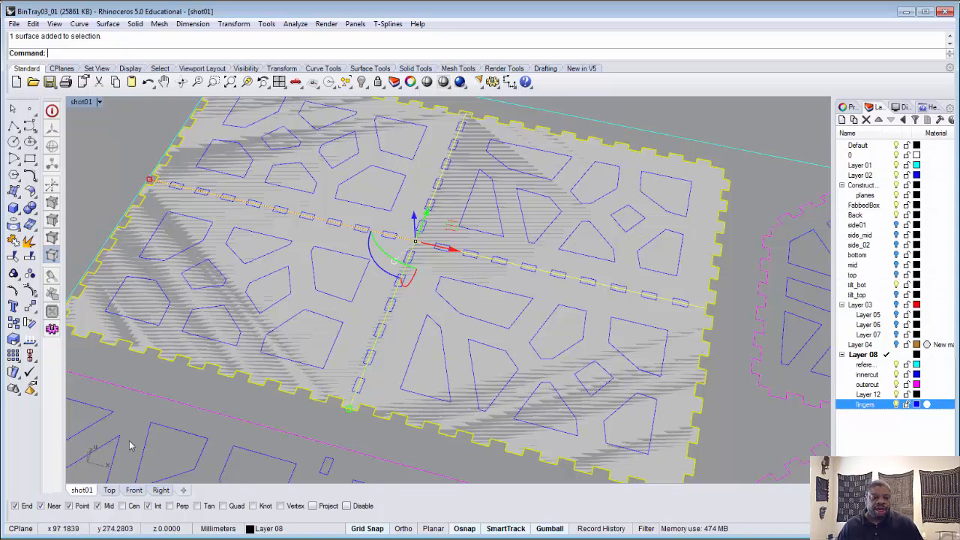
{"action": "left_click", "coordinate": [110, 490]}
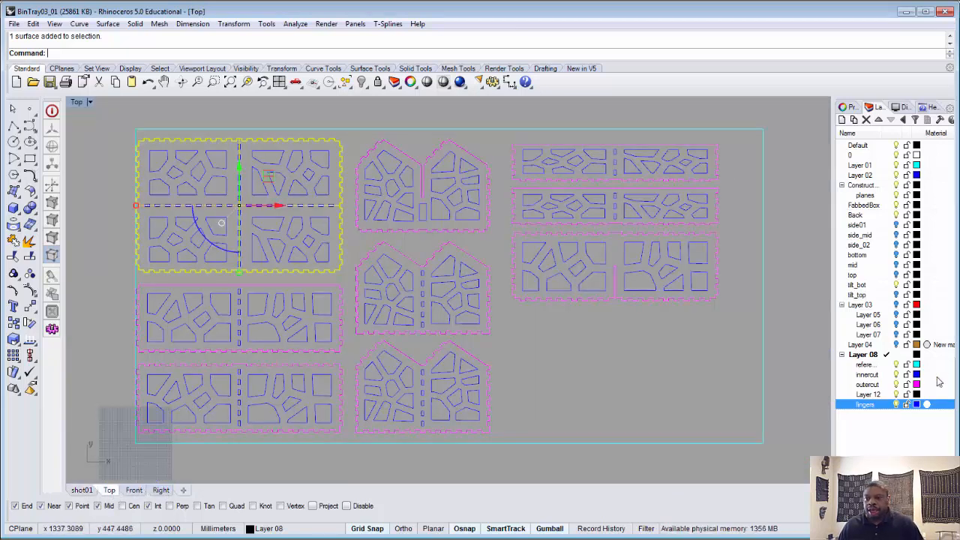
{"action": "left_click", "coordinate": [907, 385]}
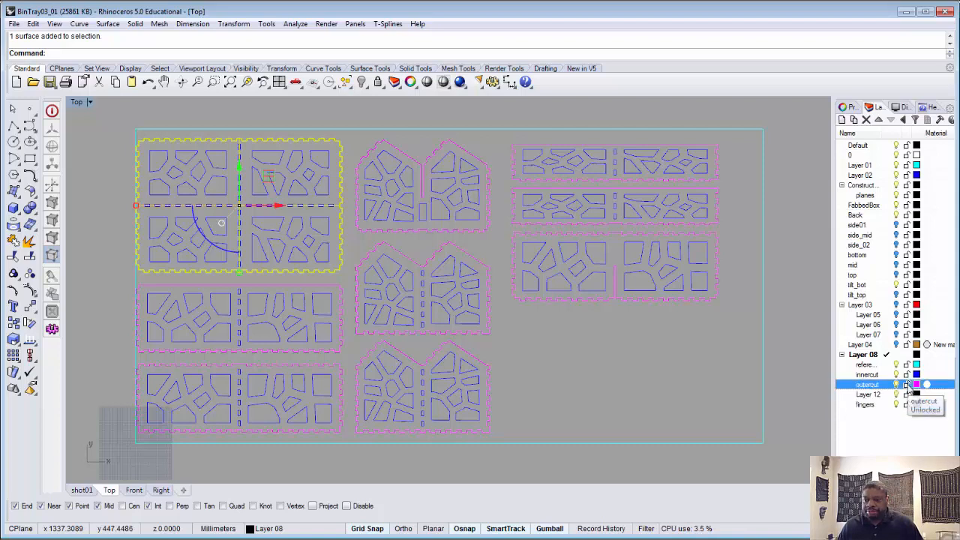
{"action": "left_click", "coordinate": [76, 159]}
Split the four-part panel's planar surface using its interior cut-out and finger slot curves as cutting objects.
{"action": "left_click", "coordinate": [238, 210]}
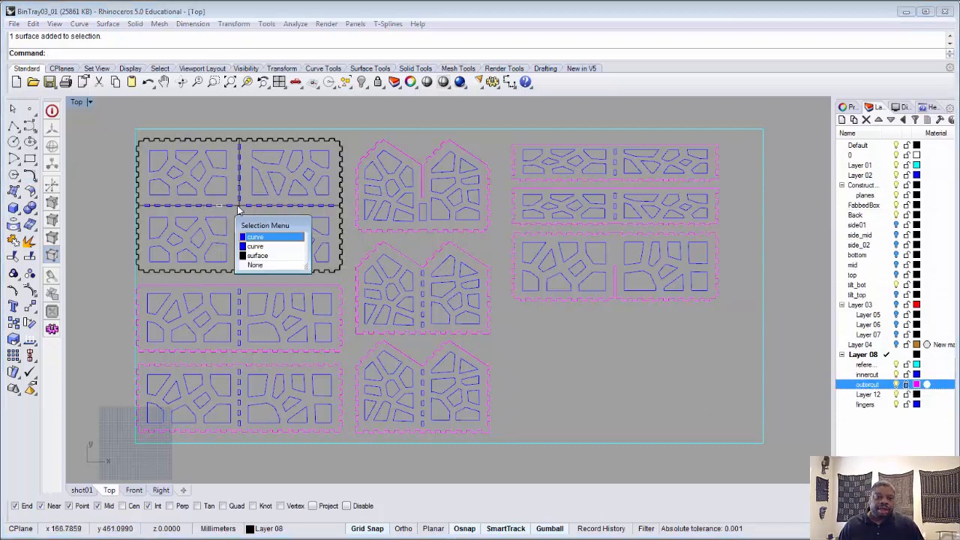
{"action": "left_click", "coordinate": [258, 258]}
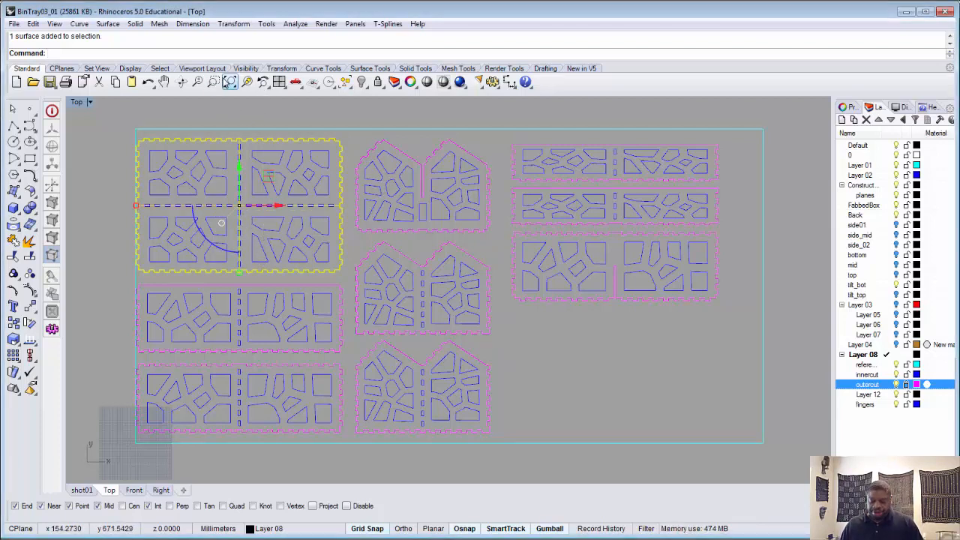
{"action": "type", "text": "Split"}
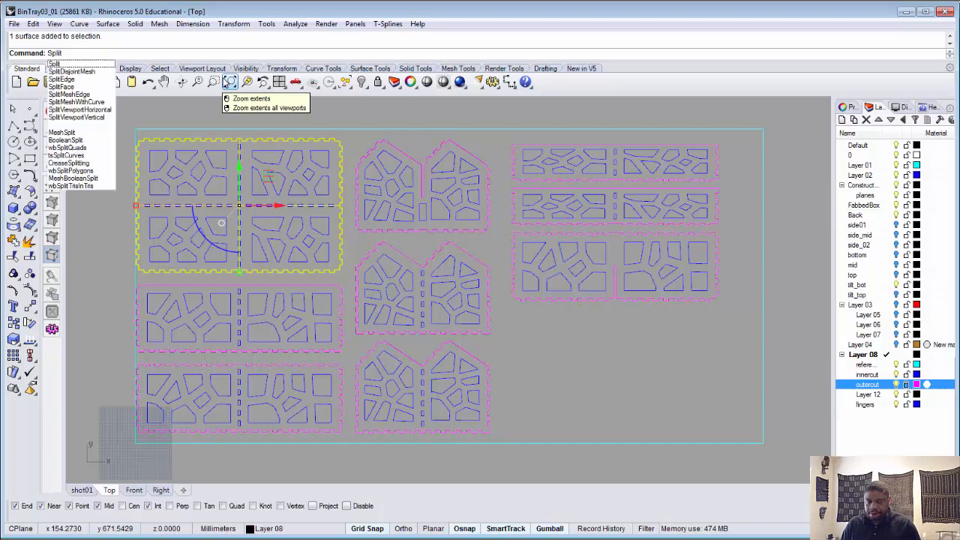
{"action": "key", "text": "Return"}
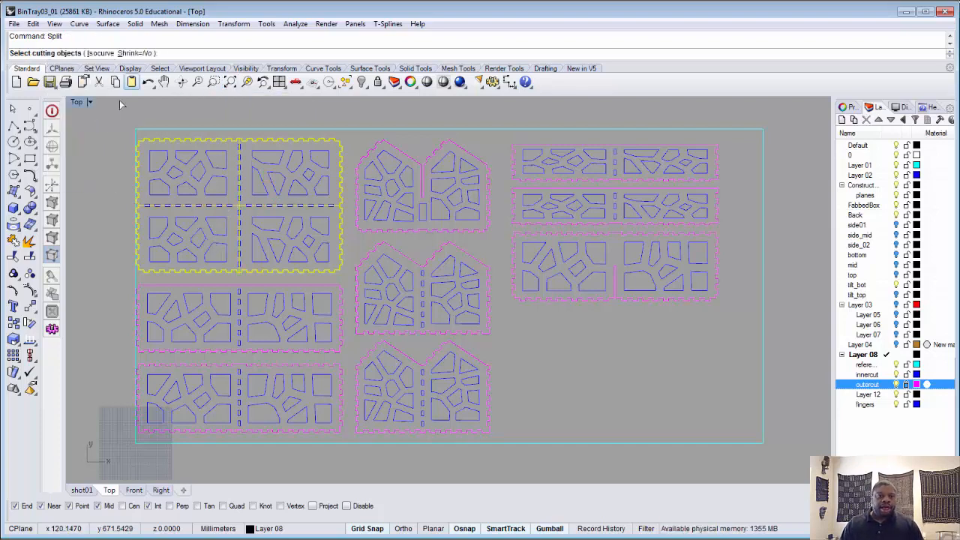
{"action": "left_click_drag", "start_coordinate": [109, 119], "coordinate": [356, 279]}
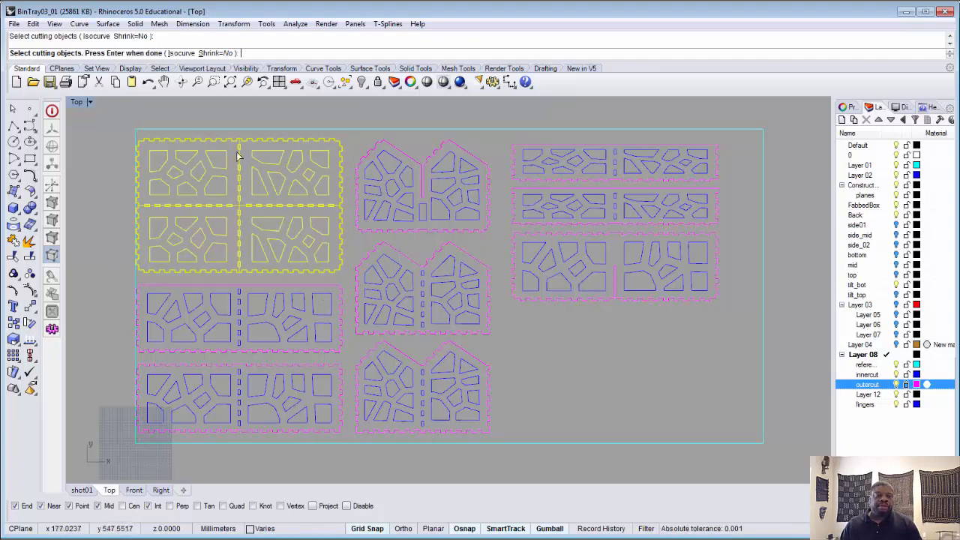
{"action": "key", "text": "Return"}
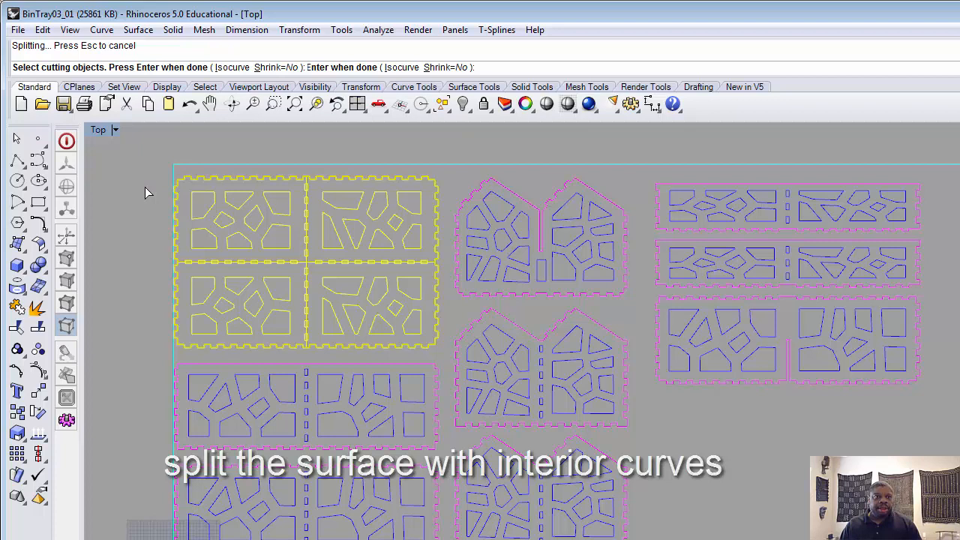
{"action": "right_click", "coordinate": [192, 142]}
{"action": "left_click", "coordinate": [184, 151]}
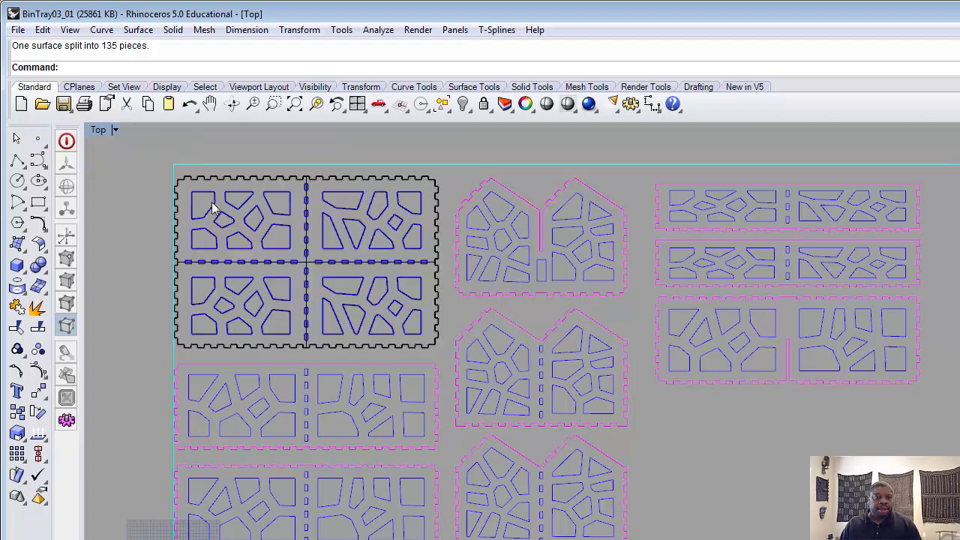
Move the main panel surface off the cutting sheet, away from its cut-out pieces and source curves, and deselect it.
{"action": "scroll", "coordinate": [272, 262], "scroll_direction": "up", "scroll_amount": 4}
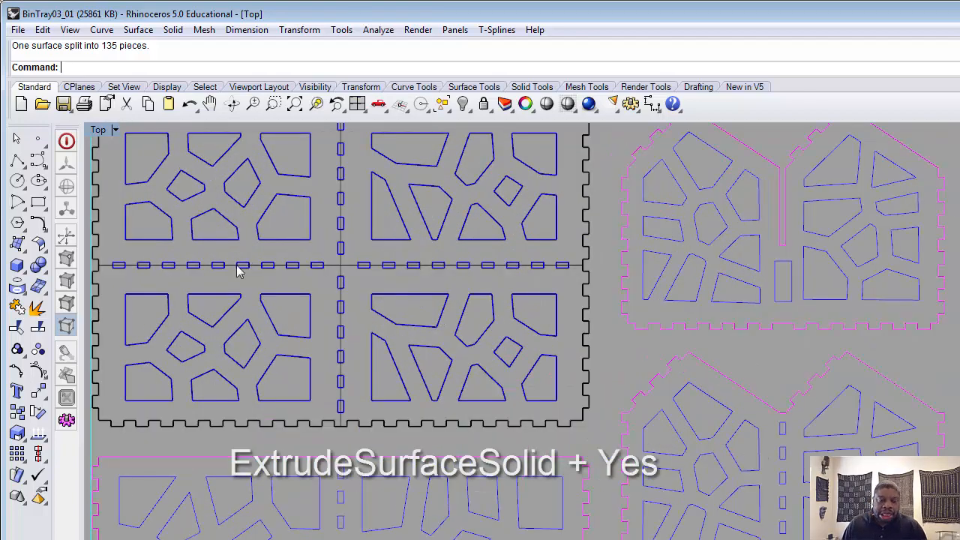
{"action": "left_click", "coordinate": [108, 270]}
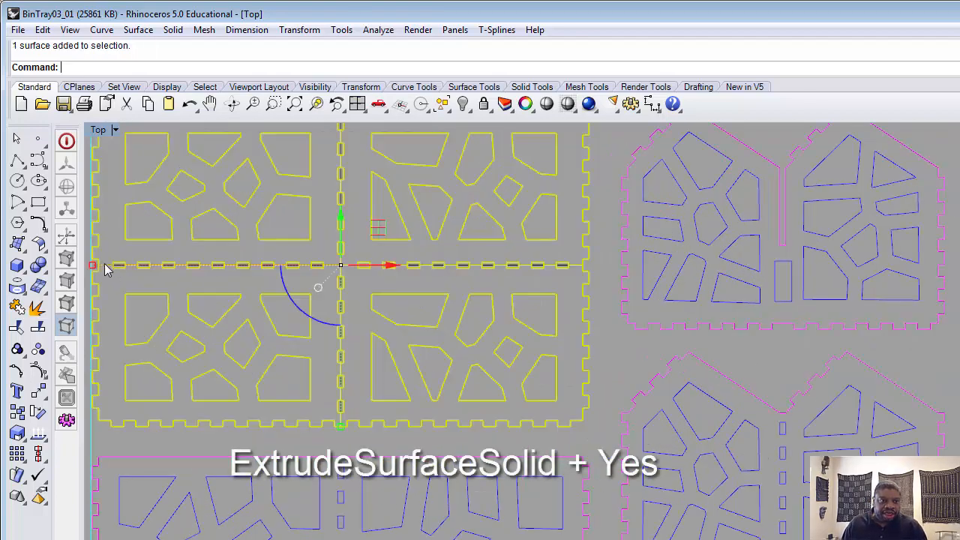
{"action": "scroll", "coordinate": [349, 315], "scroll_direction": "down", "scroll_amount": 4}
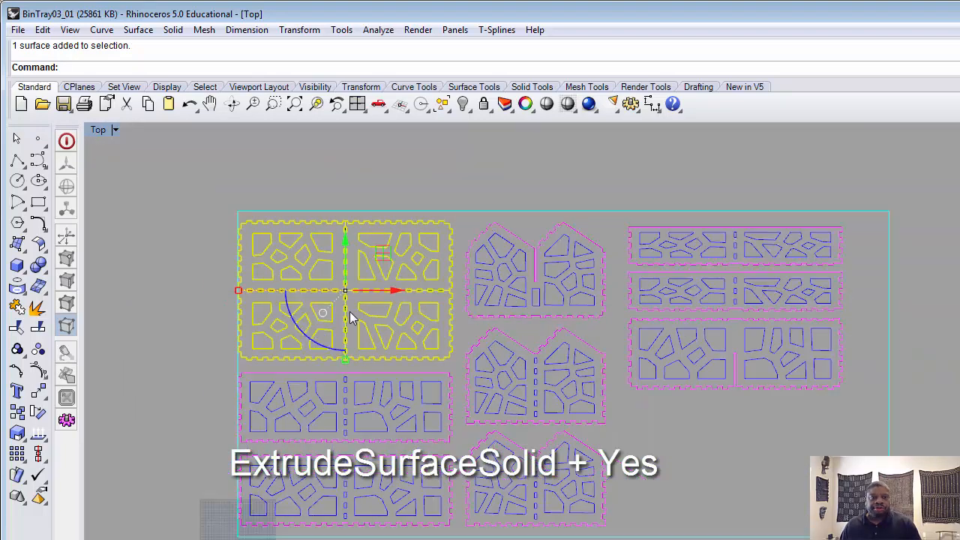
{"action": "right_click_drag", "start_coordinate": [352, 311], "coordinate": [498, 297]}
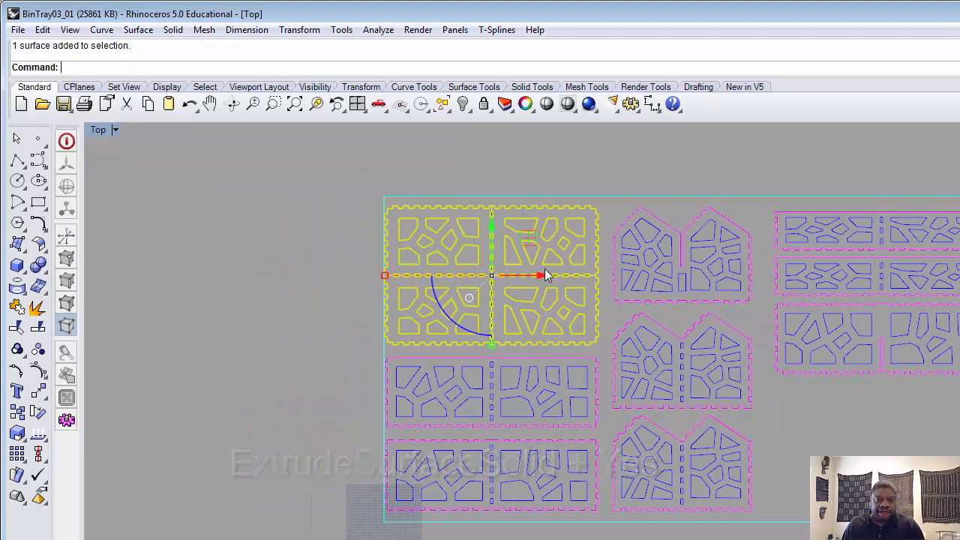
{"action": "left_click_drag", "start_coordinate": [542, 275], "coordinate": [247, 279]}
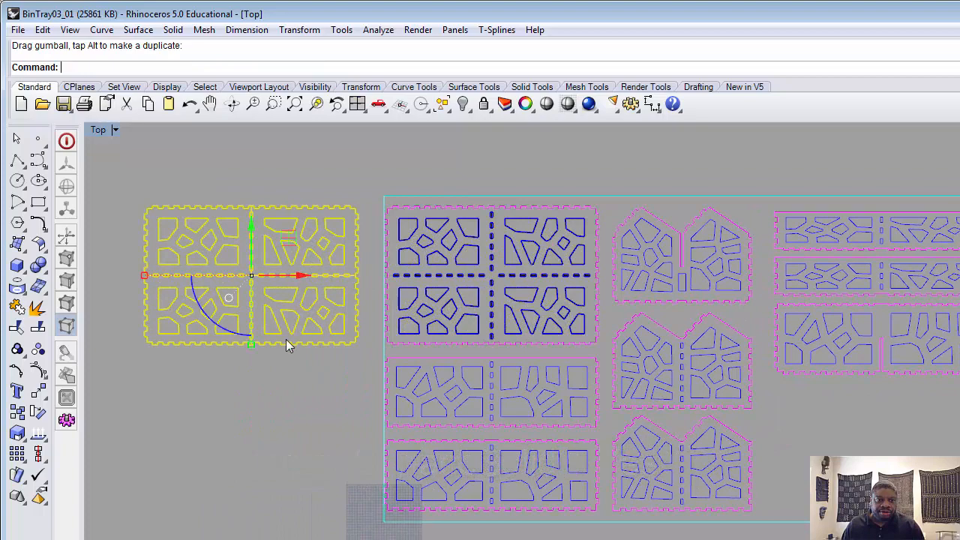
{"action": "left_click", "coordinate": [279, 403]}
Set the Top view to Ghosted display and check the cut-outs and finger slots in the moved panel surface.
{"action": "scroll", "coordinate": [253, 277], "scroll_direction": "up", "scroll_amount": 6}
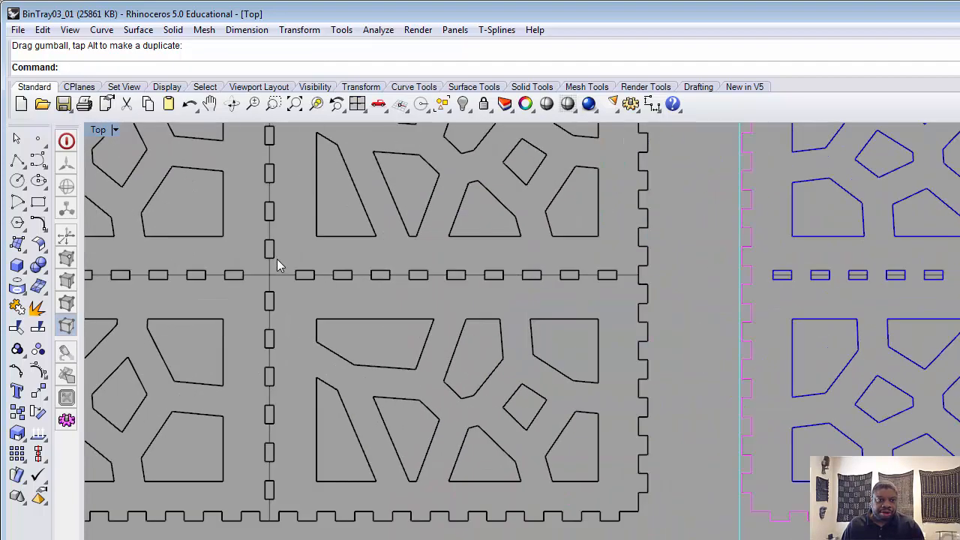
{"action": "scroll", "coordinate": [275, 255], "scroll_direction": "up", "scroll_amount": 3}
{"action": "scroll", "coordinate": [270, 237], "scroll_direction": "down", "scroll_amount": 7}
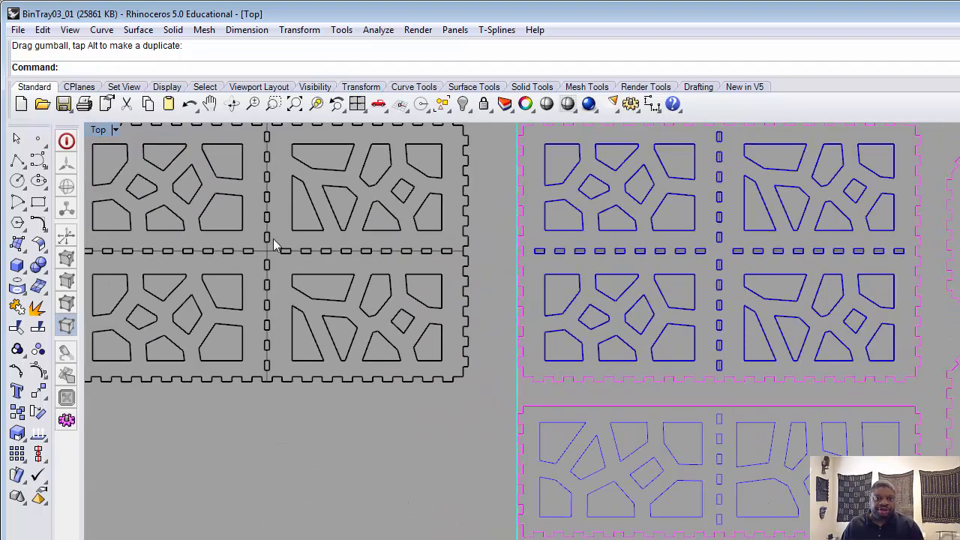
{"action": "left_click", "coordinate": [99, 130]}
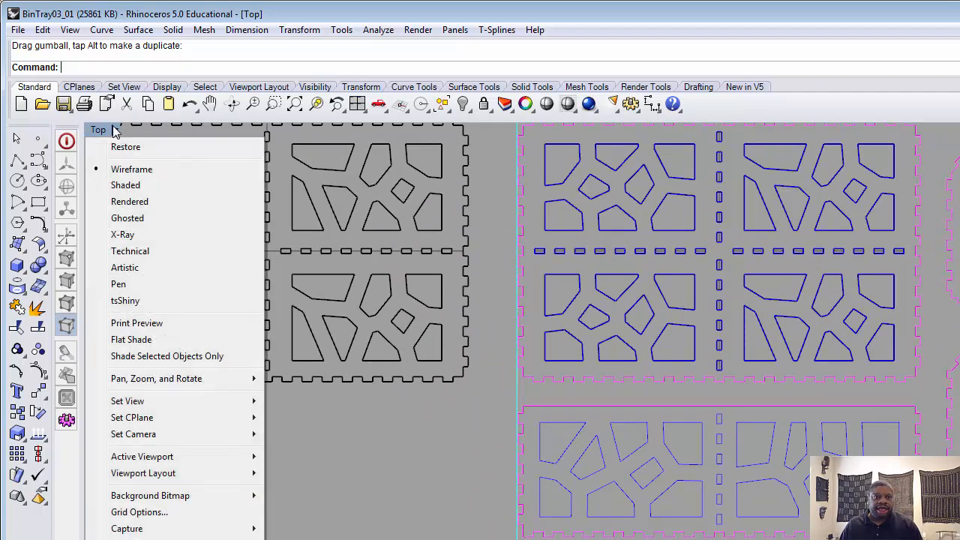
{"action": "left_click", "coordinate": [140, 219]}
{"action": "scroll", "coordinate": [328, 302], "scroll_direction": "down", "scroll_amount": 6}
{"action": "right_click_drag", "start_coordinate": [364, 306], "coordinate": [474, 327]}
{"action": "scroll", "coordinate": [417, 255], "scroll_direction": "up", "scroll_amount": 8}
{"action": "scroll", "coordinate": [417, 240], "scroll_direction": "up", "scroll_amount": 2}
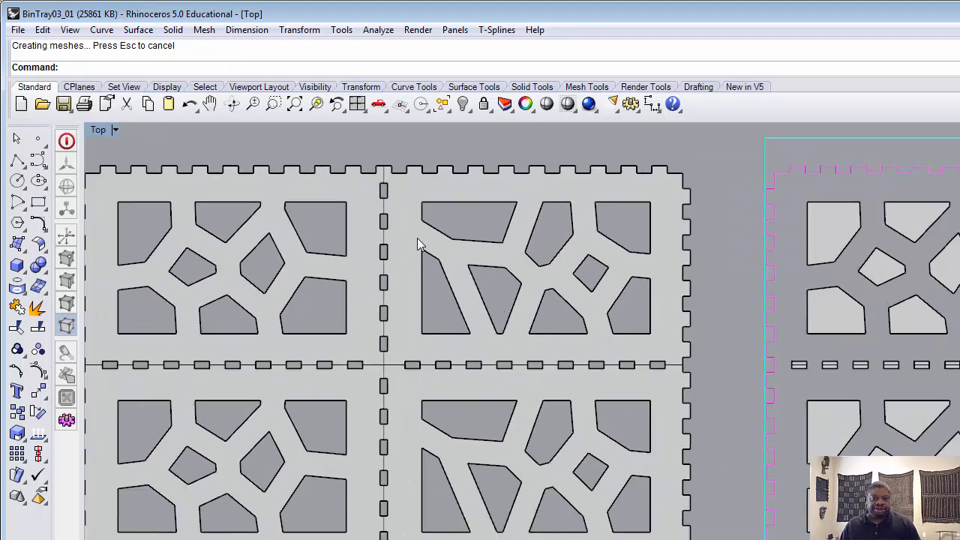
{"action": "scroll", "coordinate": [416, 226], "scroll_direction": "down", "scroll_amount": 3}
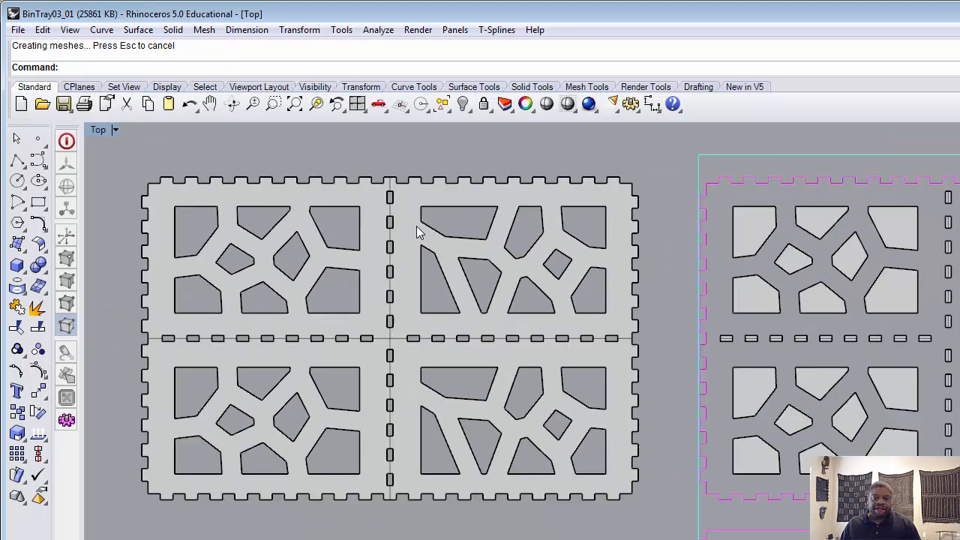
Extrude the moved panel surface straight by 5 mm as a solid, working in the shot01 view.
{"action": "left_click", "coordinate": [482, 338]}
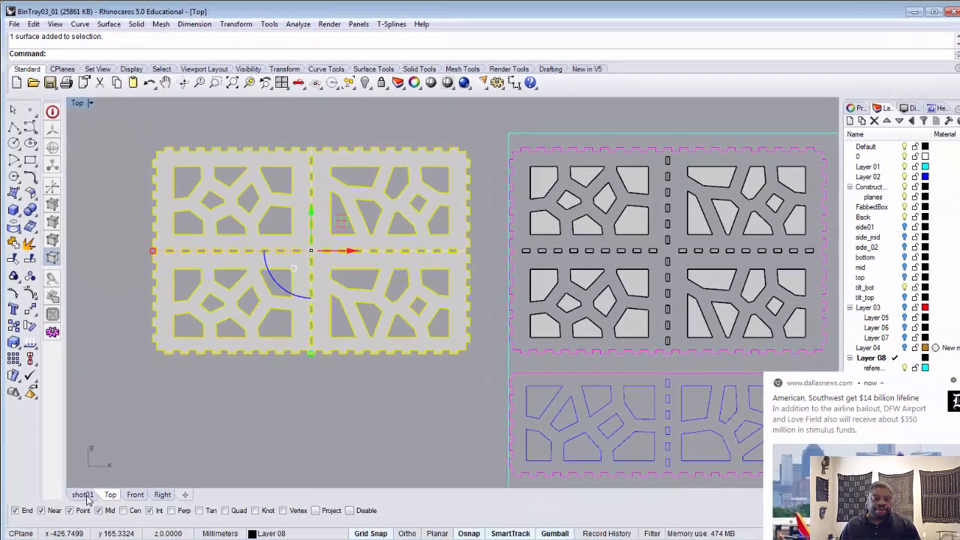
{"action": "left_click", "coordinate": [83, 495]}
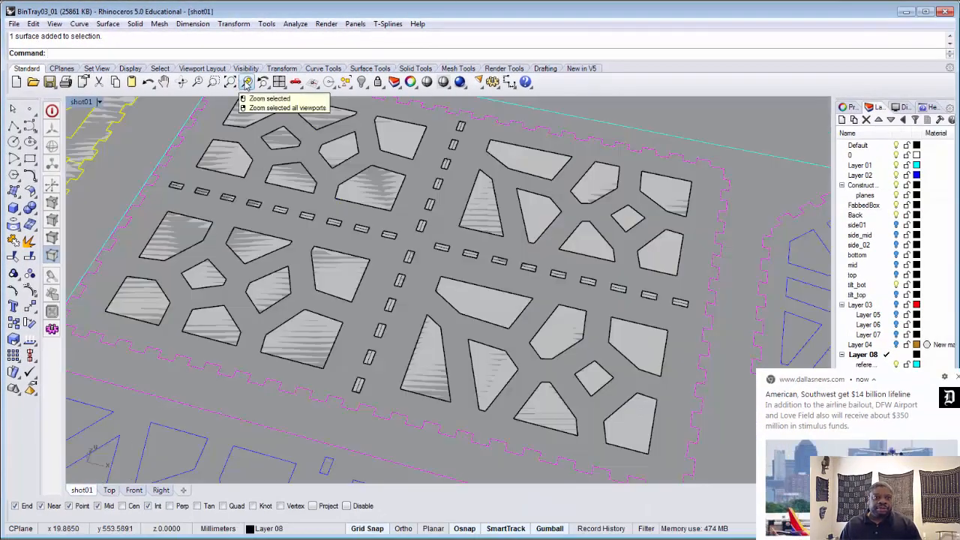
{"action": "left_click", "coordinate": [247, 82]}
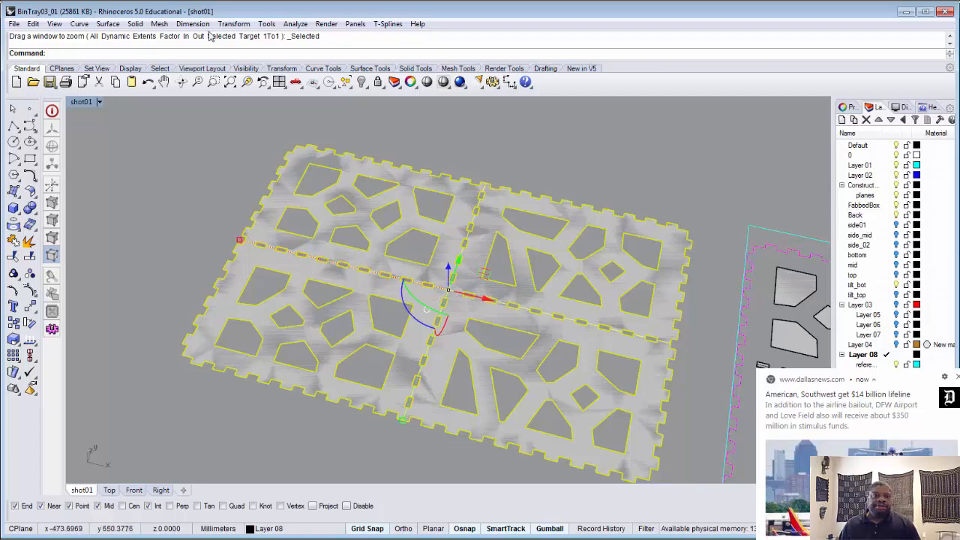
{"action": "left_click", "coordinate": [135, 23]}
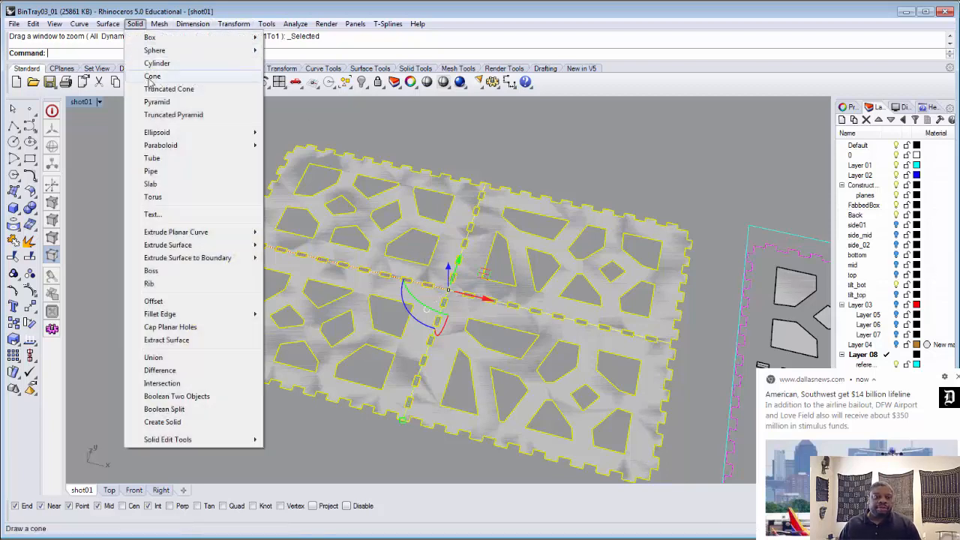
{"action": "mouse_move", "coordinate": [177, 257]}
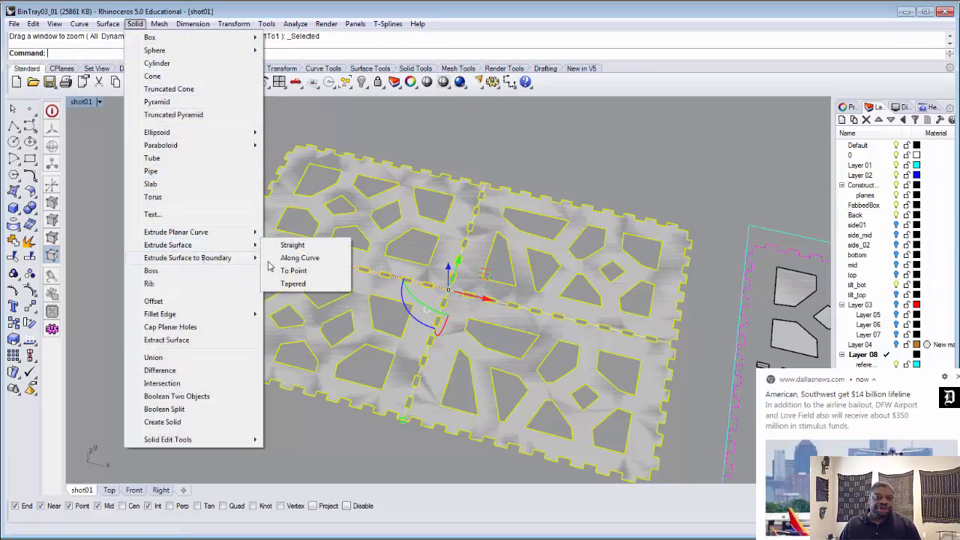
{"action": "left_click", "coordinate": [292, 245]}
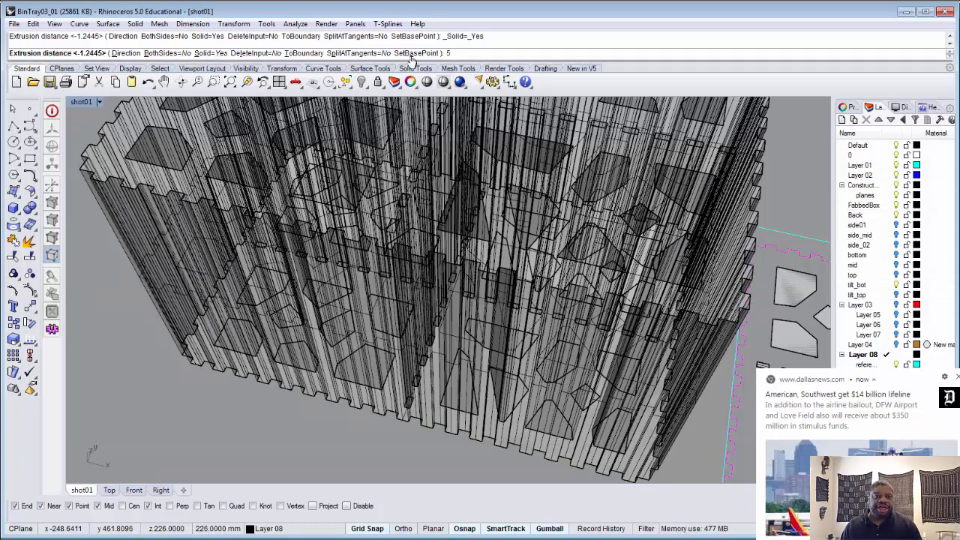
{"action": "key", "text": "Return"}
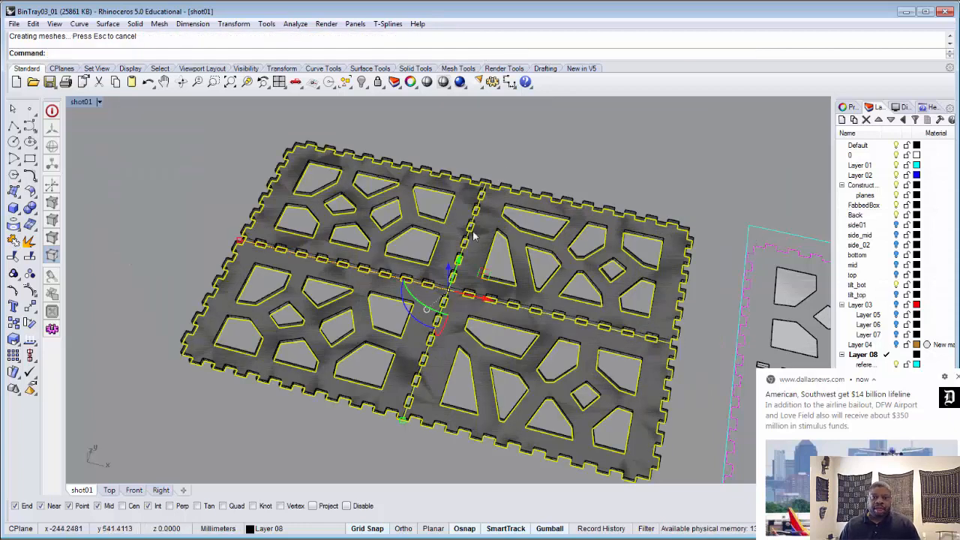
Move the extruded four-part panel along the Y axis, clear of its flat source surface, and deselect it.
{"action": "left_click", "coordinate": [472, 275]}
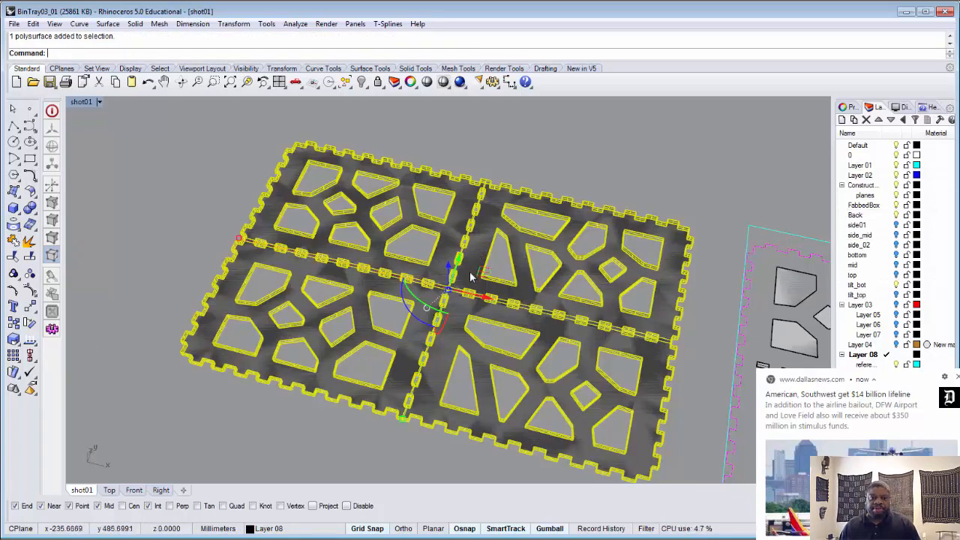
{"action": "right_click_drag", "start_coordinate": [470, 272], "coordinate": [429, 247]}
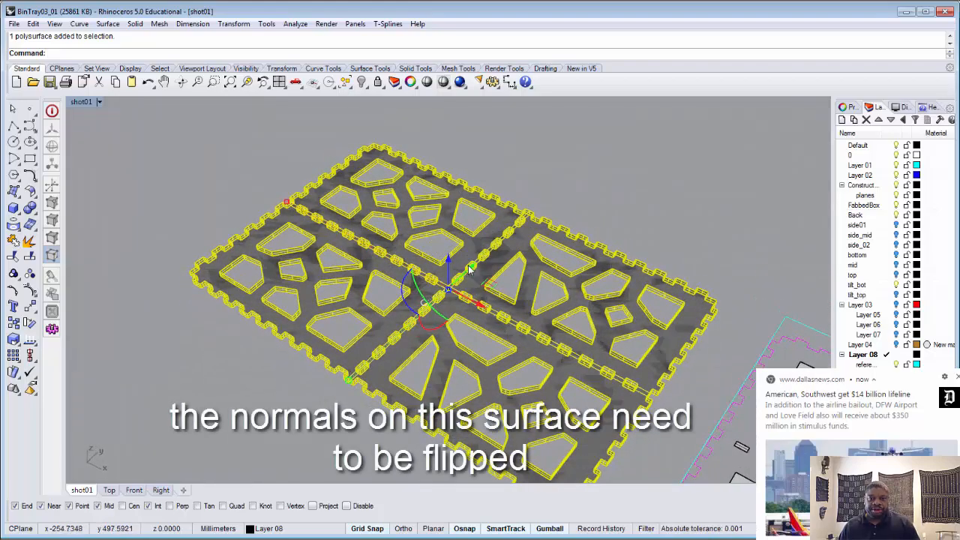
{"action": "left_click_drag", "start_coordinate": [458, 270], "coordinate": [187, 440]}
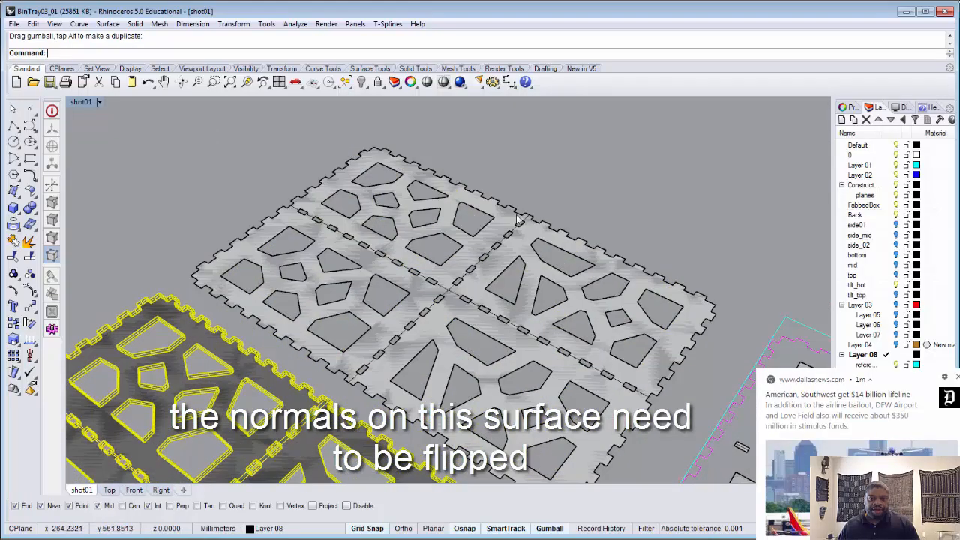
{"action": "left_click", "coordinate": [595, 179]}
{"action": "scroll", "coordinate": [594, 179], "scroll_direction": "down", "scroll_amount": 5}
{"action": "scroll", "coordinate": [453, 313], "scroll_direction": "up", "scroll_amount": 6}
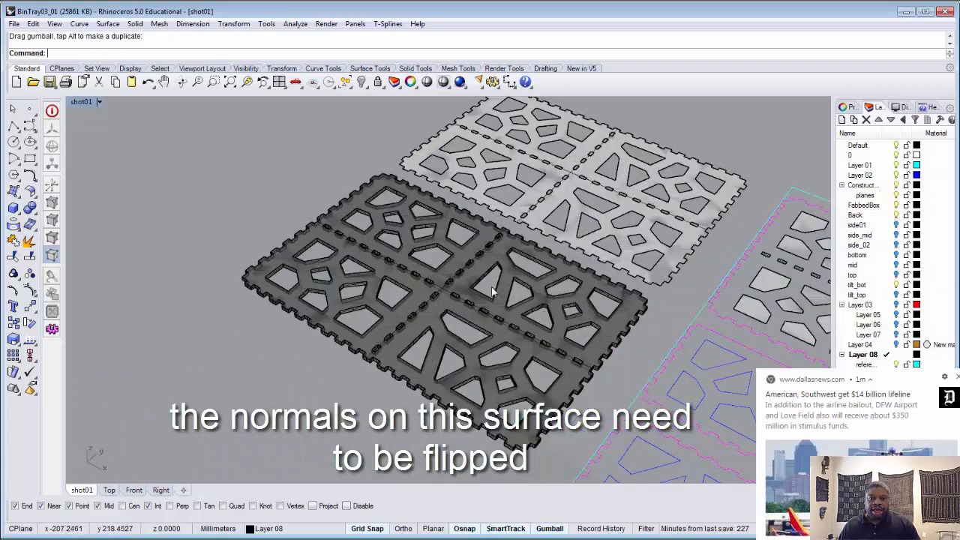
Flip the normals of the extruded four-part panel and deselect it.
{"action": "left_click", "coordinate": [454, 313]}
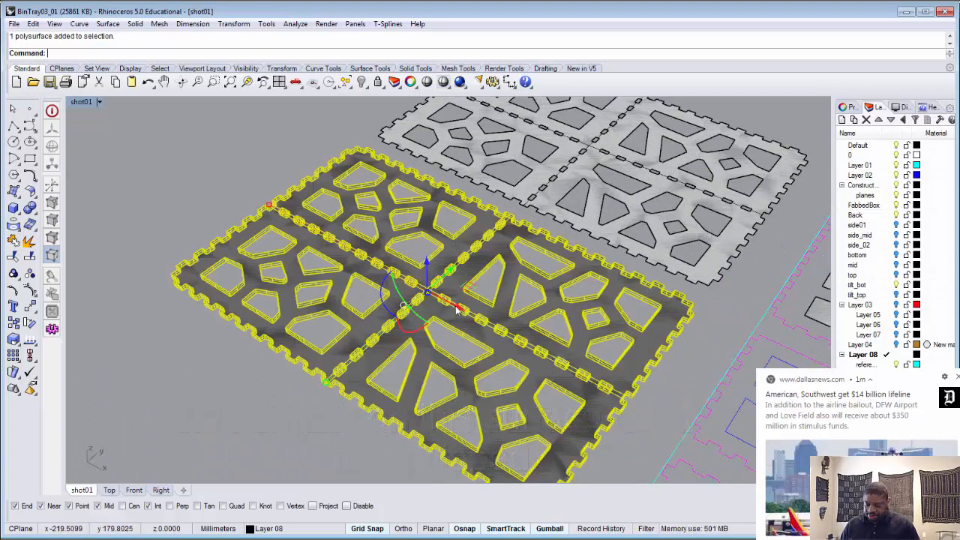
{"action": "key", "text": "Return"}
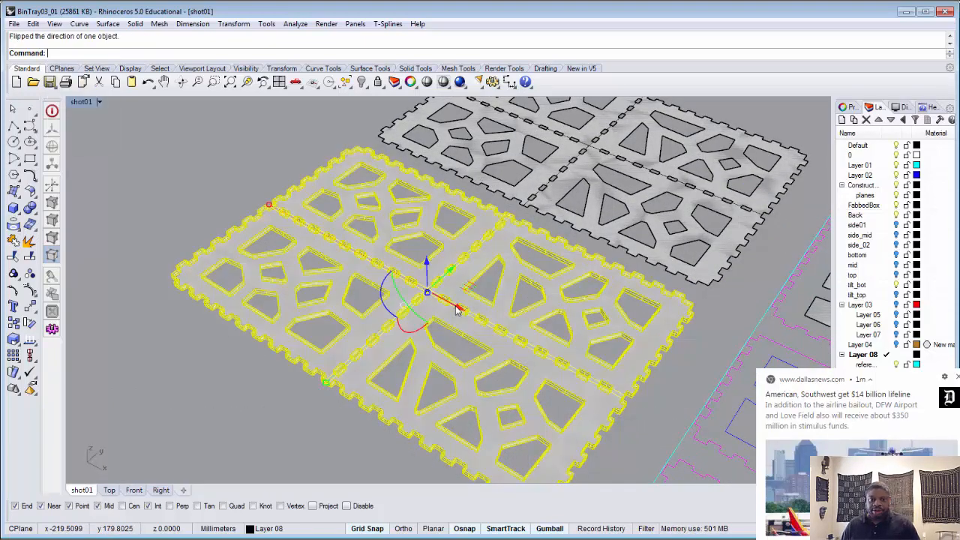
{"action": "left_click", "coordinate": [250, 165]}
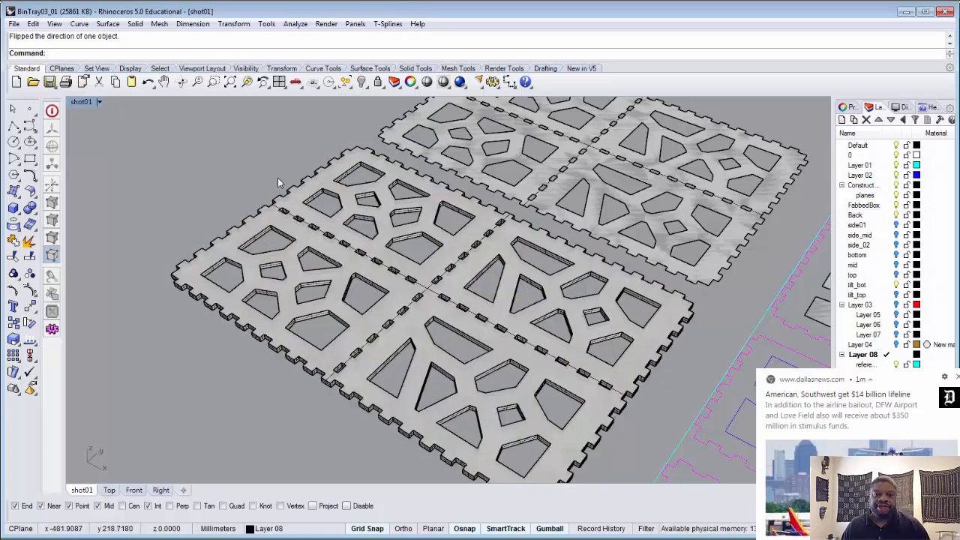
Examine the solid panel's cut-outs and finger slots, its flat source surface, and the cut-out pieces left on the cutting sheet.
{"action": "scroll", "coordinate": [287, 188], "scroll_direction": "down", "scroll_amount": 4}
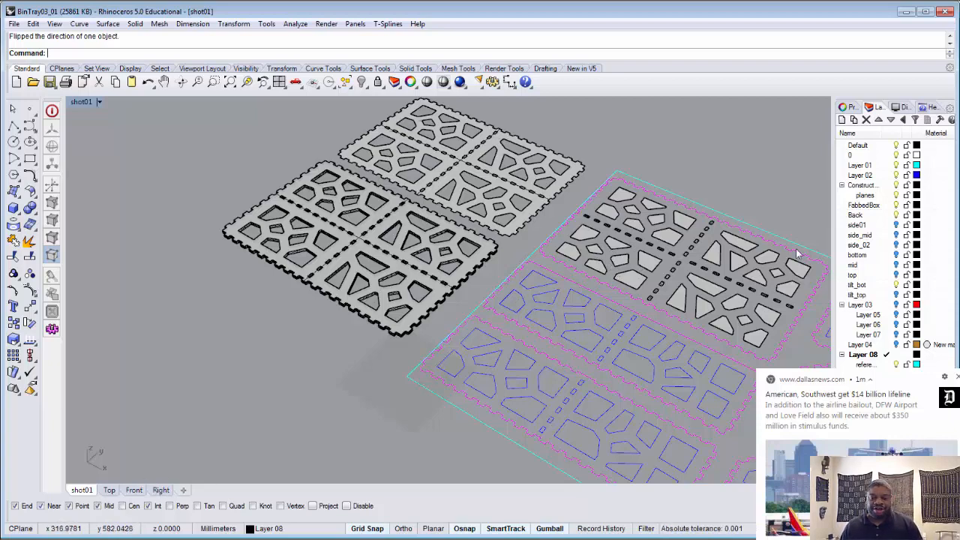
{"action": "scroll", "coordinate": [800, 266], "scroll_direction": "up", "scroll_amount": 8}
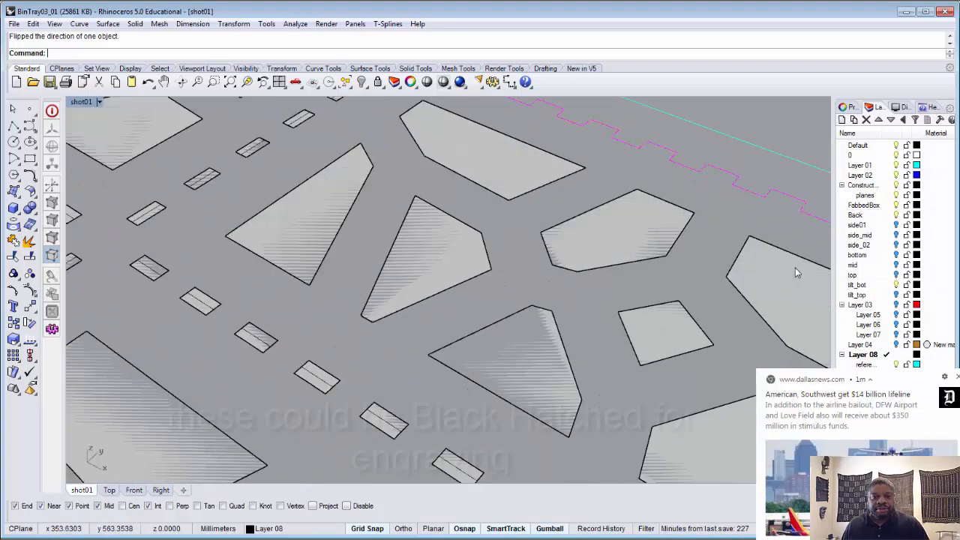
{"action": "scroll", "coordinate": [795, 268], "scroll_direction": "down", "scroll_amount": 6}
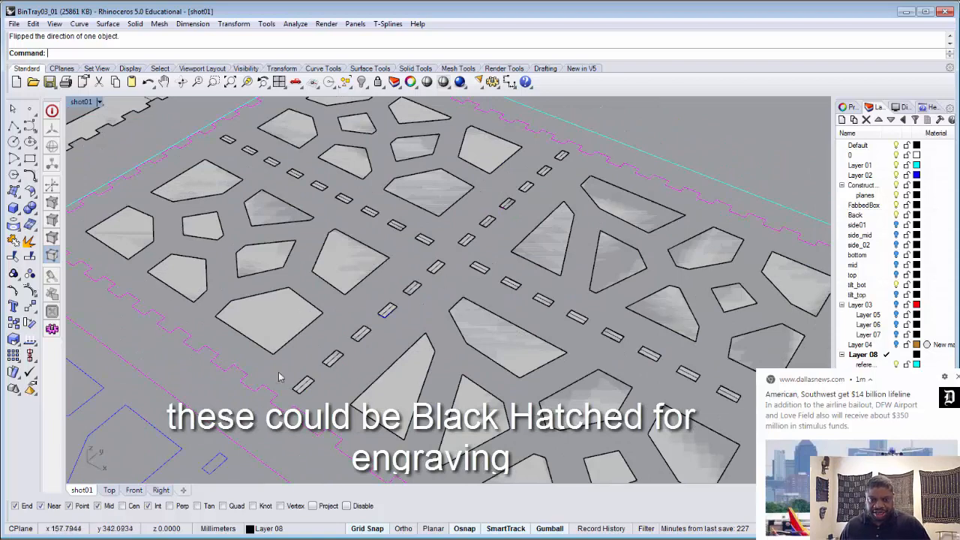
{"action": "scroll", "coordinate": [325, 300], "scroll_direction": "down", "scroll_amount": 5}
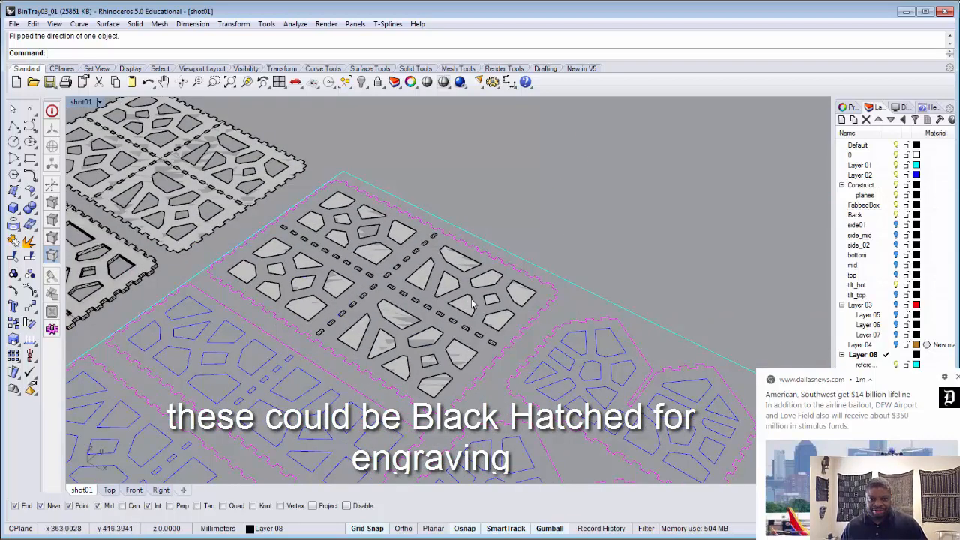
{"action": "scroll", "coordinate": [472, 330], "scroll_direction": "down", "scroll_amount": 3}
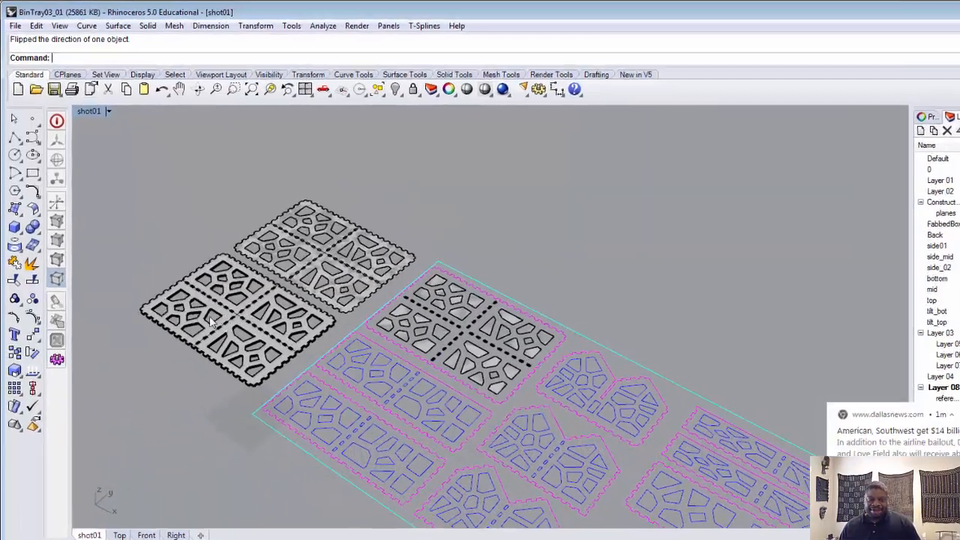
{"action": "scroll", "coordinate": [211, 321], "scroll_direction": "up", "scroll_amount": 6}
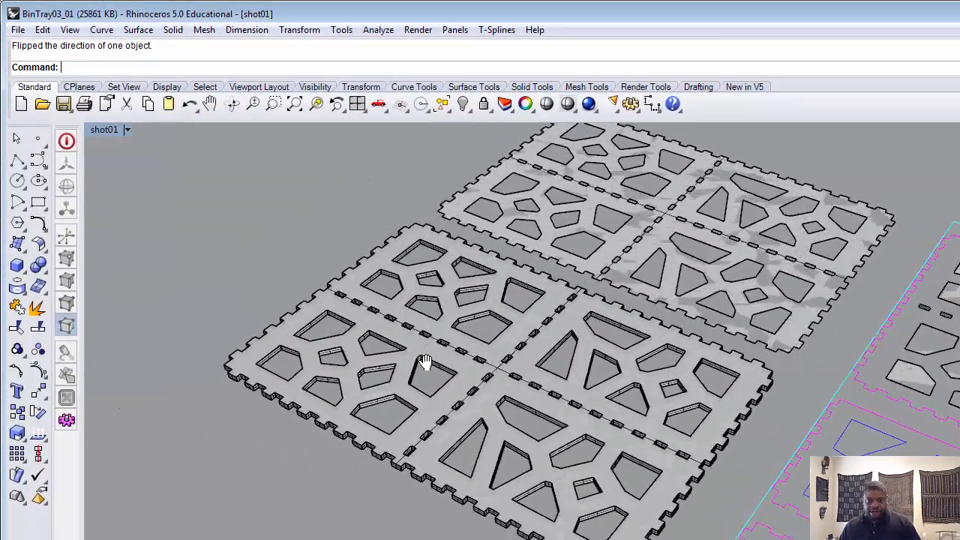
{"action": "scroll", "coordinate": [600, 396], "scroll_direction": "up", "scroll_amount": 5}
{"action": "scroll", "coordinate": [603, 397], "scroll_direction": "down", "scroll_amount": 6}
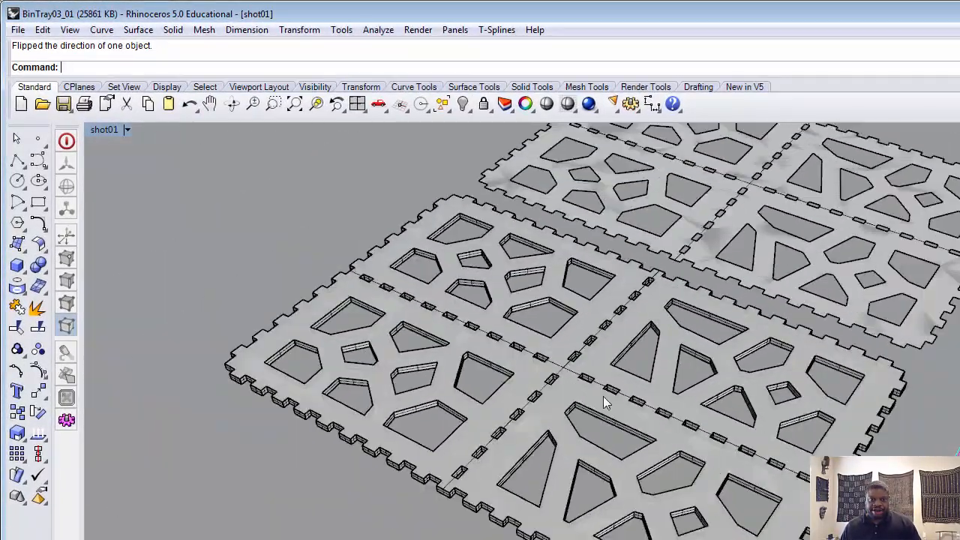
{"action": "scroll", "coordinate": [603, 397], "scroll_direction": "up", "scroll_amount": 5}
{"action": "scroll", "coordinate": [604, 397], "scroll_direction": "down", "scroll_amount": 5}
{"action": "mouse_move", "coordinate": [605, 399]}
{"action": "right_mouse_down", "text": "shift"}
{"action": "mouse_move", "coordinate": [534, 412]}
{"action": "mouse_move", "coordinate": [592, 401]}
{"action": "right_mouse_up", "text": "shift"}
{"action": "scroll", "coordinate": [570, 409], "scroll_direction": "down", "scroll_amount": 4}
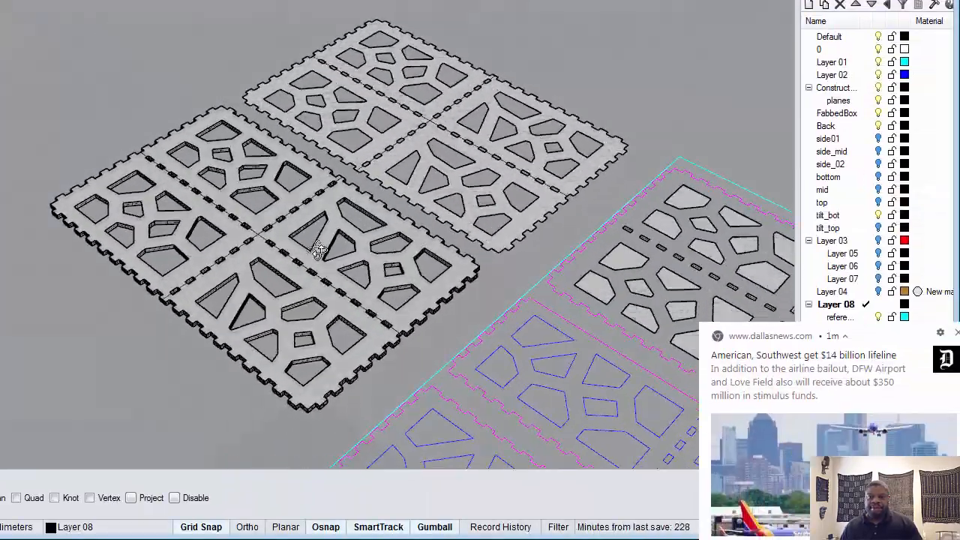
{"action": "right_click_drag", "start_coordinate": [319, 250], "coordinate": [337, 247]}
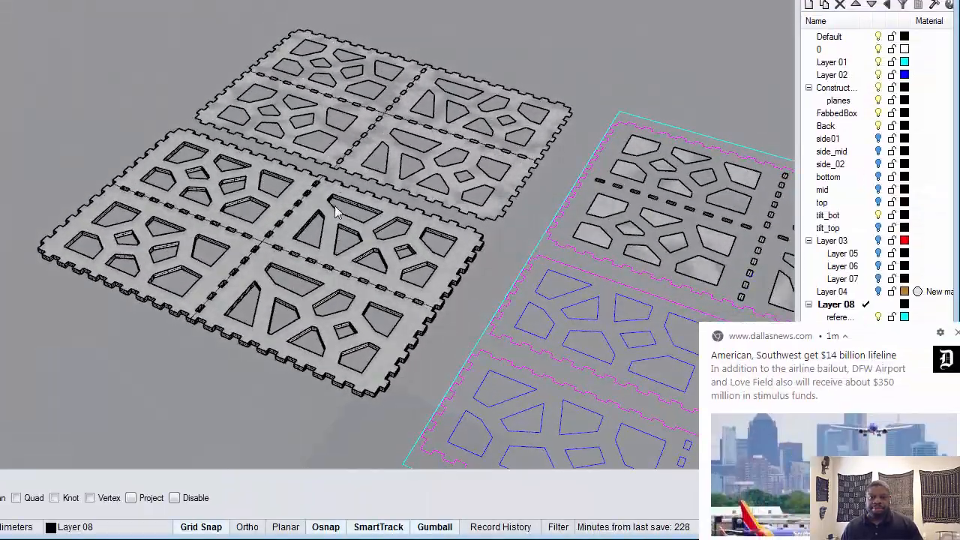
{"action": "right_click_drag", "start_coordinate": [334, 206], "coordinate": [231, 217], "text": "shift"}
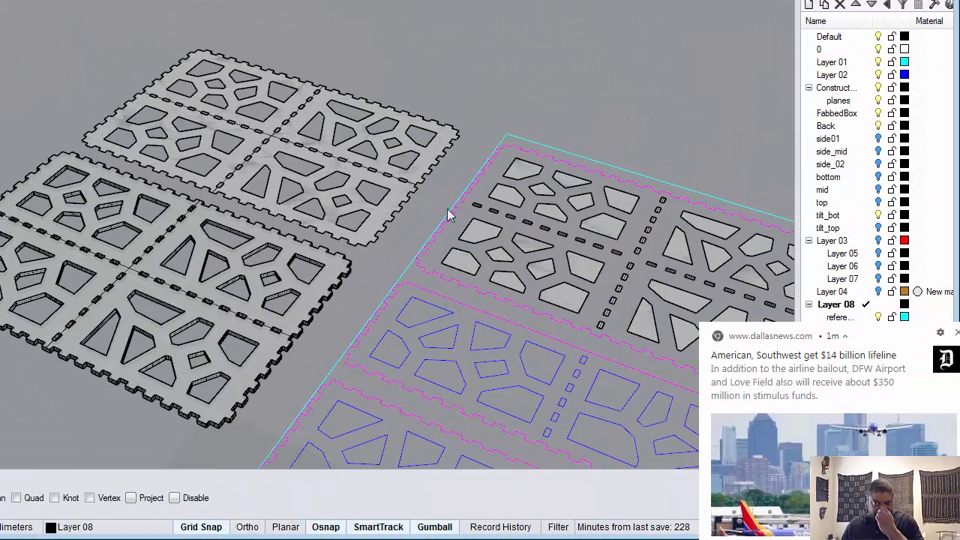
{"action": "scroll", "coordinate": [285, 245], "scroll_direction": "down", "scroll_amount": 3}
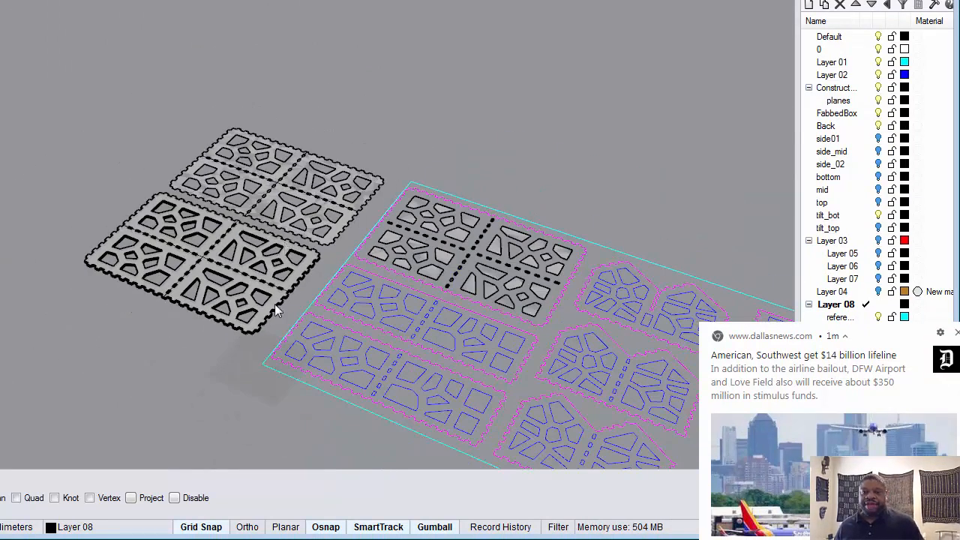
{"action": "scroll", "coordinate": [296, 282], "scroll_direction": "up", "scroll_amount": 2}
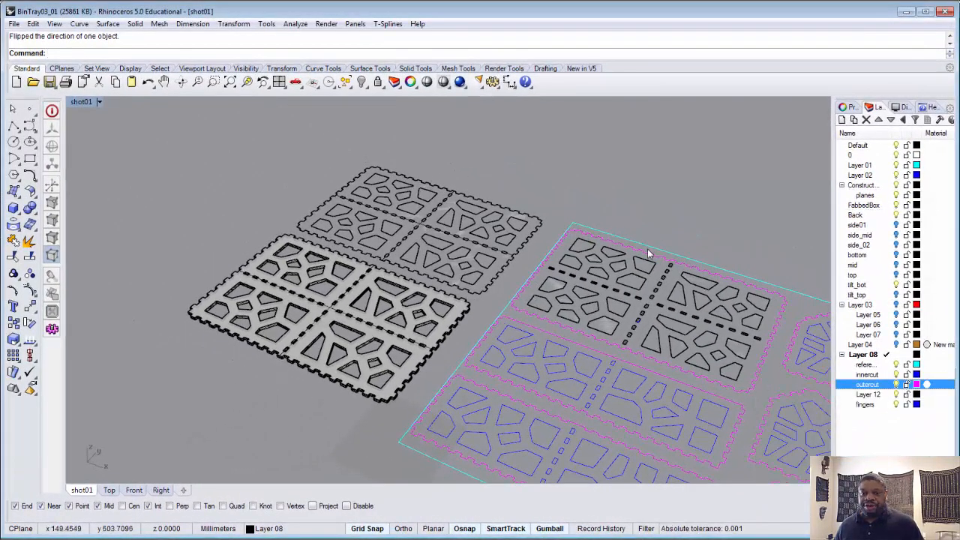
Compare the panel's outer curve, flat surface and solid by selecting each, and move the solid further from the flat surface along Y.
{"action": "left_click", "coordinate": [645, 251]}
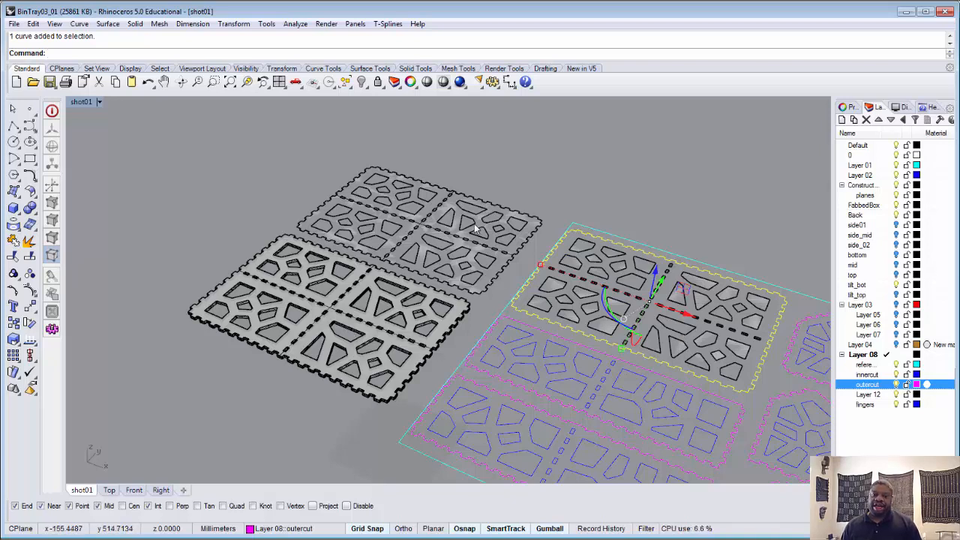
{"action": "left_click", "coordinate": [459, 248]}
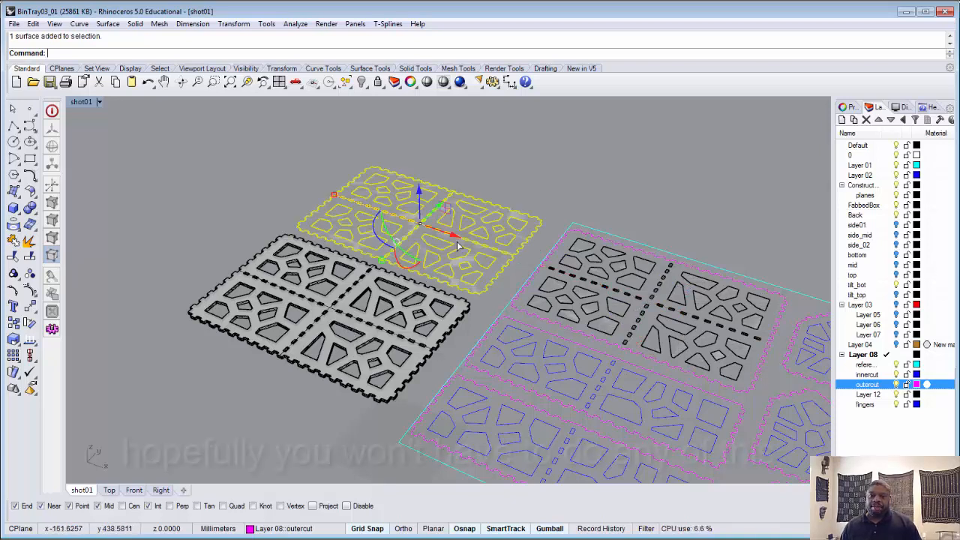
{"action": "left_click", "coordinate": [341, 301]}
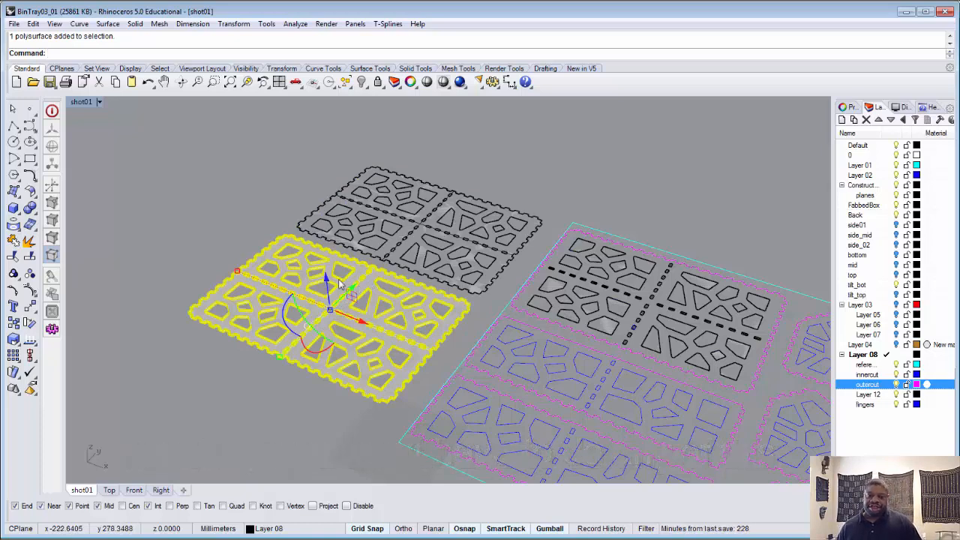
{"action": "left_click_drag", "start_coordinate": [350, 293], "coordinate": [298, 343]}
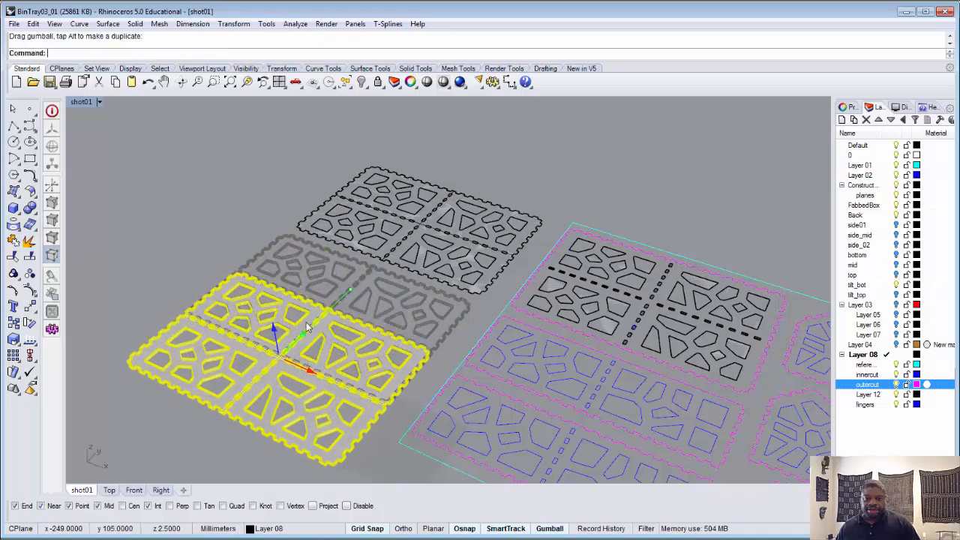
{"action": "left_click", "coordinate": [408, 288]}
Extrude all outline, cut-out and finger slot curves of the two-part panel at the sheet's front edge straight by 5 mm with Solid=Yes.
{"action": "scroll", "coordinate": [408, 286], "scroll_direction": "down", "scroll_amount": 3}
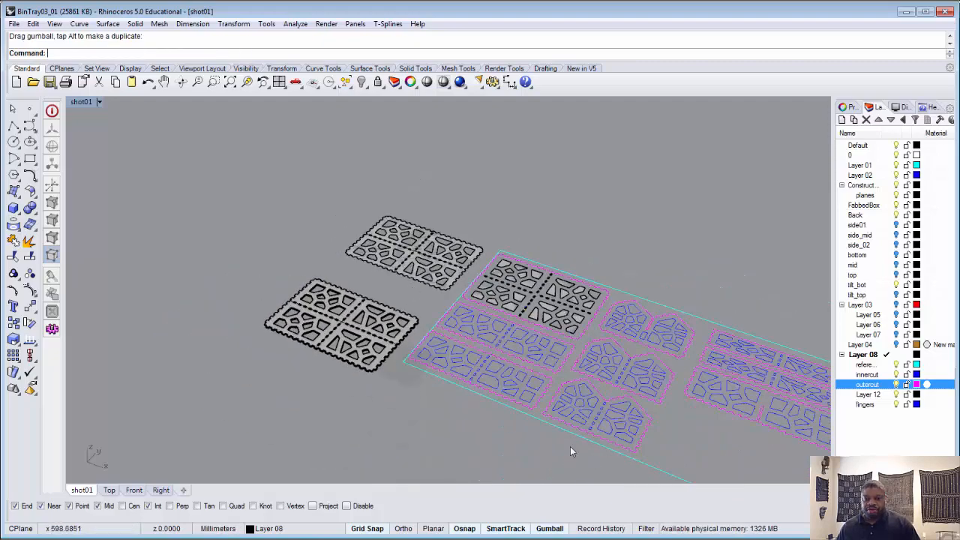
{"action": "scroll", "coordinate": [525, 405], "scroll_direction": "up", "scroll_amount": 5}
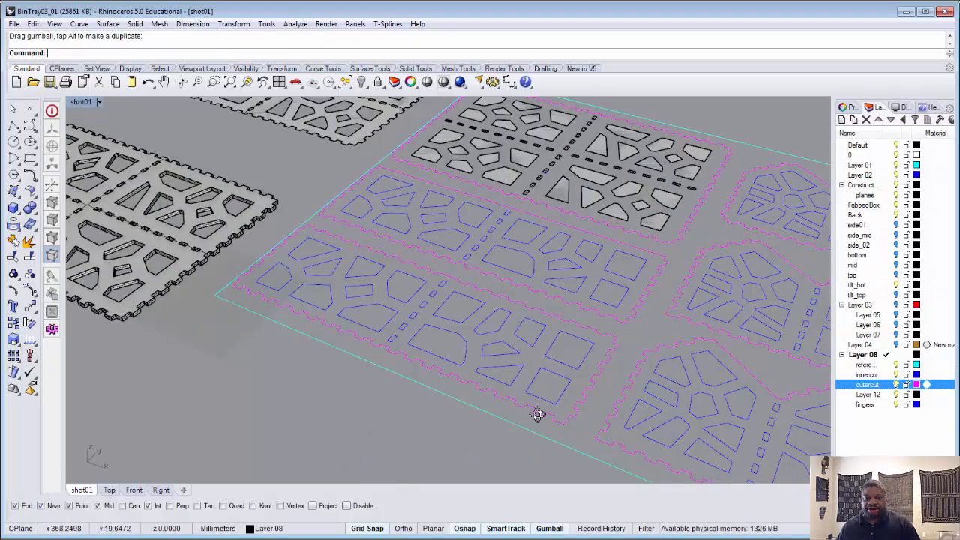
{"action": "right_click_drag", "start_coordinate": [537, 414], "coordinate": [596, 453]}
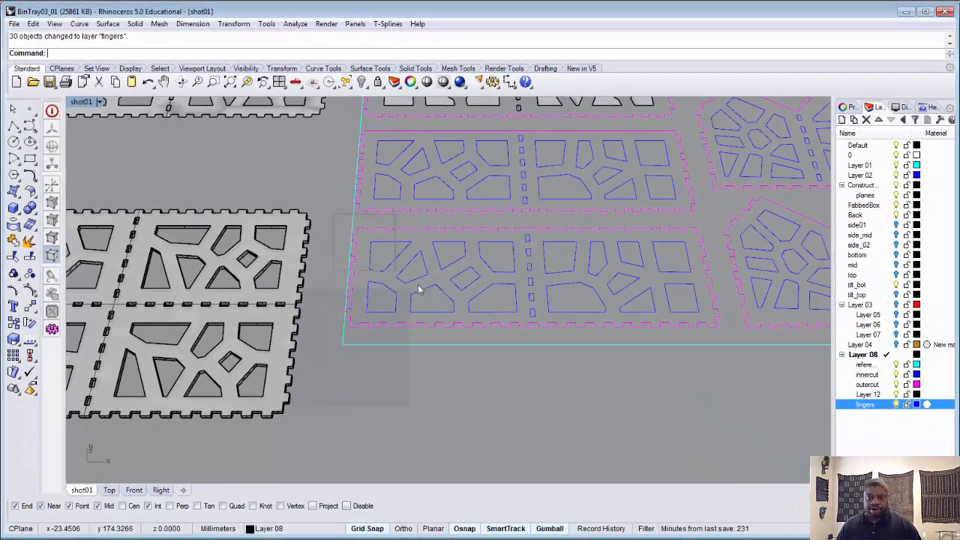
{"action": "left_click_drag", "start_coordinate": [419, 290], "coordinate": [727, 417]}
{"action": "right_click_drag", "start_coordinate": [727, 418], "coordinate": [571, 326]}
{"action": "scroll", "coordinate": [572, 326], "scroll_direction": "up", "scroll_amount": 4}
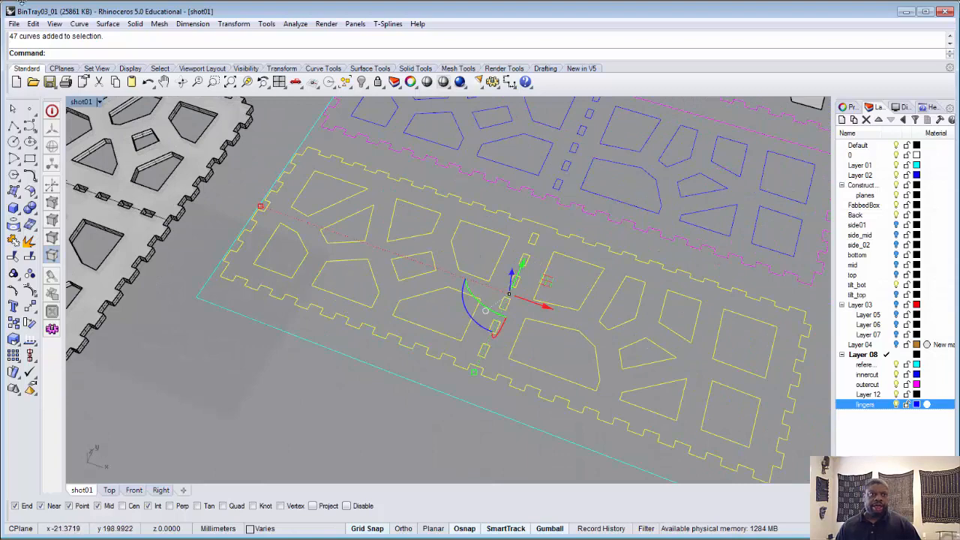
{"action": "left_click", "coordinate": [102, 24]}
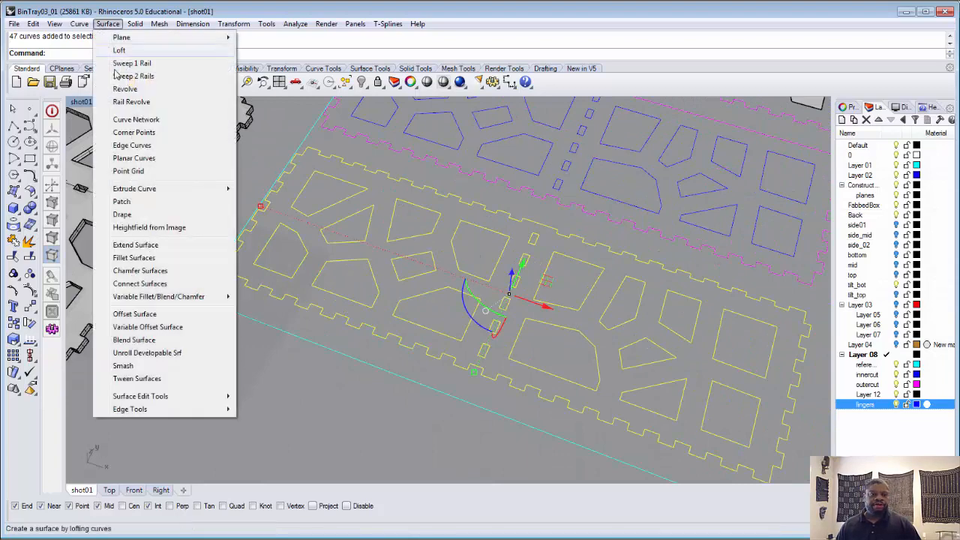
{"action": "mouse_move", "coordinate": [159, 193]}
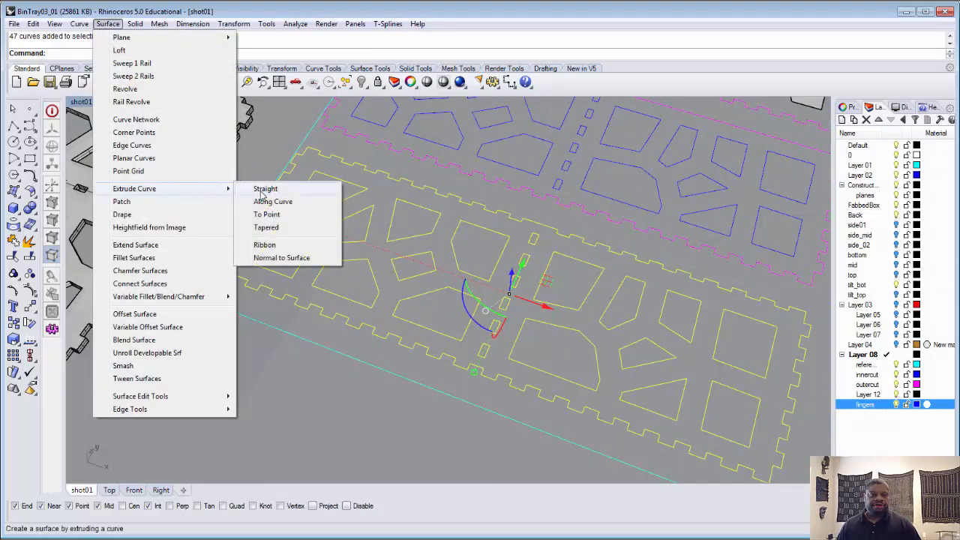
{"action": "left_click", "coordinate": [264, 190]}
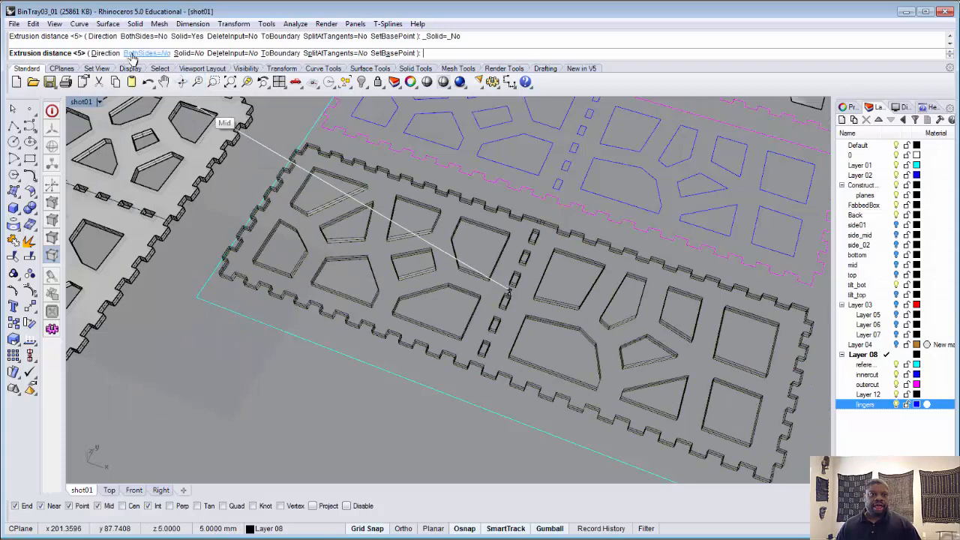
{"action": "left_click", "coordinate": [188, 53]}
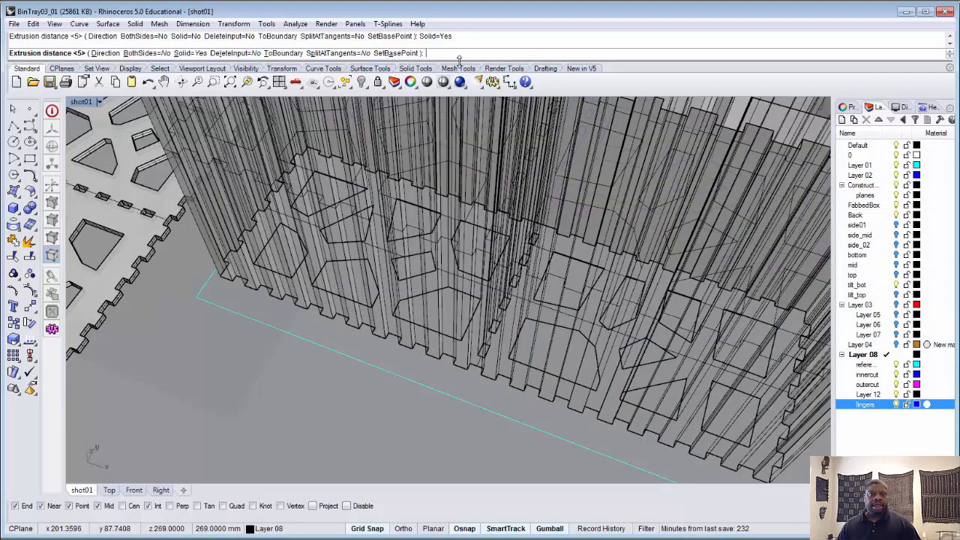
{"action": "key", "text": "Return"}
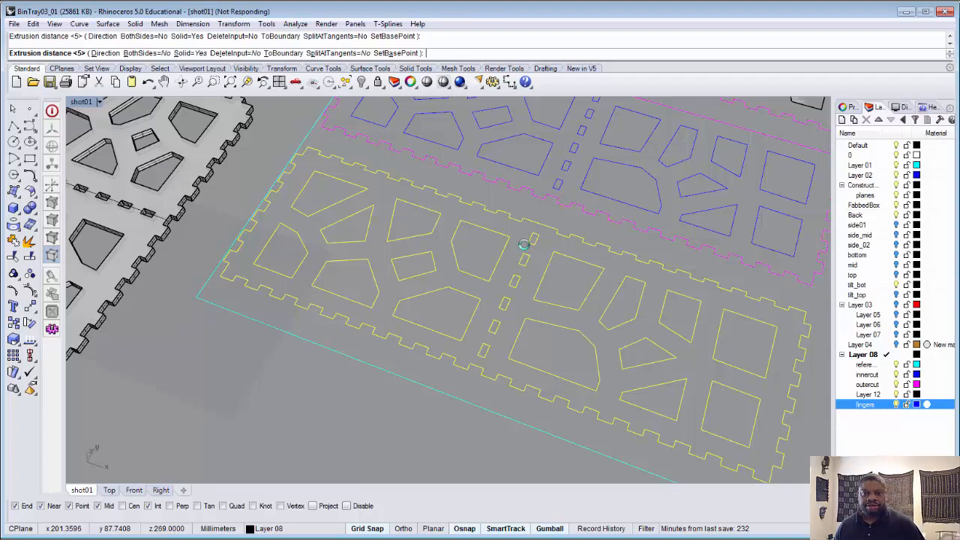
{"action": "scroll", "coordinate": [518, 284], "scroll_direction": "down", "scroll_amount": 4}
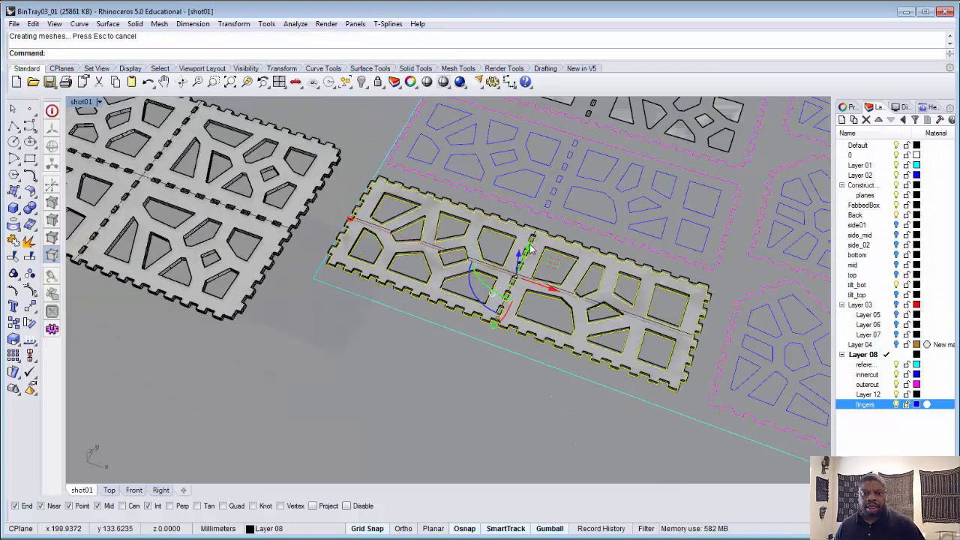
{"action": "scroll", "coordinate": [519, 280], "scroll_direction": "up", "scroll_amount": 7}
{"action": "scroll", "coordinate": [519, 278], "scroll_direction": "down", "scroll_amount": 4}
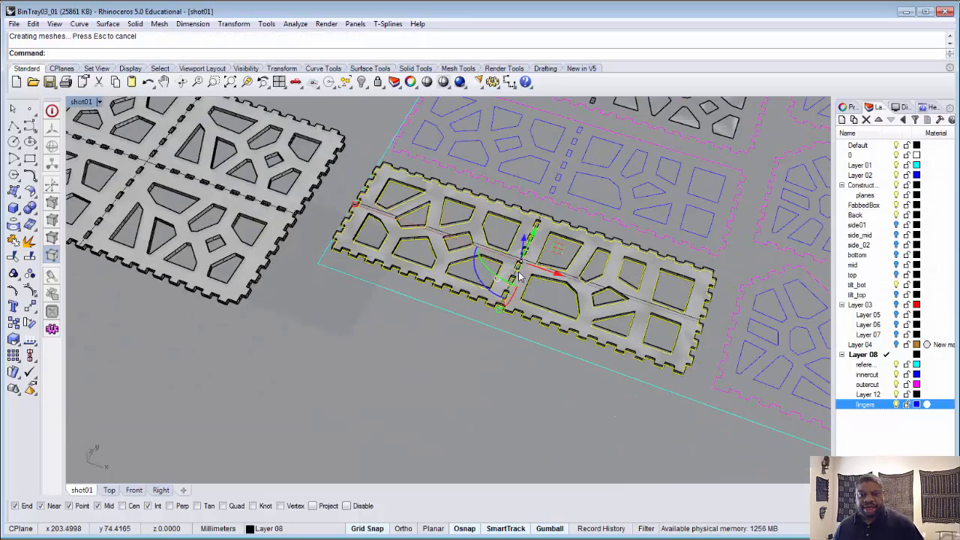
{"action": "left_click", "coordinate": [451, 336]}
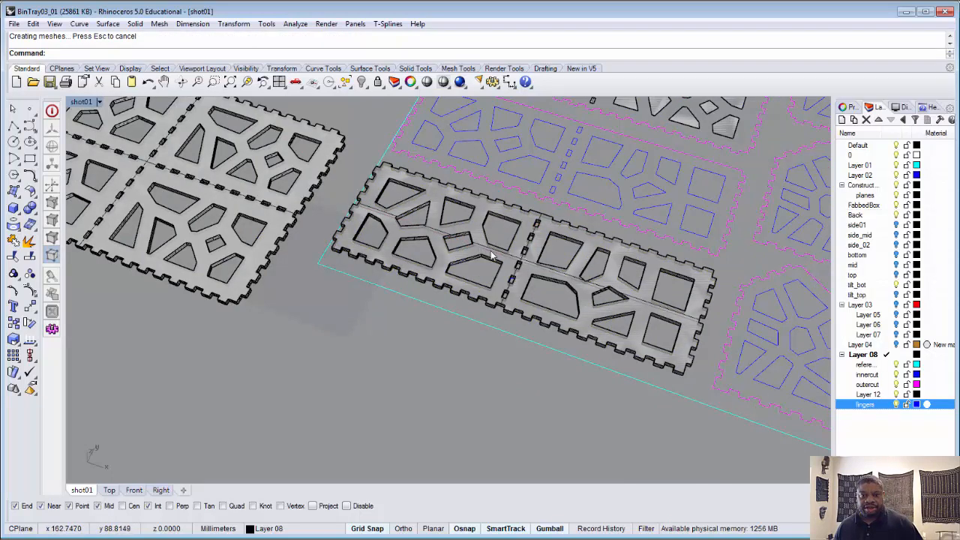
Move the extruded two-part panel off the cutting sheet into the empty space in front of it along Y.
{"action": "left_click", "coordinate": [493, 257]}
{"action": "left_click_drag", "start_coordinate": [535, 233], "coordinate": [486, 340]}
{"action": "left_click", "coordinate": [486, 341]}
Rotate the two-part solid panel upright about its long axis with Ortho on, and raise it above the ground plane.
{"action": "scroll", "coordinate": [485, 331], "scroll_direction": "down", "scroll_amount": 6}
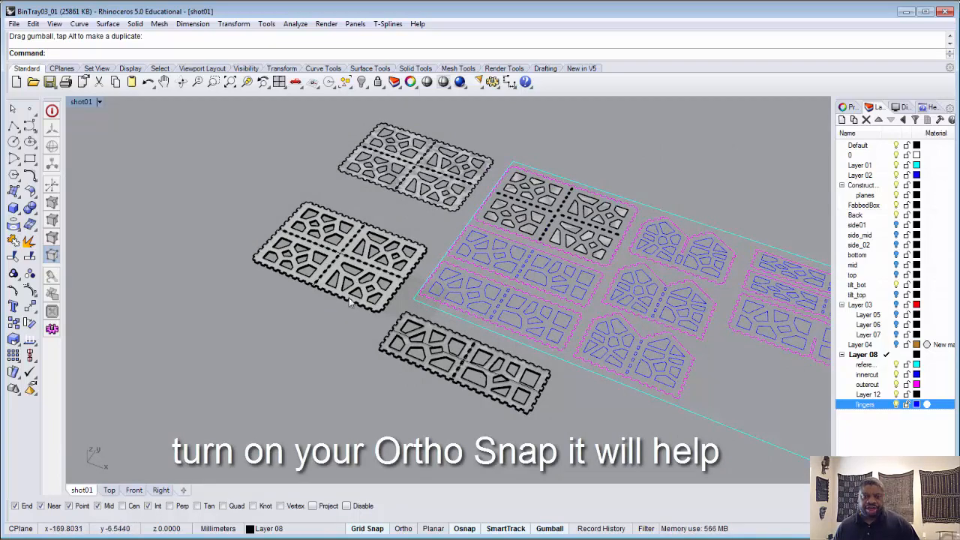
{"action": "left_click", "coordinate": [463, 388]}
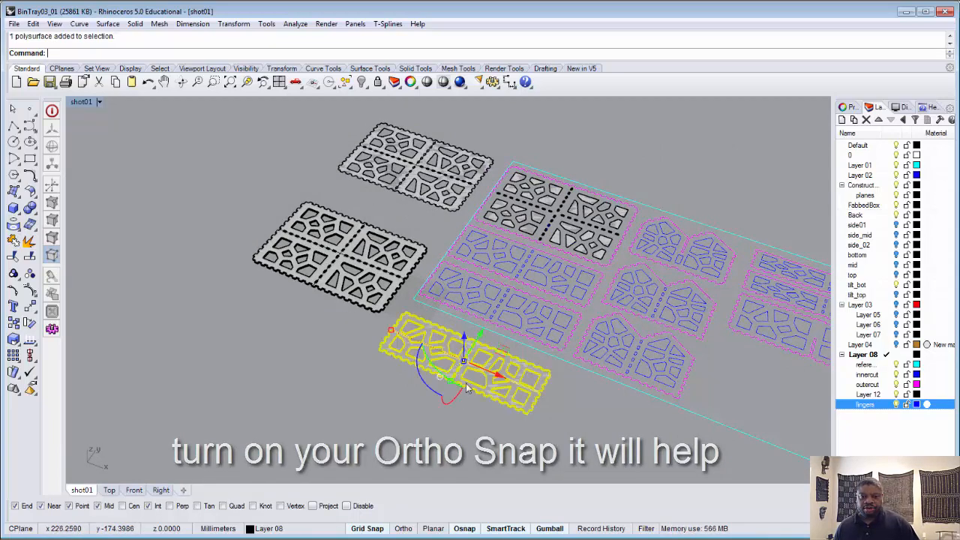
{"action": "scroll", "coordinate": [463, 388], "scroll_direction": "up", "scroll_amount": 5}
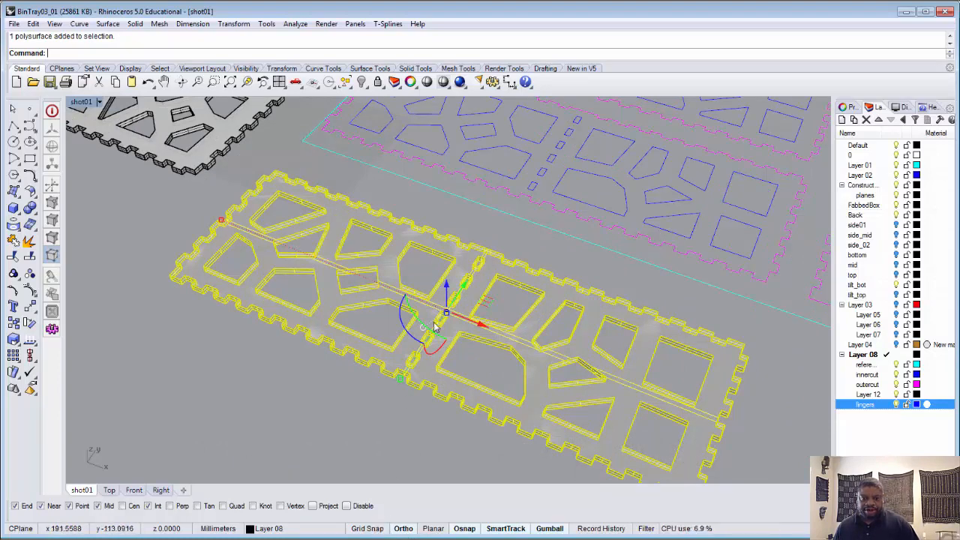
{"action": "left_click_drag", "start_coordinate": [435, 357], "coordinate": [343, 417]}
{"action": "scroll", "coordinate": [395, 369], "scroll_direction": "down", "scroll_amount": 5}
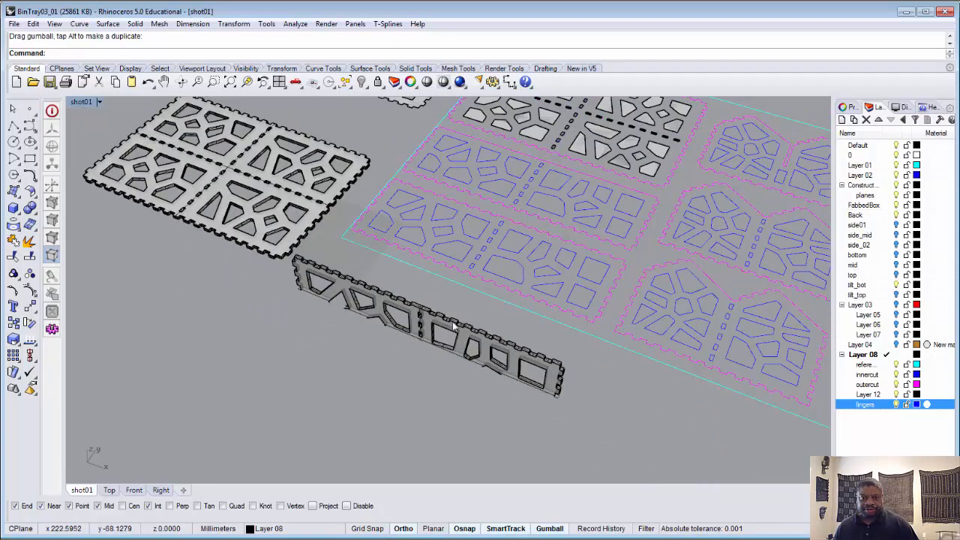
{"action": "left_click", "coordinate": [453, 328]}
{"action": "left_click_drag", "start_coordinate": [423, 328], "coordinate": [409, 353]}
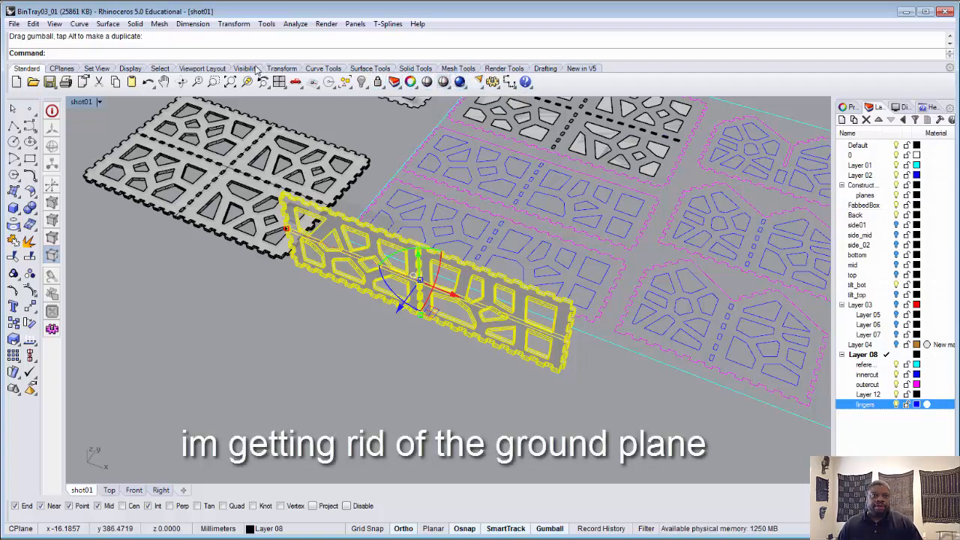
Turn off the render ground plane and close its settings.
{"action": "left_click", "coordinate": [504, 68]}
{"action": "left_click", "coordinate": [497, 81]}
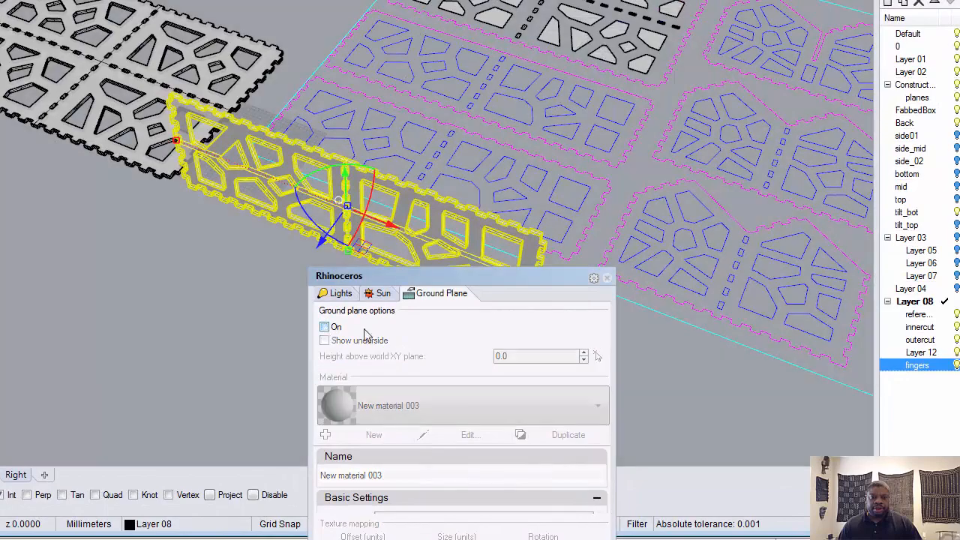
{"action": "left_click", "coordinate": [593, 279]}
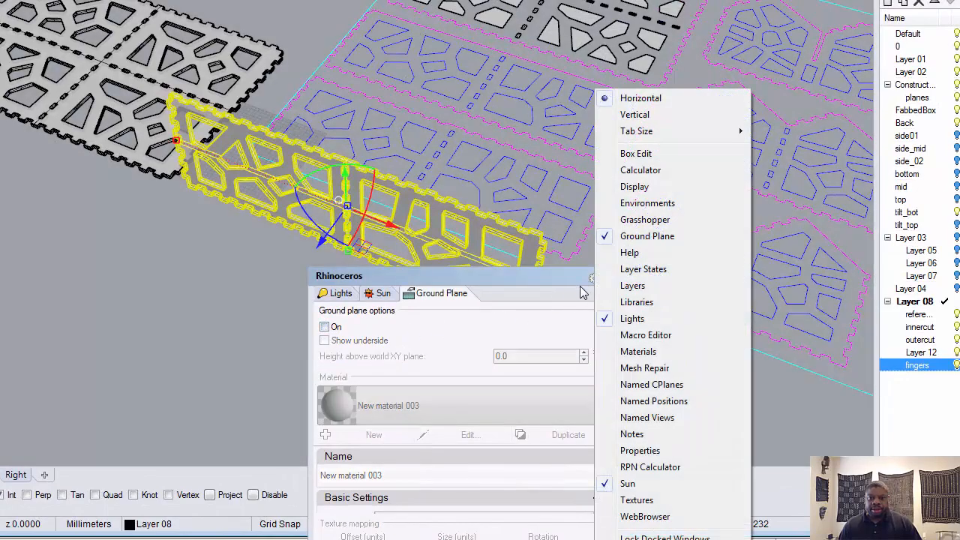
{"action": "left_click", "coordinate": [549, 306]}
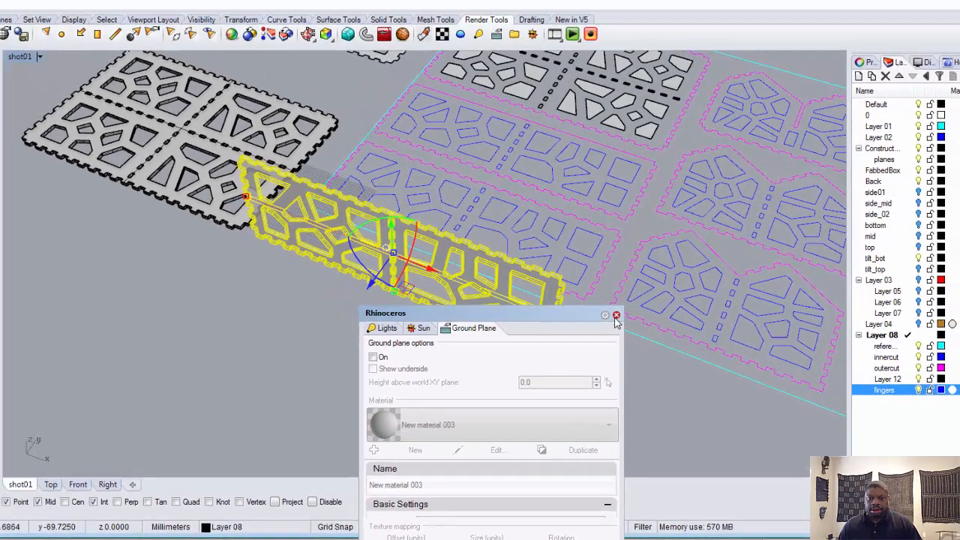
{"action": "left_click", "coordinate": [616, 319]}
Turn off the Near object snap with the upright panel's end corner in close view, keeping the panel in the model.
{"action": "scroll", "coordinate": [546, 360], "scroll_direction": "up", "scroll_amount": 5}
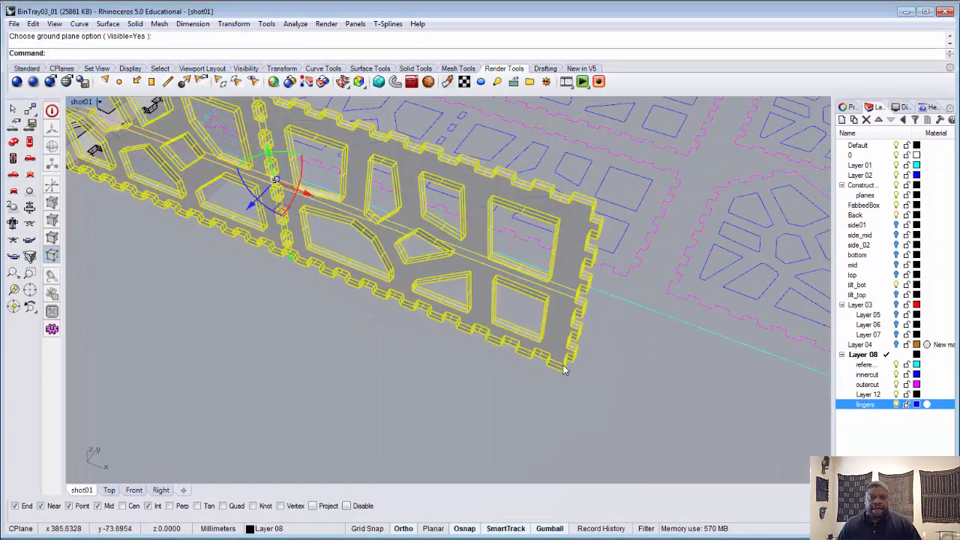
{"action": "scroll", "coordinate": [559, 366], "scroll_direction": "up", "scroll_amount": 6}
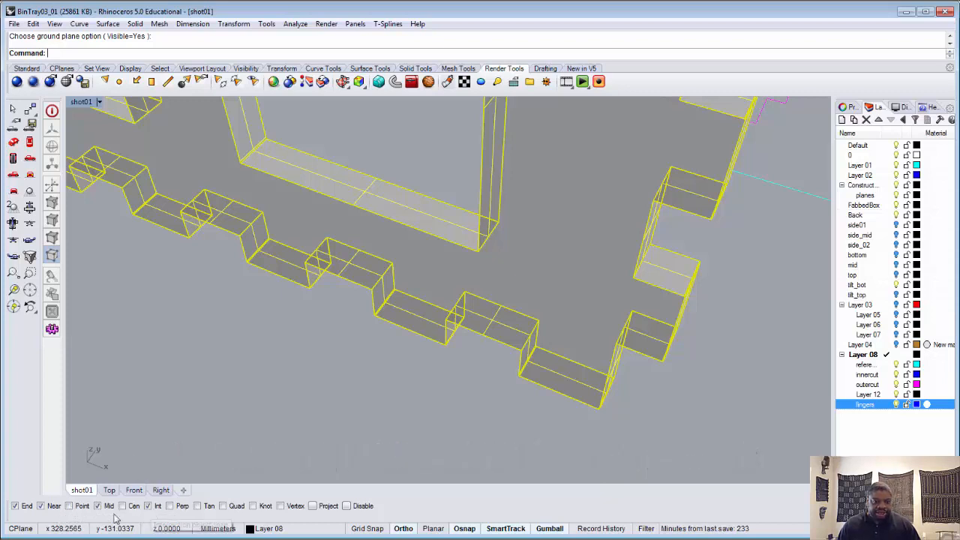
{"action": "left_click", "coordinate": [43, 507]}
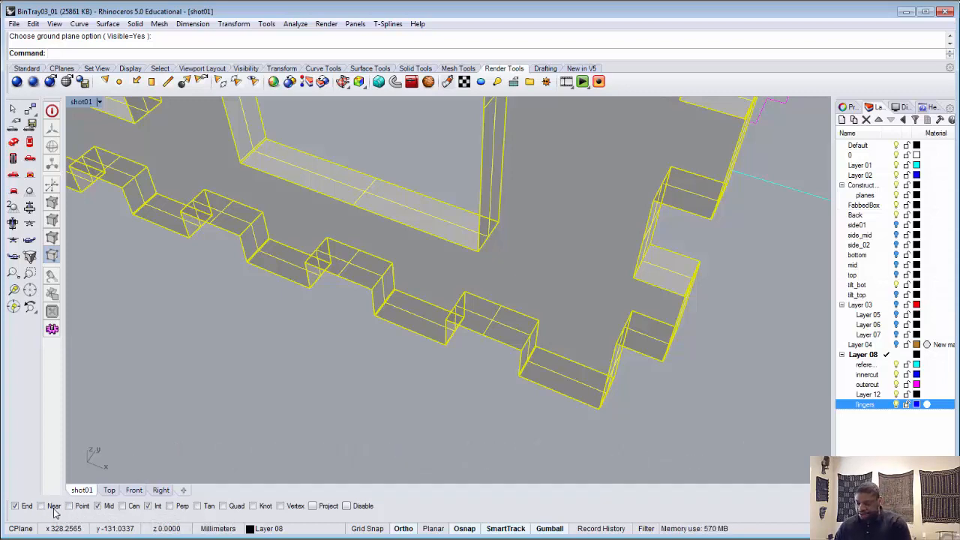
{"action": "key", "text": "Delete"}
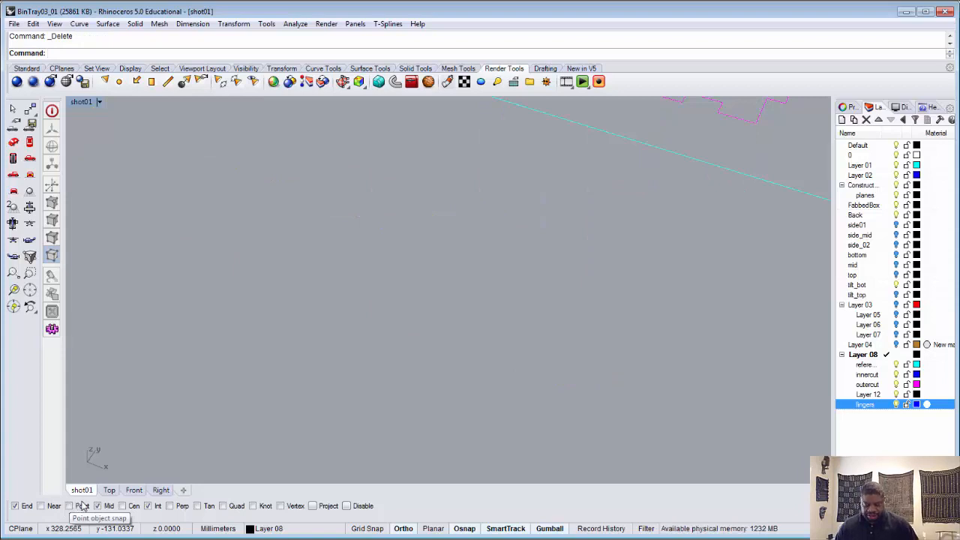
{"action": "key", "text": "ctrl+z"}
{"action": "mouse_move", "coordinate": [164, 432]}
{"action": "right_mouse_down"}
{"action": "mouse_move", "coordinate": [180, 392]}
{"action": "mouse_move", "coordinate": [165, 404]}
{"action": "right_mouse_up"}
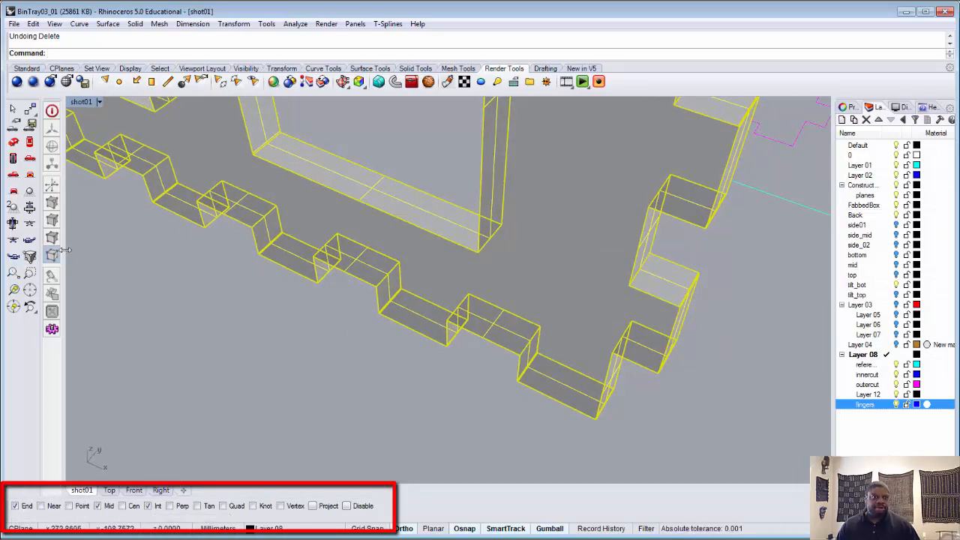
Move the upright panel from its lower finger joint corner to the matching joint corner on the four-part panel's front edge.
{"action": "left_click", "coordinate": [27, 69]}
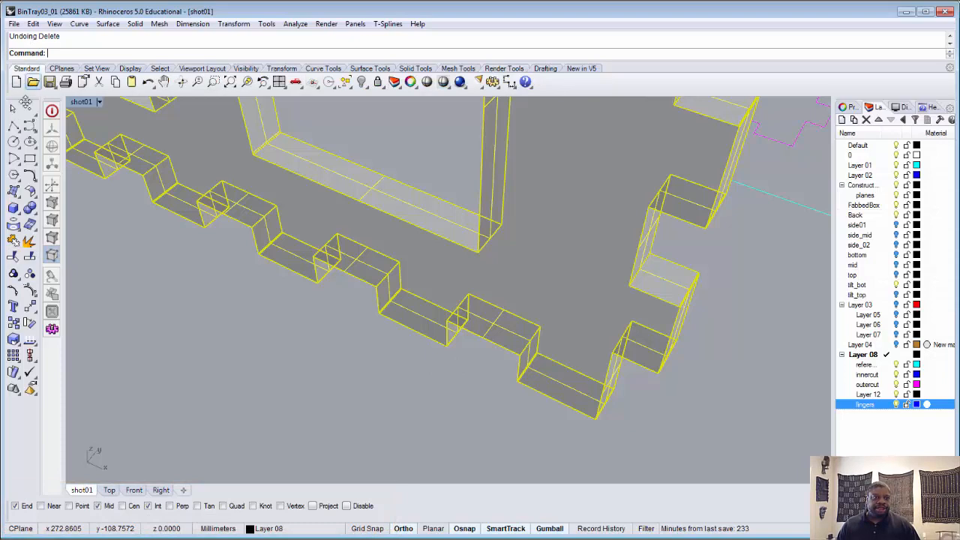
{"action": "left_click", "coordinate": [30, 308]}
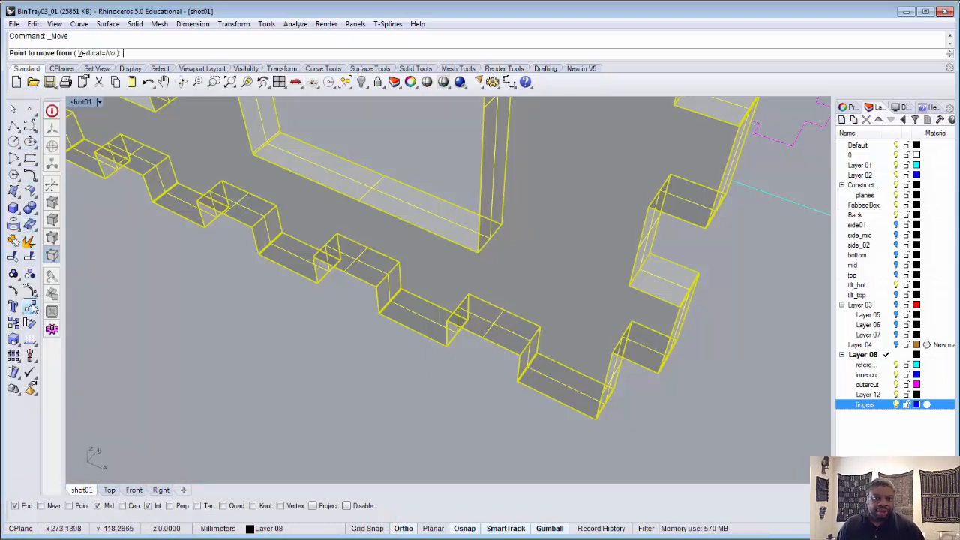
{"action": "left_click", "coordinate": [539, 324]}
{"action": "scroll", "coordinate": [539, 324], "scroll_direction": "down", "scroll_amount": 10}
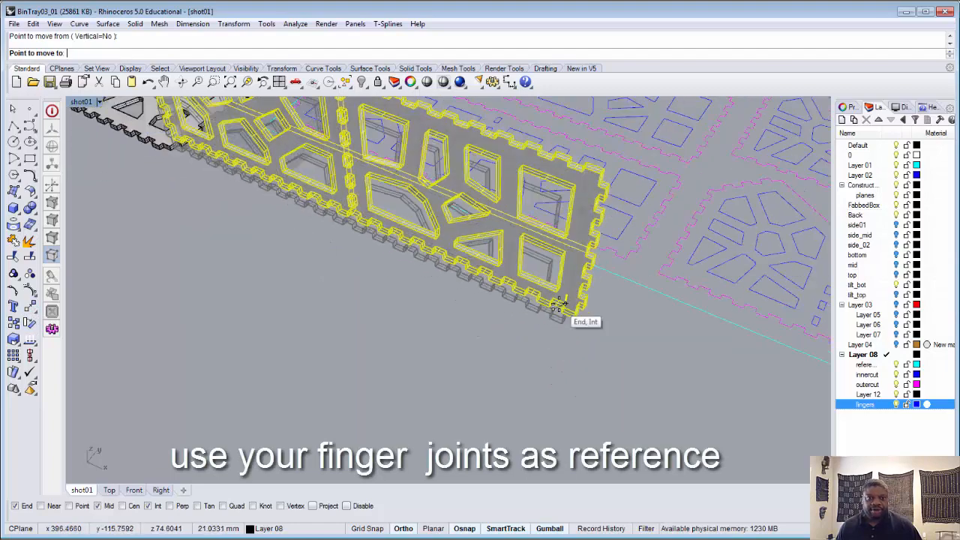
{"action": "scroll", "coordinate": [558, 302], "scroll_direction": "down", "scroll_amount": 3}
{"action": "scroll", "coordinate": [389, 218], "scroll_direction": "up", "scroll_amount": 5}
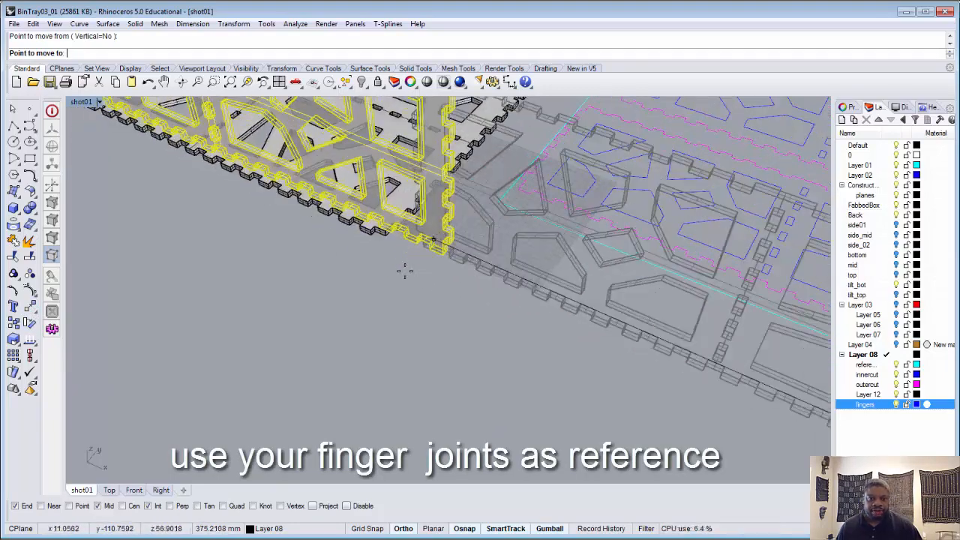
{"action": "scroll", "coordinate": [359, 216], "scroll_direction": "up", "scroll_amount": 6}
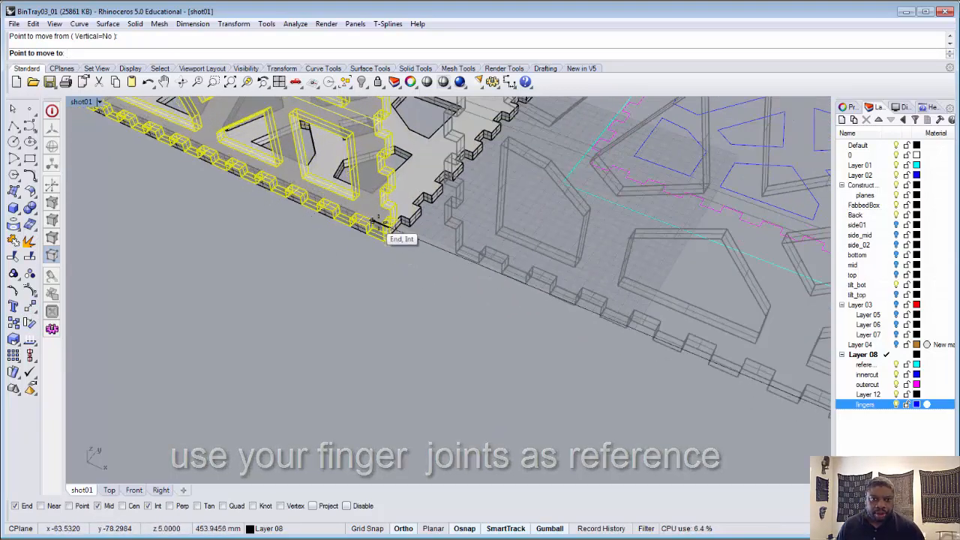
{"action": "scroll", "coordinate": [373, 218], "scroll_direction": "down", "scroll_amount": 3}
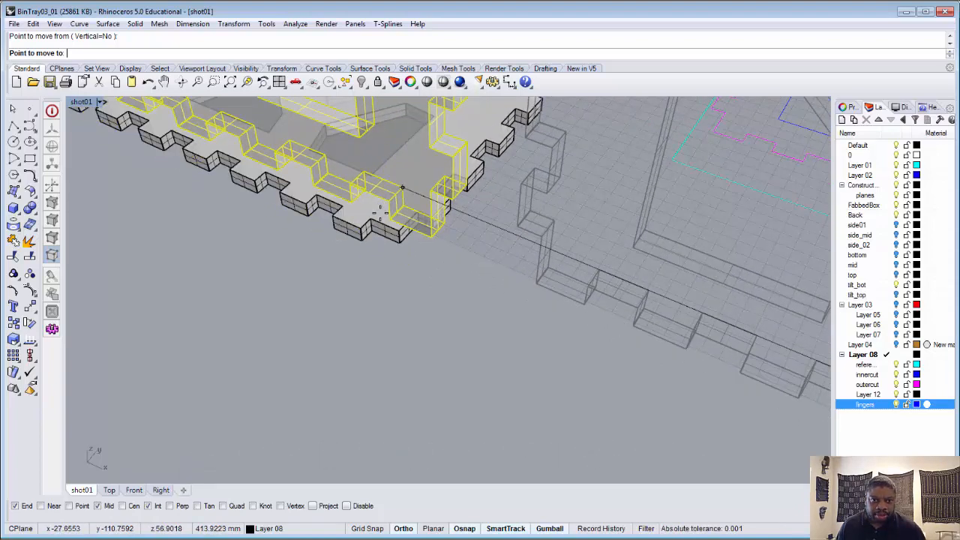
{"action": "scroll", "coordinate": [371, 219], "scroll_direction": "up", "scroll_amount": 3}
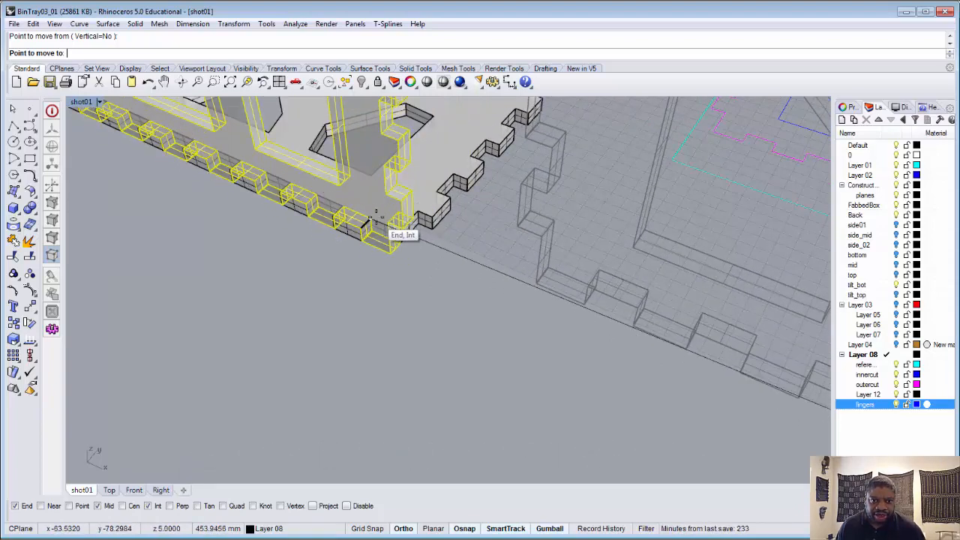
{"action": "left_click", "coordinate": [376, 217]}
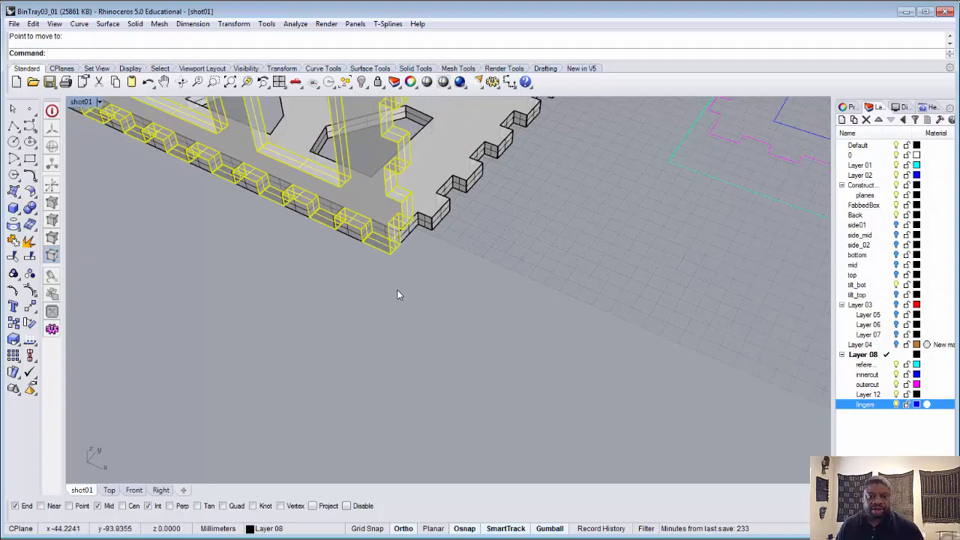
Examine from both sides how the upright panel's fingers interlock with the base panel's front edge.
{"action": "right_click_drag", "start_coordinate": [397, 290], "coordinate": [392, 294]}
{"action": "scroll", "coordinate": [392, 294], "scroll_direction": "down", "scroll_amount": 8}
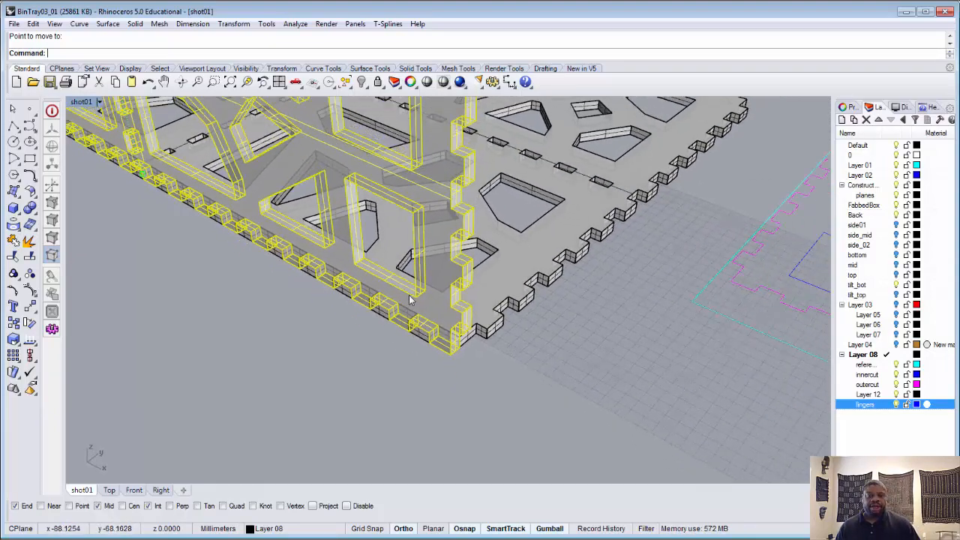
{"action": "scroll", "coordinate": [256, 214], "scroll_direction": "up", "scroll_amount": 8}
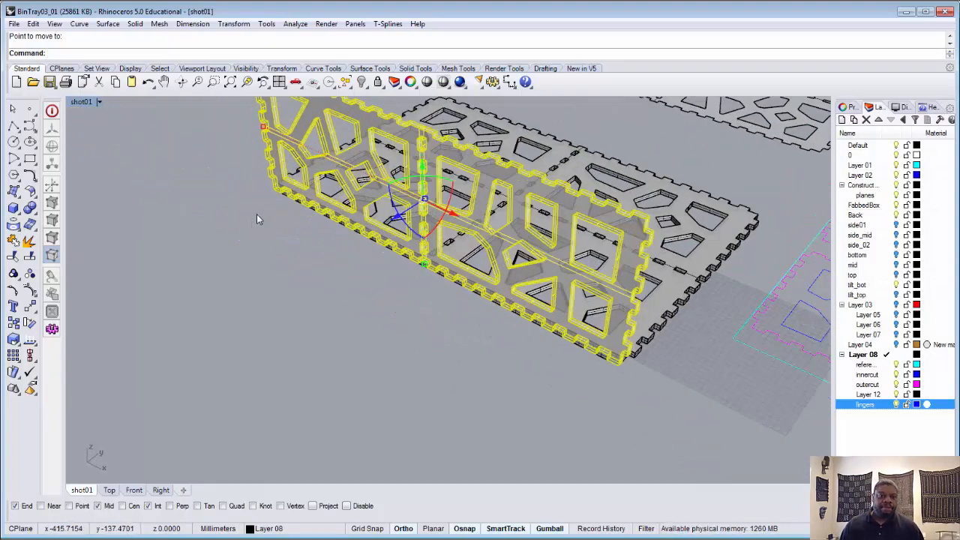
{"action": "left_click", "coordinate": [247, 81]}
{"action": "right_click_drag", "start_coordinate": [369, 314], "coordinate": [643, 360]}
{"action": "scroll", "coordinate": [592, 459], "scroll_direction": "up", "scroll_amount": 6}
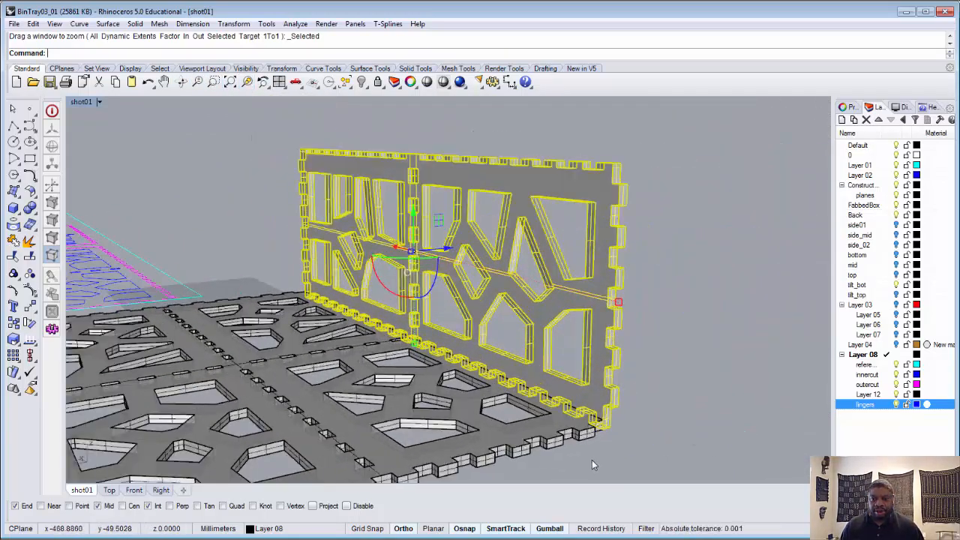
{"action": "left_click", "coordinate": [650, 414]}
{"action": "right_click_drag", "start_coordinate": [651, 416], "coordinate": [609, 335]}
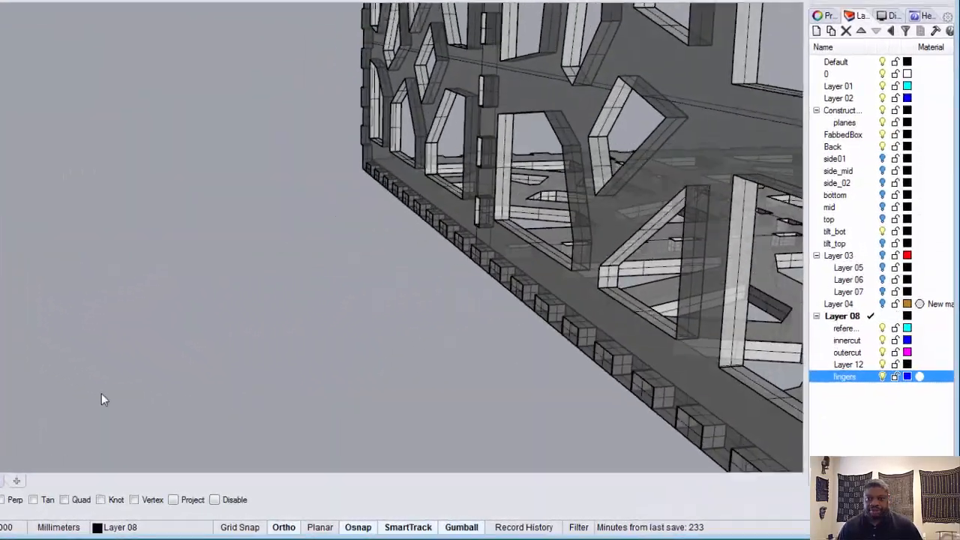
{"action": "scroll", "coordinate": [100, 387], "scroll_direction": "down", "scroll_amount": 8}
{"action": "scroll", "coordinate": [262, 459], "scroll_direction": "up", "scroll_amount": 7}
Copy the upright panel from its lower finger corner to the matching finger corner on the base panel's opposite long edge.
{"action": "left_click", "coordinate": [658, 284]}
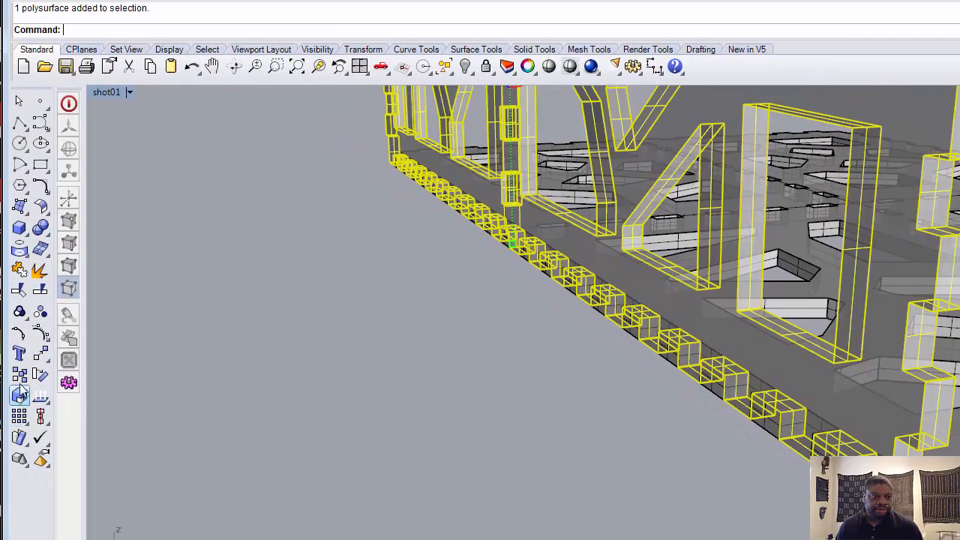
{"action": "left_click", "coordinate": [20, 377]}
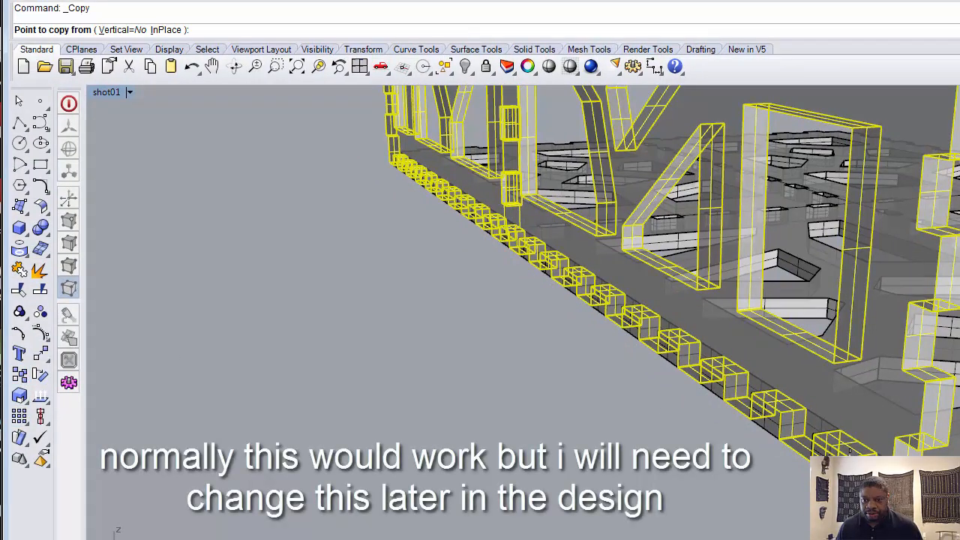
{"action": "left_click", "coordinate": [829, 444]}
{"action": "scroll", "coordinate": [828, 444], "scroll_direction": "down", "scroll_amount": 12}
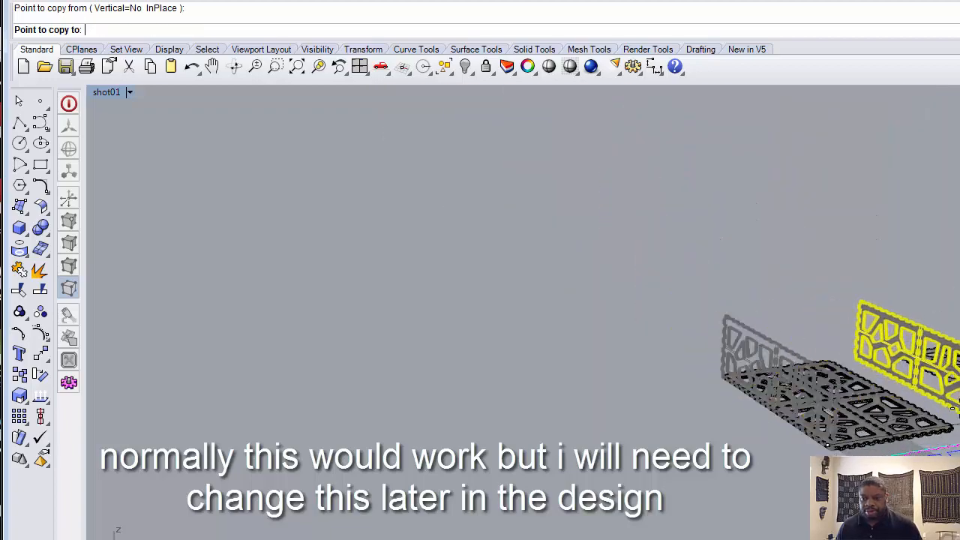
{"action": "scroll", "coordinate": [851, 395], "scroll_direction": "up", "scroll_amount": 10}
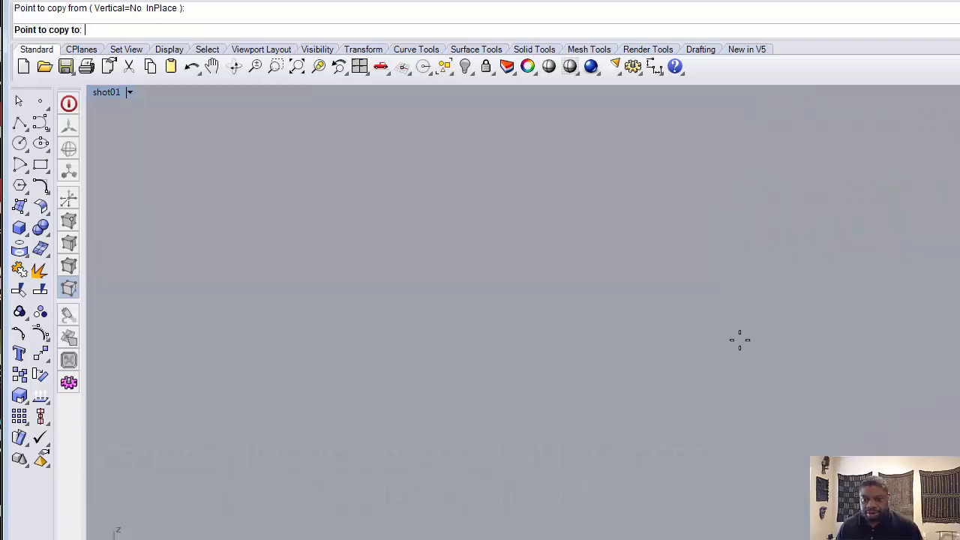
{"action": "scroll", "coordinate": [740, 340], "scroll_direction": "down", "scroll_amount": 6}
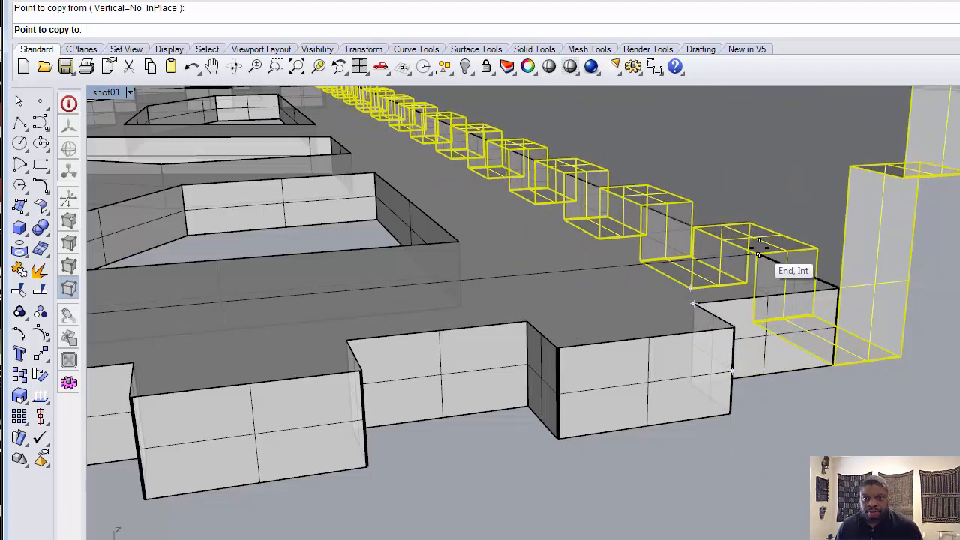
{"action": "left_click", "coordinate": [757, 253]}
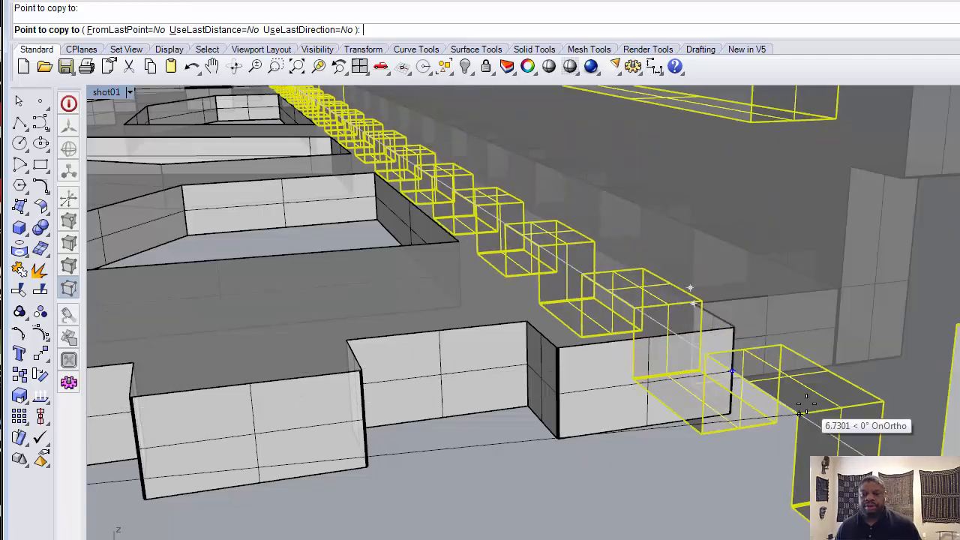
{"action": "key", "text": "Return"}
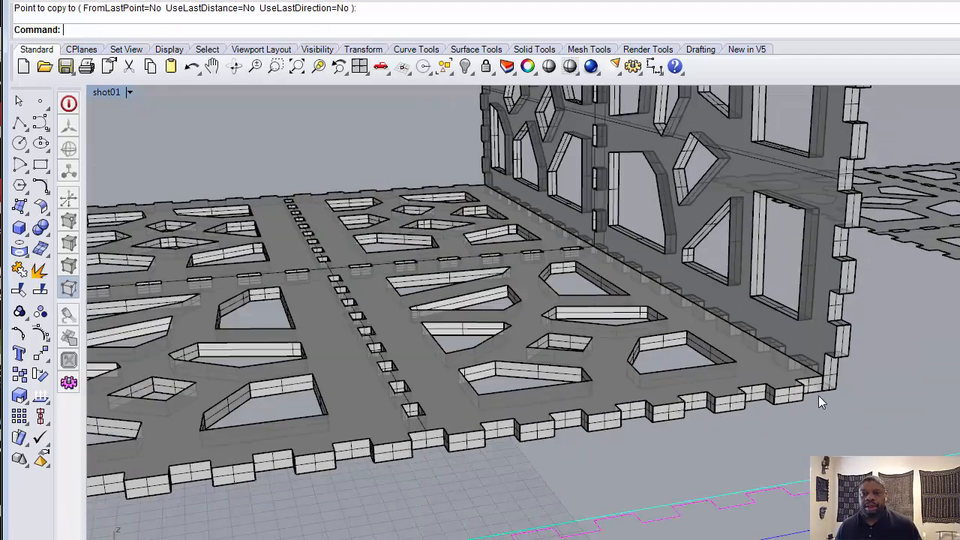
Examine the copied panel's corner finger joints and the placement of both upright panels on the base.
{"action": "right_click_drag", "start_coordinate": [818, 395], "coordinate": [688, 408]}
{"action": "scroll", "coordinate": [401, 417], "scroll_direction": "up", "scroll_amount": 8}
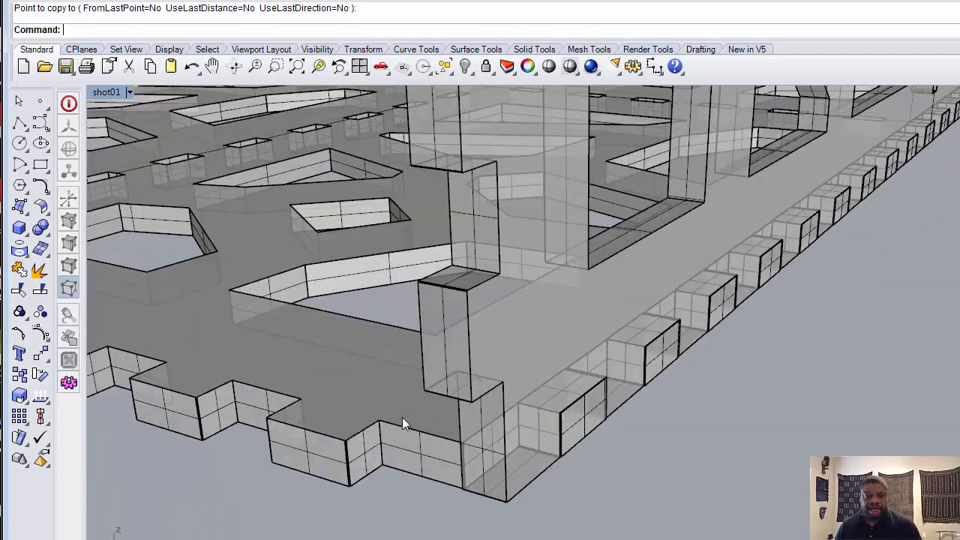
{"action": "scroll", "coordinate": [402, 417], "scroll_direction": "down", "scroll_amount": 8}
{"action": "right_click_drag", "start_coordinate": [401, 417], "coordinate": [551, 436]}
{"action": "scroll", "coordinate": [597, 411], "scroll_direction": "down", "scroll_amount": 10}
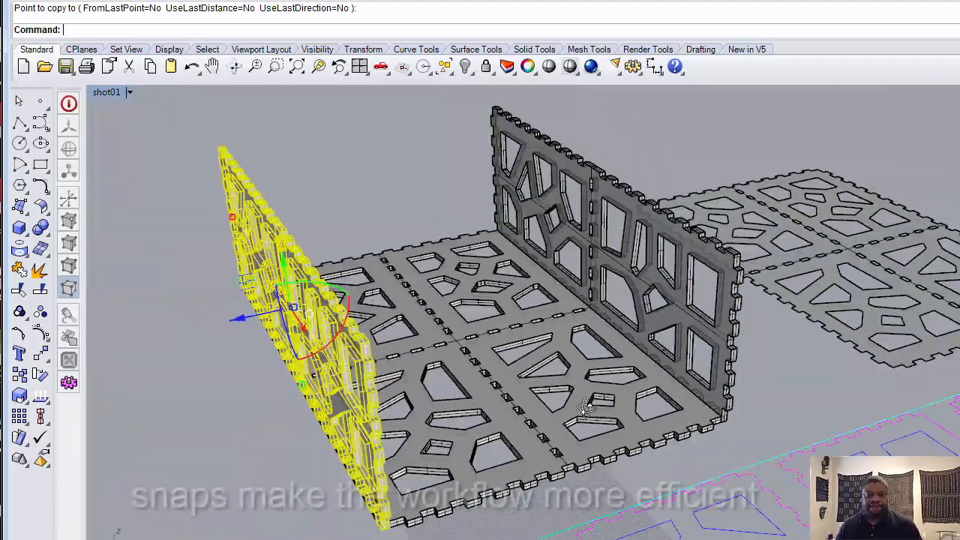
{"action": "right_click_drag", "start_coordinate": [597, 412], "coordinate": [606, 364]}
{"action": "scroll", "coordinate": [605, 363], "scroll_direction": "down", "scroll_amount": 5}
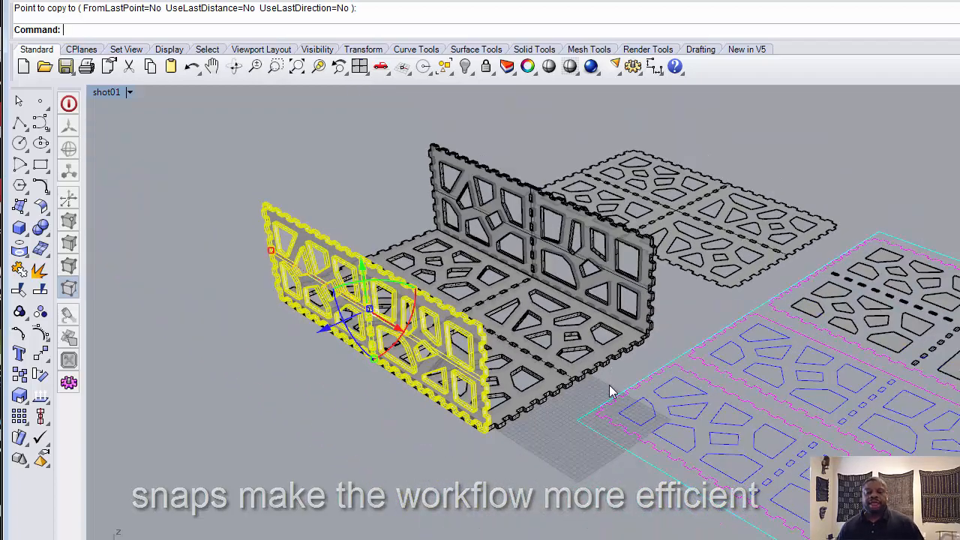
Locate the long panel with the open half-height centre slot in the flat laser-cut layout.
{"action": "scroll", "coordinate": [606, 383], "scroll_direction": "up", "scroll_amount": 5}
{"action": "scroll", "coordinate": [605, 383], "scroll_direction": "down", "scroll_amount": 2}
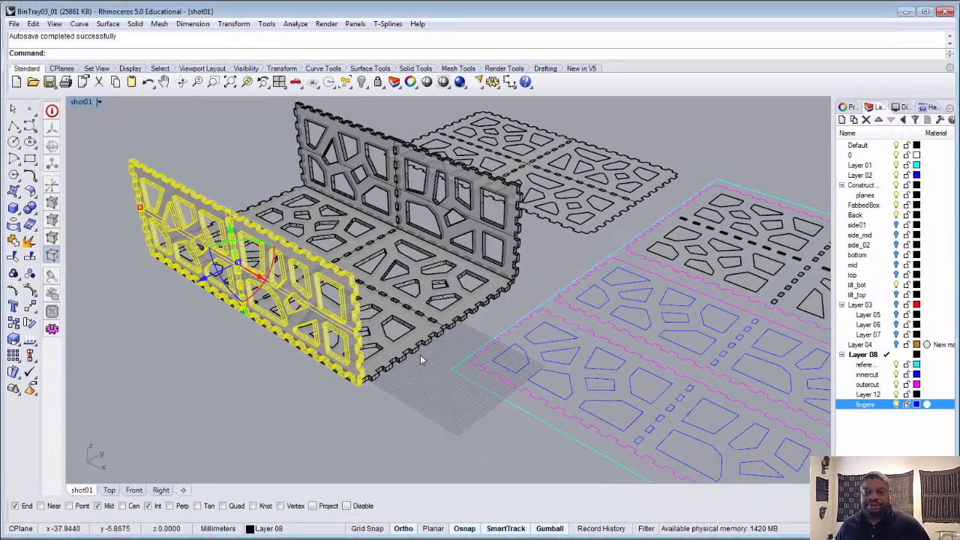
{"action": "scroll", "coordinate": [420, 357], "scroll_direction": "down", "scroll_amount": 5}
{"action": "scroll", "coordinate": [563, 420], "scroll_direction": "up", "scroll_amount": 5}
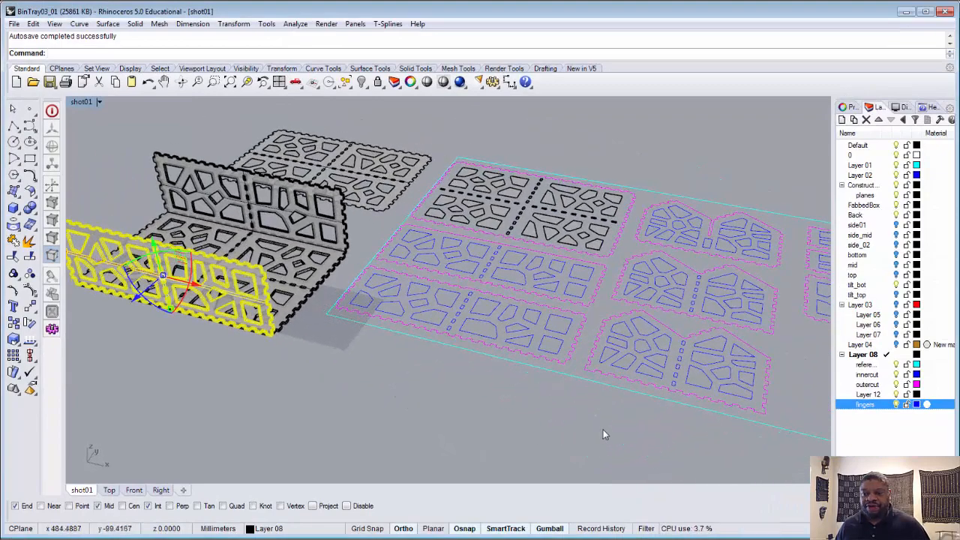
{"action": "scroll", "coordinate": [593, 426], "scroll_direction": "down", "scroll_amount": 5}
{"action": "scroll", "coordinate": [773, 404], "scroll_direction": "up", "scroll_amount": 6}
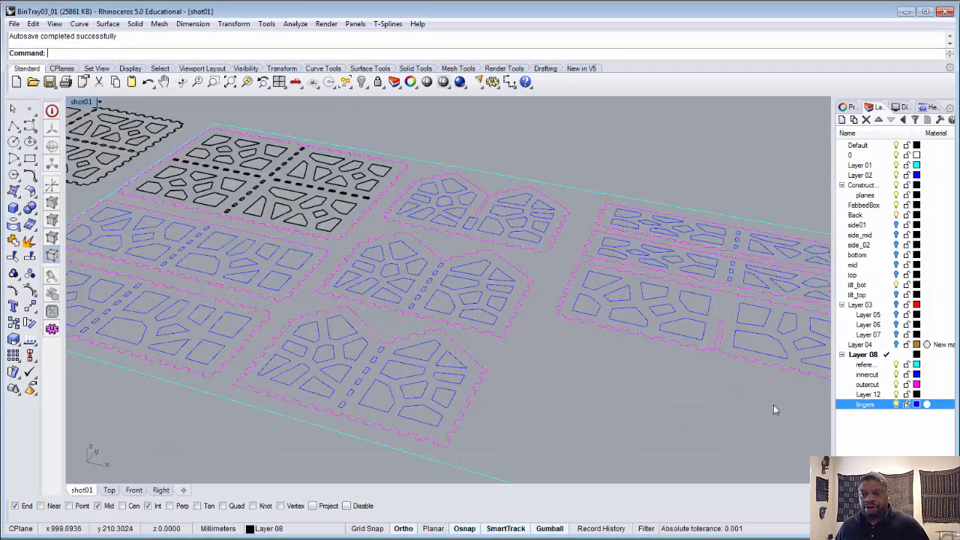
{"action": "right_click_drag", "start_coordinate": [716, 390], "coordinate": [597, 441], "text": "shift"}
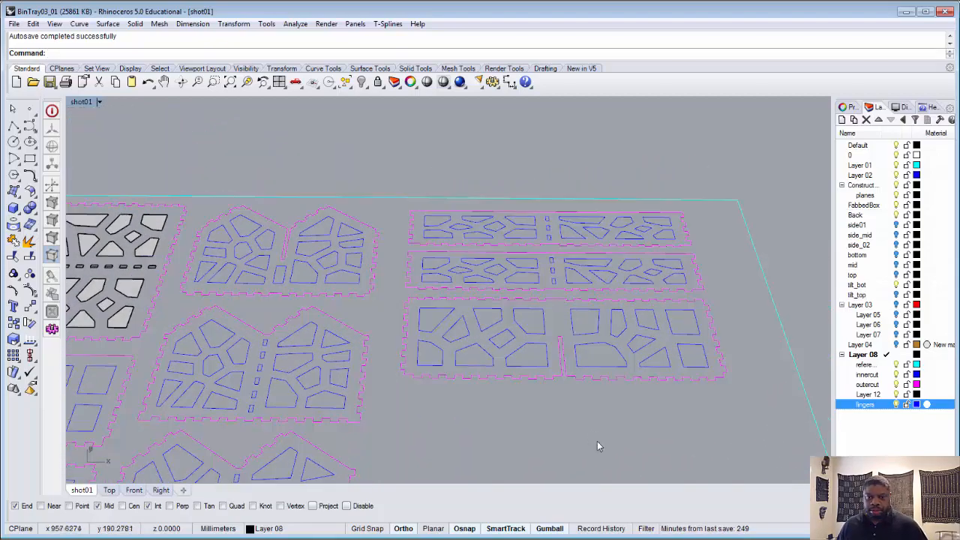
{"action": "scroll", "coordinate": [617, 442], "scroll_direction": "up", "scroll_amount": 5}
{"action": "scroll", "coordinate": [617, 441], "scroll_direction": "up", "scroll_amount": 3}
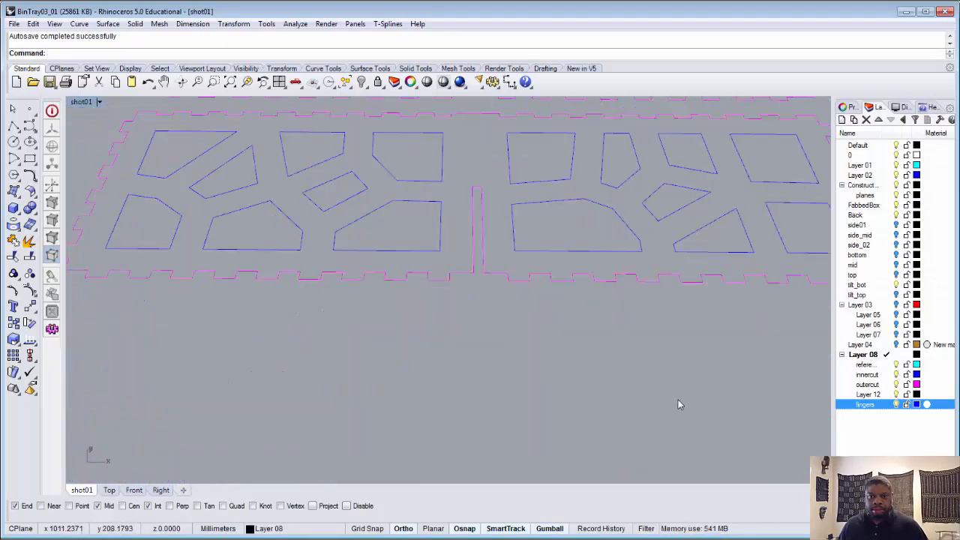
{"action": "scroll", "coordinate": [674, 396], "scroll_direction": "down", "scroll_amount": 2}
{"action": "right_click_drag", "start_coordinate": [674, 399], "coordinate": [633, 402]}
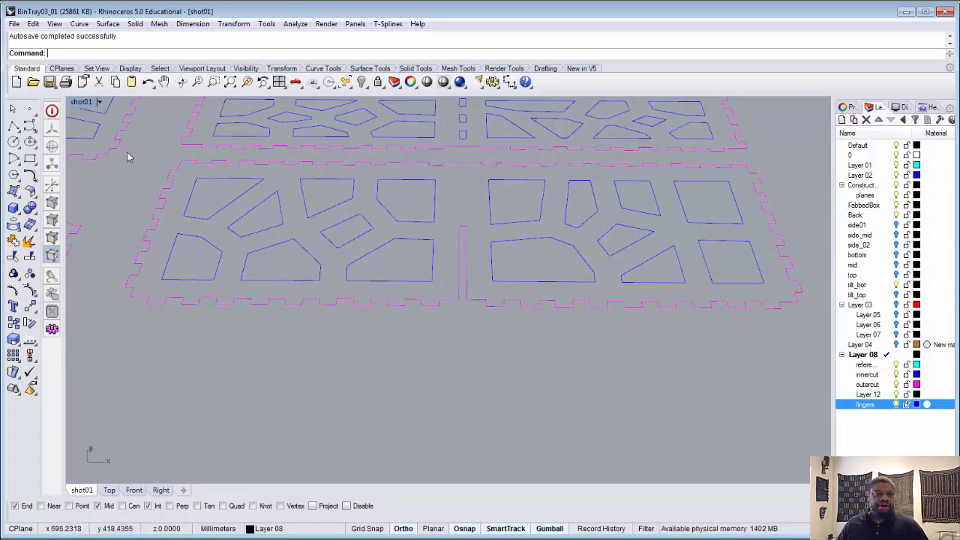
Extrude the slotted long panel's outline and all its inner cutouts straight into a 5 mm thick capped solid.
{"action": "left_click_drag", "start_coordinate": [128, 154], "coordinate": [820, 353]}
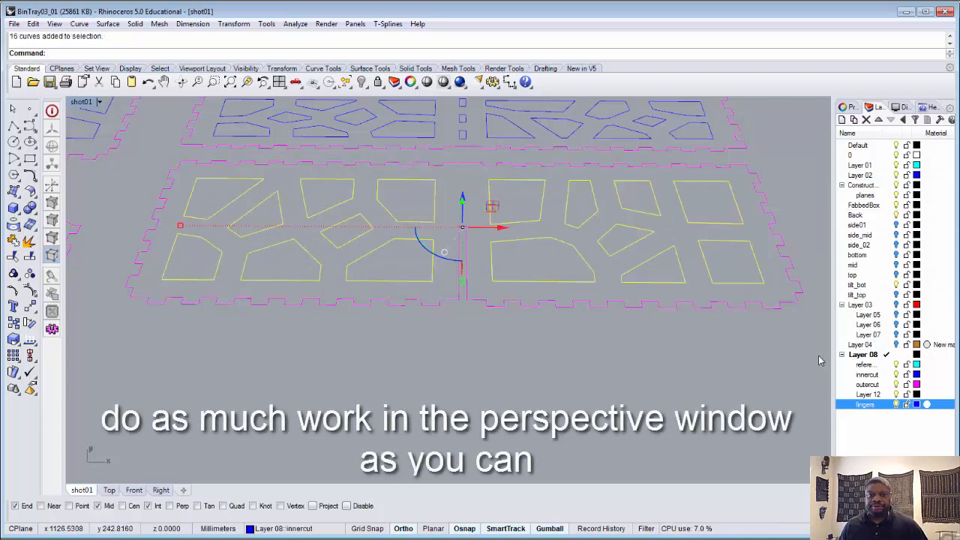
{"action": "left_click", "coordinate": [732, 309], "text": "shift"}
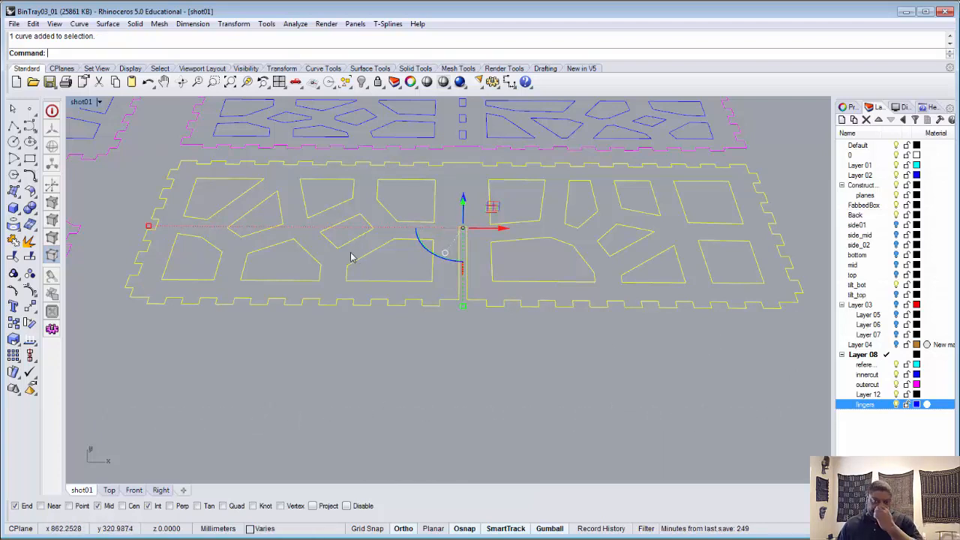
{"action": "left_click", "coordinate": [108, 24]}
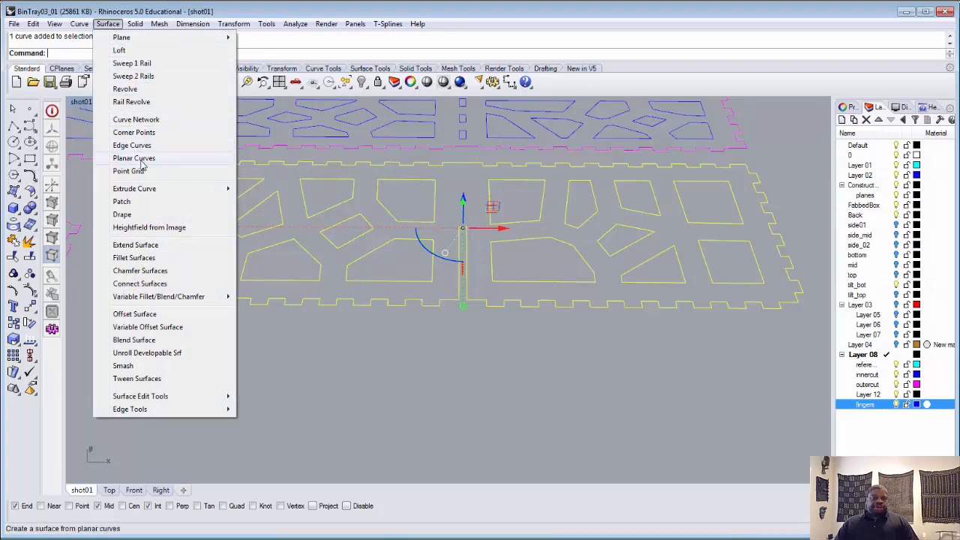
{"action": "mouse_move", "coordinate": [151, 190]}
{"action": "left_click", "coordinate": [283, 192]}
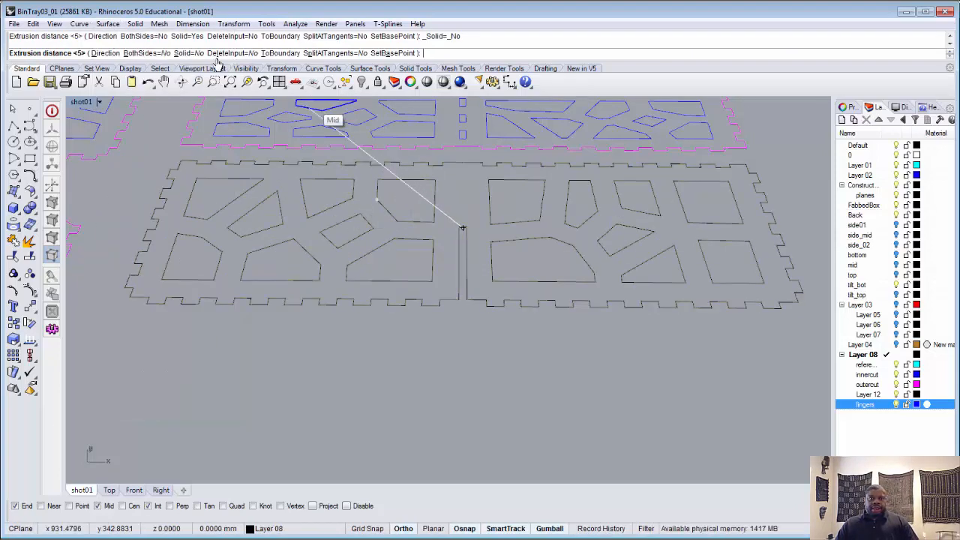
{"action": "left_click", "coordinate": [188, 53]}
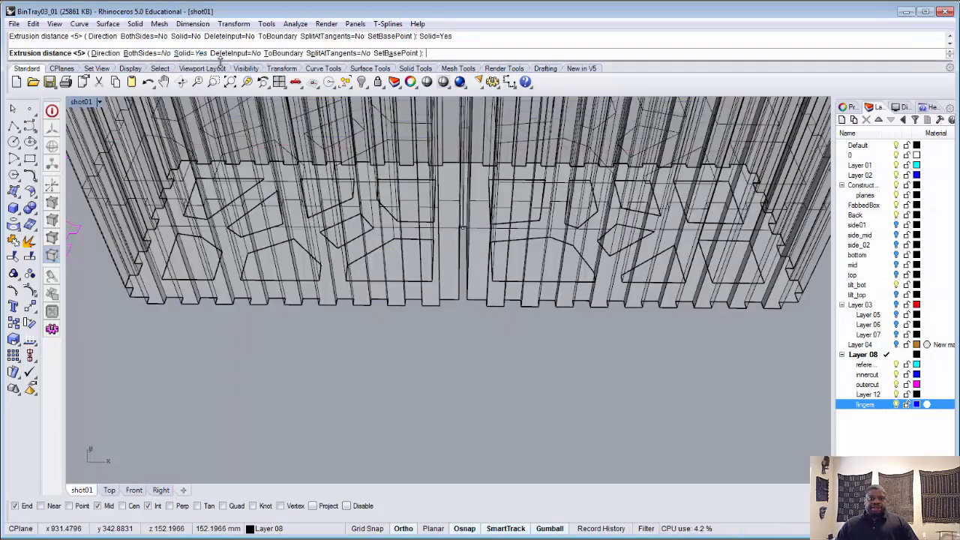
{"action": "key", "text": "Return"}
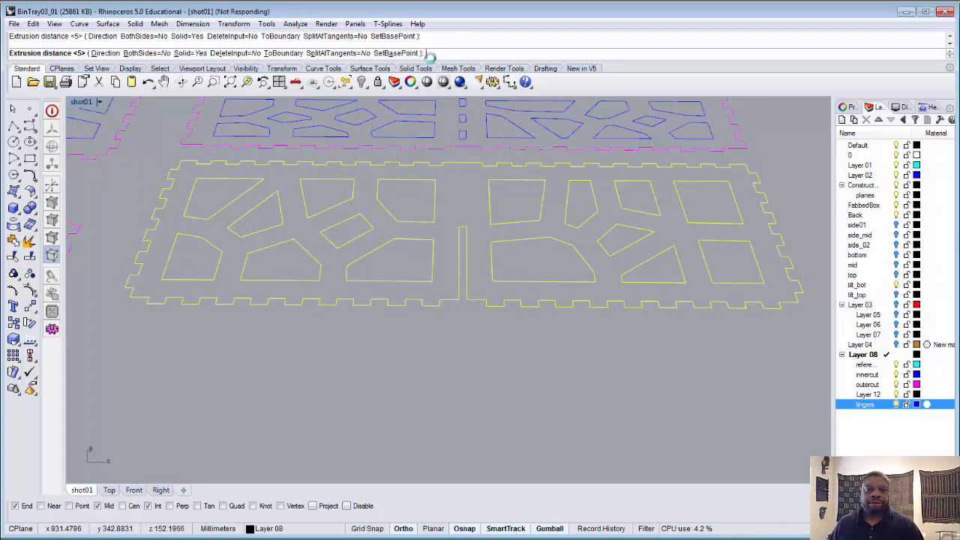
Rotate the new slotted solid panel upright so its open slot faces down.
{"action": "left_click", "coordinate": [477, 175]}
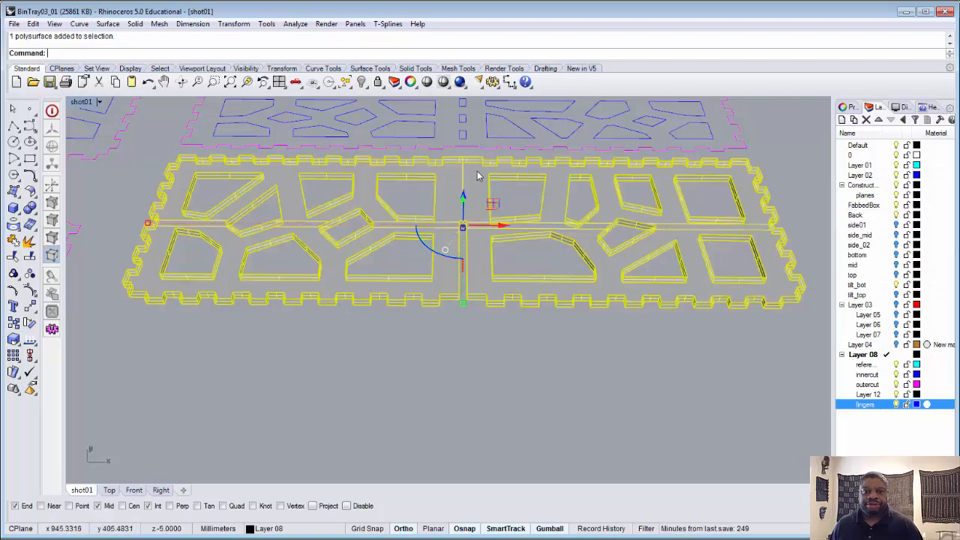
{"action": "right_click_drag", "start_coordinate": [515, 350], "coordinate": [465, 338]}
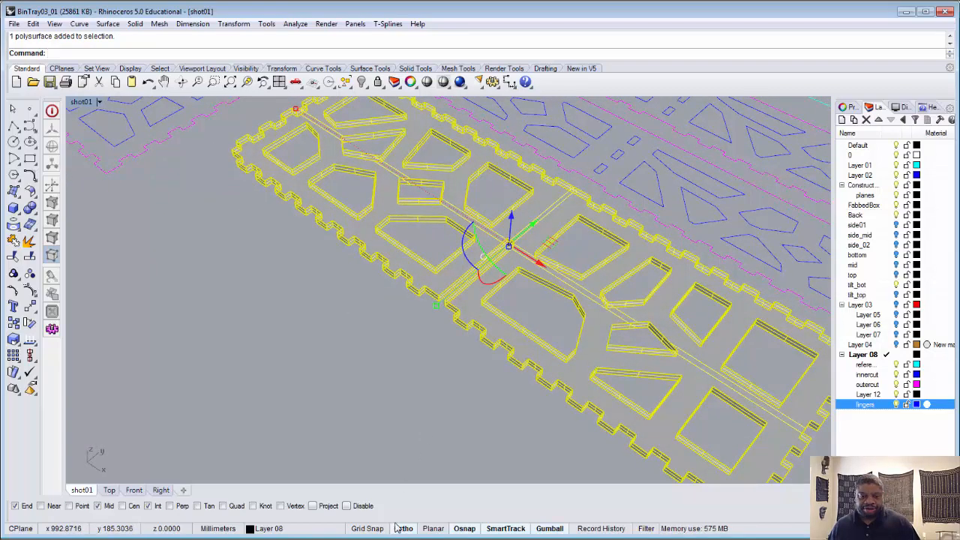
{"action": "left_click_drag", "start_coordinate": [482, 284], "coordinate": [502, 350]}
{"action": "scroll", "coordinate": [503, 350], "scroll_direction": "up", "scroll_amount": 3}
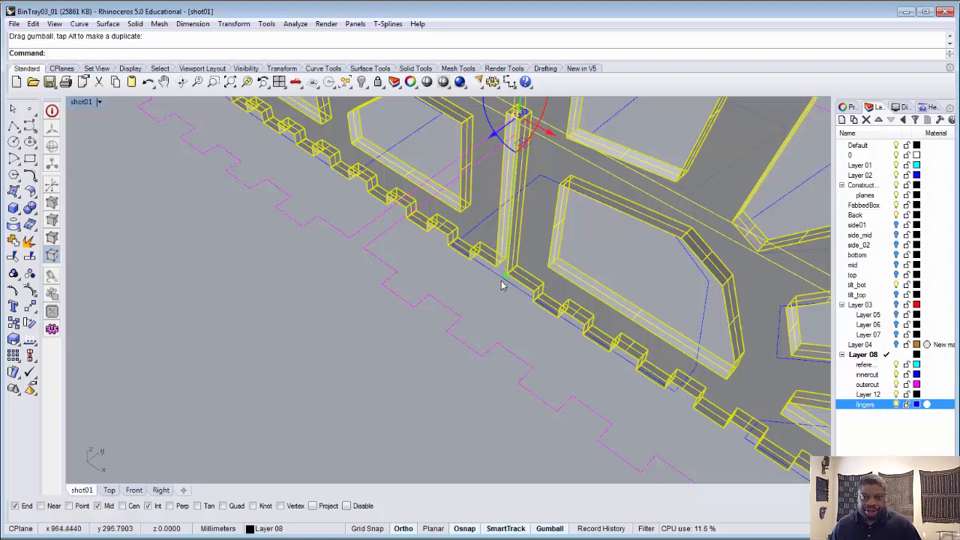
{"action": "left_click_drag", "start_coordinate": [502, 285], "coordinate": [542, 299]}
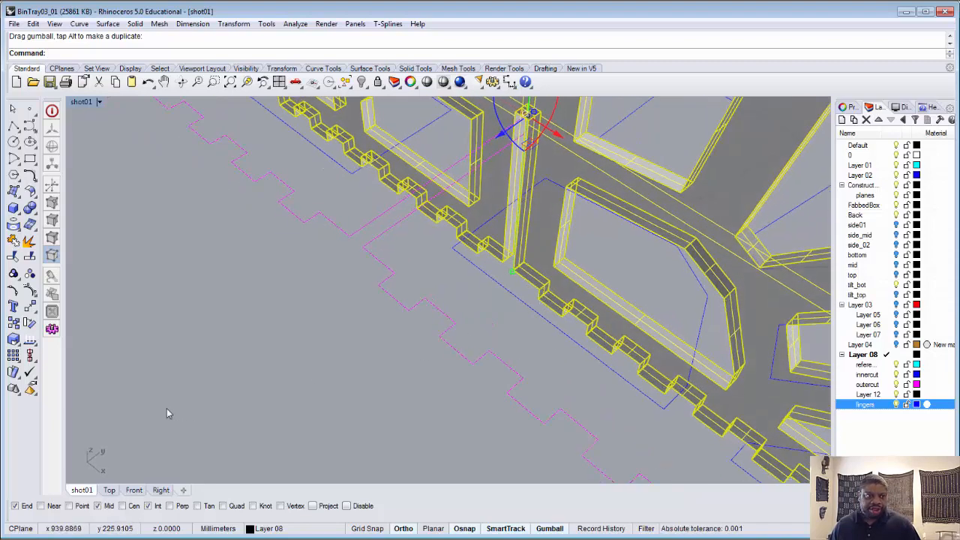
Move the upright slotted panel from a lower finger corner beside its slot onto the base panel's middle joint line, between the two side panels.
{"action": "left_click", "coordinate": [30, 308]}
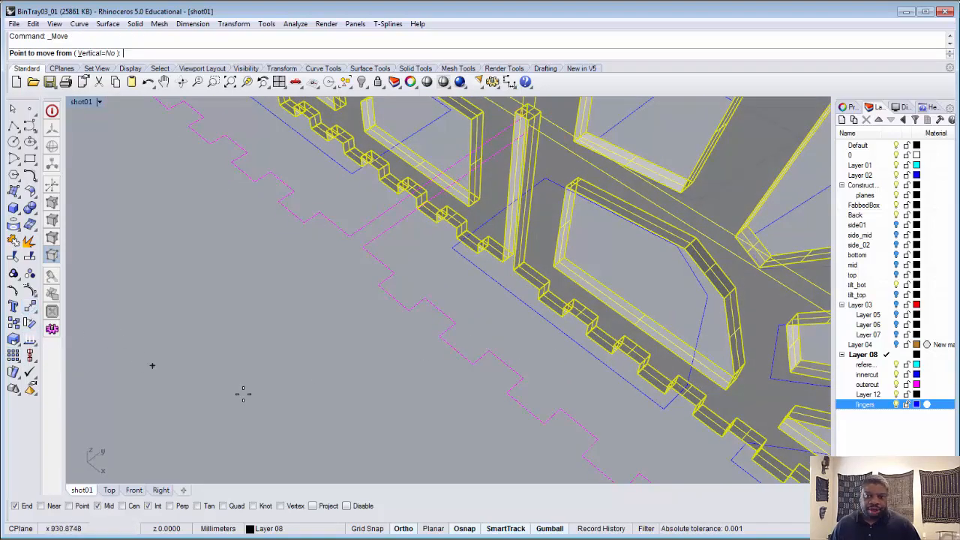
{"action": "left_click", "coordinate": [550, 281]}
{"action": "scroll", "coordinate": [555, 285], "scroll_direction": "down", "scroll_amount": 8}
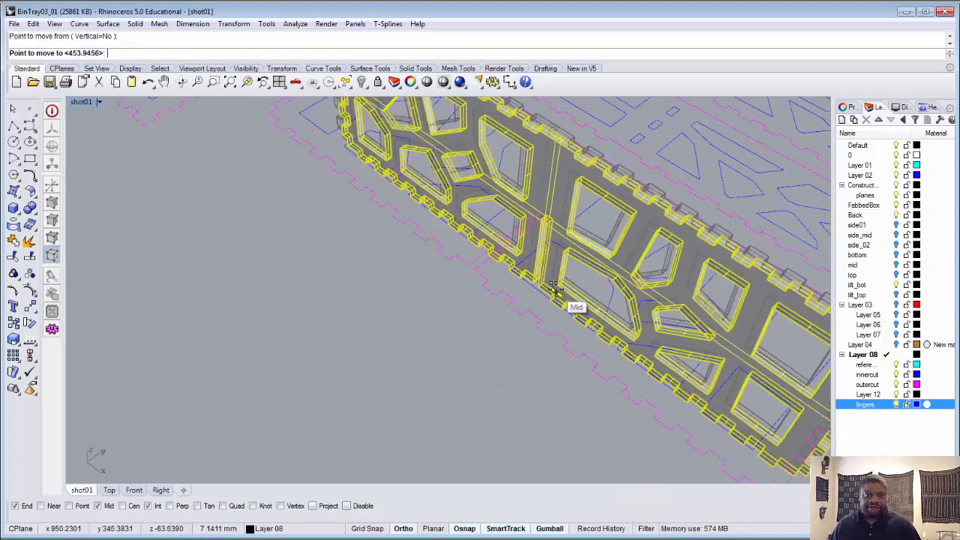
{"action": "scroll", "coordinate": [458, 259], "scroll_direction": "down", "scroll_amount": 1}
{"action": "scroll", "coordinate": [397, 214], "scroll_direction": "up", "scroll_amount": 10}
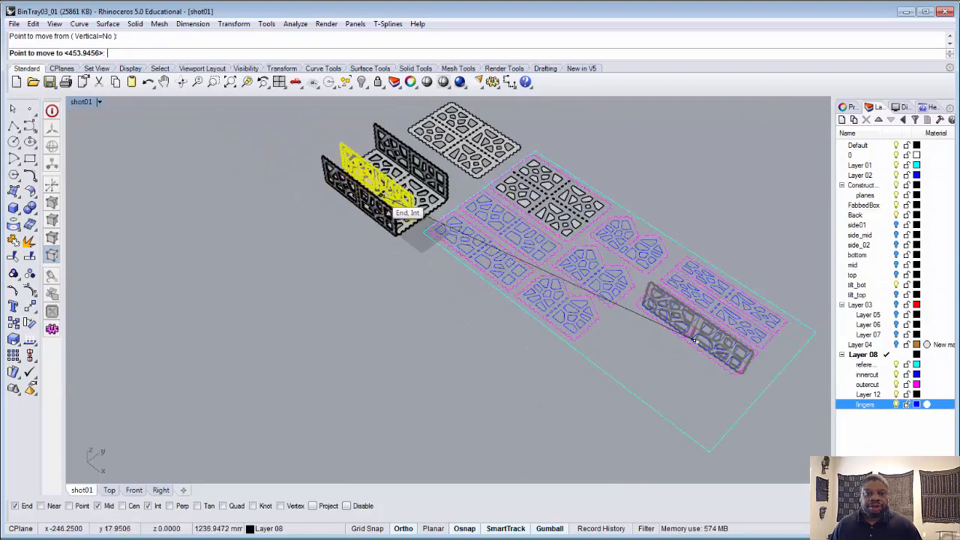
{"action": "scroll", "coordinate": [397, 213], "scroll_direction": "up", "scroll_amount": 8}
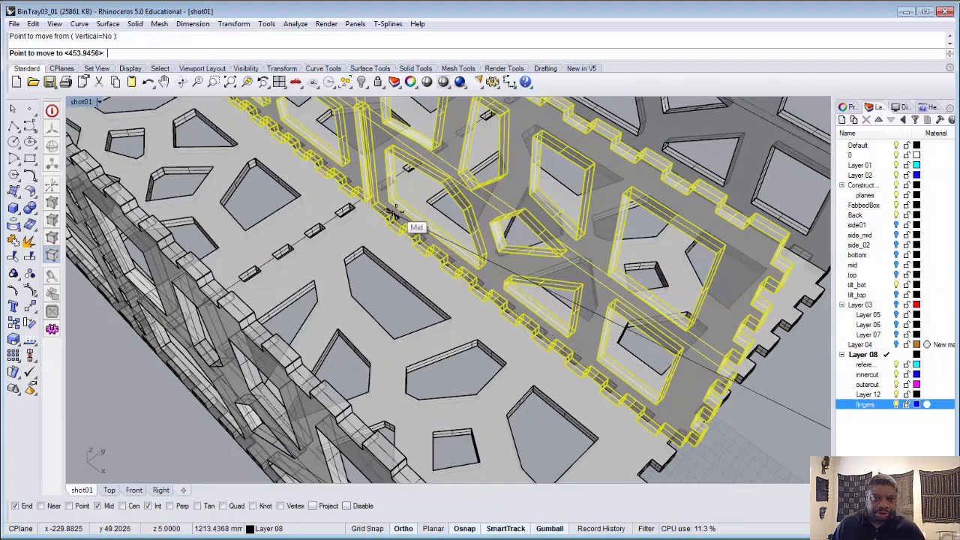
{"action": "scroll", "coordinate": [399, 218], "scroll_direction": "up", "scroll_amount": 2}
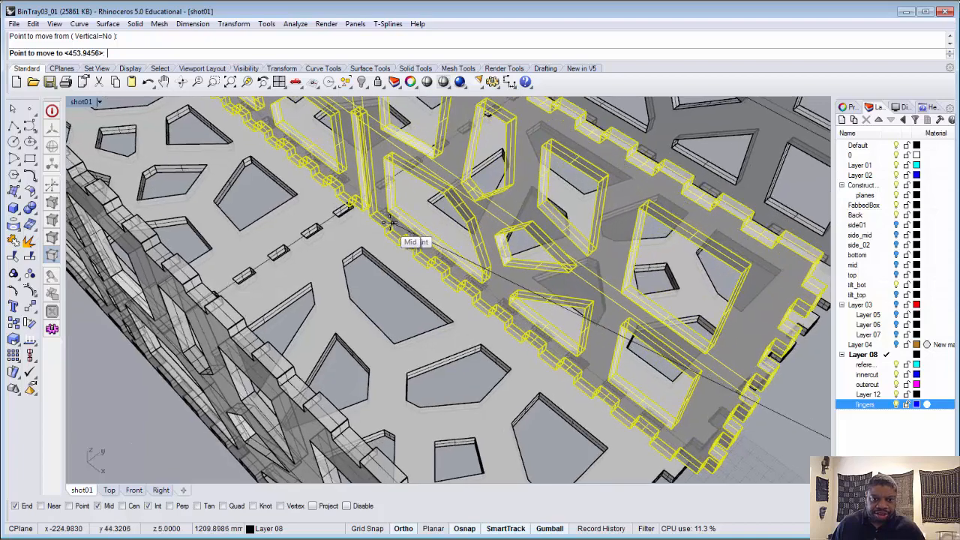
{"action": "left_click", "coordinate": [399, 216]}
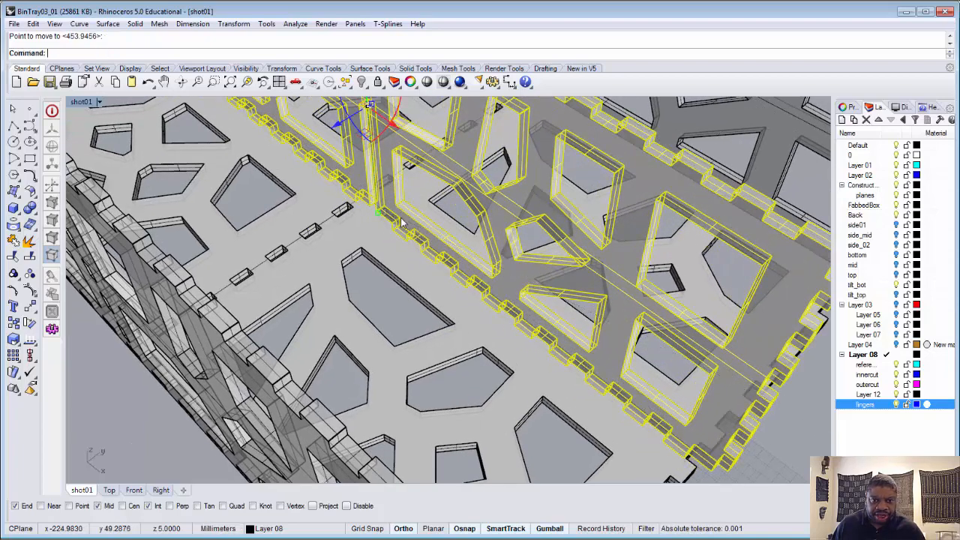
{"action": "scroll", "coordinate": [424, 276], "scroll_direction": "down", "scroll_amount": 1}
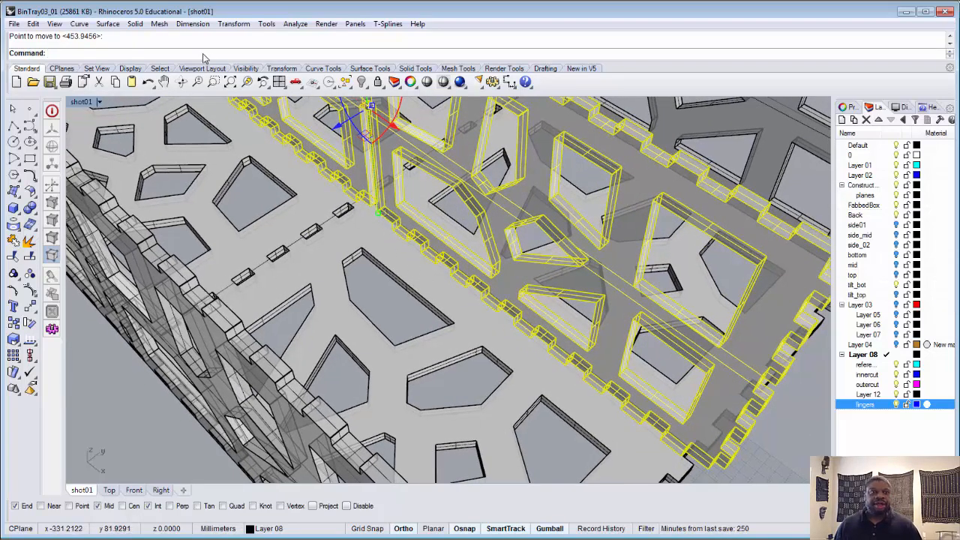
Examine how the slotted panel's lower fingers line up with the joint holes along the base panel's middle.
{"action": "left_click", "coordinate": [249, 81]}
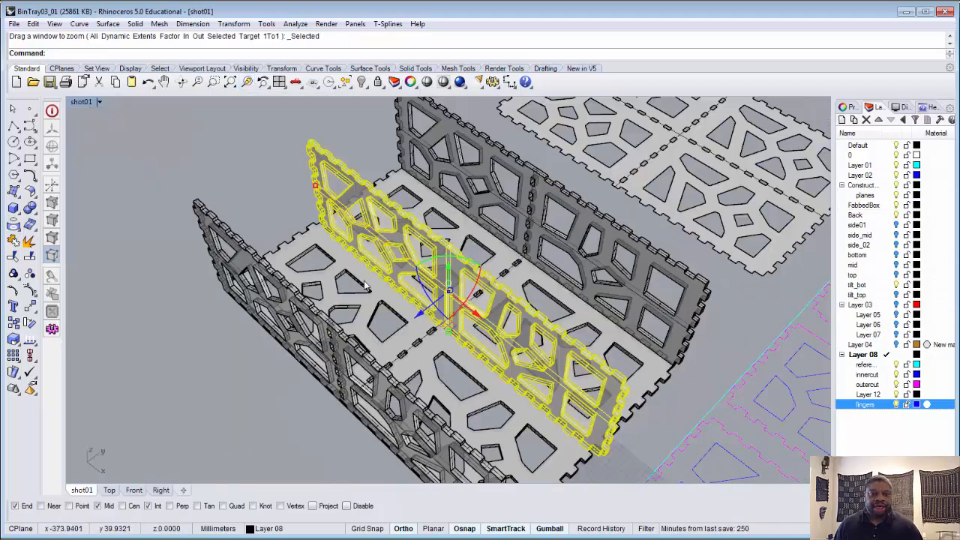
{"action": "scroll", "coordinate": [433, 343], "scroll_direction": "up", "scroll_amount": 10}
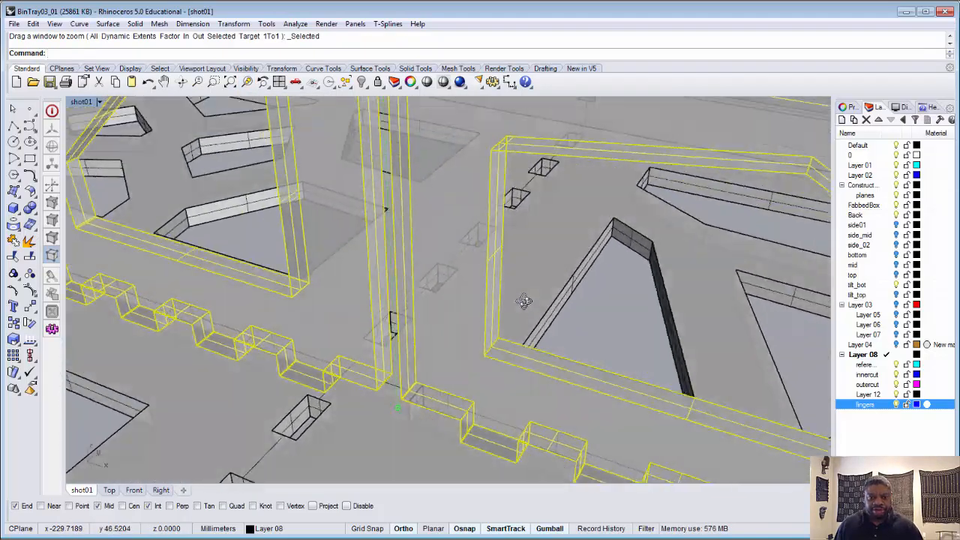
{"action": "right_click_drag", "start_coordinate": [523, 300], "coordinate": [509, 354]}
{"action": "scroll", "coordinate": [433, 407], "scroll_direction": "up", "scroll_amount": 6}
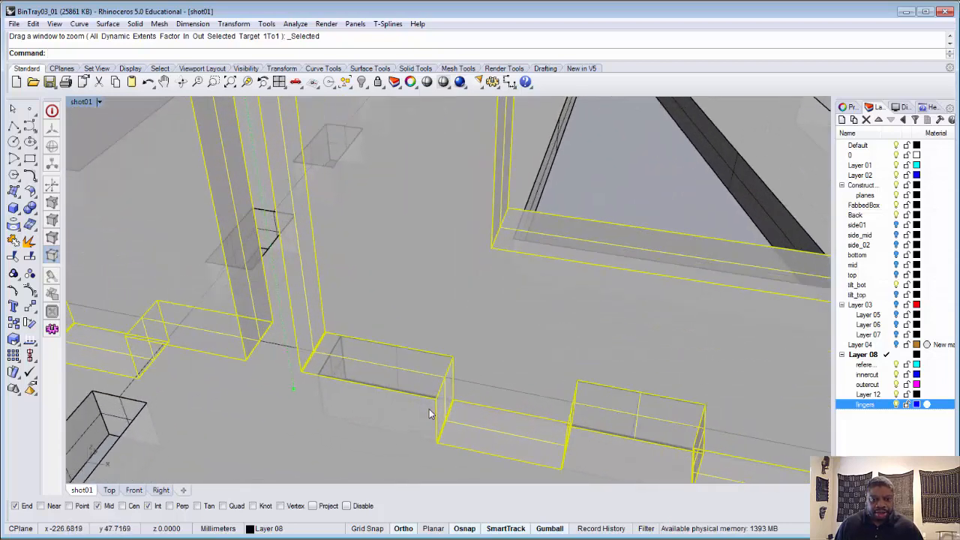
{"action": "scroll", "coordinate": [433, 407], "scroll_direction": "down", "scroll_amount": 2}
{"action": "scroll", "coordinate": [434, 407], "scroll_direction": "down", "scroll_amount": 3}
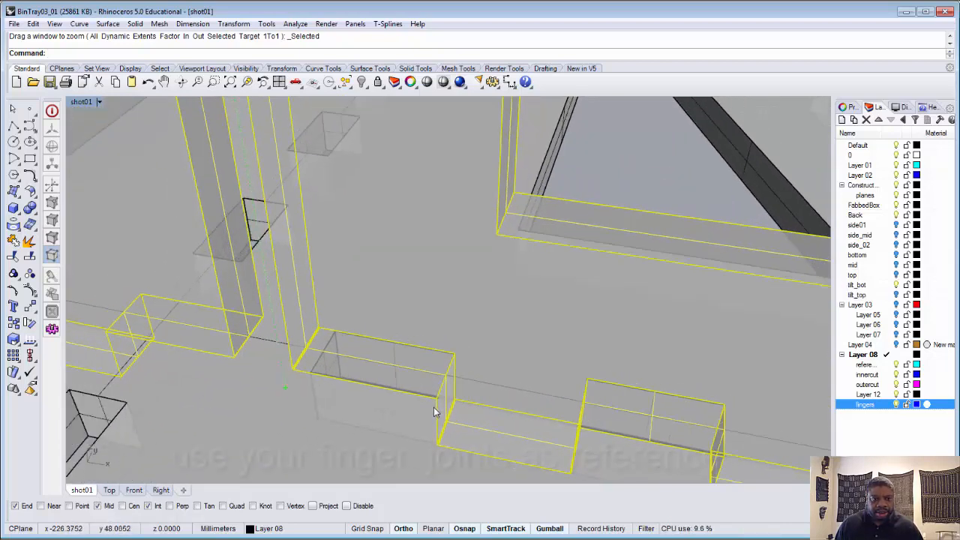
{"action": "scroll", "coordinate": [433, 407], "scroll_direction": "down", "scroll_amount": 2}
{"action": "scroll", "coordinate": [433, 407], "scroll_direction": "down", "scroll_amount": 2}
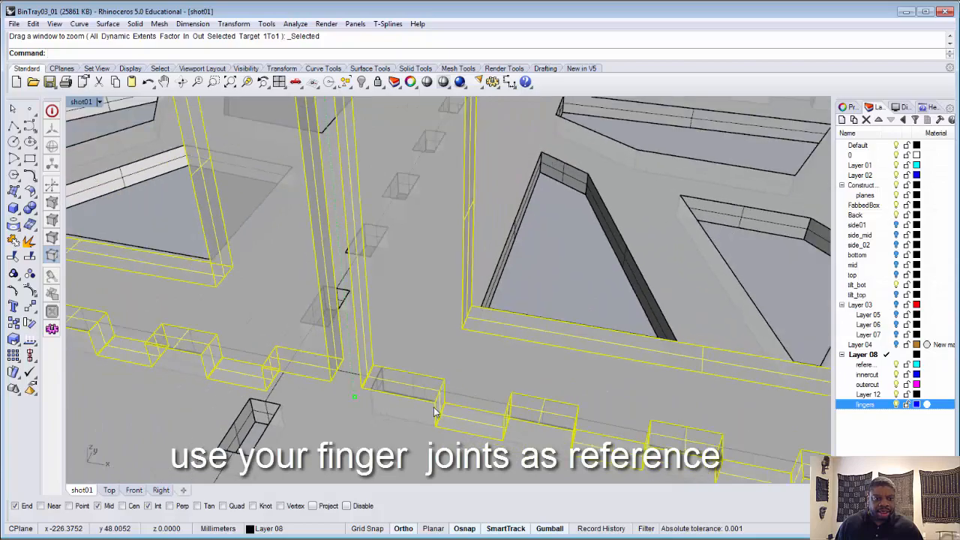
{"action": "mouse_move", "coordinate": [405, 408]}
{"action": "right_mouse_down"}
{"action": "mouse_move", "coordinate": [420, 390]}
{"action": "mouse_move", "coordinate": [420, 409]}
{"action": "right_mouse_up"}
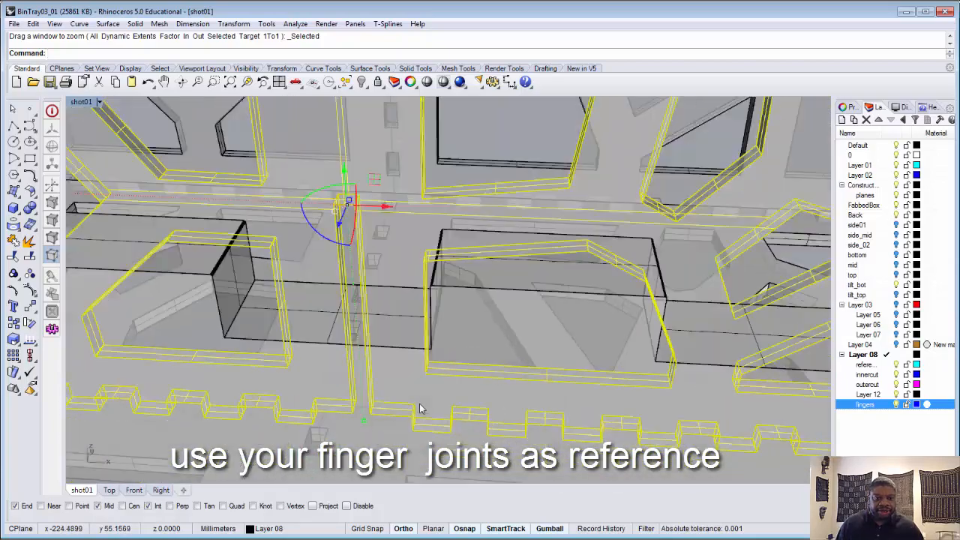
{"action": "mouse_move", "coordinate": [375, 438]}
{"action": "right_mouse_down"}
{"action": "mouse_move", "coordinate": [360, 438]}
{"action": "mouse_move", "coordinate": [391, 433]}
{"action": "mouse_move", "coordinate": [364, 439]}
{"action": "mouse_move", "coordinate": [368, 450]}
{"action": "right_mouse_up"}
{"action": "scroll", "coordinate": [442, 393], "scroll_direction": "up", "scroll_amount": 4}
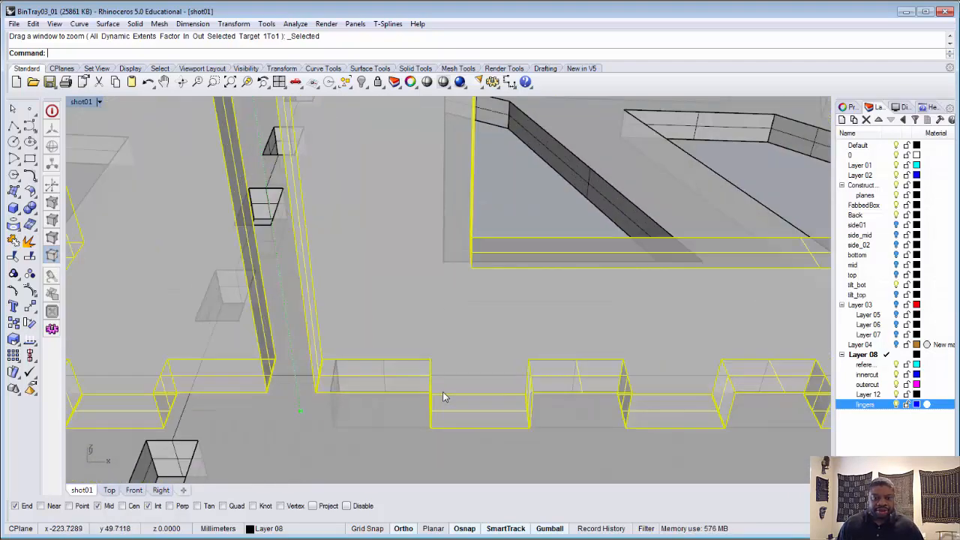
{"action": "scroll", "coordinate": [442, 392], "scroll_direction": "up", "scroll_amount": 2}
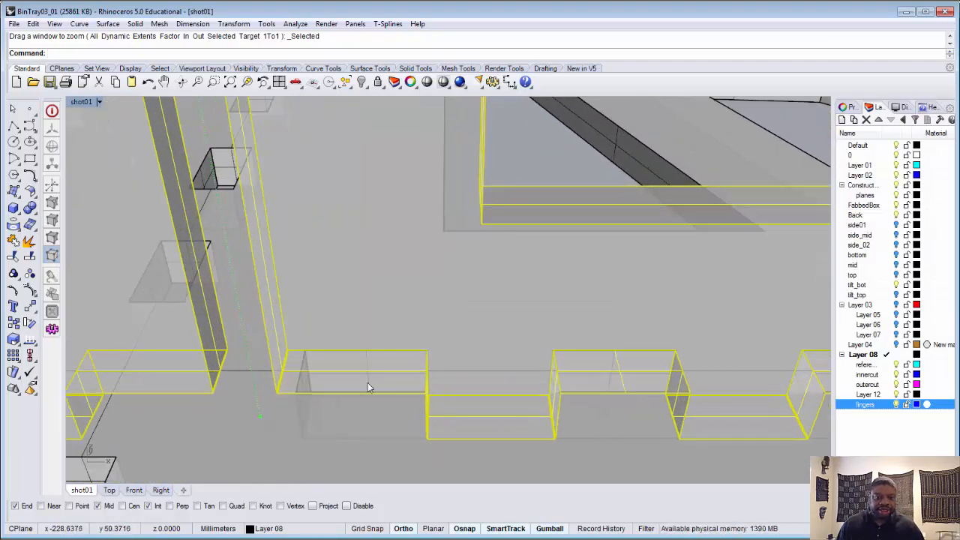
Move the slotted panel from its finger corner beside the slot to the matching corner of the base panel's joint hole.
{"action": "left_click", "coordinate": [29, 309]}
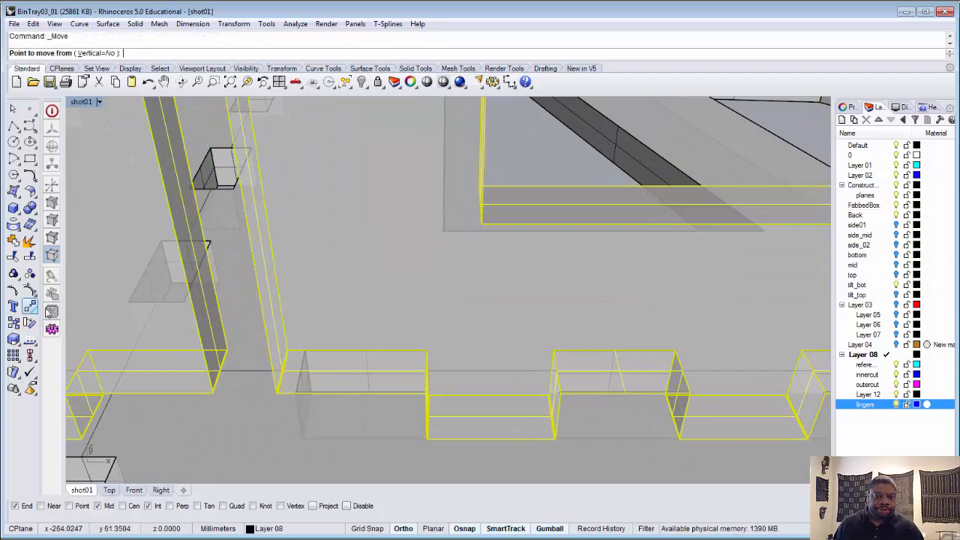
{"action": "left_click", "coordinate": [425, 349]}
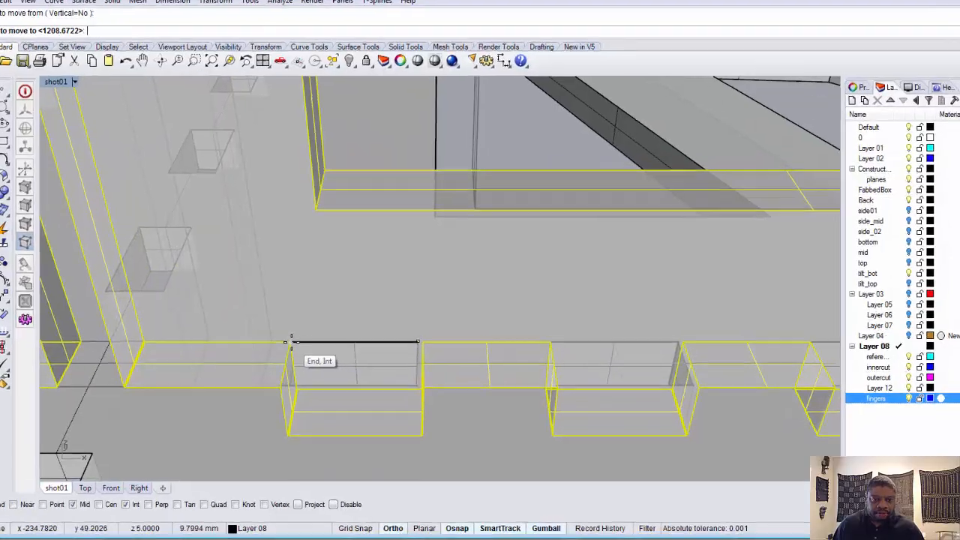
{"action": "left_click", "coordinate": [286, 342]}
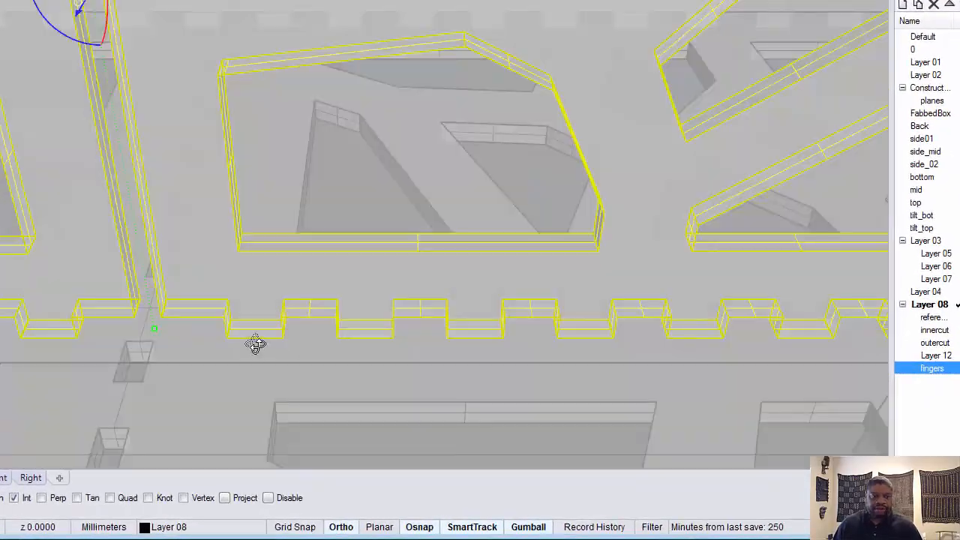
{"action": "right_click_drag", "start_coordinate": [255, 344], "coordinate": [49, 253]}
{"action": "right_click_drag", "start_coordinate": [99, 321], "coordinate": [470, 426]}
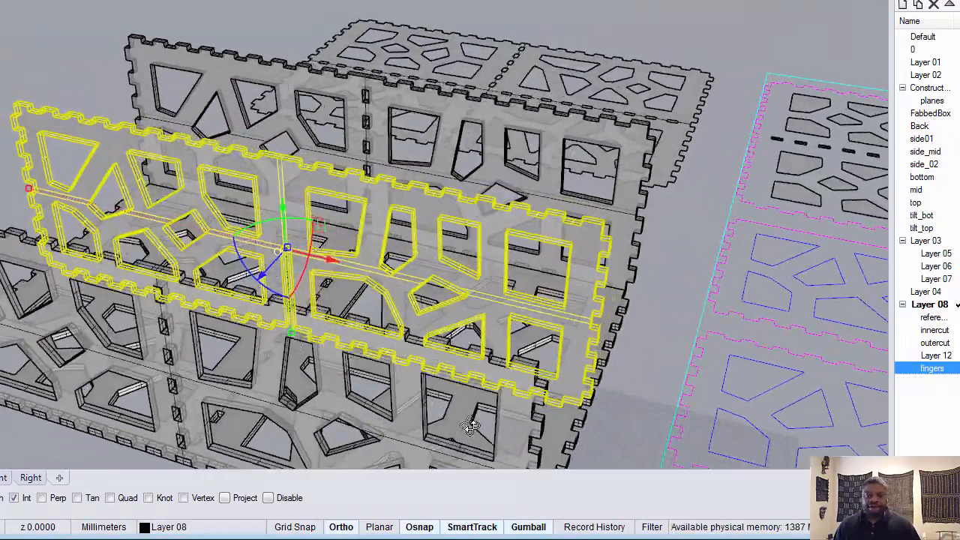
Examine the remaining flat panel curves and the row of joint holes down the middle of the double-peaked panels.
{"action": "scroll", "coordinate": [428, 382], "scroll_direction": "down", "scroll_amount": 8}
{"action": "left_click", "coordinate": [499, 424]}
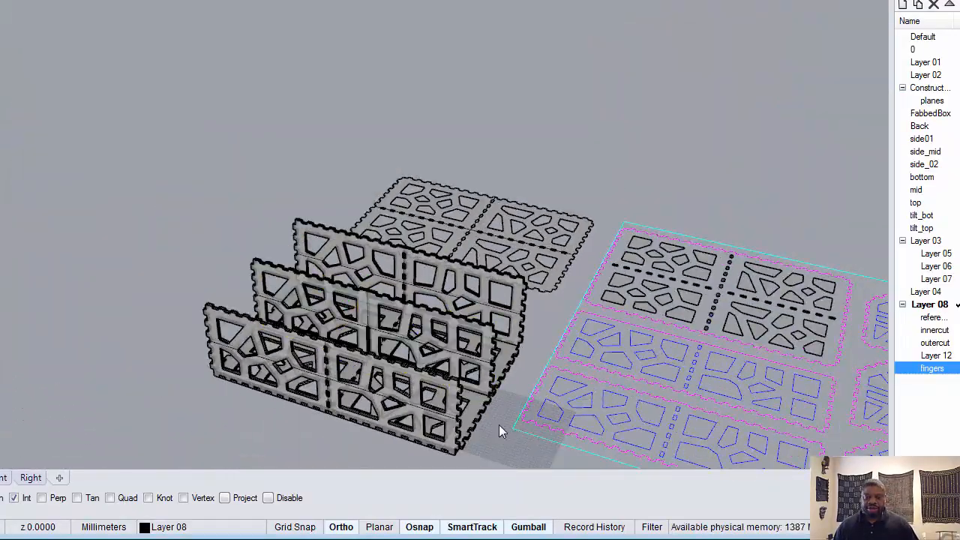
{"action": "right_click_drag", "start_coordinate": [517, 384], "coordinate": [235, 303], "text": "shift"}
{"action": "scroll", "coordinate": [261, 398], "scroll_direction": "up", "scroll_amount": 4}
{"action": "scroll", "coordinate": [261, 399], "scroll_direction": "up", "scroll_amount": 2}
{"action": "scroll", "coordinate": [262, 398], "scroll_direction": "down", "scroll_amount": 6}
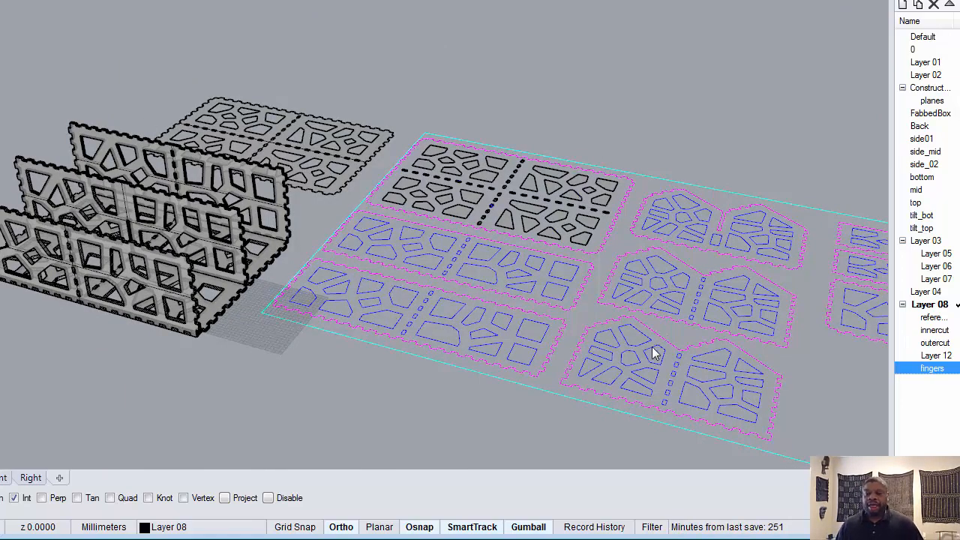
{"action": "right_click_drag", "start_coordinate": [664, 381], "coordinate": [517, 333]}
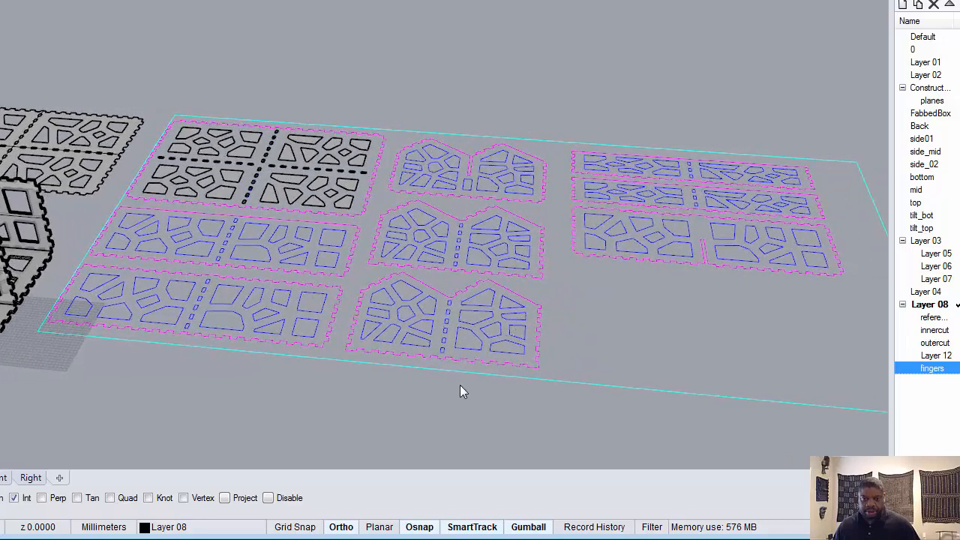
{"action": "scroll", "coordinate": [444, 339], "scroll_direction": "up", "scroll_amount": 5}
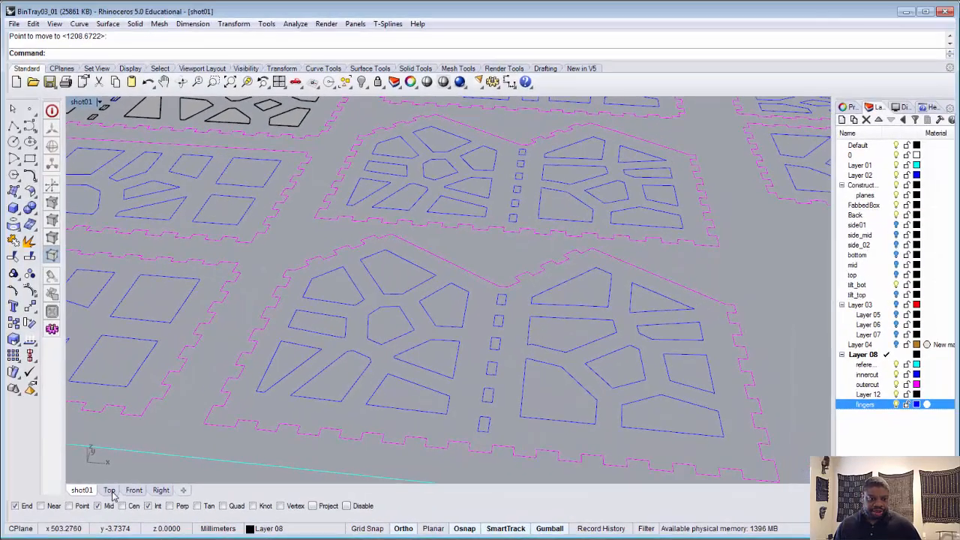
{"action": "left_click", "coordinate": [108, 490]}
{"action": "scroll", "coordinate": [332, 281], "scroll_direction": "down", "scroll_amount": 6}
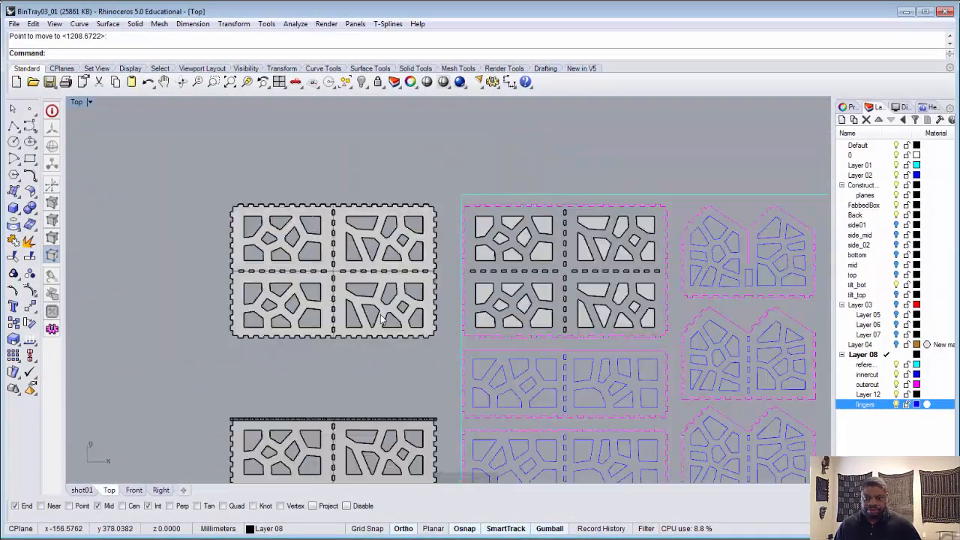
{"action": "scroll", "coordinate": [512, 368], "scroll_direction": "up", "scroll_amount": 2}
{"action": "scroll", "coordinate": [512, 369], "scroll_direction": "up", "scroll_amount": 10}
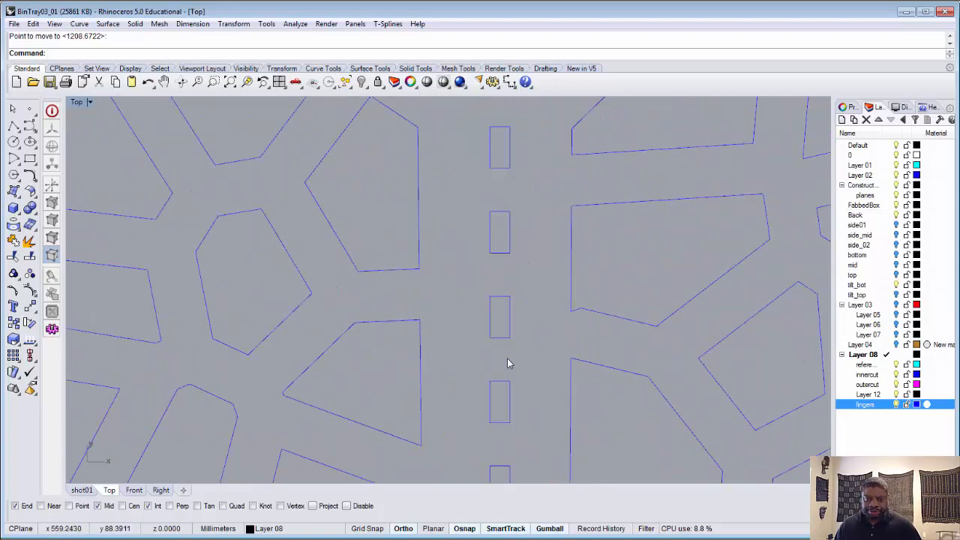
{"action": "scroll", "coordinate": [498, 285], "scroll_direction": "up", "scroll_amount": 3}
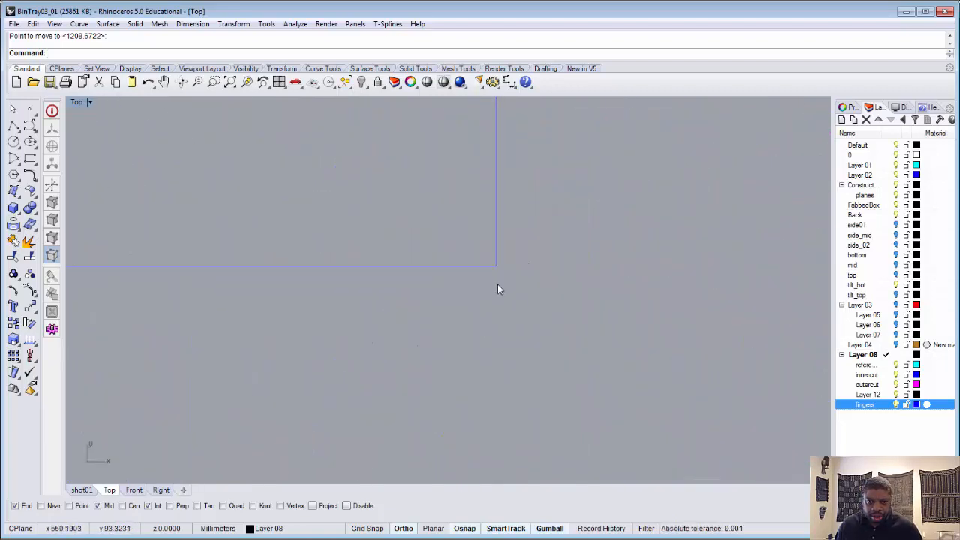
{"action": "scroll", "coordinate": [499, 286], "scroll_direction": "down", "scroll_amount": 6}
{"action": "scroll", "coordinate": [515, 319], "scroll_direction": "down", "scroll_amount": 5}
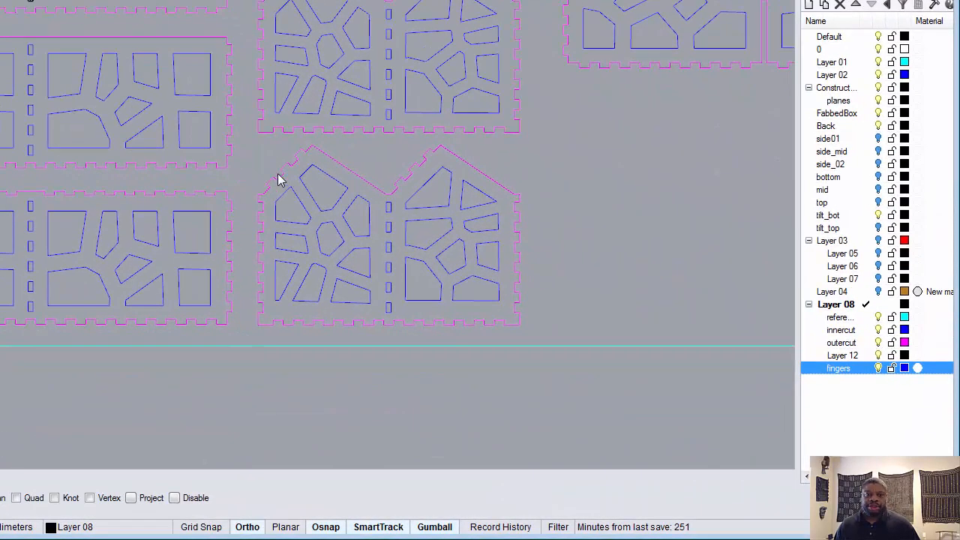
Extrude the outline, cutouts and joint holes of the lowest double-peaked panel 5 mm as a solid.
{"action": "left_click_drag", "start_coordinate": [251, 145], "coordinate": [537, 366]}
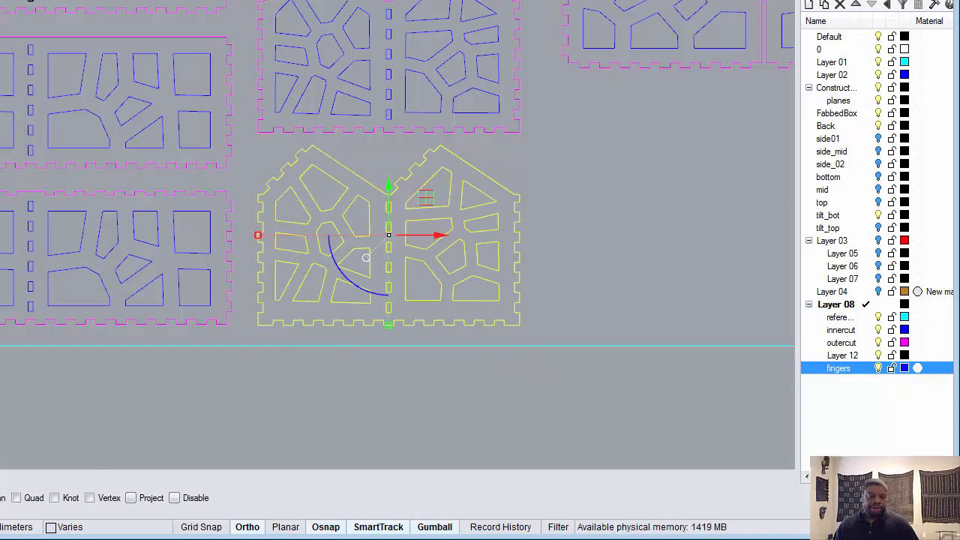
{"action": "key", "text": "ctrl+F4"}
{"action": "right_click_drag", "start_coordinate": [180, 358], "coordinate": [192, 297]}
{"action": "scroll", "coordinate": [192, 296], "scroll_direction": "down", "scroll_amount": 5}
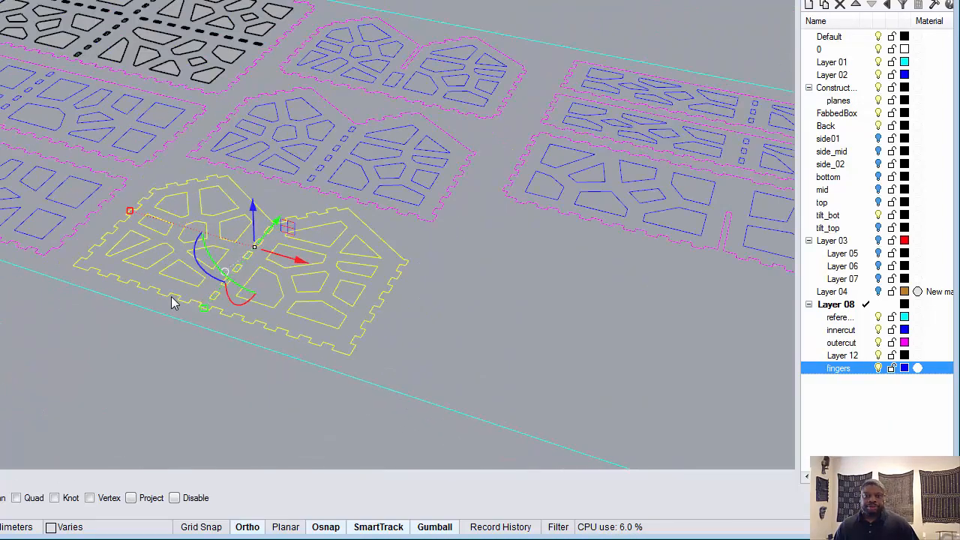
{"action": "scroll", "coordinate": [171, 300], "scroll_direction": "up", "scroll_amount": 4}
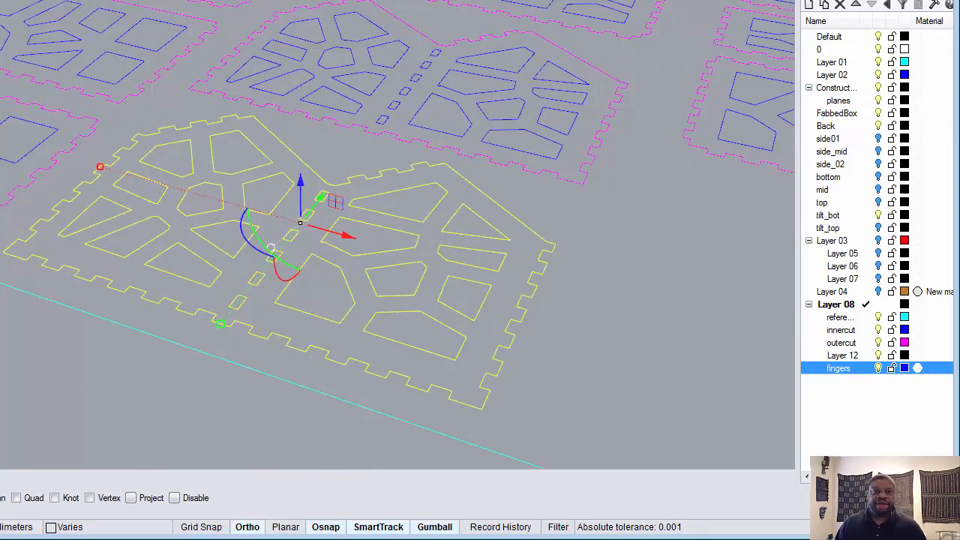
{"action": "right_click", "coordinate": [189, 2]}
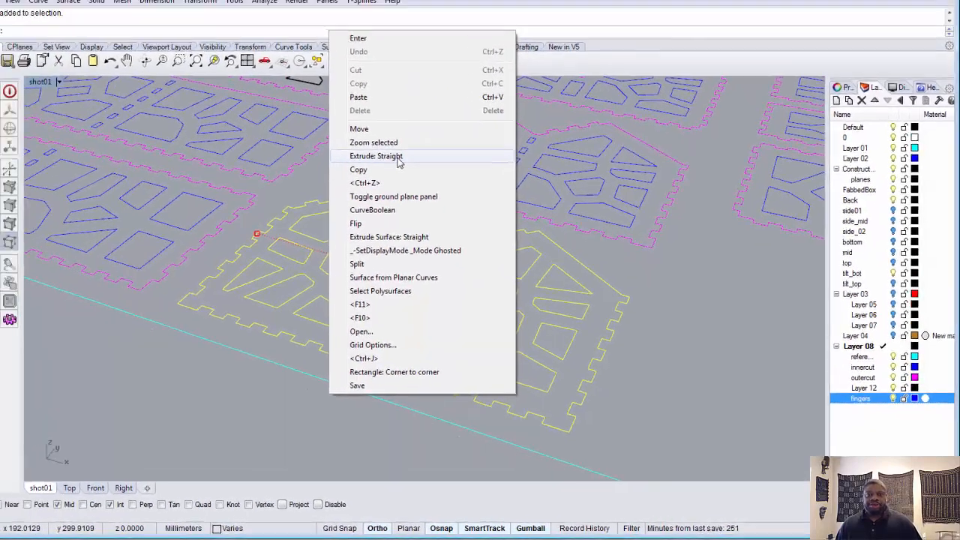
{"action": "left_click", "coordinate": [255, 71]}
{"action": "left_click", "coordinate": [497, 304]}
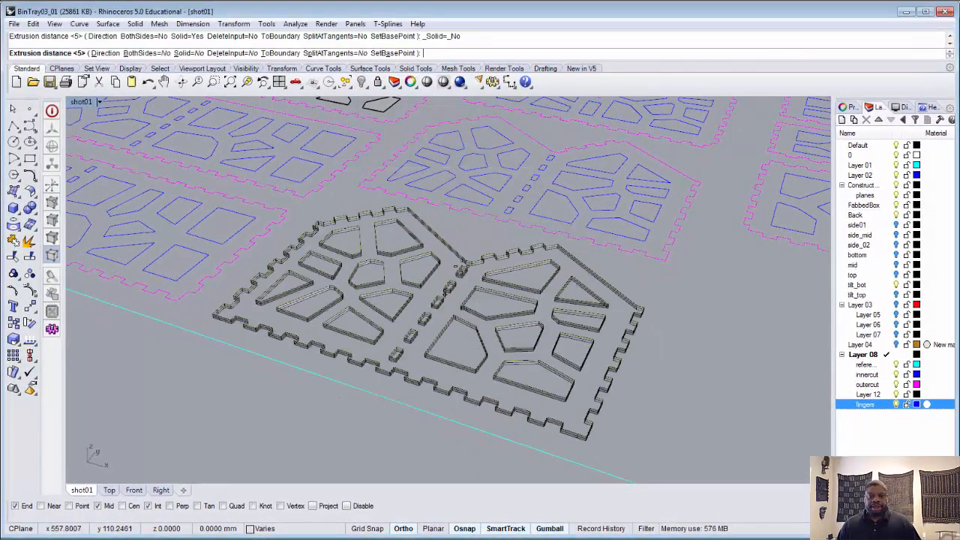
{"action": "left_click", "coordinate": [186, 53]}
{"action": "left_click", "coordinate": [192, 53]}
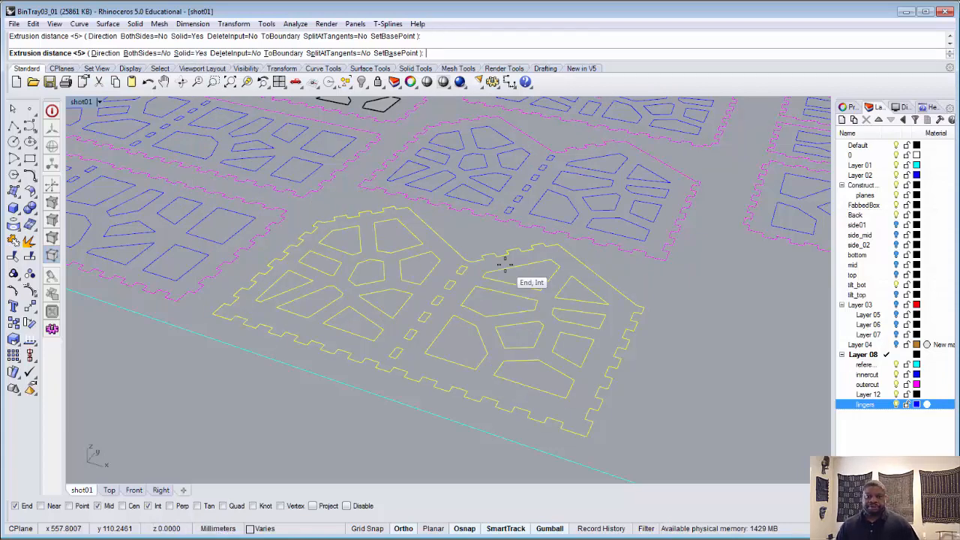
{"action": "key", "text": "Return"}
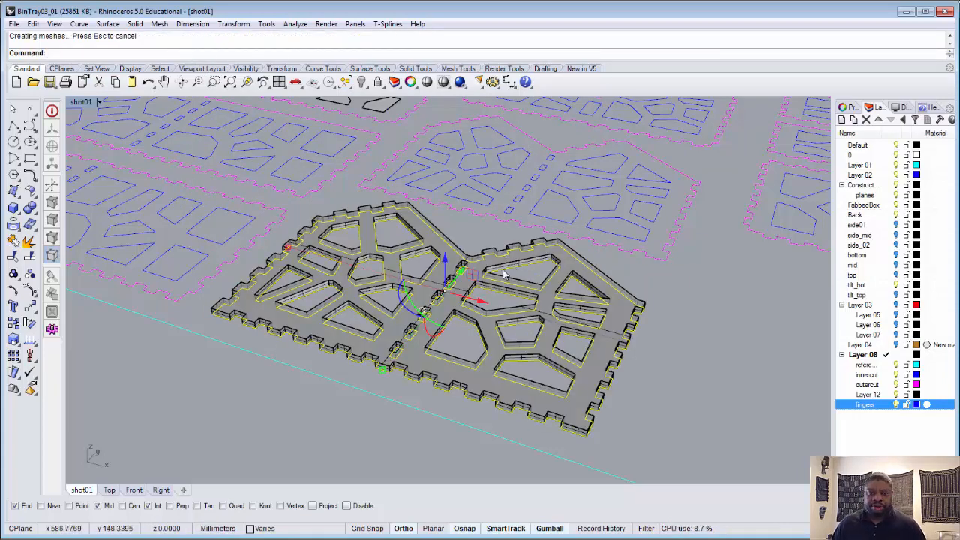
Stand the new double-peaked solid panel upright and turn it crosswise to the tray's long side panels.
{"action": "left_click", "coordinate": [481, 280]}
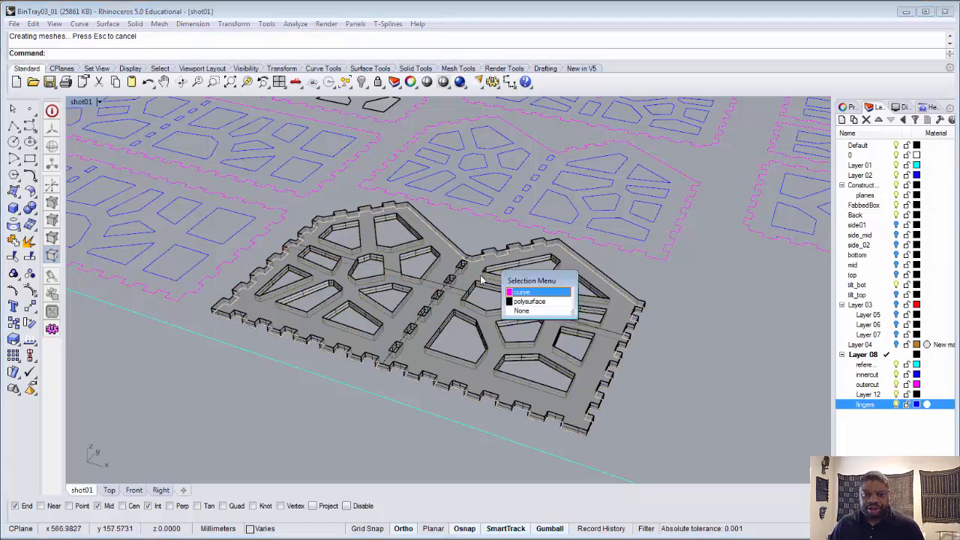
{"action": "left_click", "coordinate": [529, 301]}
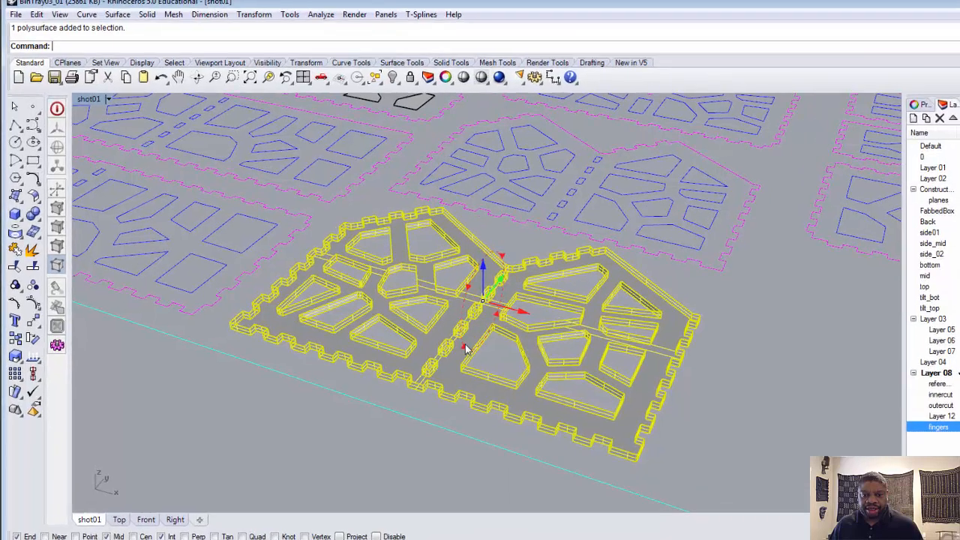
{"action": "left_click_drag", "start_coordinate": [431, 334], "coordinate": [462, 323]}
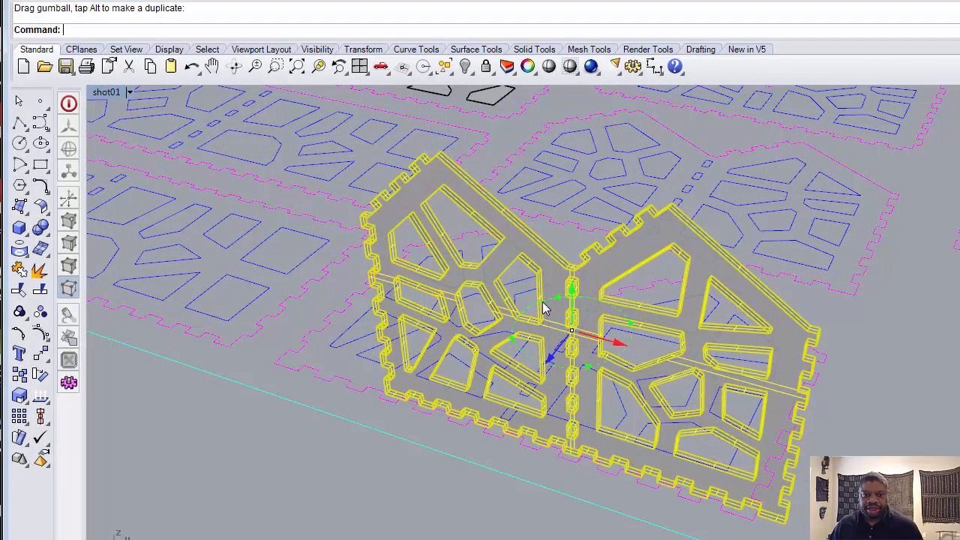
{"action": "left_click_drag", "start_coordinate": [544, 308], "coordinate": [514, 370]}
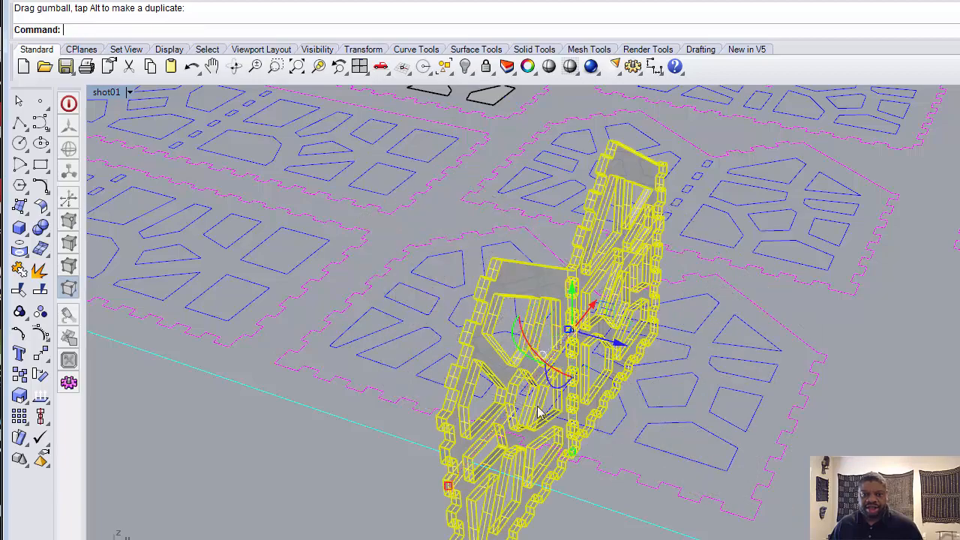
Move the double-peaked panel from a finger corner near its lower end onto the matching finger corner at the base panel's end.
{"action": "scroll", "coordinate": [559, 459], "scroll_direction": "down", "scroll_amount": 5}
{"action": "scroll", "coordinate": [514, 537], "scroll_direction": "down", "scroll_amount": 4}
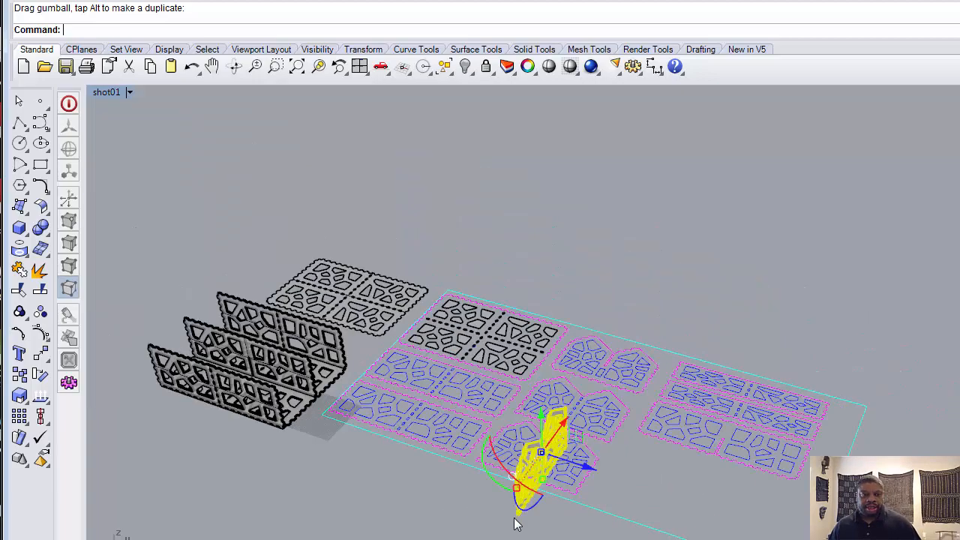
{"action": "scroll", "coordinate": [515, 520], "scroll_direction": "up", "scroll_amount": 10}
{"action": "right_click_drag", "start_coordinate": [534, 481], "coordinate": [699, 452]}
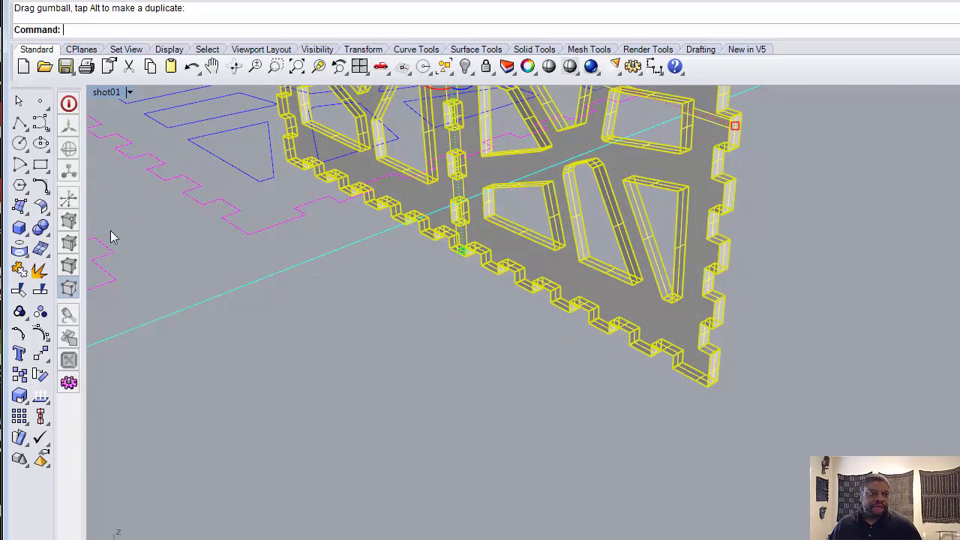
{"action": "left_click", "coordinate": [41, 357]}
{"action": "scroll", "coordinate": [709, 406], "scroll_direction": "up", "scroll_amount": 3}
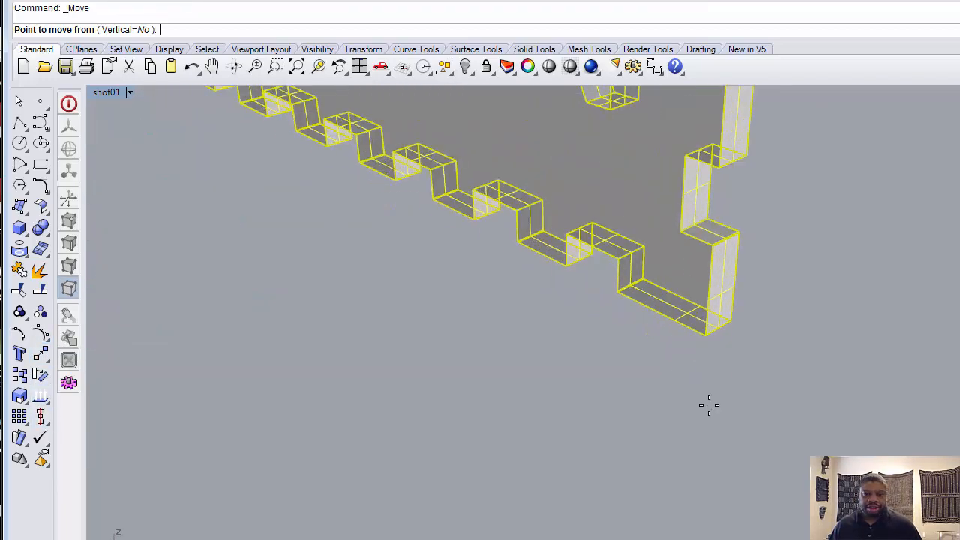
{"action": "left_click", "coordinate": [615, 258]}
{"action": "scroll", "coordinate": [630, 270], "scroll_direction": "down", "scroll_amount": 6}
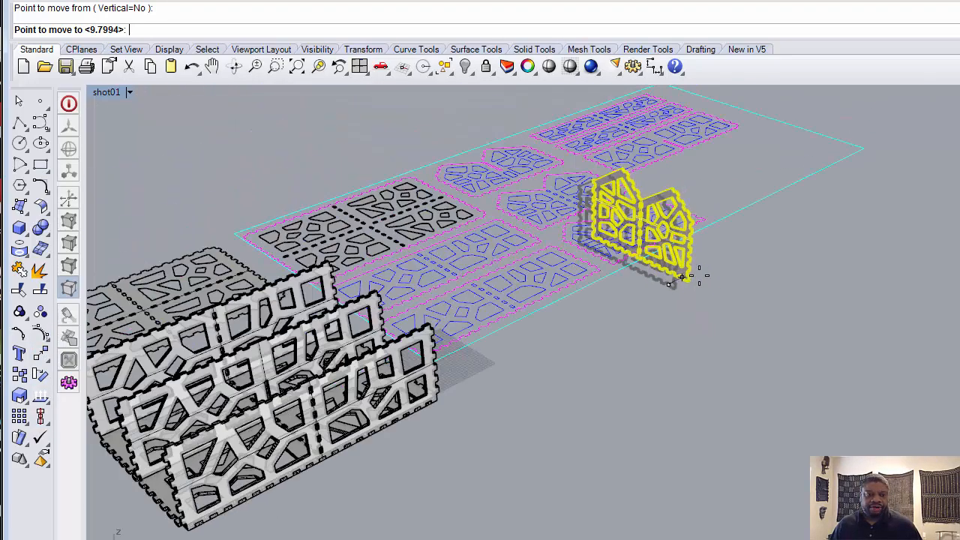
{"action": "scroll", "coordinate": [514, 402], "scroll_direction": "up", "scroll_amount": 8}
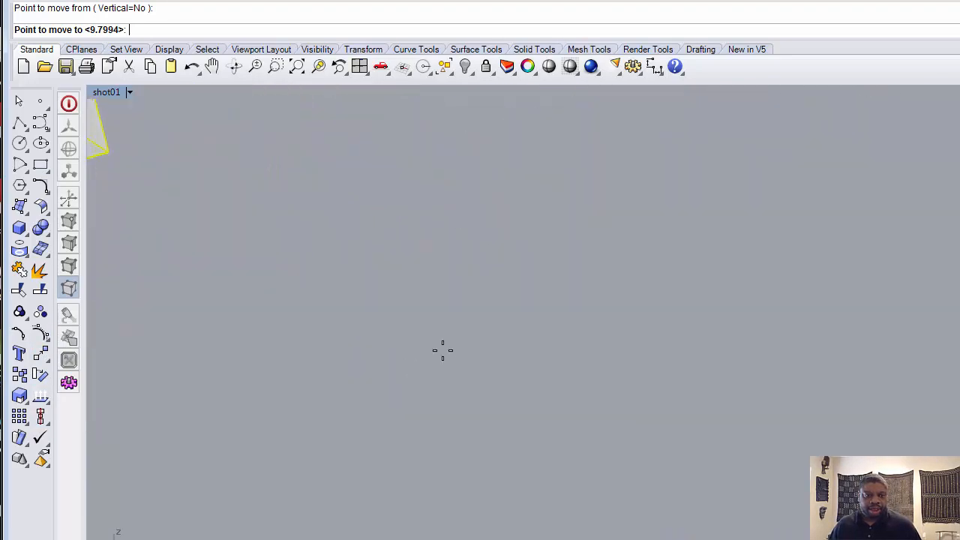
{"action": "scroll", "coordinate": [540, 353], "scroll_direction": "down", "scroll_amount": 8}
{"action": "right_click_drag", "start_coordinate": [602, 338], "coordinate": [474, 321]}
{"action": "scroll", "coordinate": [375, 293], "scroll_direction": "up", "scroll_amount": 8}
{"action": "scroll", "coordinate": [426, 333], "scroll_direction": "down", "scroll_amount": 6}
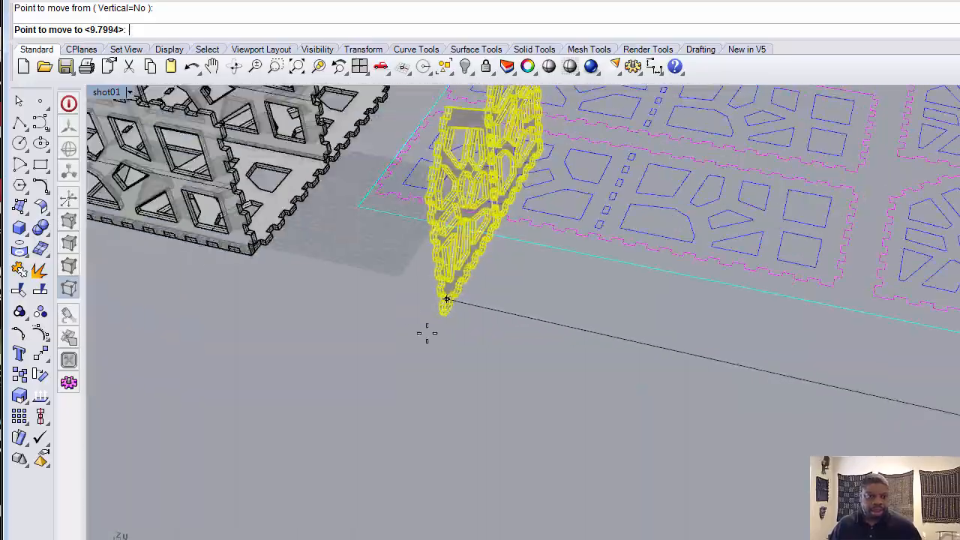
{"action": "right_click_drag", "start_coordinate": [402, 307], "coordinate": [504, 455]}
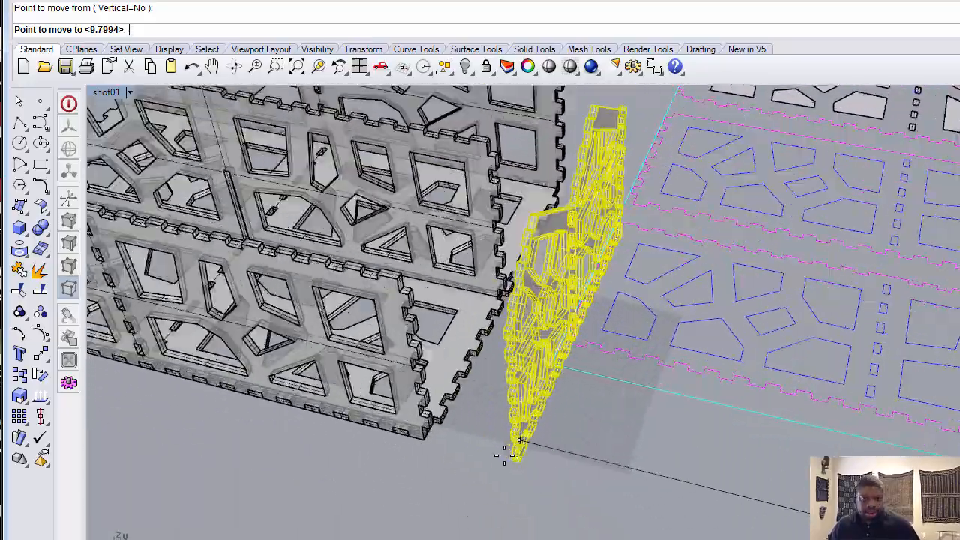
{"action": "scroll", "coordinate": [504, 456], "scroll_direction": "up", "scroll_amount": 5}
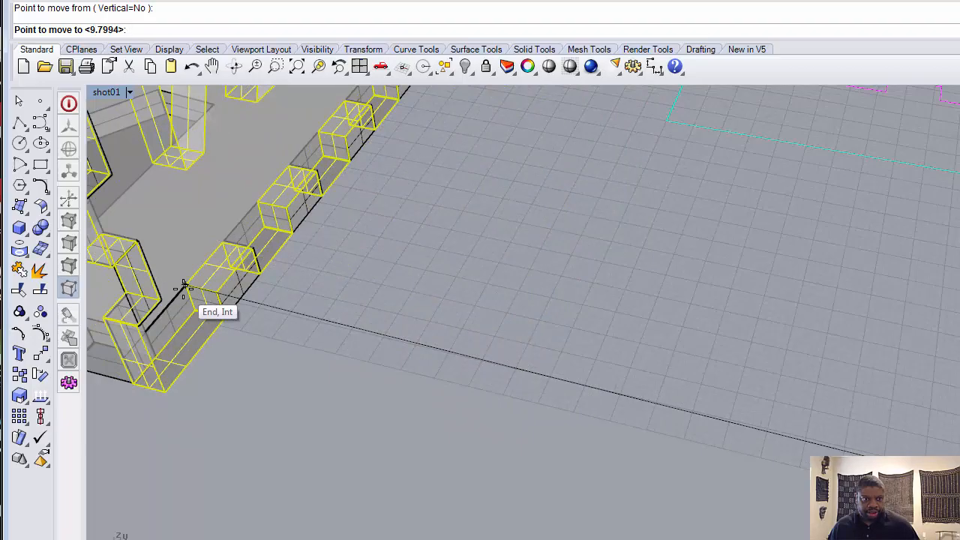
{"action": "left_click", "coordinate": [183, 289]}
Shift the end panel from its lower finger corner exactly onto the base panel's adjoining finger corner.
{"action": "scroll", "coordinate": [285, 345], "scroll_direction": "down", "scroll_amount": 10}
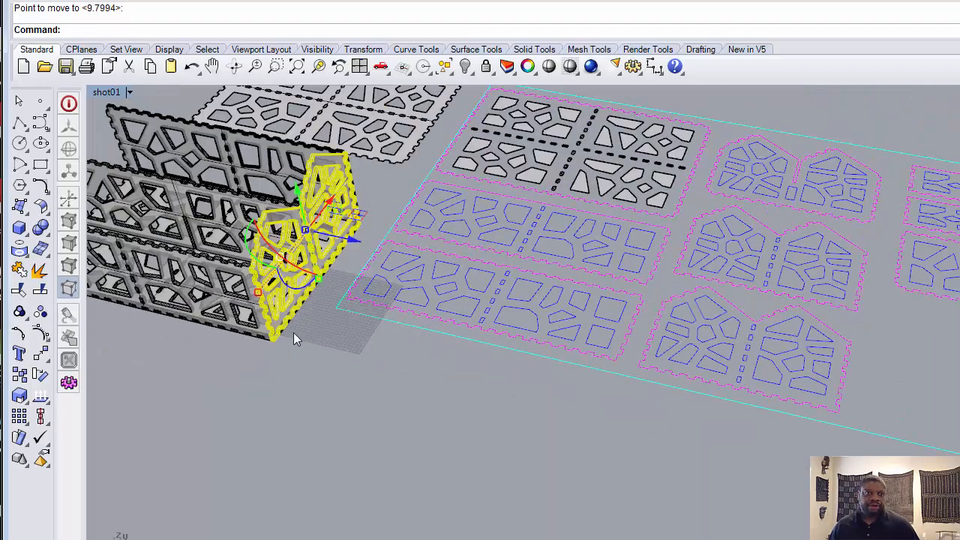
{"action": "scroll", "coordinate": [271, 251], "scroll_direction": "up", "scroll_amount": 10}
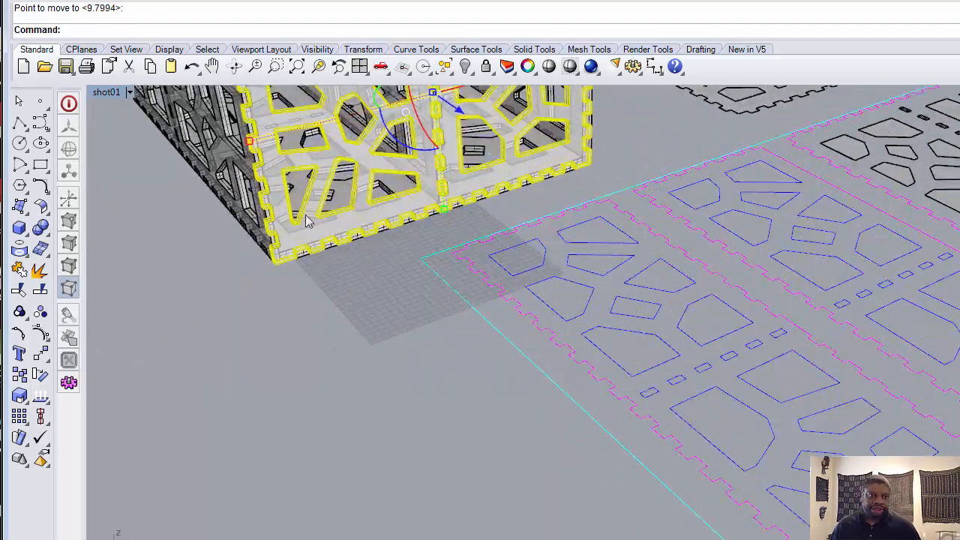
{"action": "right_click_drag", "start_coordinate": [274, 251], "coordinate": [420, 312]}
{"action": "scroll", "coordinate": [378, 332], "scroll_direction": "up", "scroll_amount": 3}
{"action": "scroll", "coordinate": [377, 331], "scroll_direction": "up", "scroll_amount": 5}
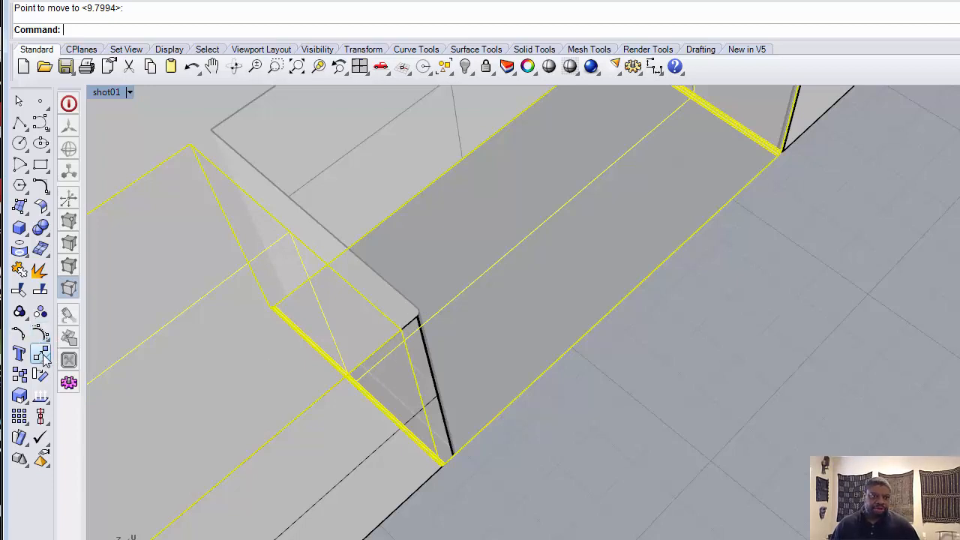
{"action": "left_click", "coordinate": [41, 357]}
{"action": "left_click", "coordinate": [402, 330]}
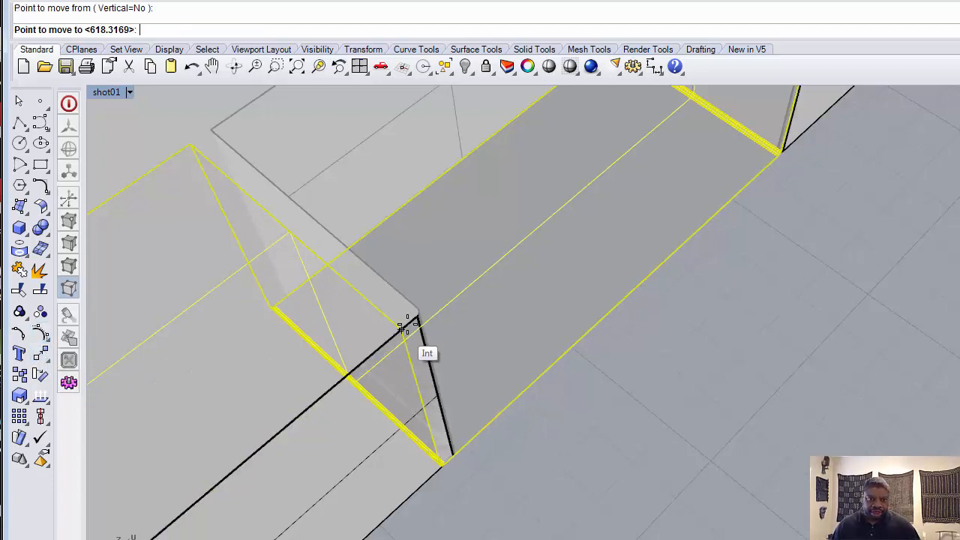
{"action": "left_click", "coordinate": [418, 316]}
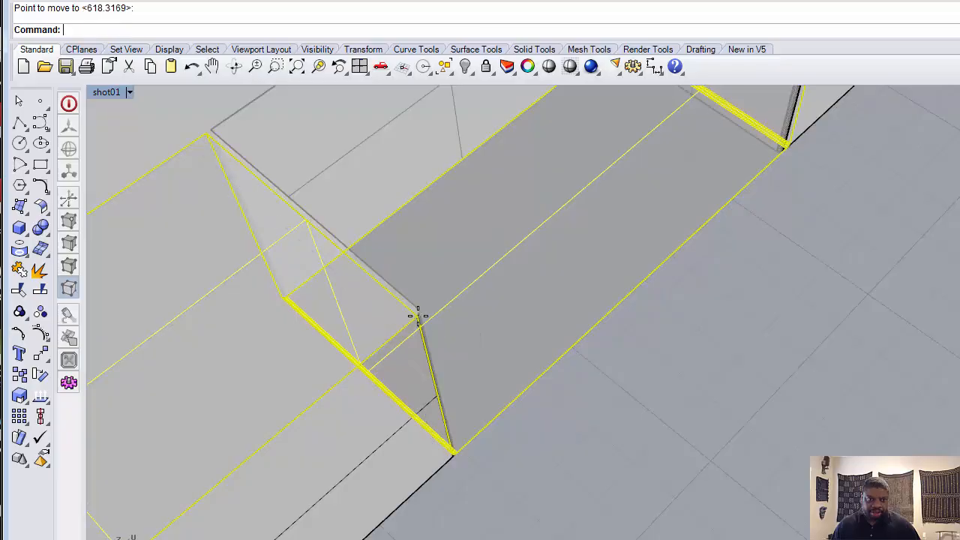
Align the end panel's upright edge by moving its finger corner onto the side panel's matching finger corner.
{"action": "scroll", "coordinate": [418, 320], "scroll_direction": "down", "scroll_amount": 15}
{"action": "right_click_drag", "start_coordinate": [416, 323], "coordinate": [401, 297]}
{"action": "scroll", "coordinate": [338, 331], "scroll_direction": "up", "scroll_amount": 13}
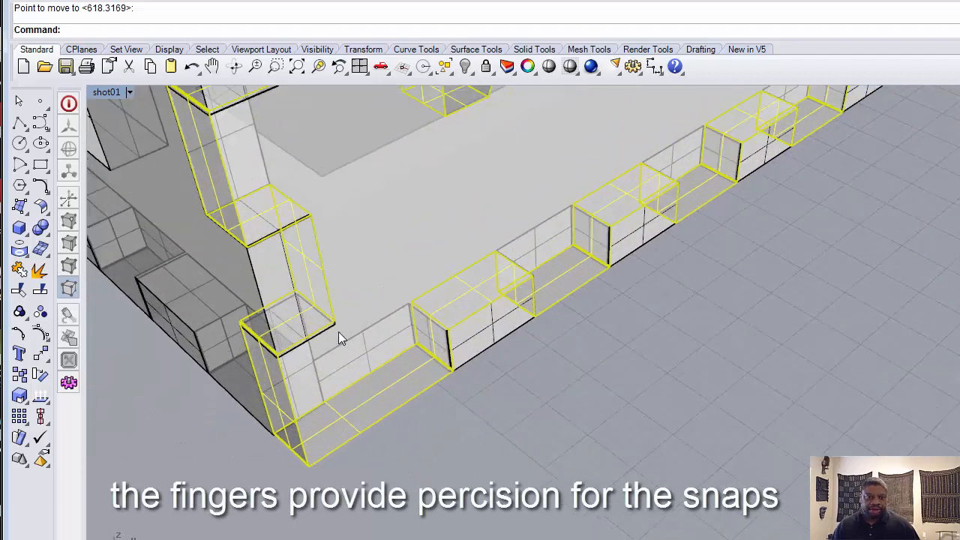
{"action": "scroll", "coordinate": [335, 330], "scroll_direction": "up", "scroll_amount": 2}
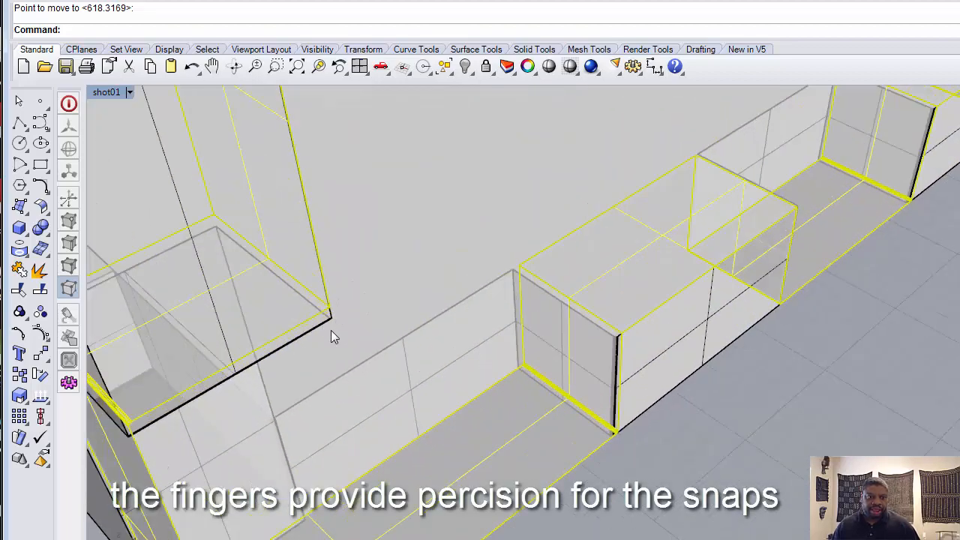
{"action": "left_click", "coordinate": [328, 319]}
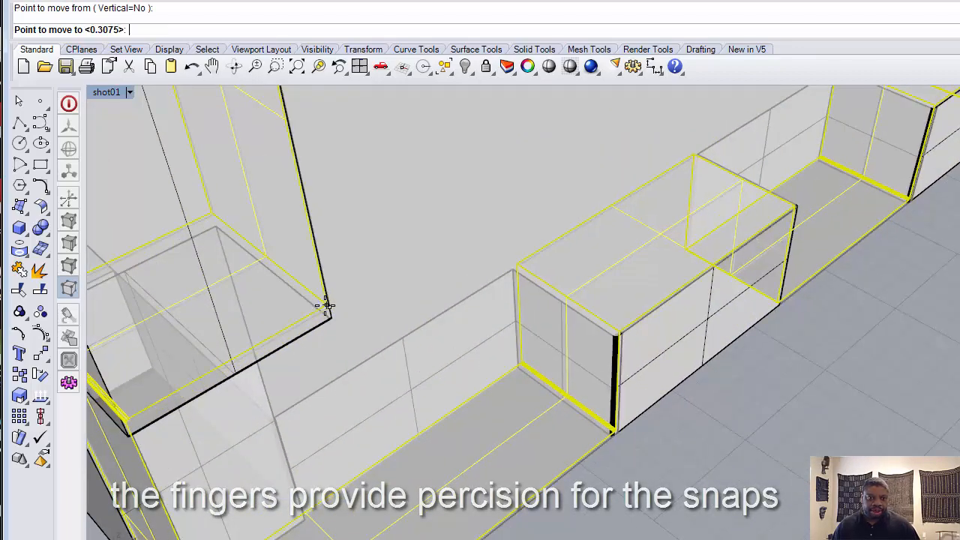
{"action": "left_click", "coordinate": [328, 319]}
{"action": "scroll", "coordinate": [342, 324], "scroll_direction": "down", "scroll_amount": 3}
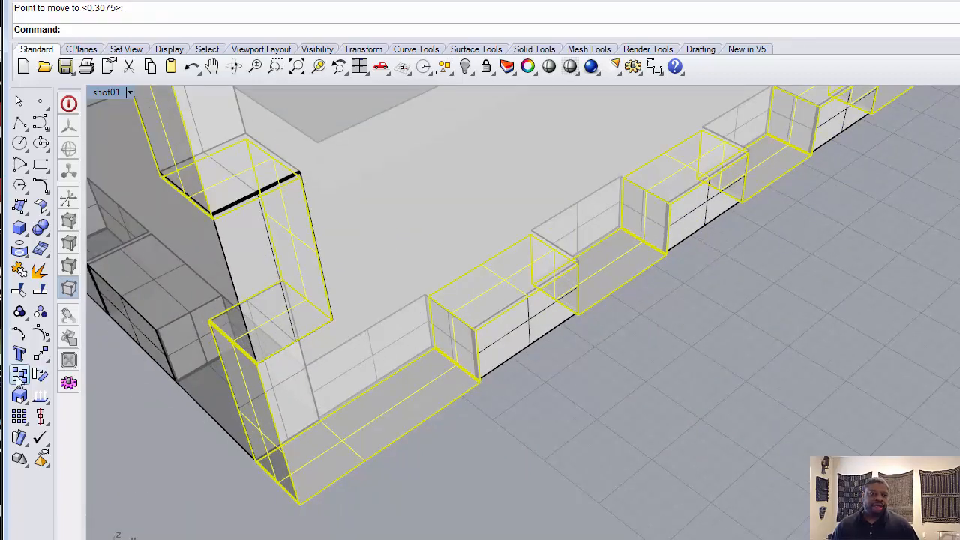
Copy the double-peaked end panel from its upright finger corner toward the opposite end of the tray.
{"action": "left_click", "coordinate": [19, 375]}
{"action": "scroll", "coordinate": [214, 405], "scroll_direction": "down", "scroll_amount": 3}
{"action": "scroll", "coordinate": [242, 369], "scroll_direction": "up", "scroll_amount": 6}
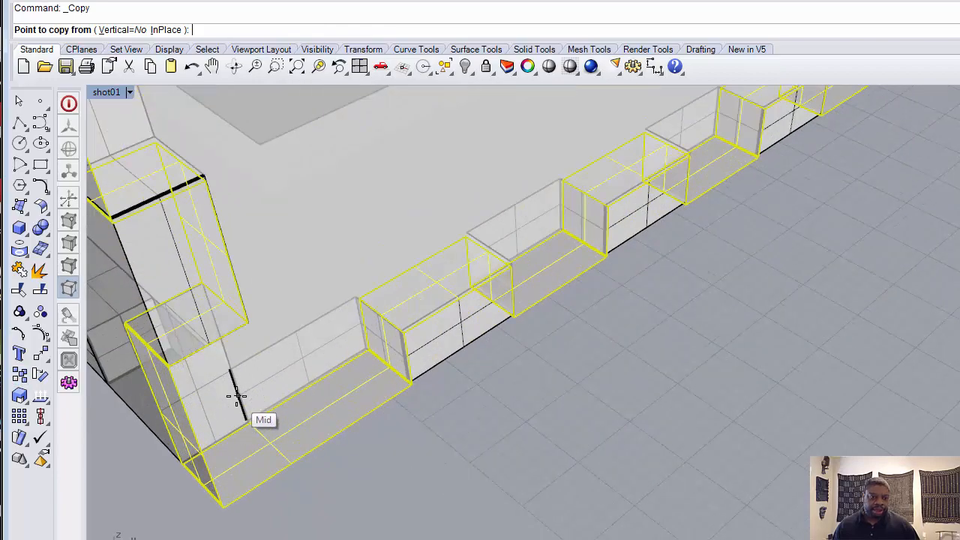
{"action": "left_click", "coordinate": [260, 225]}
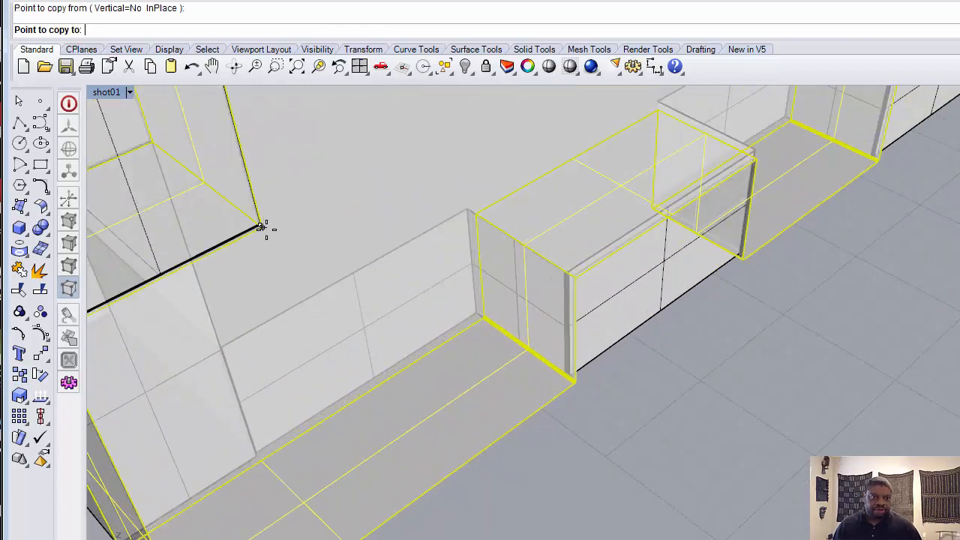
{"action": "scroll", "coordinate": [266, 227], "scroll_direction": "down", "scroll_amount": 5}
{"action": "scroll", "coordinate": [422, 251], "scroll_direction": "down", "scroll_amount": 8}
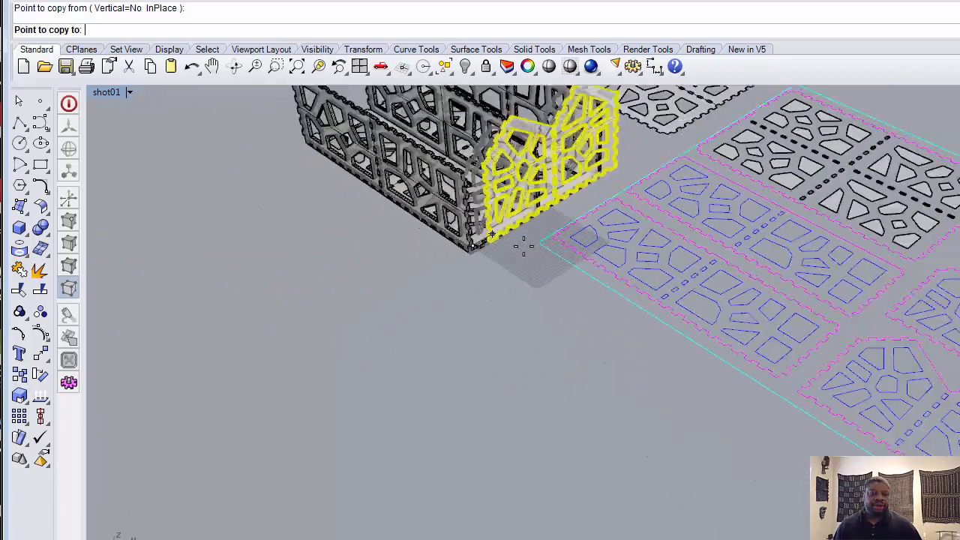
{"action": "right_click_drag", "start_coordinate": [376, 192], "coordinate": [497, 279]}
{"action": "scroll", "coordinate": [387, 281], "scroll_direction": "up", "scroll_amount": 7}
{"action": "scroll", "coordinate": [403, 298], "scroll_direction": "up", "scroll_amount": 10}
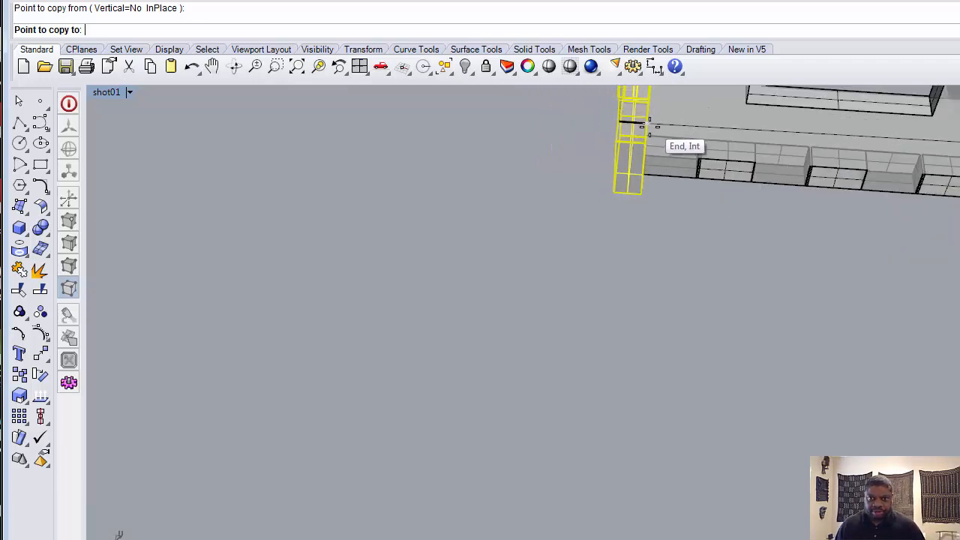
Place a copy of the selected end panel at the tray's open end, aligning its corner finger joints, and finish copying.
{"action": "right_click_drag", "start_coordinate": [649, 127], "coordinate": [625, 274]}
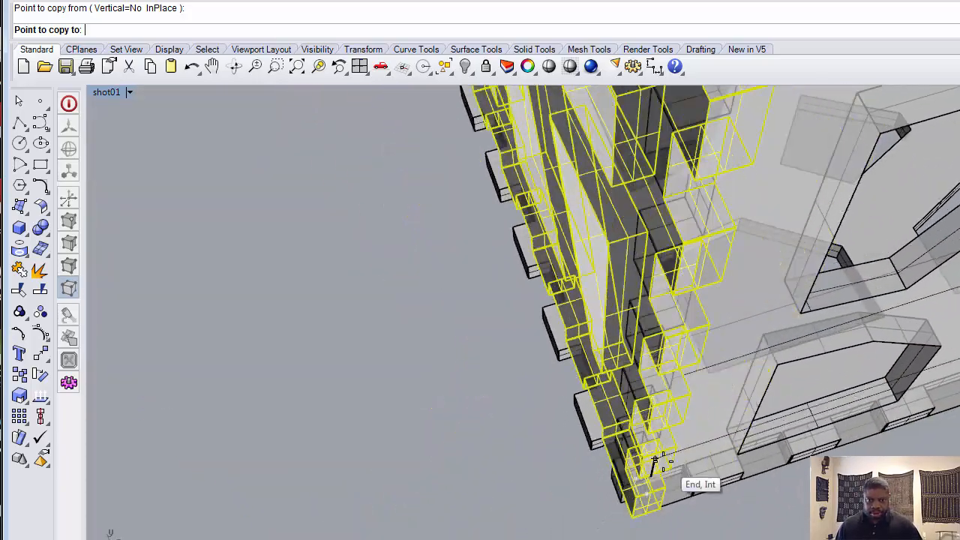
{"action": "scroll", "coordinate": [655, 461], "scroll_direction": "up", "scroll_amount": 5}
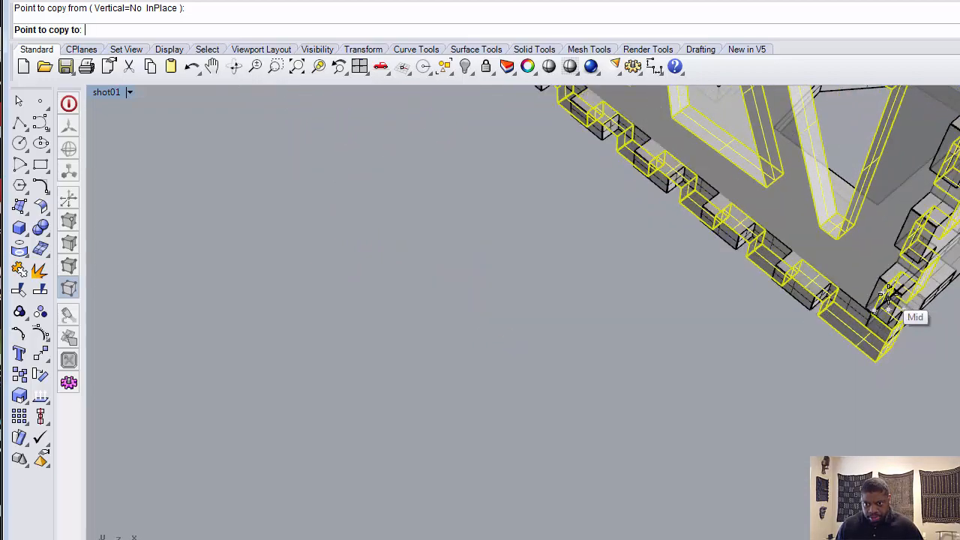
{"action": "left_click", "coordinate": [881, 292]}
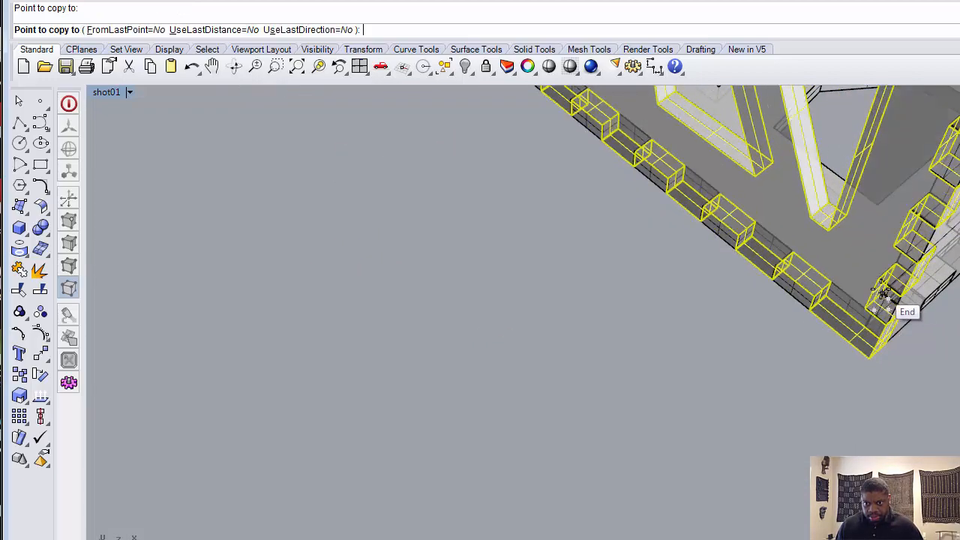
{"action": "right_click_drag", "start_coordinate": [873, 353], "coordinate": [739, 368]}
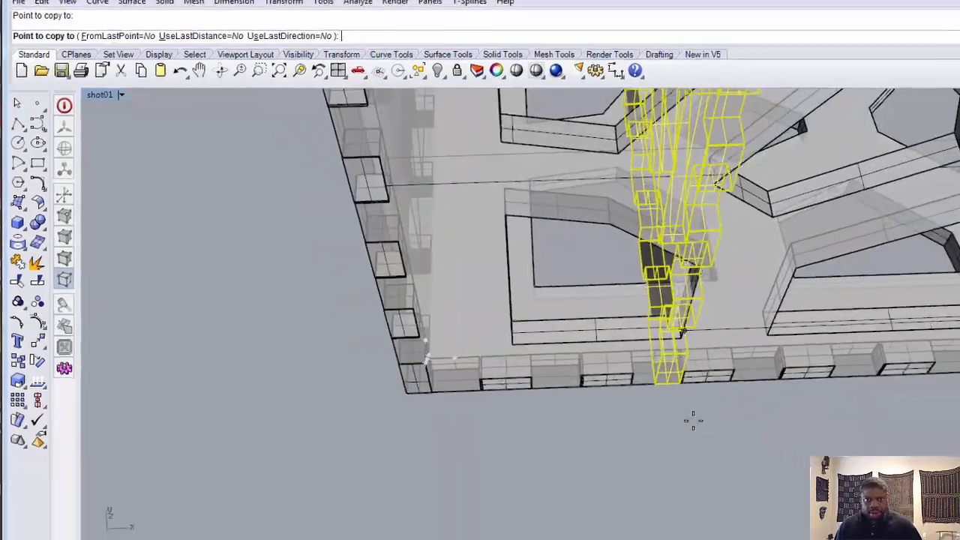
{"action": "right_click", "coordinate": [736, 442]}
{"action": "right_click_drag", "start_coordinate": [739, 443], "coordinate": [798, 504]}
{"action": "scroll", "coordinate": [622, 428], "scroll_direction": "down", "scroll_amount": 12}
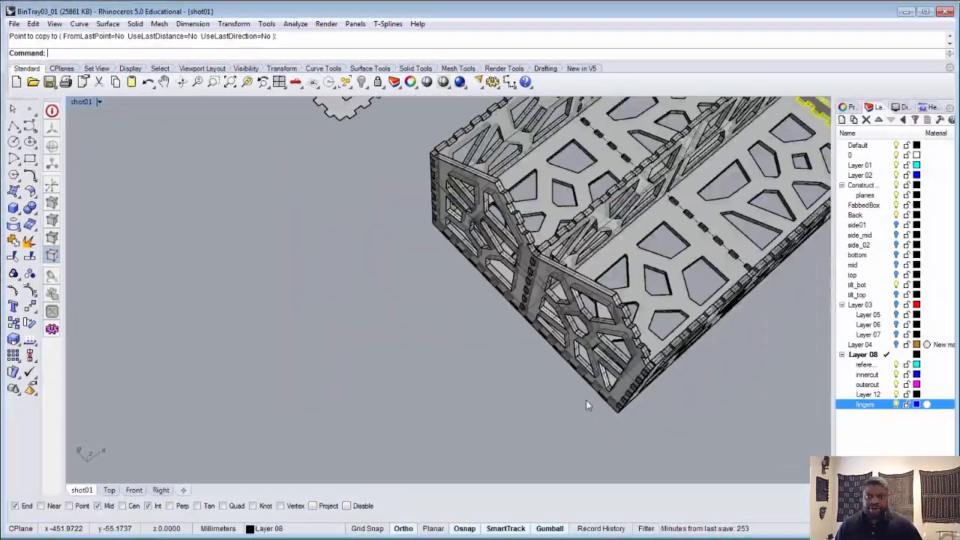
Inspect the assembled tray and the copied end panel from several distances, then clear the selection.
{"action": "right_click_drag", "start_coordinate": [586, 400], "coordinate": [420, 361]}
{"action": "scroll", "coordinate": [416, 359], "scroll_direction": "down", "scroll_amount": 8}
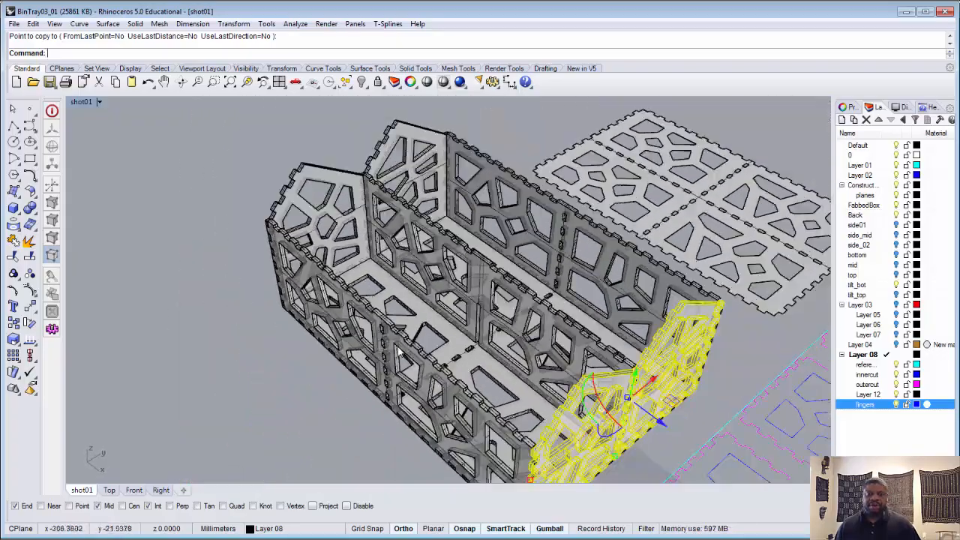
{"action": "right_click_drag", "start_coordinate": [487, 352], "coordinate": [408, 325], "text": "shift"}
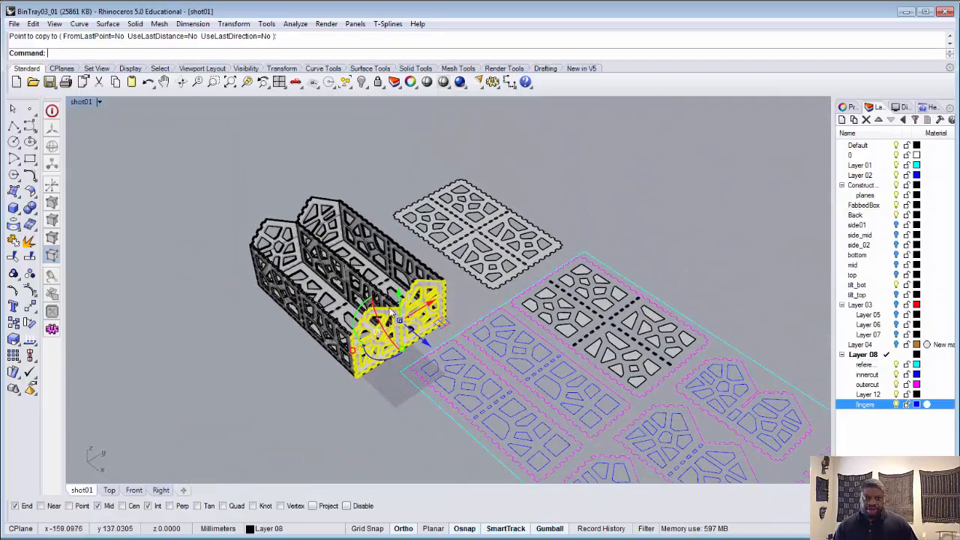
{"action": "scroll", "coordinate": [392, 307], "scroll_direction": "up", "scroll_amount": 11}
{"action": "scroll", "coordinate": [391, 307], "scroll_direction": "down", "scroll_amount": 4}
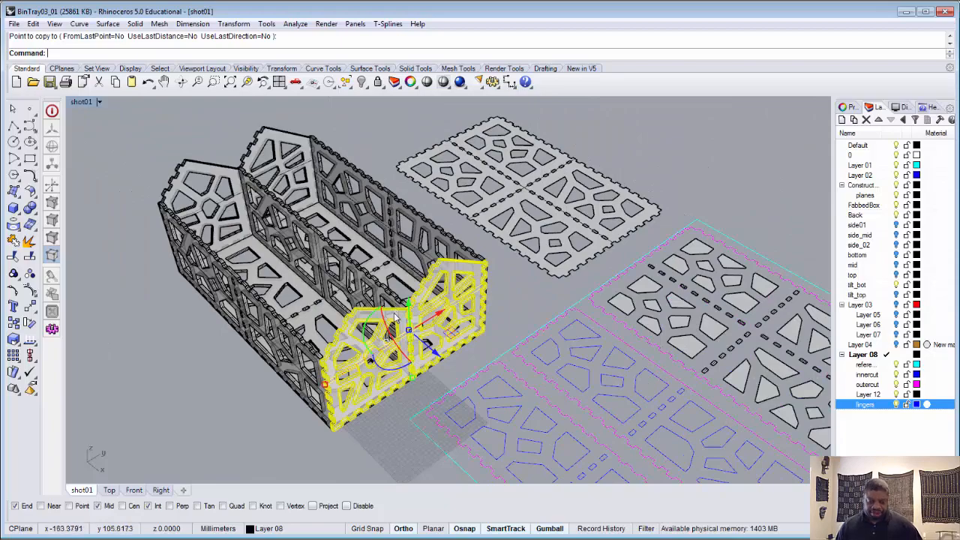
{"action": "scroll", "coordinate": [372, 316], "scroll_direction": "down", "scroll_amount": 5}
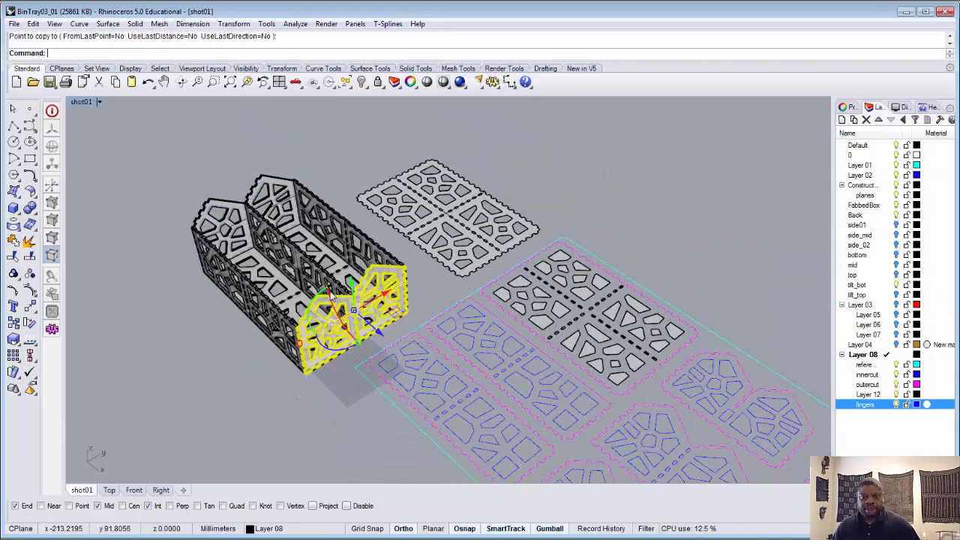
{"action": "scroll", "coordinate": [332, 299], "scroll_direction": "up", "scroll_amount": 6}
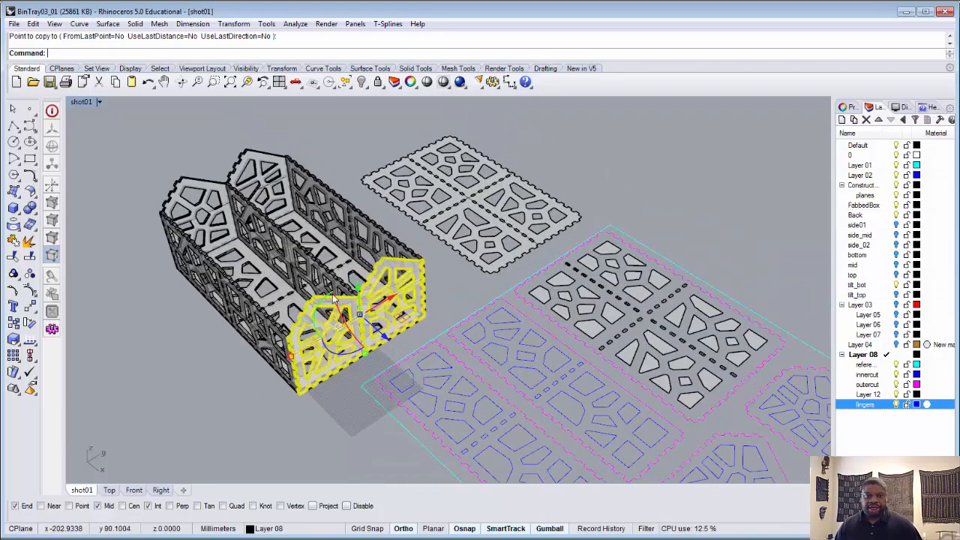
{"action": "scroll", "coordinate": [333, 299], "scroll_direction": "down", "scroll_amount": 3}
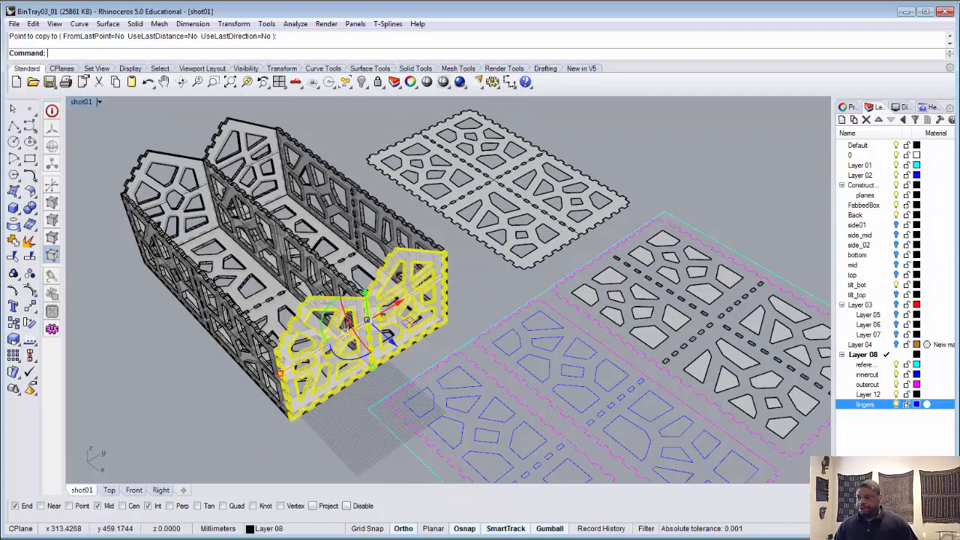
{"action": "key", "text": "Escape"}
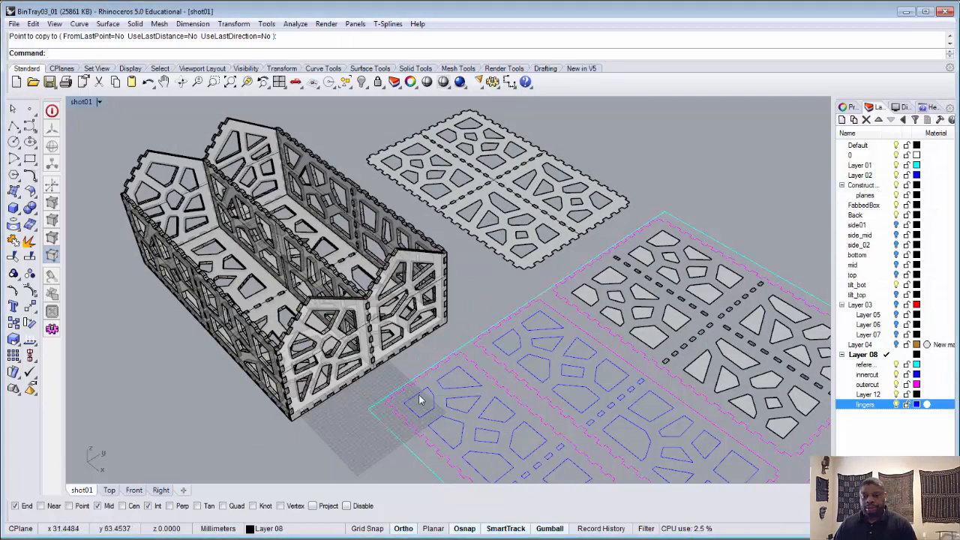
Extrude all outline and cutout curves of the flat panel with the central slit as a solid (Solid=Yes), accepting the self-intersecting curves.
{"action": "right_click_drag", "start_coordinate": [399, 384], "coordinate": [480, 380]}
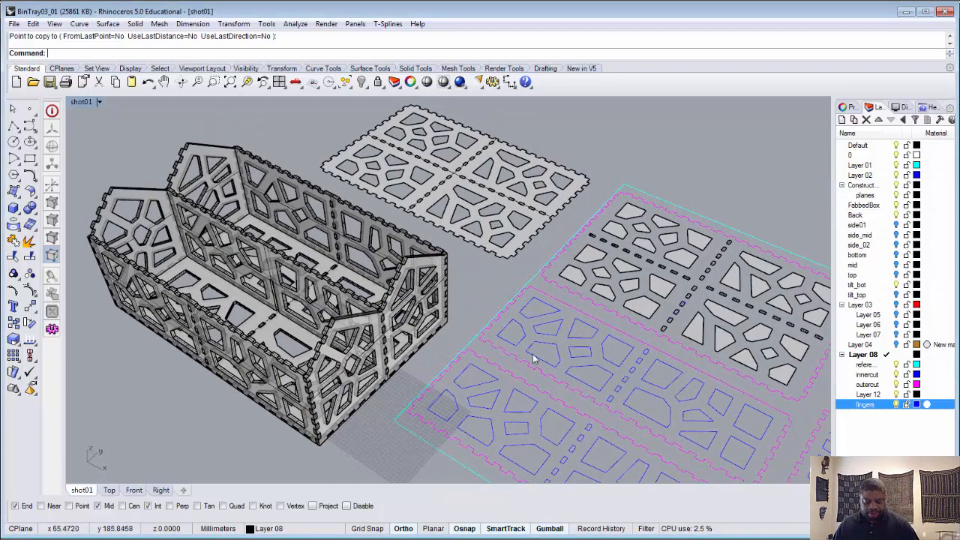
{"action": "right_click_drag", "start_coordinate": [533, 359], "coordinate": [306, 290], "text": "shift"}
{"action": "scroll", "coordinate": [545, 324], "scroll_direction": "down", "scroll_amount": 6}
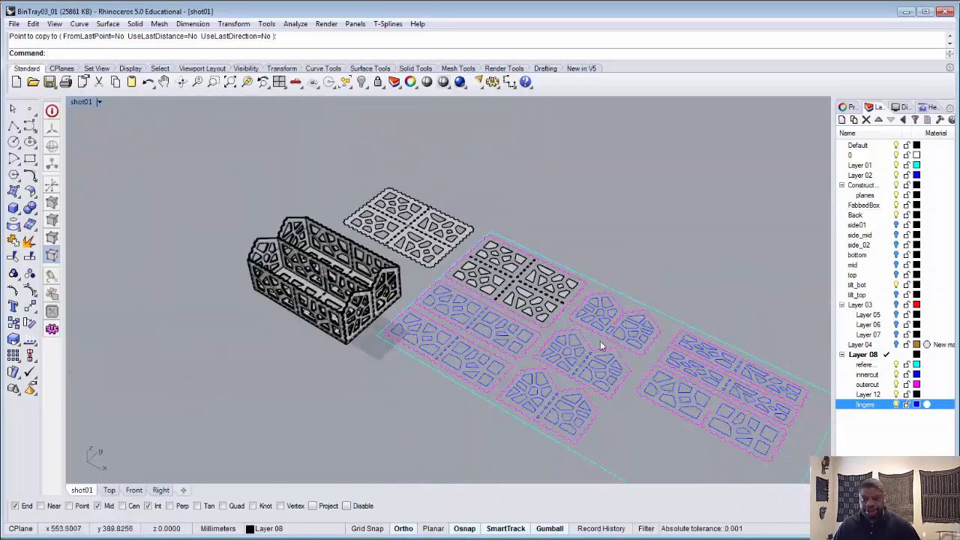
{"action": "scroll", "coordinate": [600, 343], "scroll_direction": "up", "scroll_amount": 5}
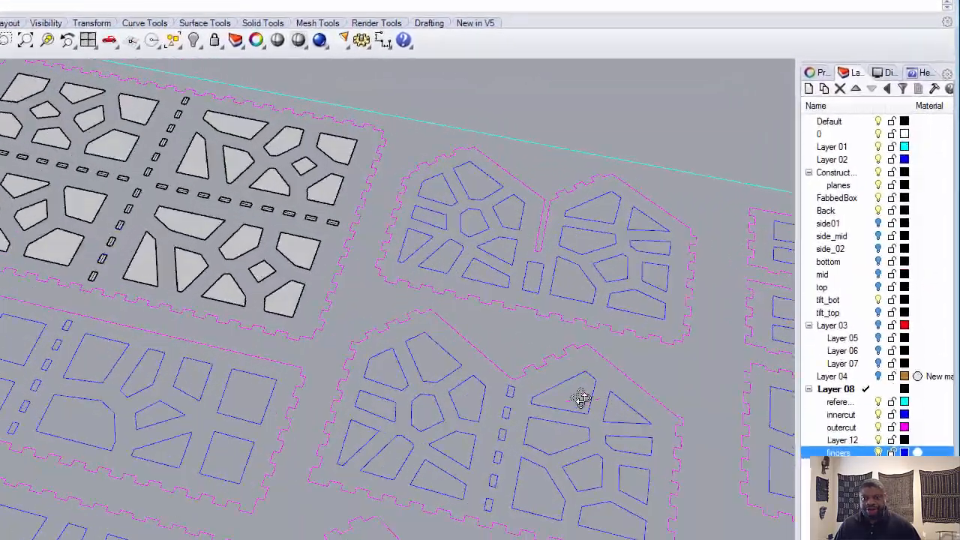
{"action": "right_click_drag", "start_coordinate": [581, 397], "coordinate": [587, 401]}
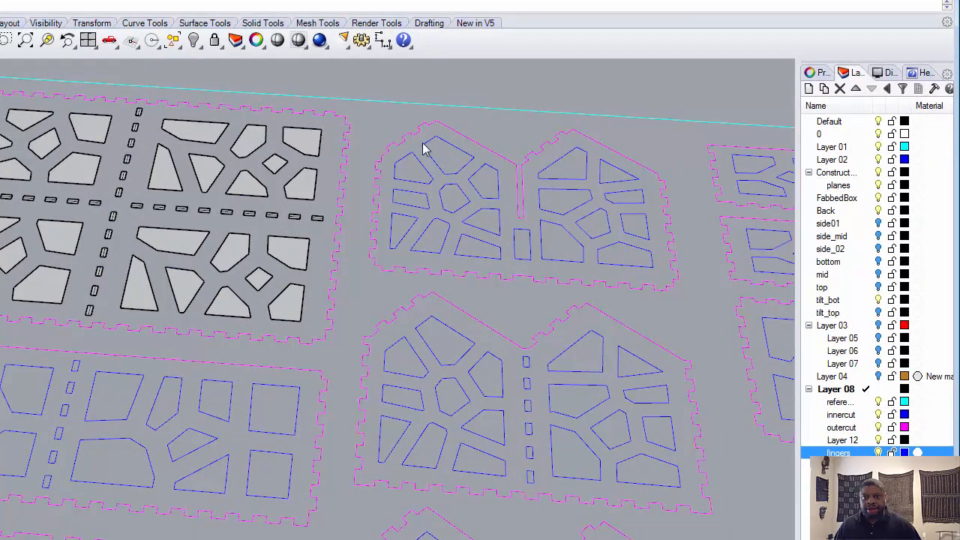
{"action": "left_click_drag", "start_coordinate": [372, 78], "coordinate": [440, 156]}
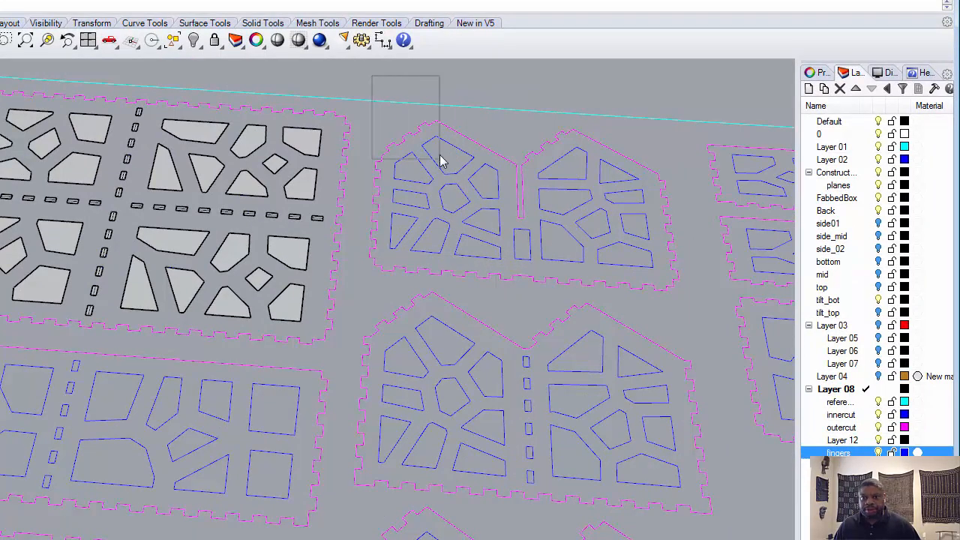
{"action": "left_click_drag", "start_coordinate": [367, 75], "coordinate": [702, 306]}
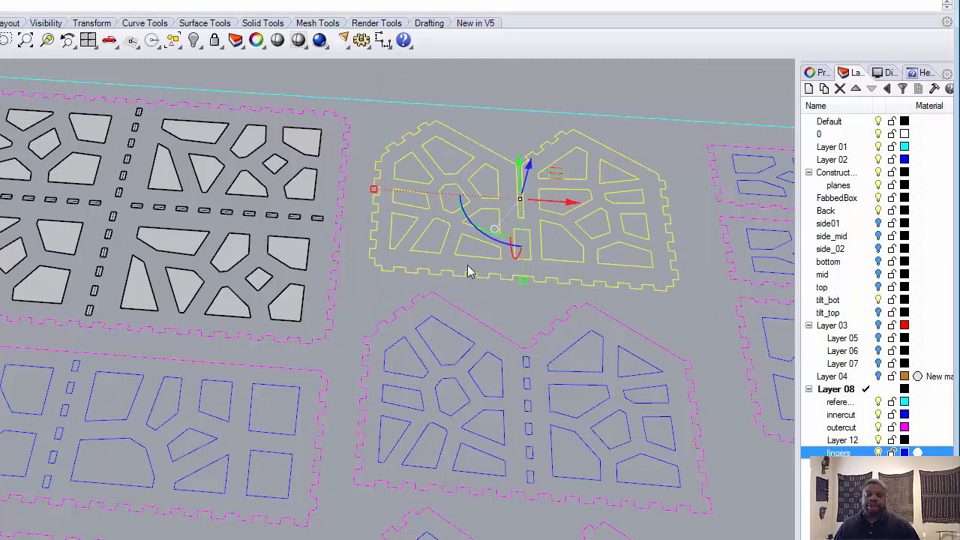
{"action": "right_click", "coordinate": [112, 3]}
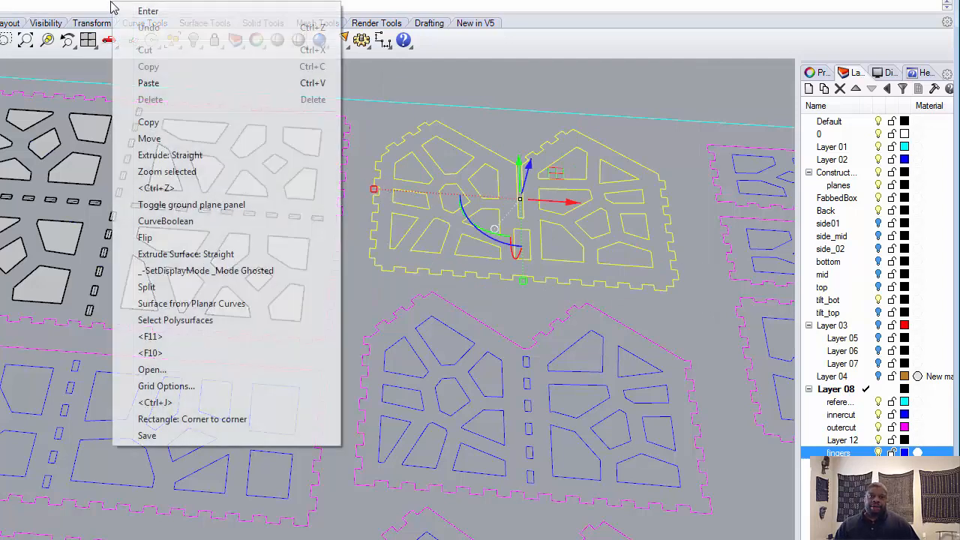
{"action": "left_click", "coordinate": [191, 156]}
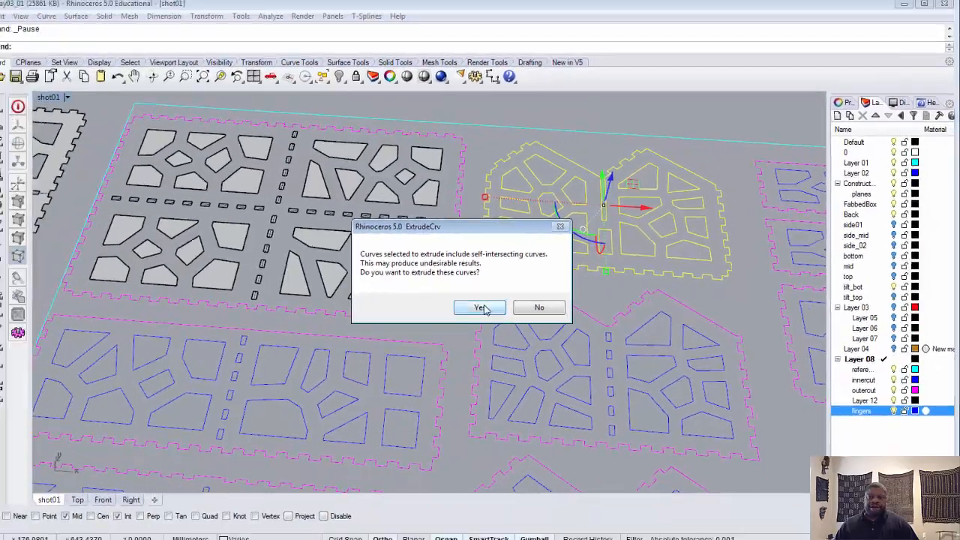
{"action": "left_click", "coordinate": [483, 308]}
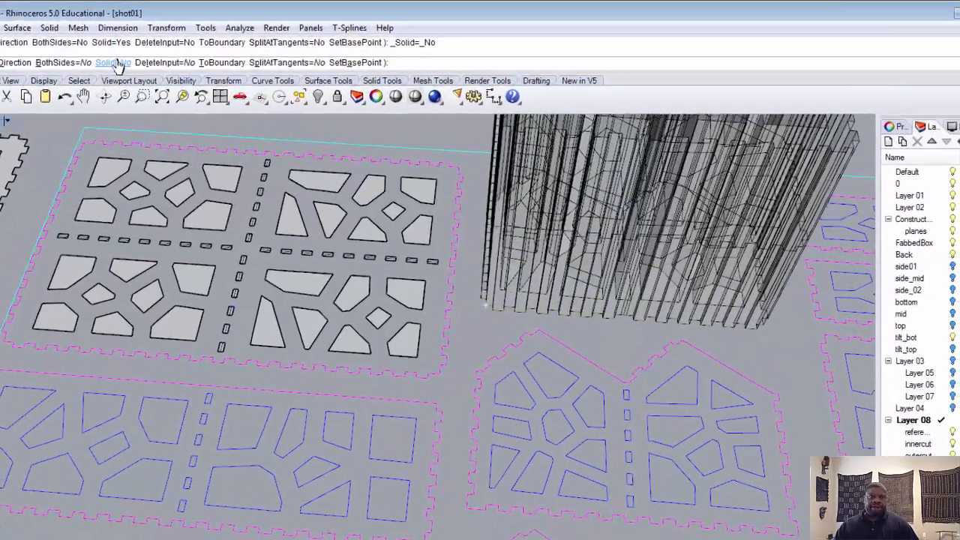
{"action": "left_click", "coordinate": [171, 56]}
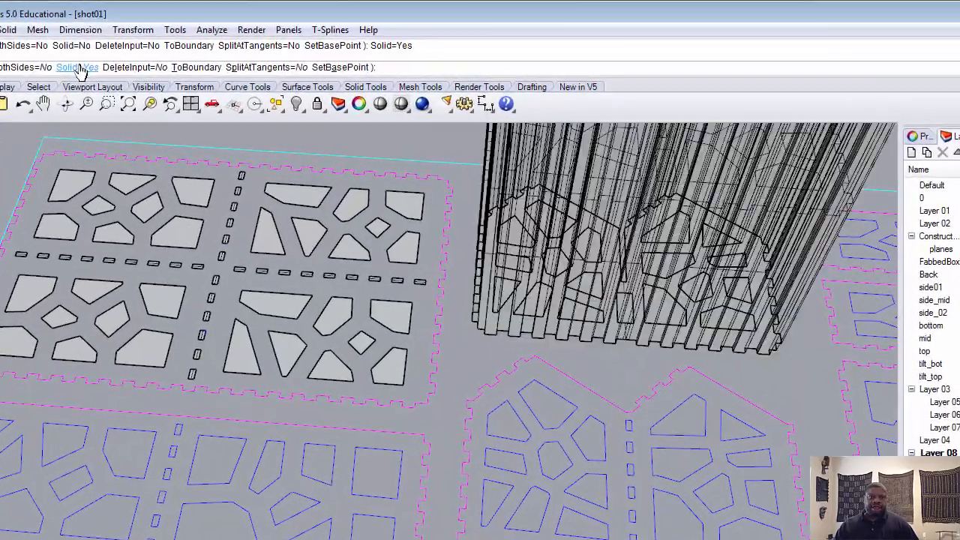
{"action": "key", "text": "Return"}
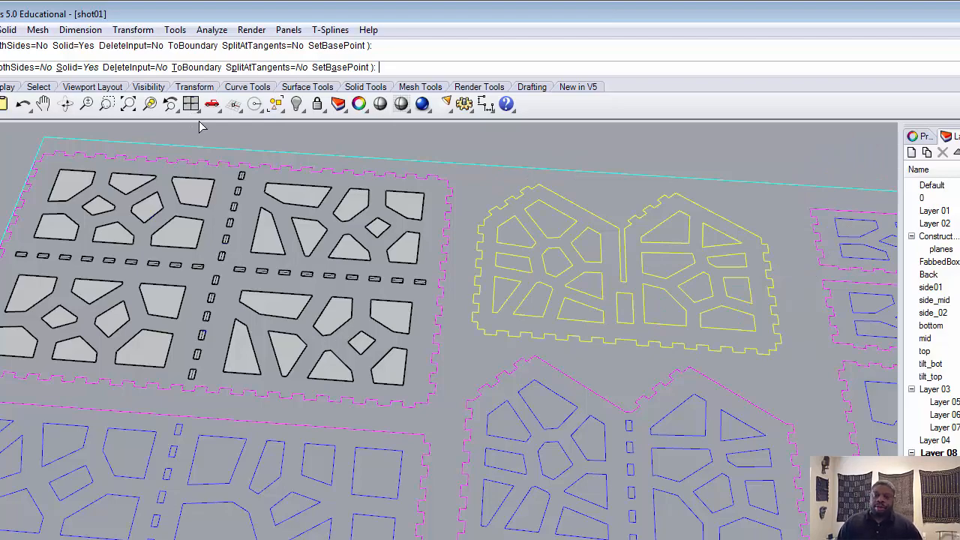
{"action": "key", "text": "Return"}
Rotate the extruded slit panel upright, and turn it about its vertical axis parallel to the tray's end panels.
{"action": "right_click_drag", "start_coordinate": [637, 304], "coordinate": [712, 234]}
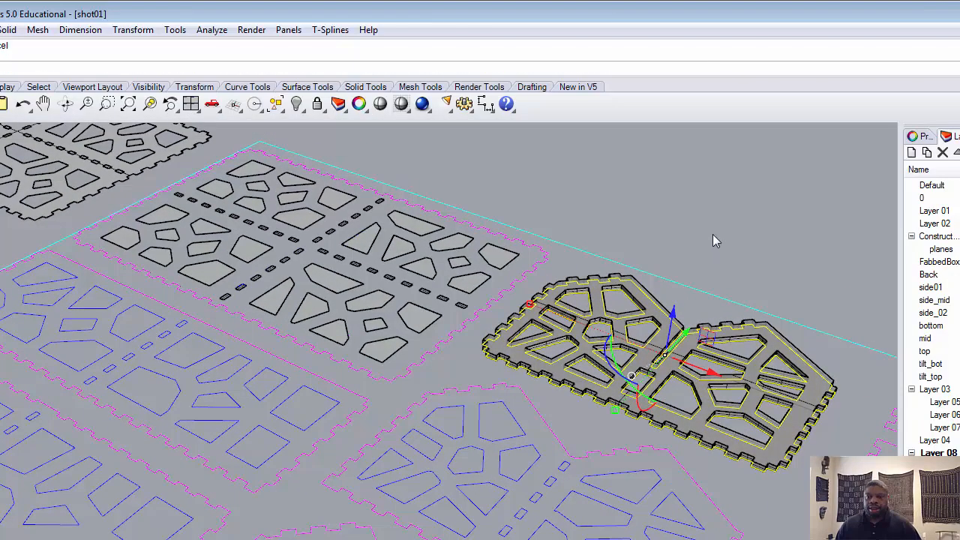
{"action": "left_click", "coordinate": [714, 232]}
{"action": "left_click", "coordinate": [671, 392]}
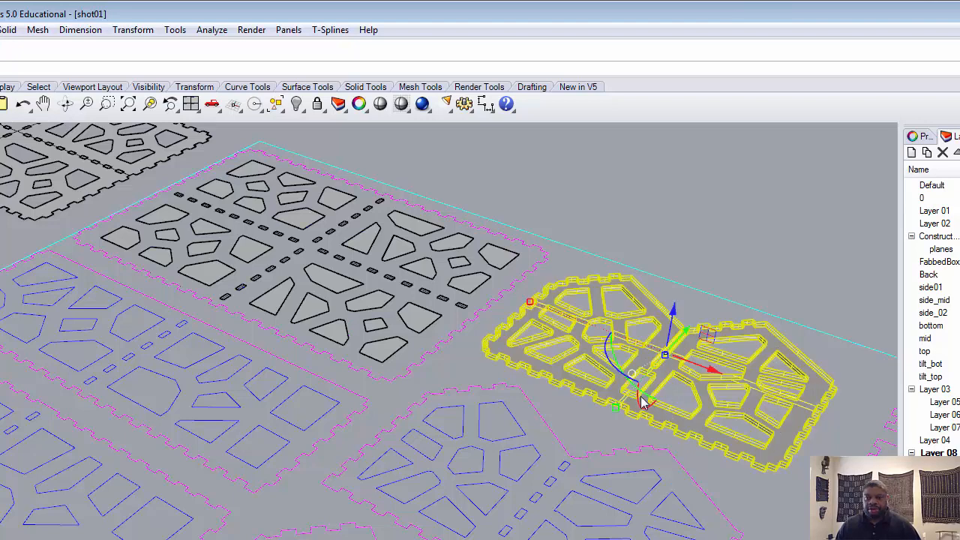
{"action": "left_click_drag", "start_coordinate": [646, 408], "coordinate": [703, 398]}
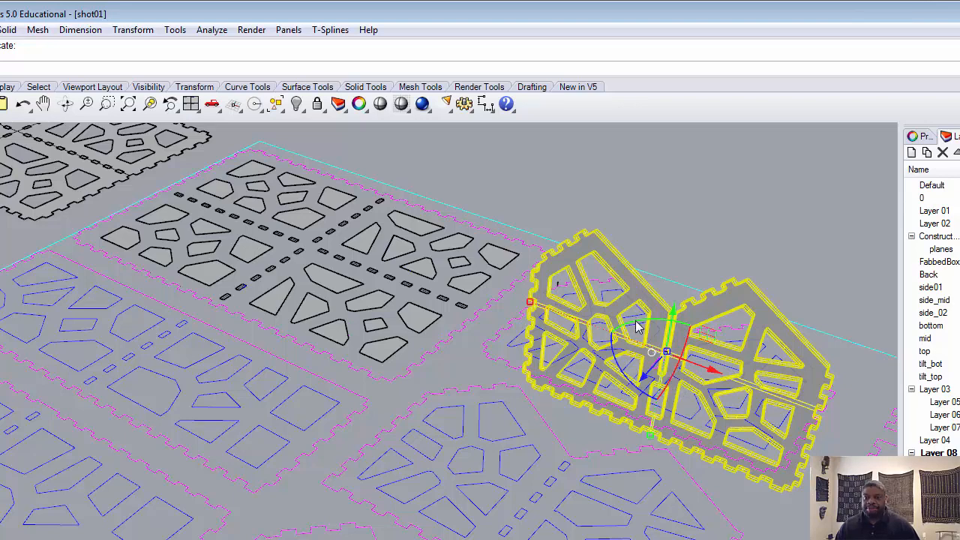
{"action": "left_click_drag", "start_coordinate": [638, 322], "coordinate": [609, 362]}
{"action": "right_click_drag", "start_coordinate": [730, 461], "coordinate": [656, 454]}
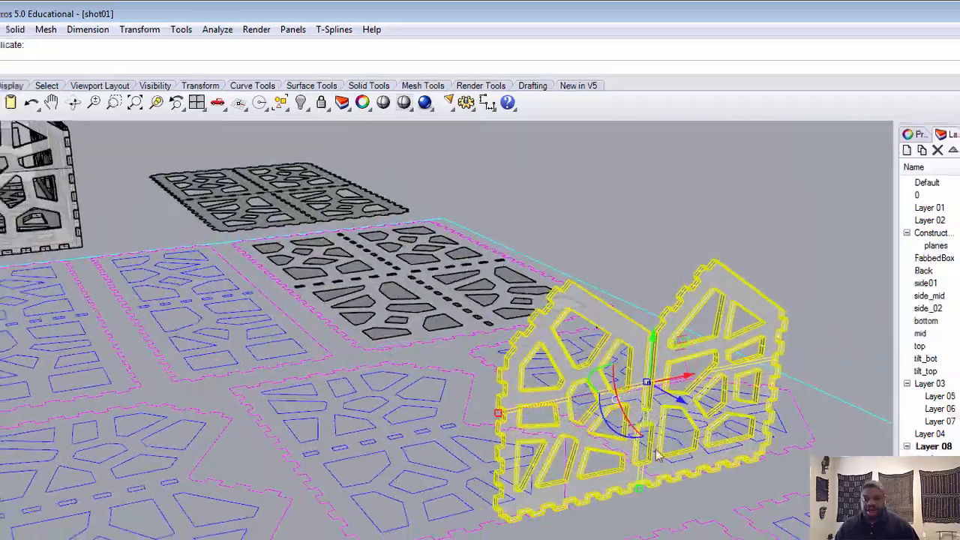
Move the upright slit panel by a bottom finger corner to the base slots at the tray's middle, crossing the central divider.
{"action": "scroll", "coordinate": [657, 453], "scroll_direction": "up", "scroll_amount": 6}
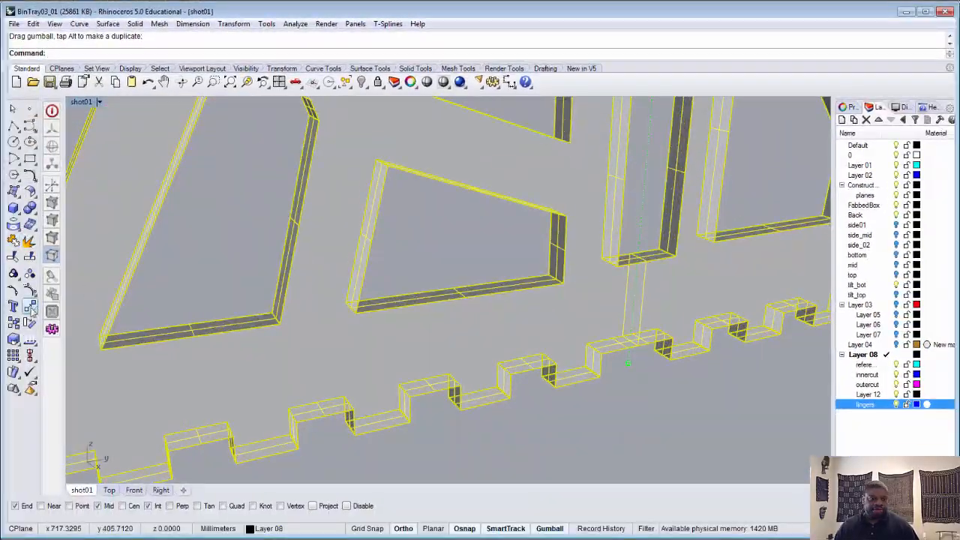
{"action": "left_click", "coordinate": [29, 309]}
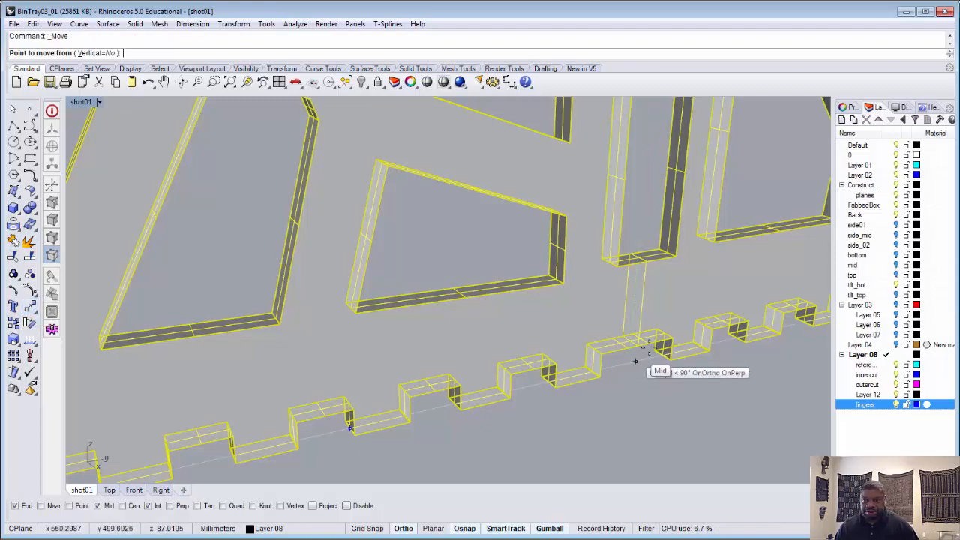
{"action": "left_click", "coordinate": [673, 342]}
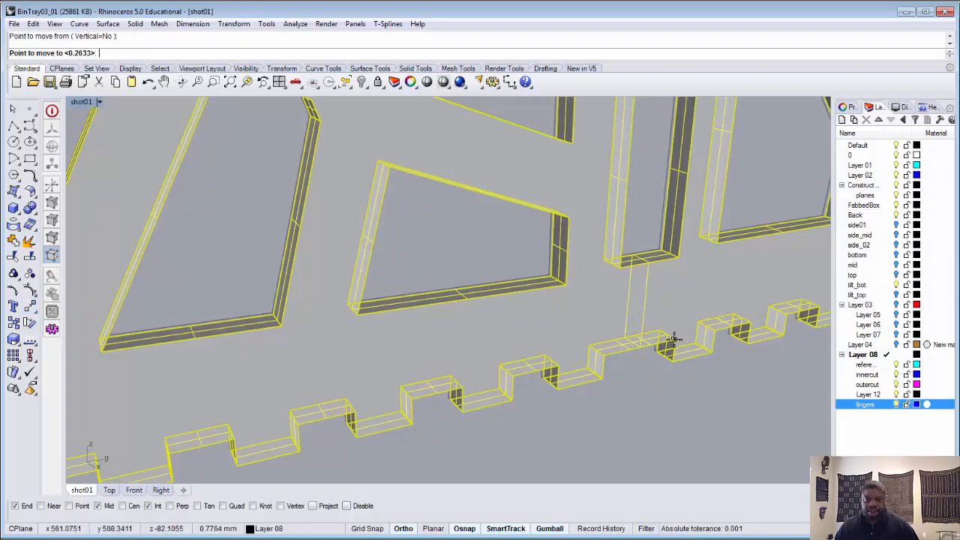
{"action": "scroll", "coordinate": [678, 337], "scroll_direction": "down", "scroll_amount": 10}
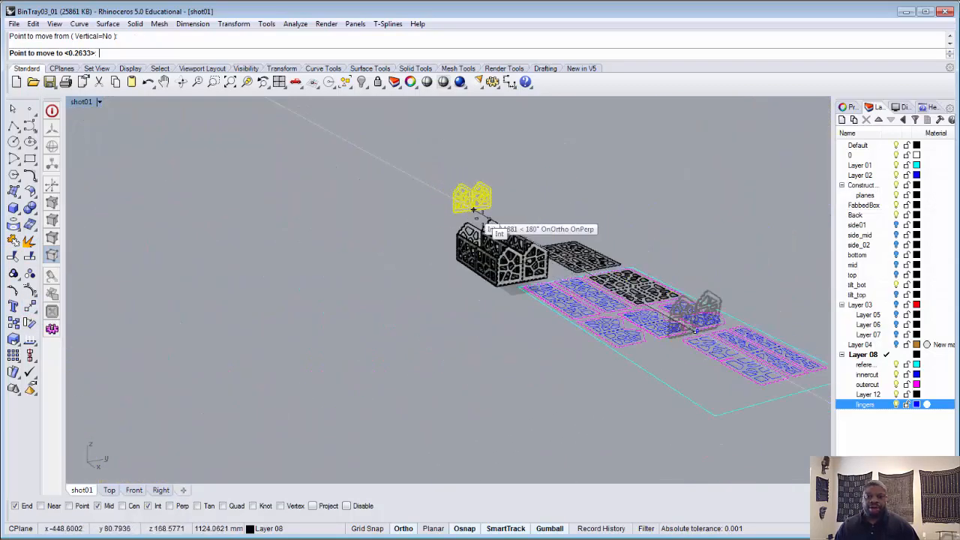
{"action": "right_click_drag", "start_coordinate": [477, 213], "coordinate": [510, 267]}
{"action": "scroll", "coordinate": [457, 162], "scroll_direction": "up", "scroll_amount": 10}
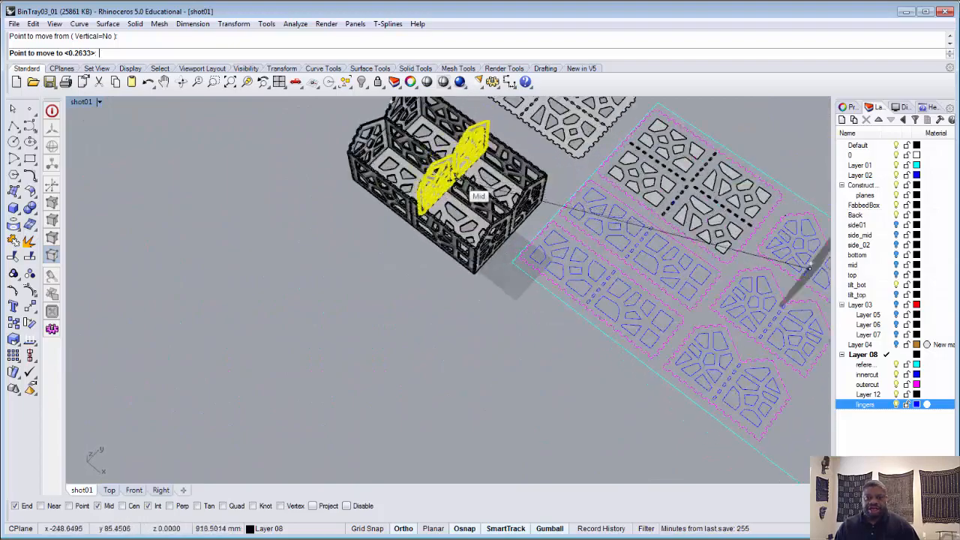
{"action": "scroll", "coordinate": [430, 200], "scroll_direction": "up", "scroll_amount": 10}
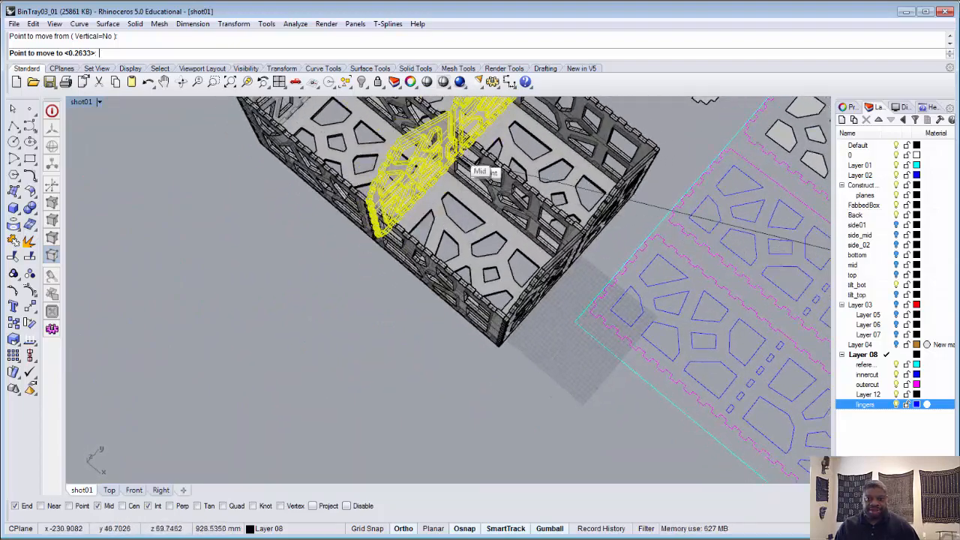
{"action": "scroll", "coordinate": [433, 182], "scroll_direction": "up", "scroll_amount": 5}
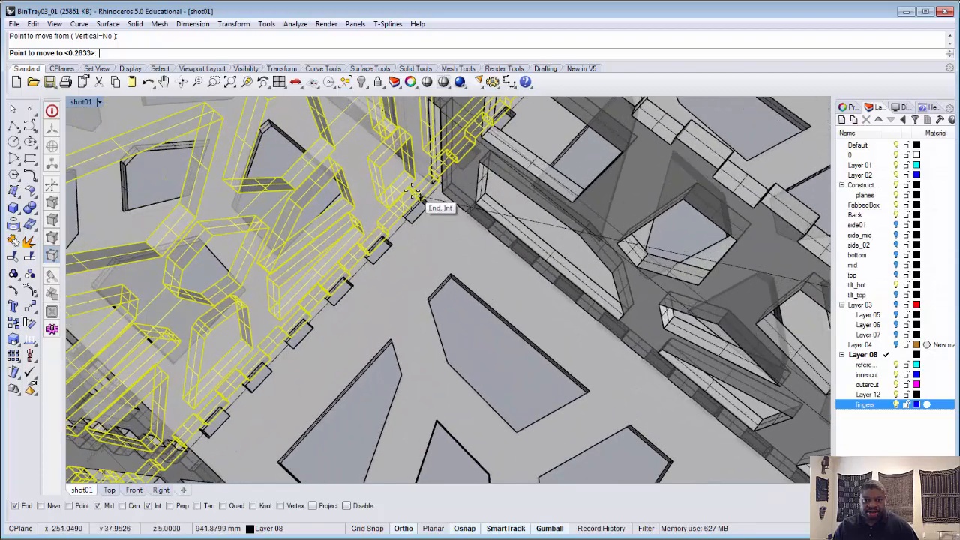
{"action": "scroll", "coordinate": [429, 176], "scroll_direction": "up", "scroll_amount": 1}
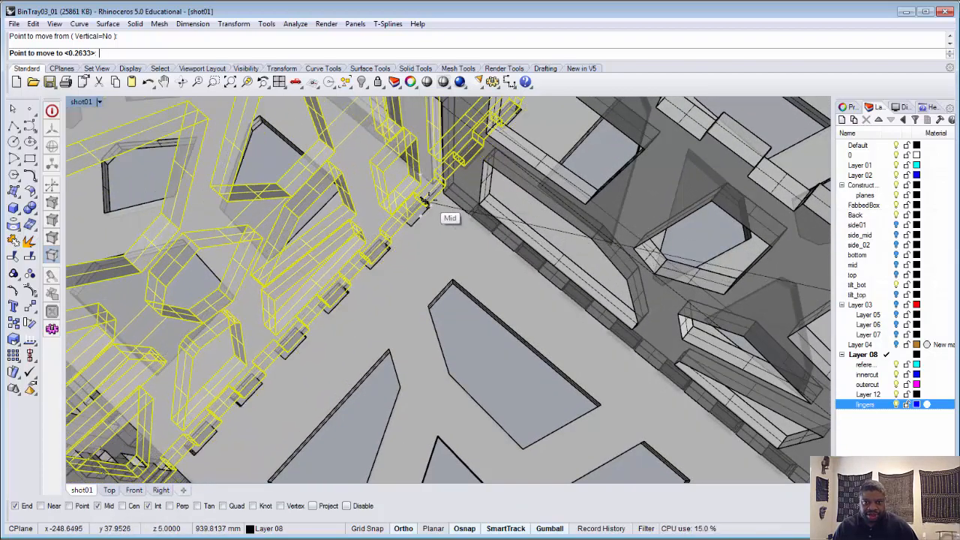
{"action": "left_click", "coordinate": [434, 204]}
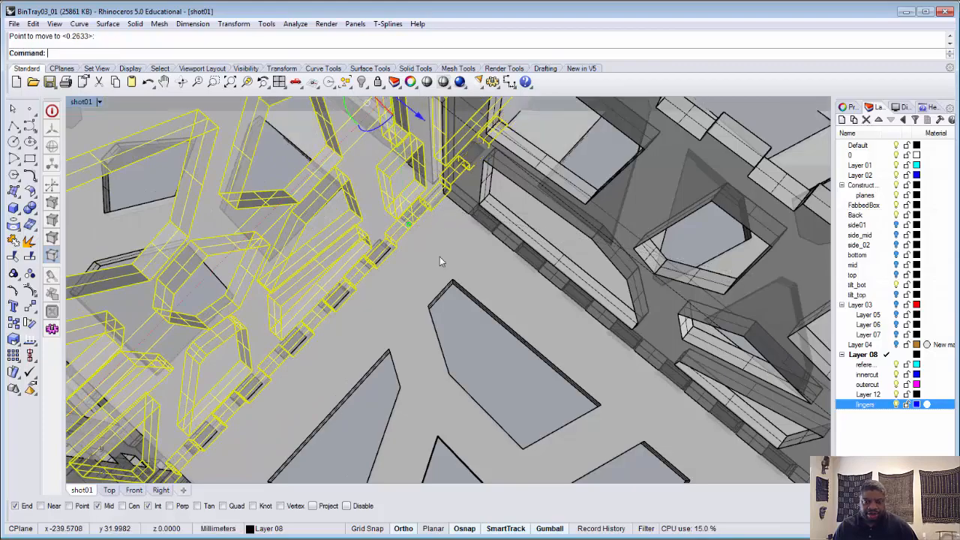
Examine how the slit panel's bottom fingers line up with the base slots around the central divider.
{"action": "right_click_drag", "start_coordinate": [450, 295], "coordinate": [434, 255]}
{"action": "scroll", "coordinate": [464, 402], "scroll_direction": "down", "scroll_amount": 10}
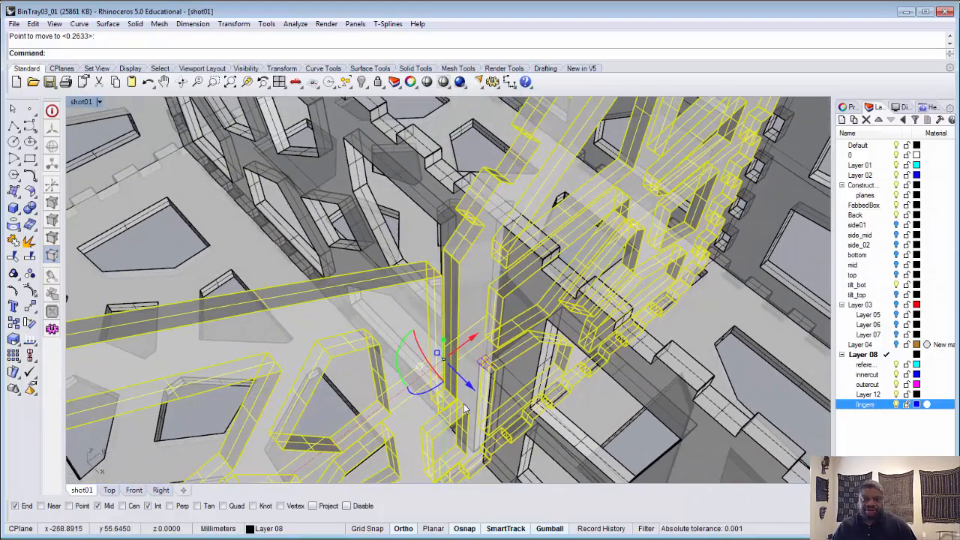
{"action": "scroll", "coordinate": [472, 402], "scroll_direction": "down", "scroll_amount": 3}
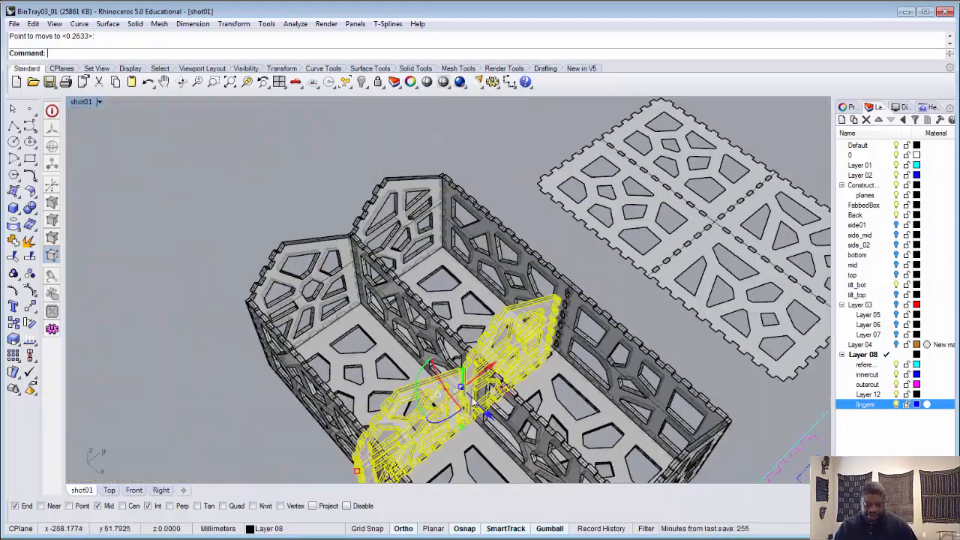
{"action": "right_click_drag", "start_coordinate": [495, 384], "coordinate": [390, 322]}
{"action": "scroll", "coordinate": [388, 319], "scroll_direction": "up", "scroll_amount": 8}
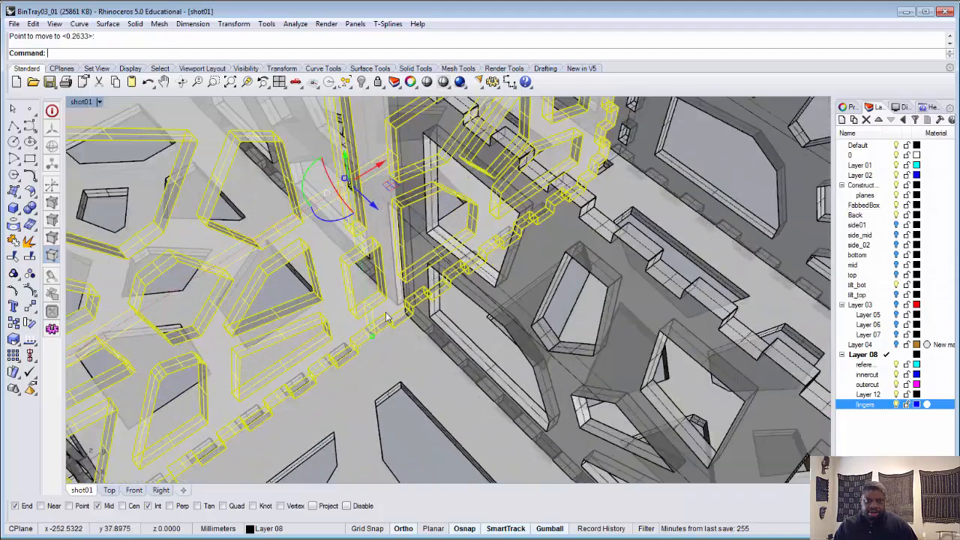
{"action": "left_click", "coordinate": [246, 81]}
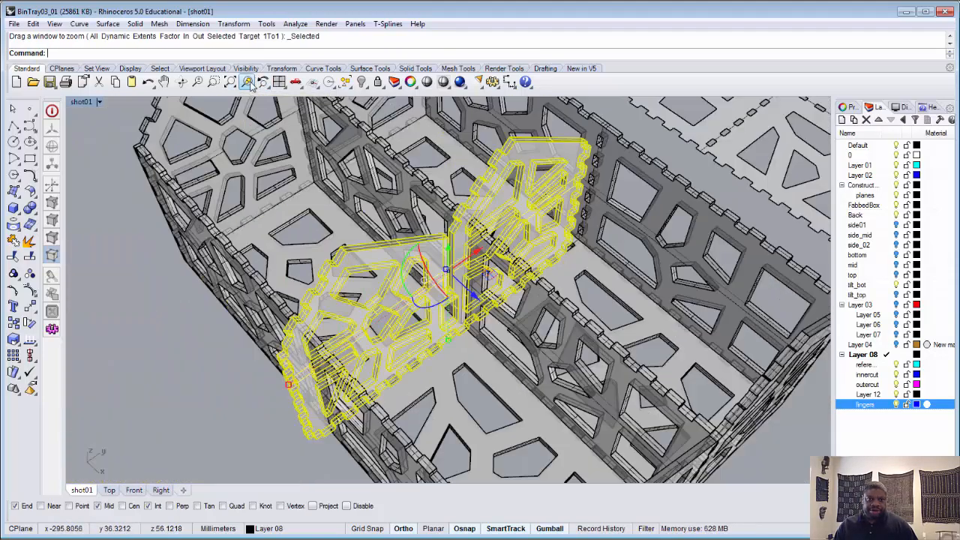
{"action": "right_click_drag", "start_coordinate": [402, 291], "coordinate": [426, 294]}
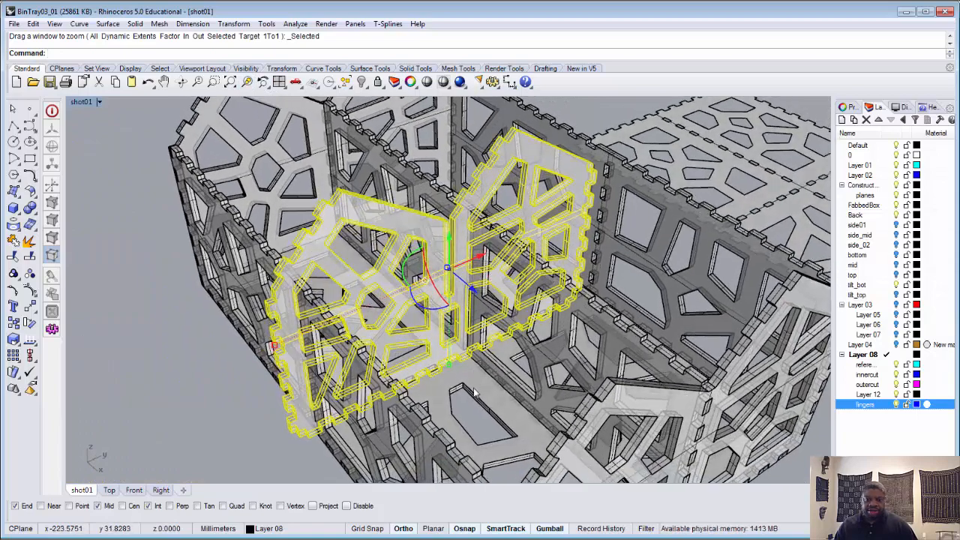
{"action": "scroll", "coordinate": [455, 327], "scroll_direction": "up", "scroll_amount": 8}
{"action": "scroll", "coordinate": [459, 298], "scroll_direction": "up", "scroll_amount": 3}
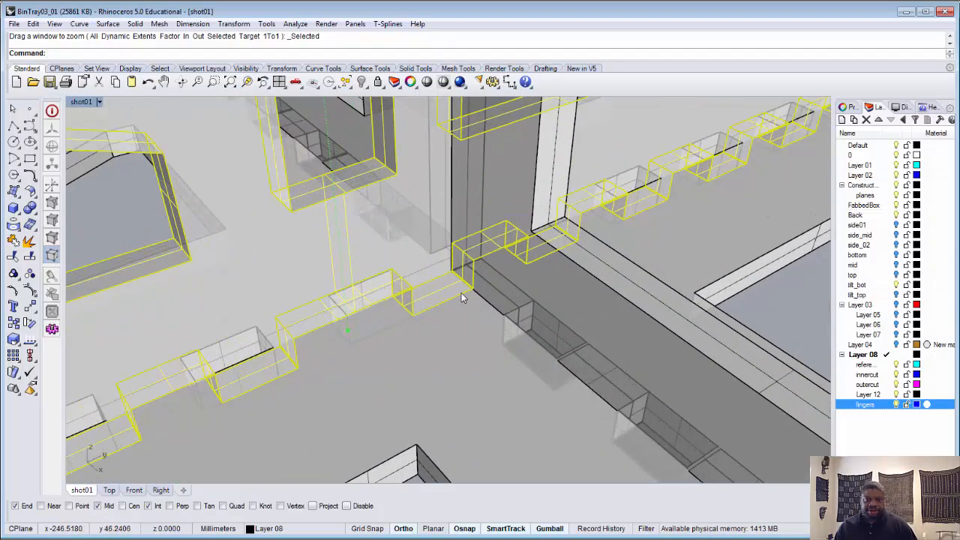
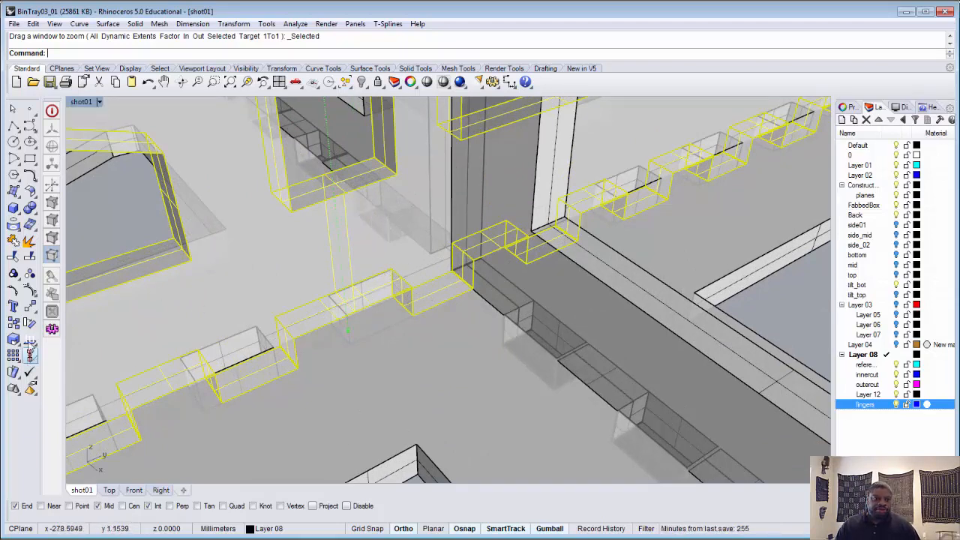
Move the slit panel again, snapping a bottom finger corner to the matching base slot corner near the central divider.
{"action": "left_click", "coordinate": [30, 308]}
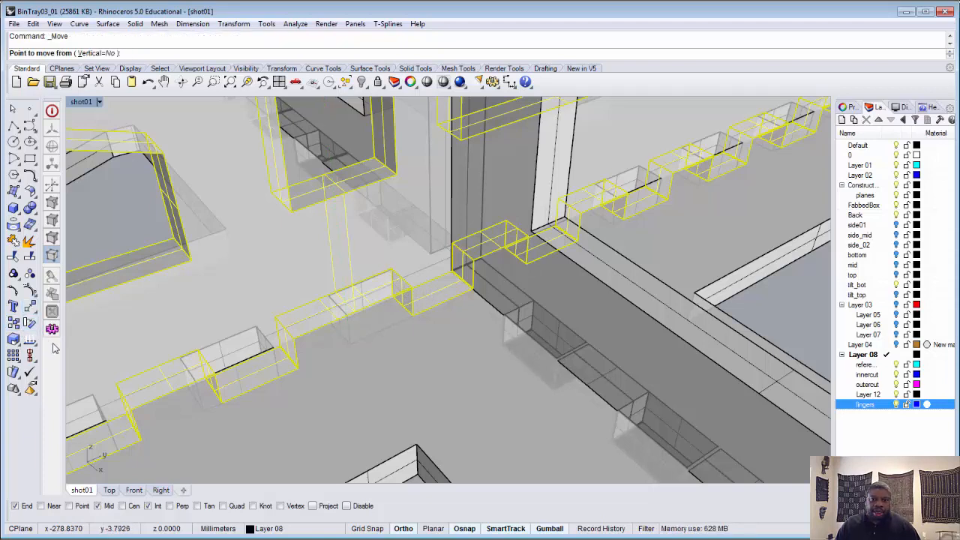
{"action": "left_click", "coordinate": [275, 316]}
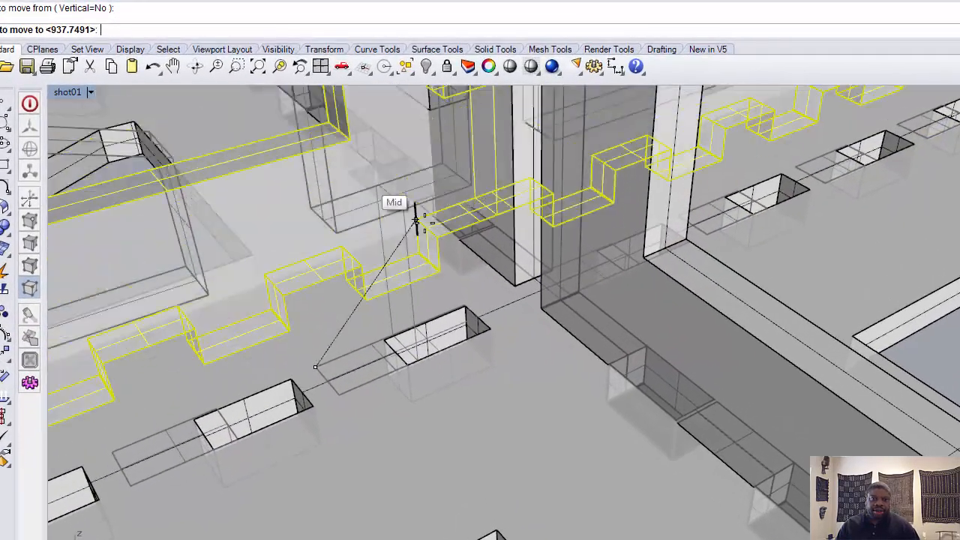
{"action": "scroll", "coordinate": [450, 248], "scroll_direction": "down", "scroll_amount": 5}
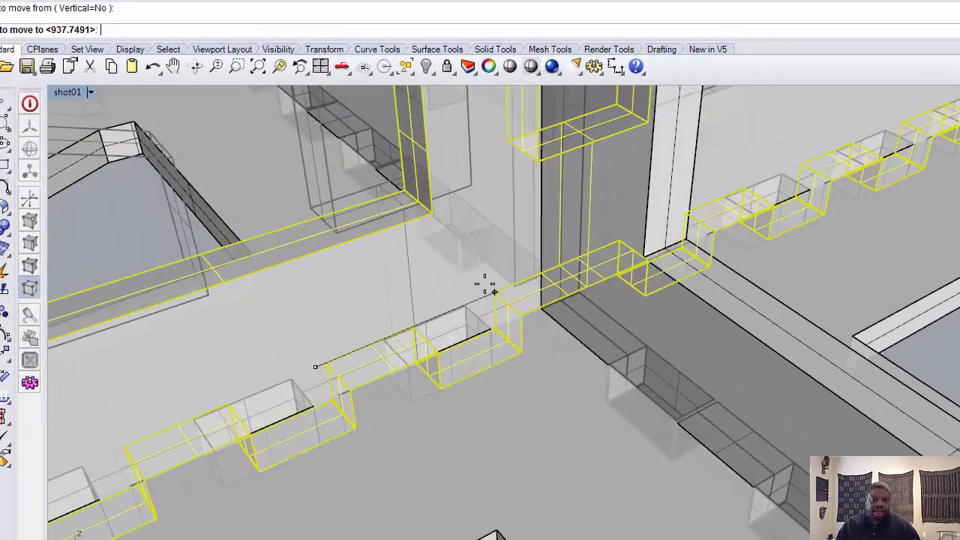
{"action": "scroll", "coordinate": [456, 285], "scroll_direction": "up", "scroll_amount": 5}
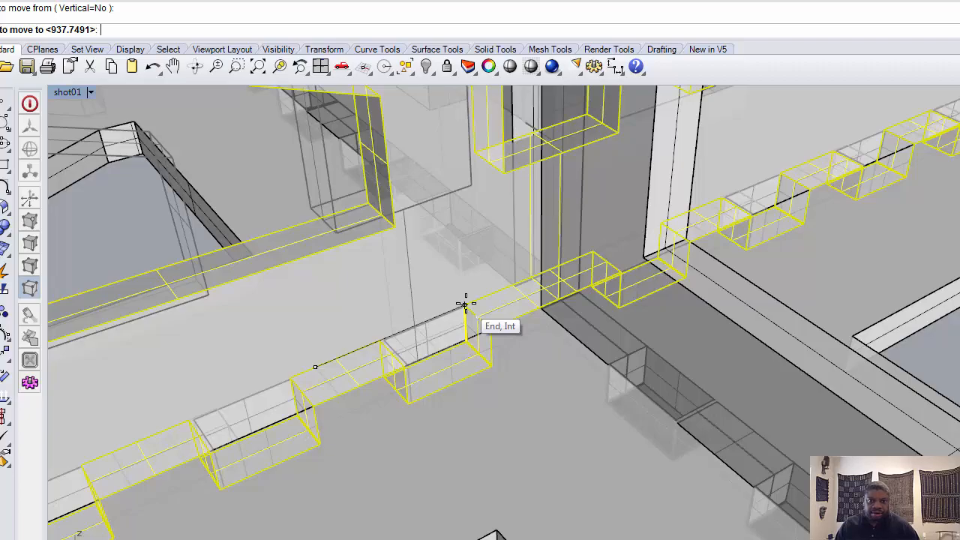
{"action": "left_click", "coordinate": [465, 304]}
Check the repositioned slit panel's fit in the base and side slots from both sides, and clear the selection.
{"action": "scroll", "coordinate": [468, 315], "scroll_direction": "down", "scroll_amount": 5}
{"action": "scroll", "coordinate": [503, 325], "scroll_direction": "up", "scroll_amount": 6}
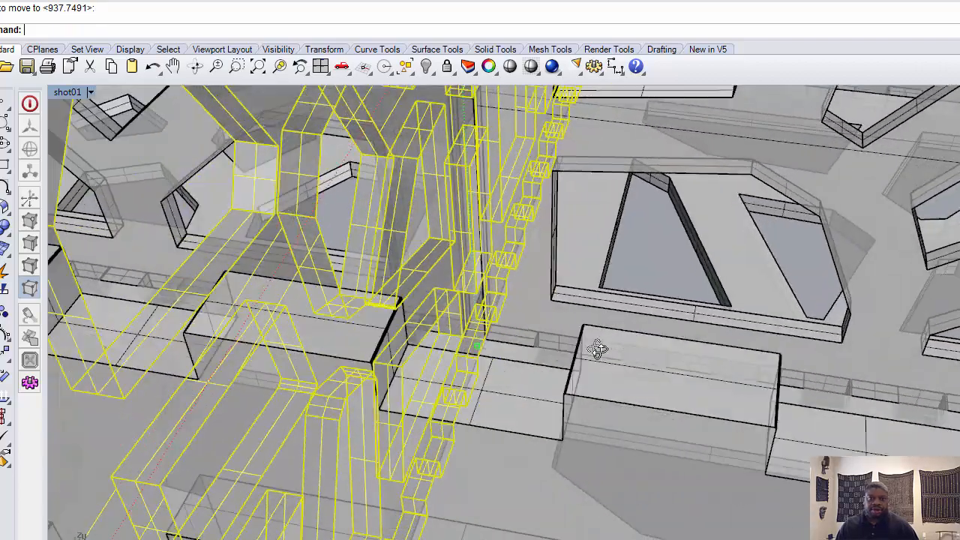
{"action": "right_click_drag", "start_coordinate": [597, 348], "coordinate": [732, 375]}
{"action": "scroll", "coordinate": [535, 379], "scroll_direction": "down", "scroll_amount": 2}
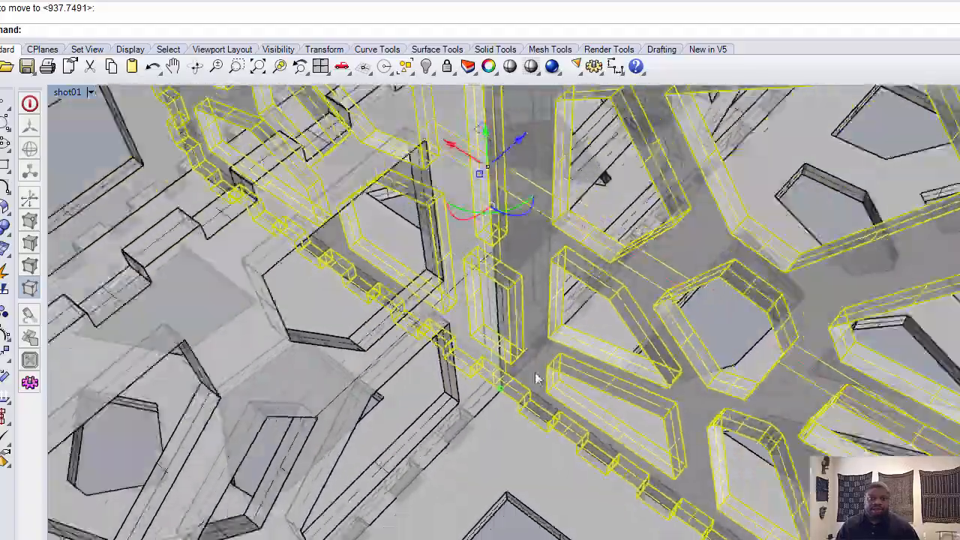
{"action": "scroll", "coordinate": [535, 378], "scroll_direction": "down", "scroll_amount": 6}
{"action": "right_click_drag", "start_coordinate": [523, 346], "coordinate": [300, 291]}
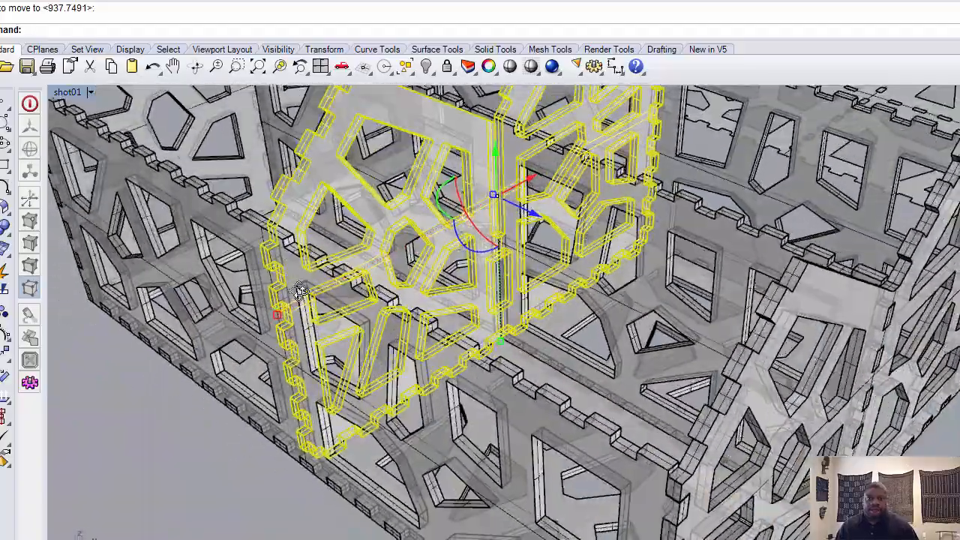
{"action": "key", "text": "Escape"}
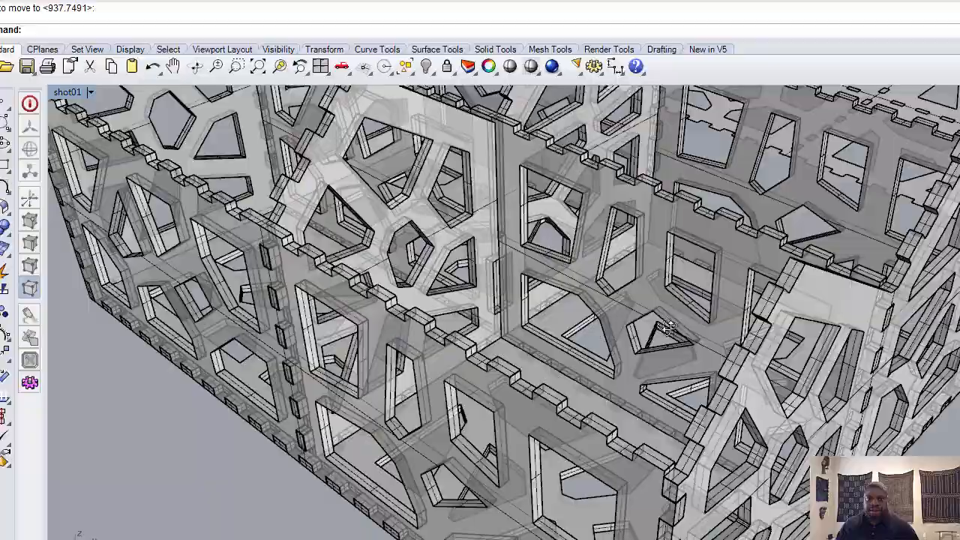
Review the assembled tray alongside the flat cut-sheet panels that remain.
{"action": "right_click_drag", "start_coordinate": [669, 328], "coordinate": [453, 387]}
{"action": "scroll", "coordinate": [567, 312], "scroll_direction": "down", "scroll_amount": 10}
{"action": "scroll", "coordinate": [573, 321], "scroll_direction": "up", "scroll_amount": 6}
{"action": "scroll", "coordinate": [574, 321], "scroll_direction": "down", "scroll_amount": 5}
{"action": "scroll", "coordinate": [510, 399], "scroll_direction": "up", "scroll_amount": 3}
{"action": "scroll", "coordinate": [510, 400], "scroll_direction": "down", "scroll_amount": 8}
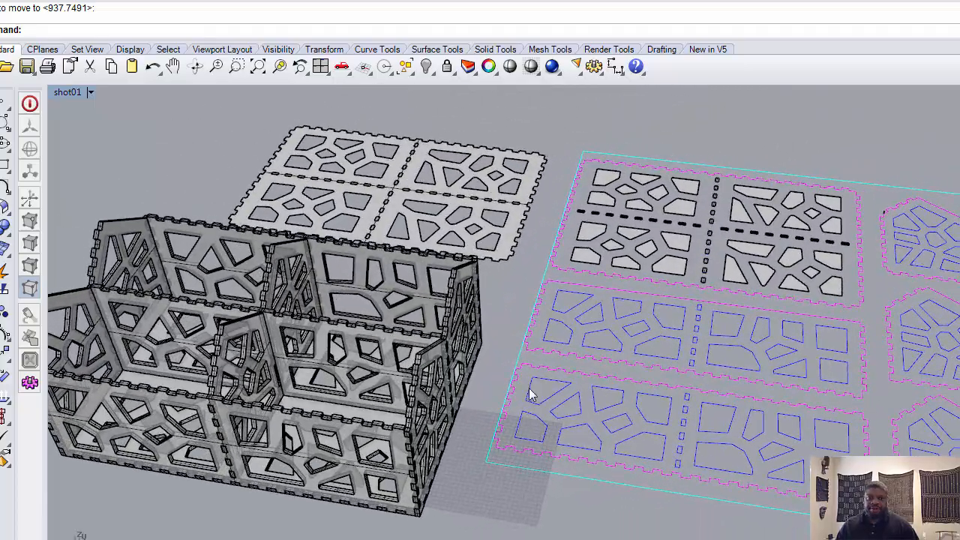
{"action": "scroll", "coordinate": [911, 378], "scroll_direction": "down", "scroll_amount": 3}
{"action": "scroll", "coordinate": [879, 334], "scroll_direction": "up", "scroll_amount": 6}
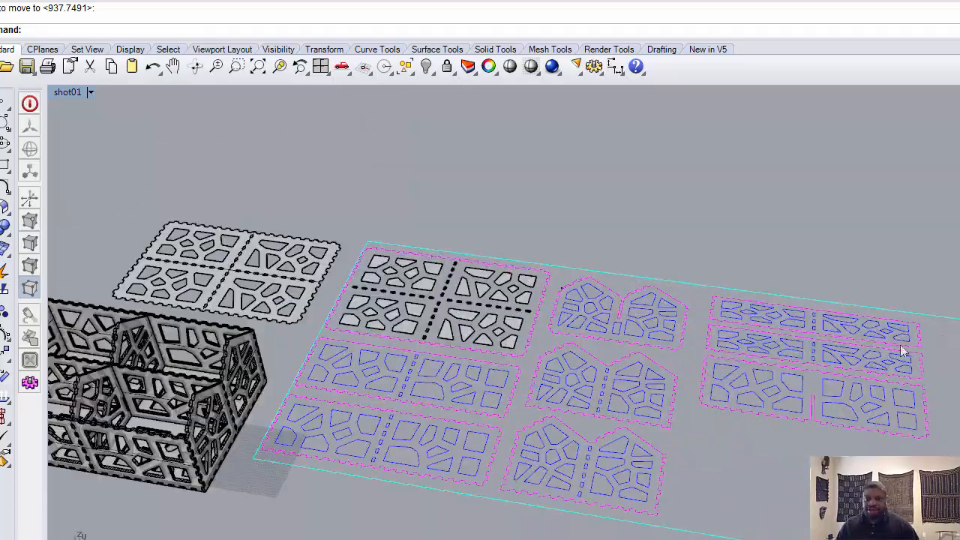
{"action": "scroll", "coordinate": [878, 330], "scroll_direction": "down", "scroll_amount": 8}
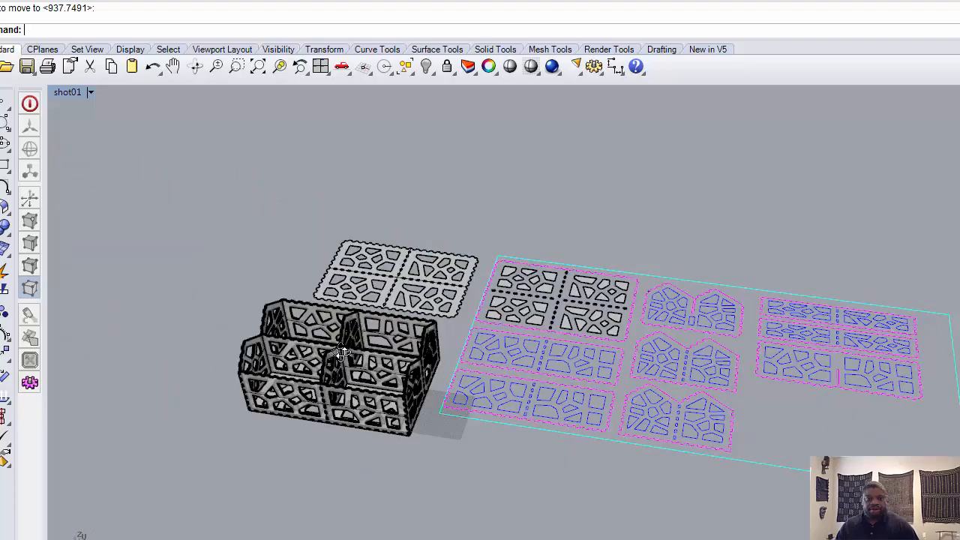
Examine the tray's end panels and the corner finger joints with the long outer side from several angles.
{"action": "right_click_drag", "start_coordinate": [341, 352], "coordinate": [457, 214]}
{"action": "scroll", "coordinate": [454, 215], "scroll_direction": "up", "scroll_amount": 2}
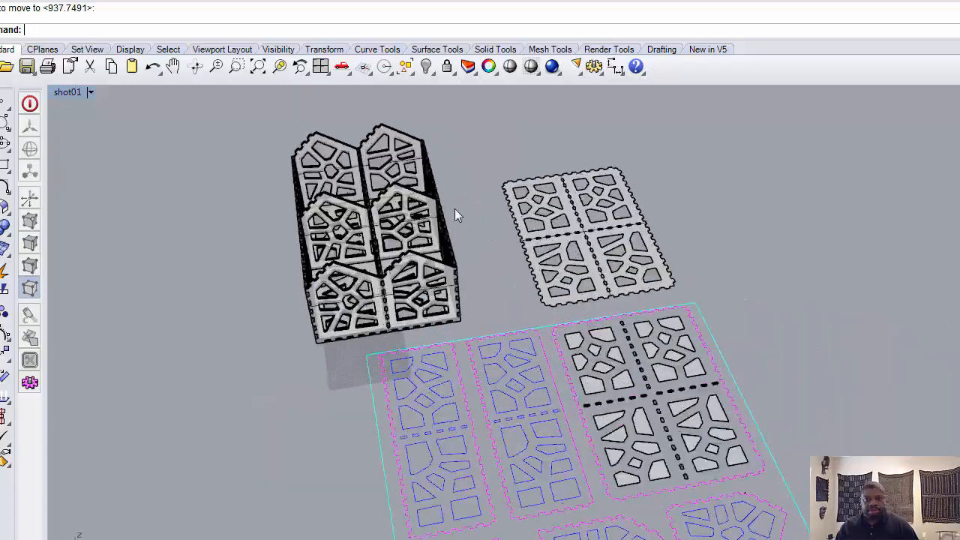
{"action": "scroll", "coordinate": [454, 210], "scroll_direction": "up", "scroll_amount": 8}
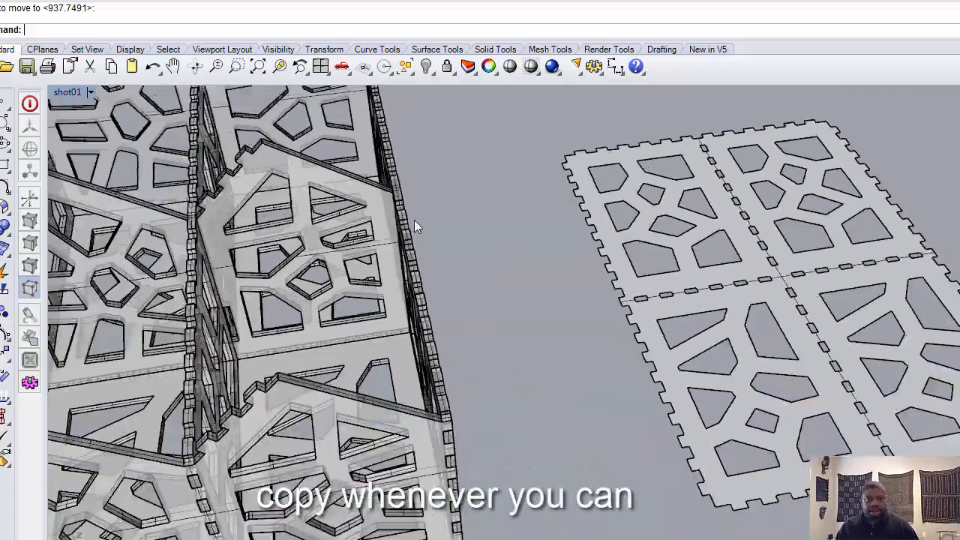
{"action": "scroll", "coordinate": [416, 220], "scroll_direction": "down", "scroll_amount": 6}
{"action": "right_click_drag", "start_coordinate": [417, 222], "coordinate": [378, 194]}
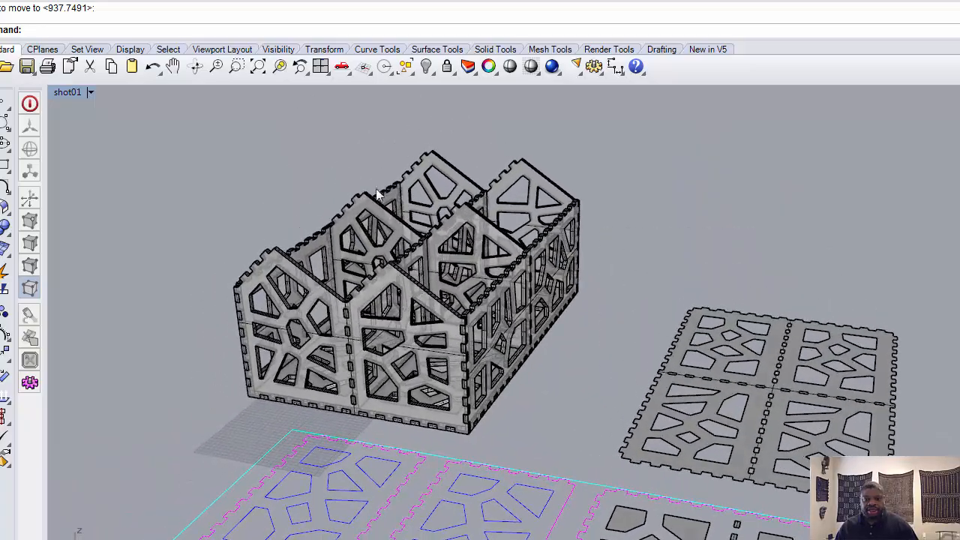
{"action": "scroll", "coordinate": [473, 422], "scroll_direction": "up", "scroll_amount": 7}
{"action": "right_click_drag", "start_coordinate": [479, 428], "coordinate": [465, 373]}
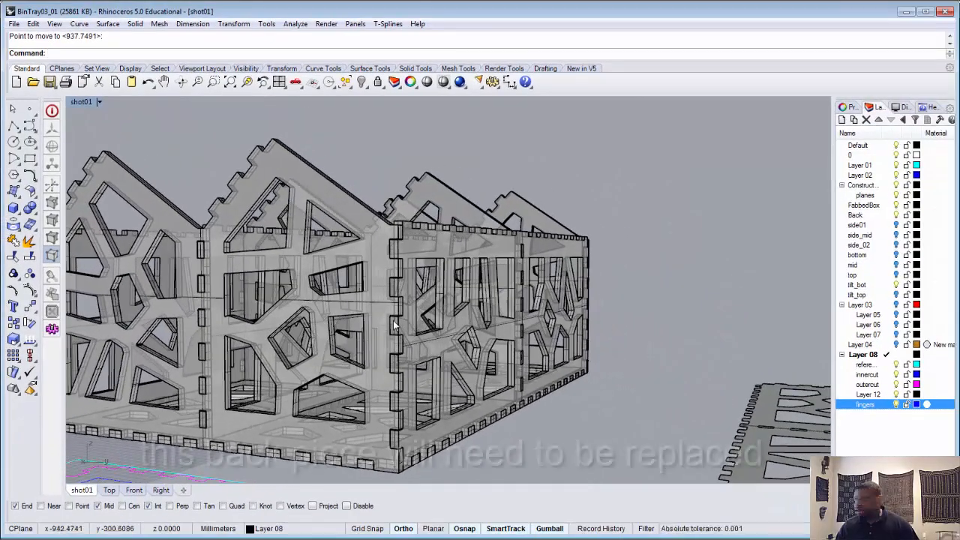
{"action": "scroll", "coordinate": [394, 321], "scroll_direction": "down", "scroll_amount": 5}
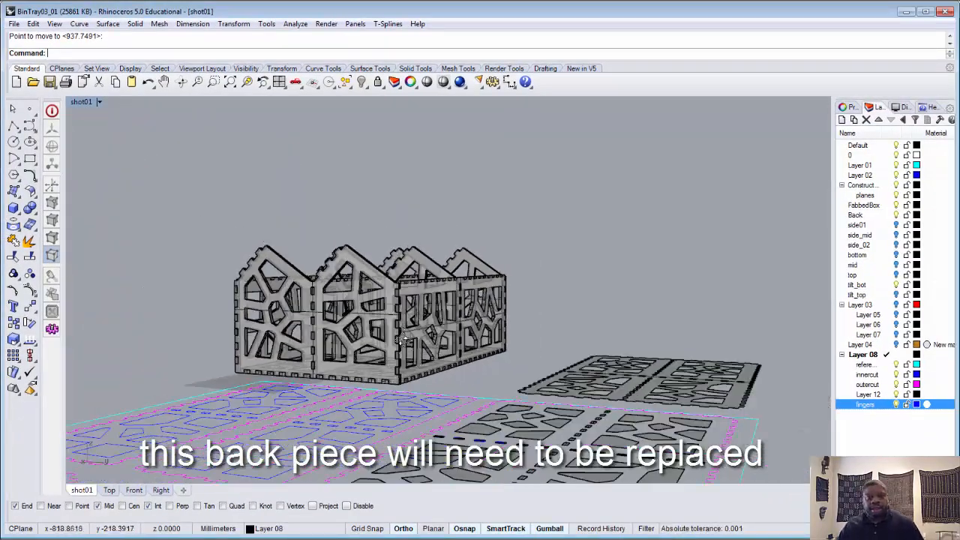
Delete the incorrect long back panel from the assembled tray.
{"action": "right_click_drag", "start_coordinate": [403, 340], "coordinate": [590, 389]}
{"action": "scroll", "coordinate": [549, 406], "scroll_direction": "down", "scroll_amount": 10}
{"action": "scroll", "coordinate": [581, 384], "scroll_direction": "up", "scroll_amount": 10}
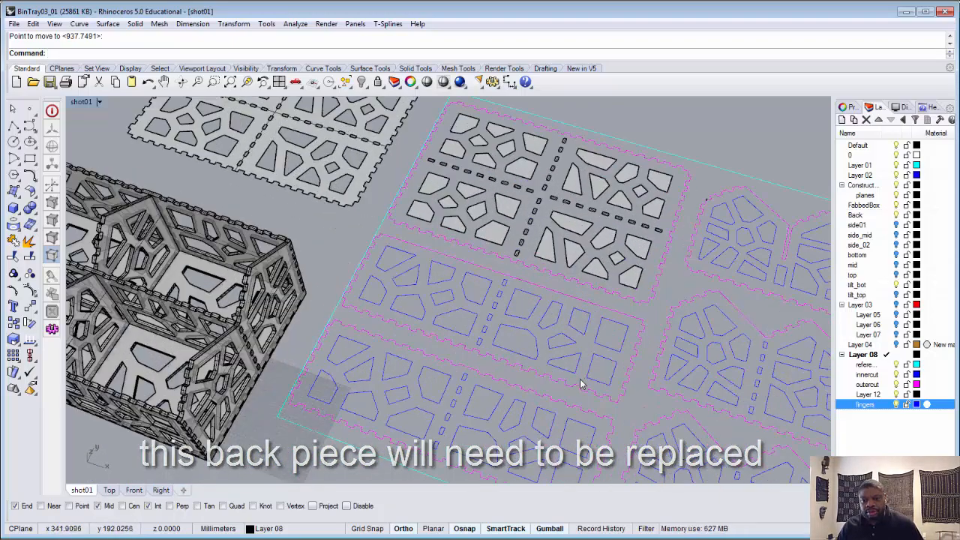
{"action": "scroll", "coordinate": [581, 384], "scroll_direction": "up", "scroll_amount": 2}
{"action": "scroll", "coordinate": [582, 382], "scroll_direction": "down", "scroll_amount": 5}
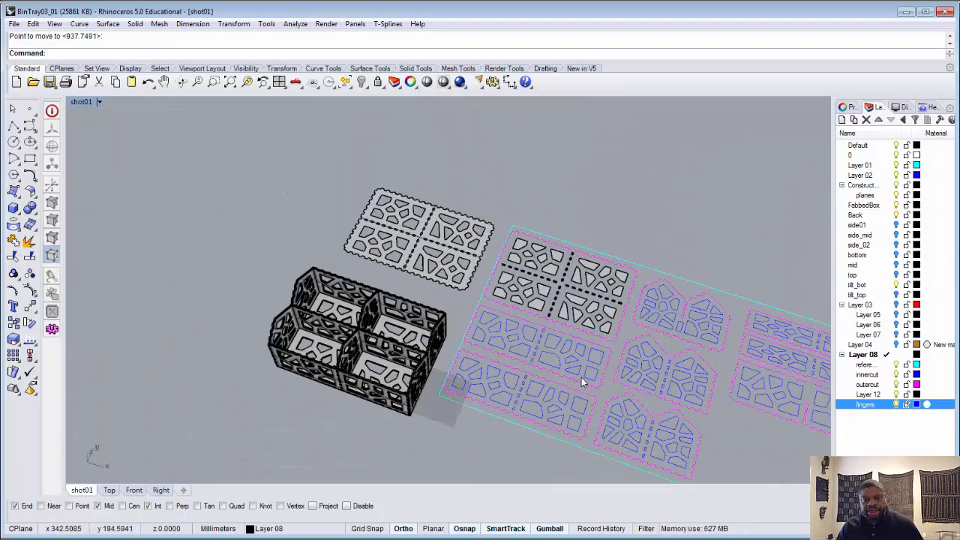
{"action": "left_click", "coordinate": [418, 311]}
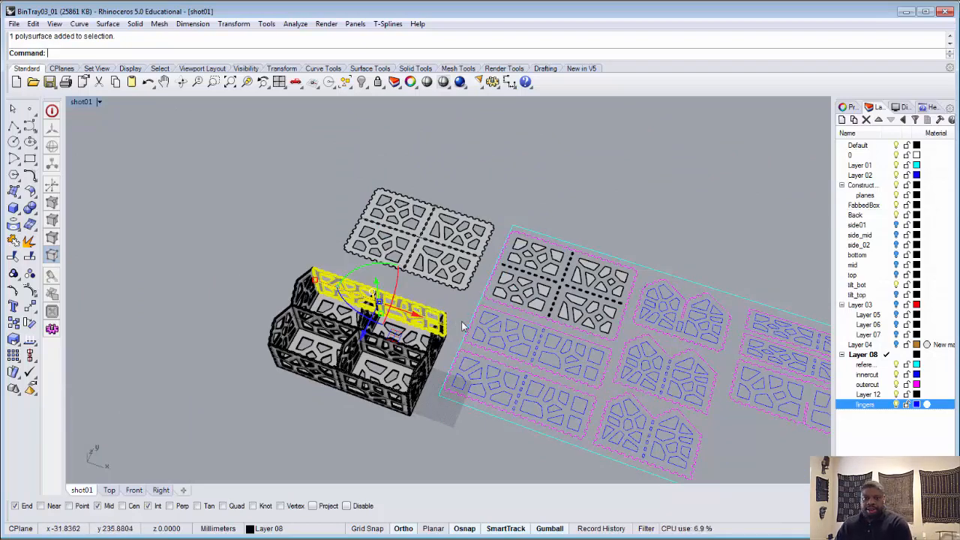
{"action": "key", "text": "Delete"}
Extrude the outline, cutouts and slots of the long panel directly below the base on the cut sheet into a 5 mm solid.
{"action": "right_click_drag", "start_coordinate": [462, 327], "coordinate": [577, 367]}
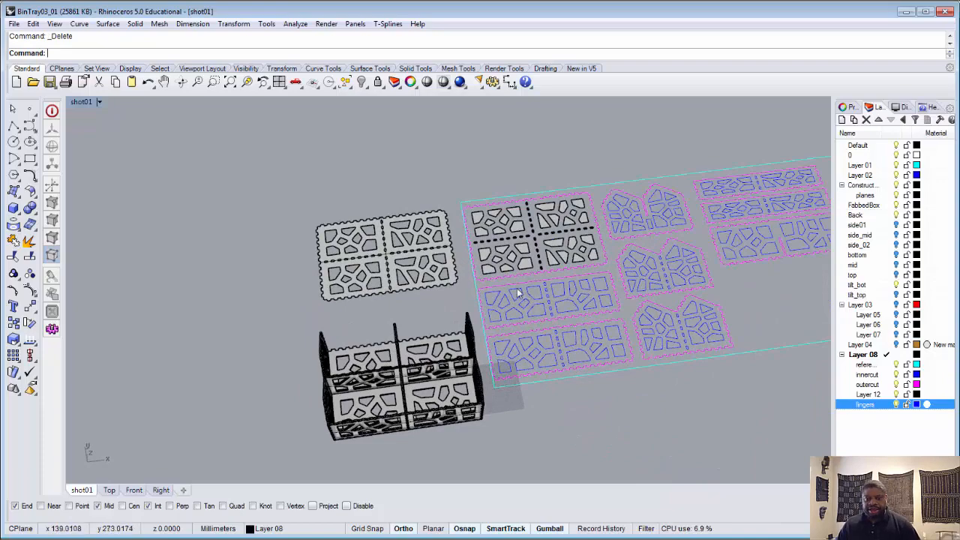
{"action": "scroll", "coordinate": [517, 289], "scroll_direction": "up", "scroll_amount": 6}
{"action": "scroll", "coordinate": [553, 315], "scroll_direction": "down", "scroll_amount": 6}
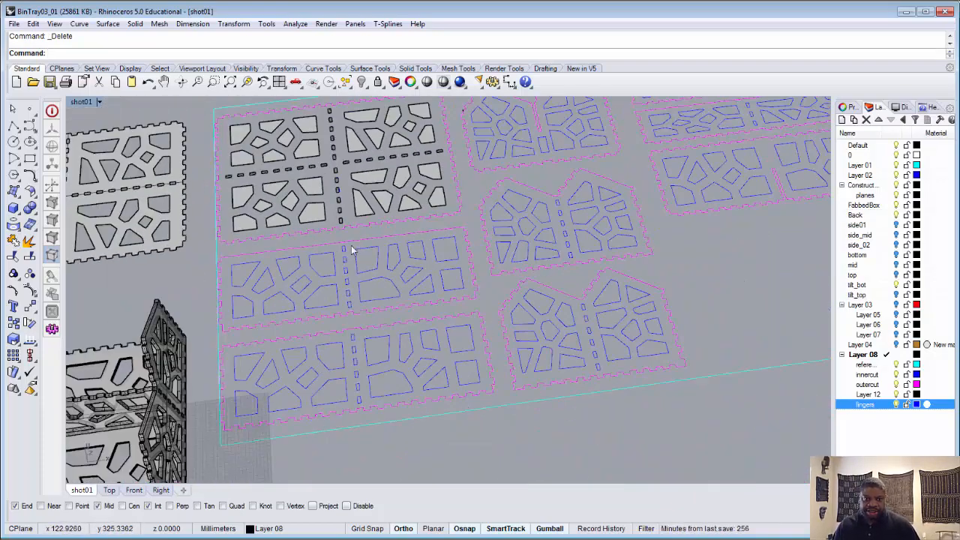
{"action": "scroll", "coordinate": [366, 318], "scroll_direction": "up", "scroll_amount": 5}
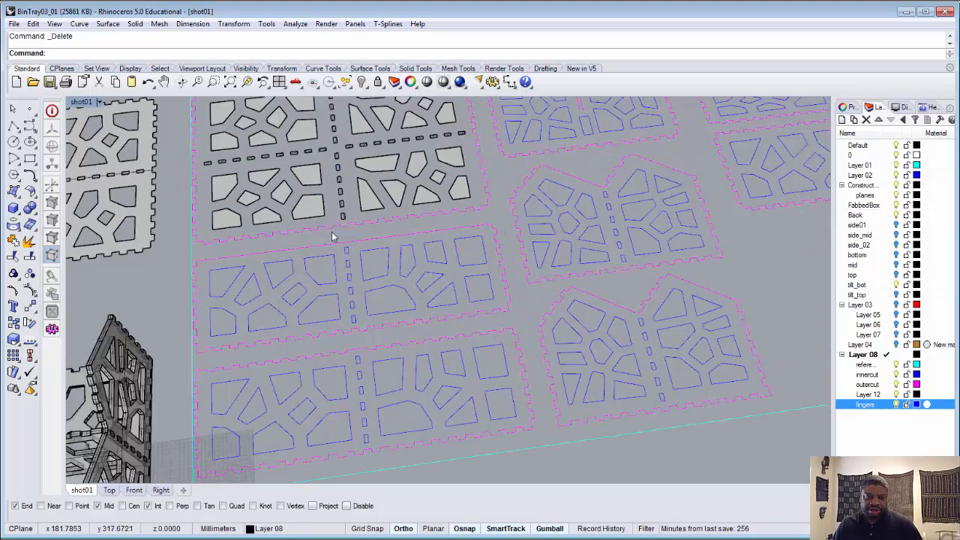
{"action": "scroll", "coordinate": [342, 283], "scroll_direction": "up", "scroll_amount": 2}
{"action": "scroll", "coordinate": [342, 278], "scroll_direction": "down", "scroll_amount": 4}
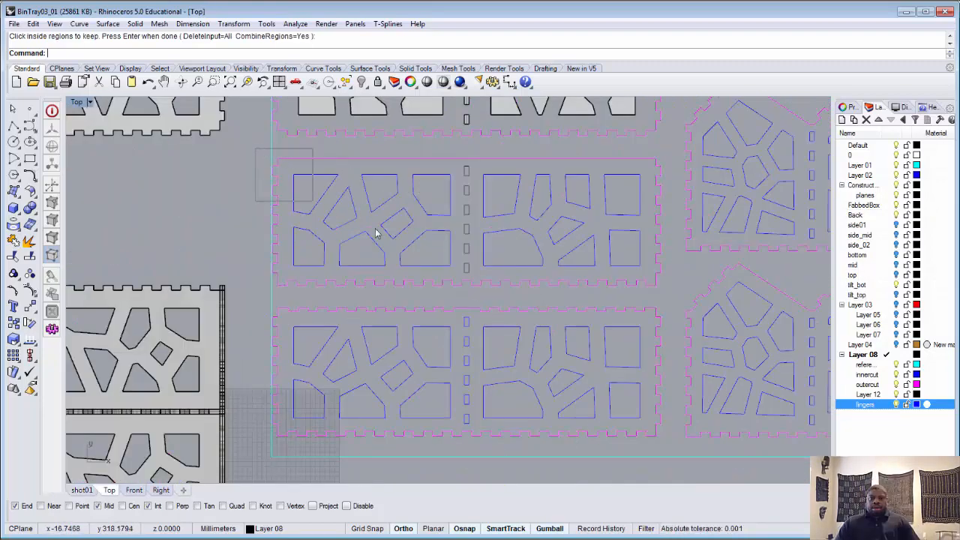
{"action": "left_click_drag", "start_coordinate": [377, 234], "coordinate": [675, 299]}
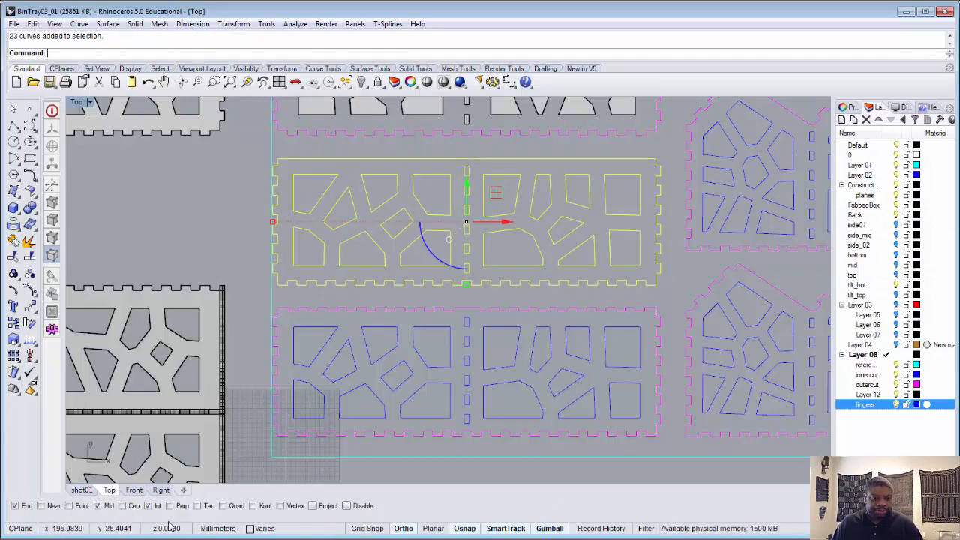
{"action": "left_click", "coordinate": [78, 491]}
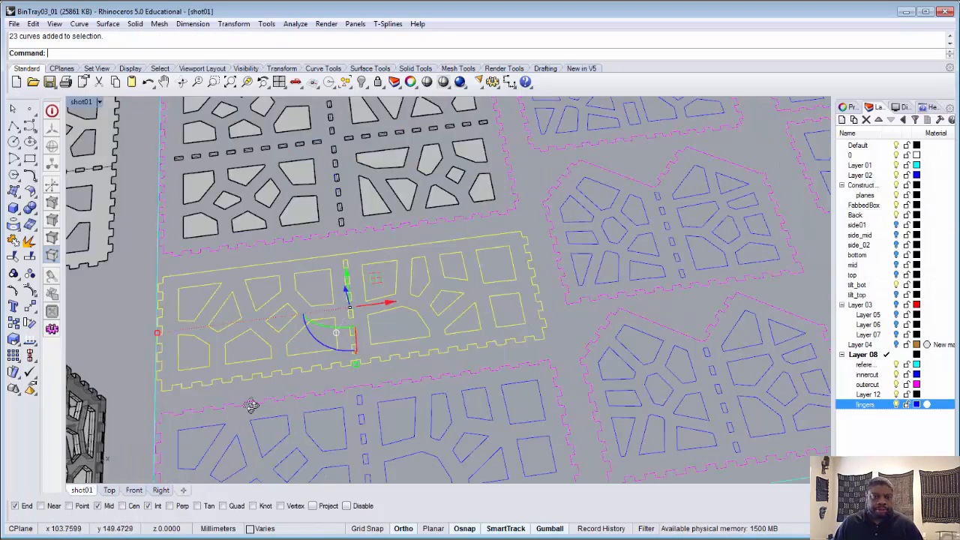
{"action": "right_click_drag", "start_coordinate": [251, 405], "coordinate": [261, 251]}
{"action": "scroll", "coordinate": [366, 166], "scroll_direction": "up", "scroll_amount": 3}
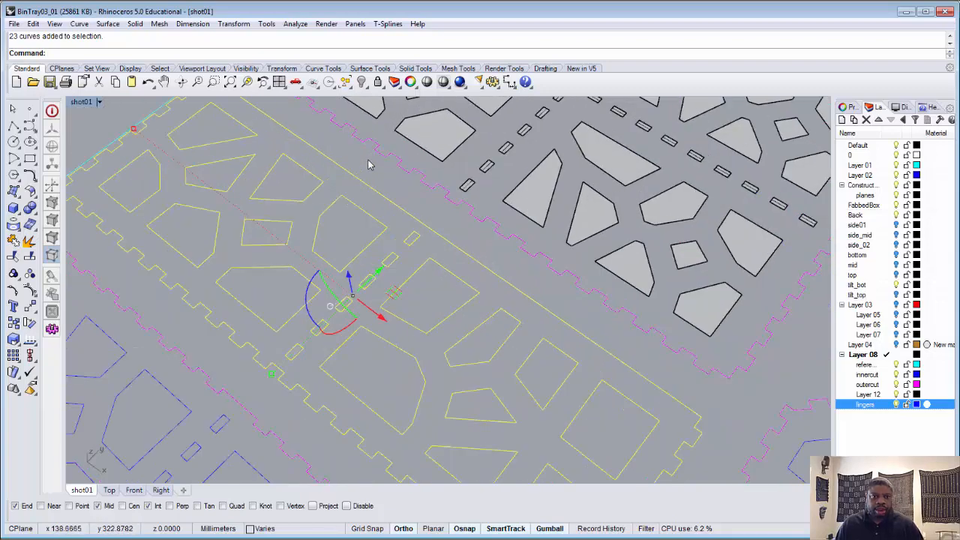
{"action": "right_click", "coordinate": [233, 56]}
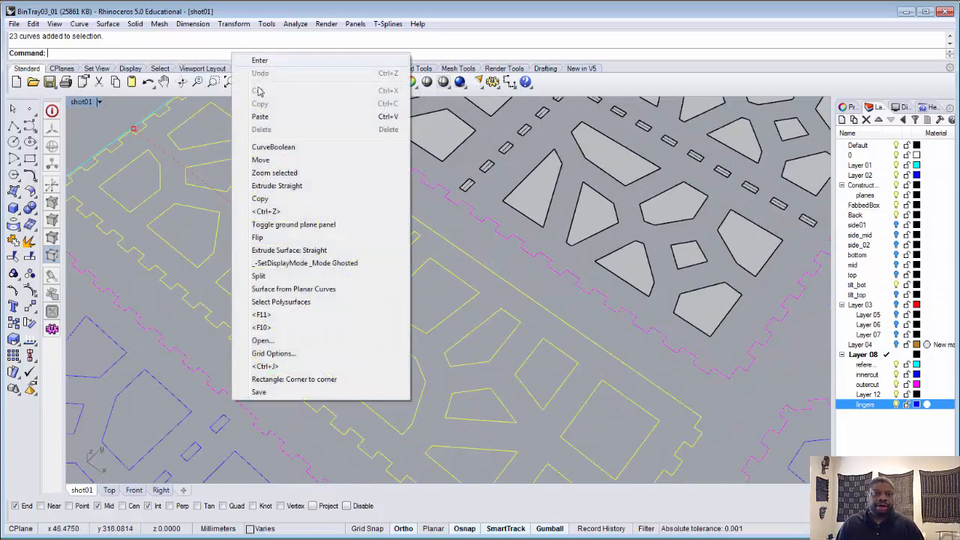
{"action": "left_click", "coordinate": [276, 186]}
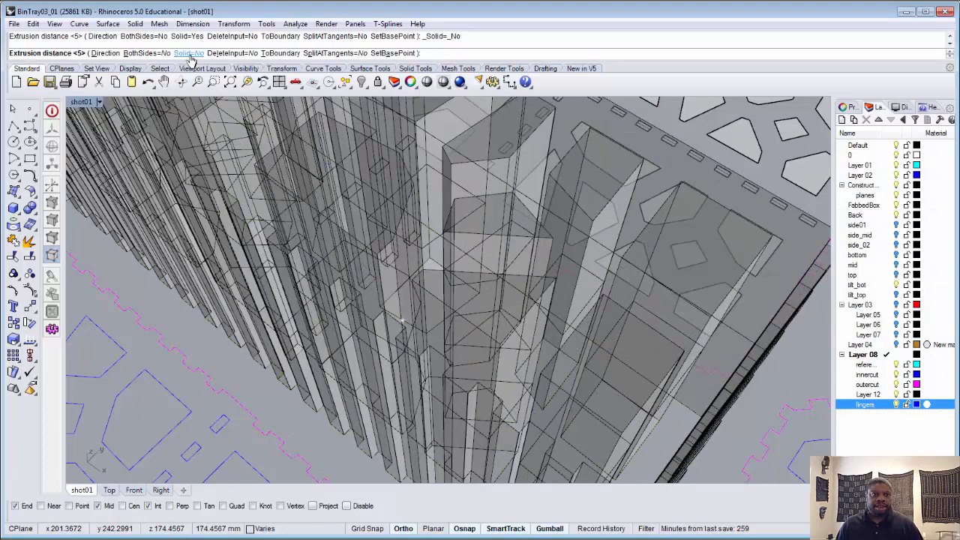
{"action": "left_click", "coordinate": [189, 53]}
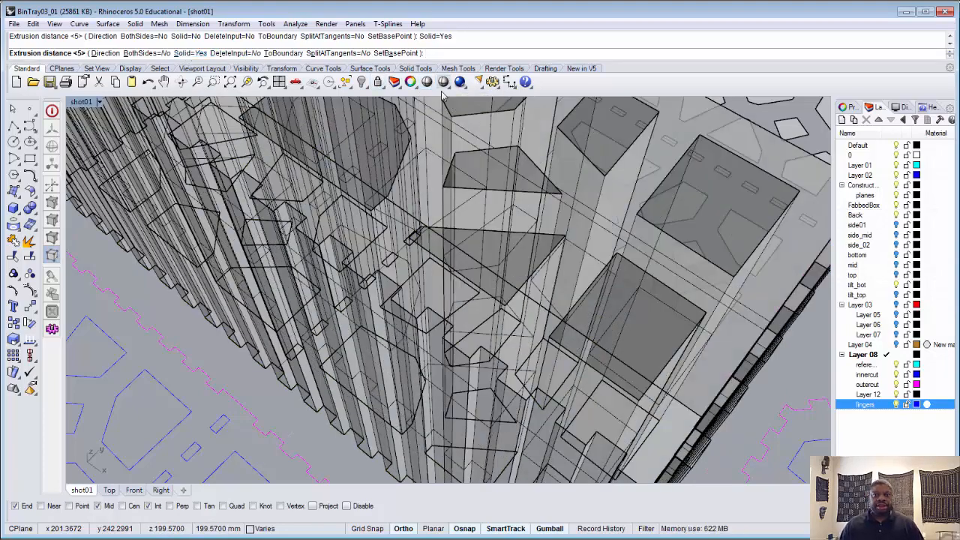
{"action": "key", "text": "Return"}
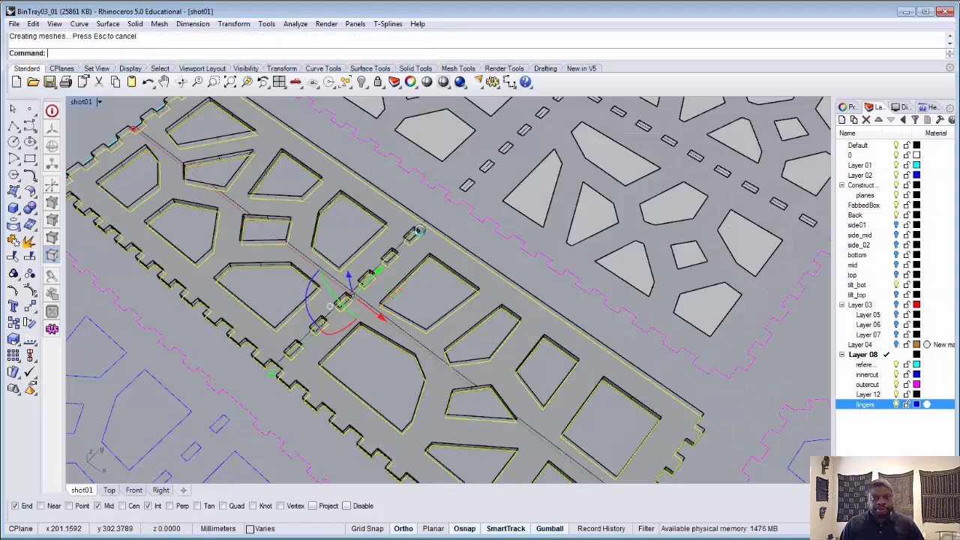
Rotate the newly extruded long panel upright about its long axis.
{"action": "scroll", "coordinate": [420, 235], "scroll_direction": "down", "scroll_amount": 7}
{"action": "scroll", "coordinate": [411, 241], "scroll_direction": "up", "scroll_amount": 9}
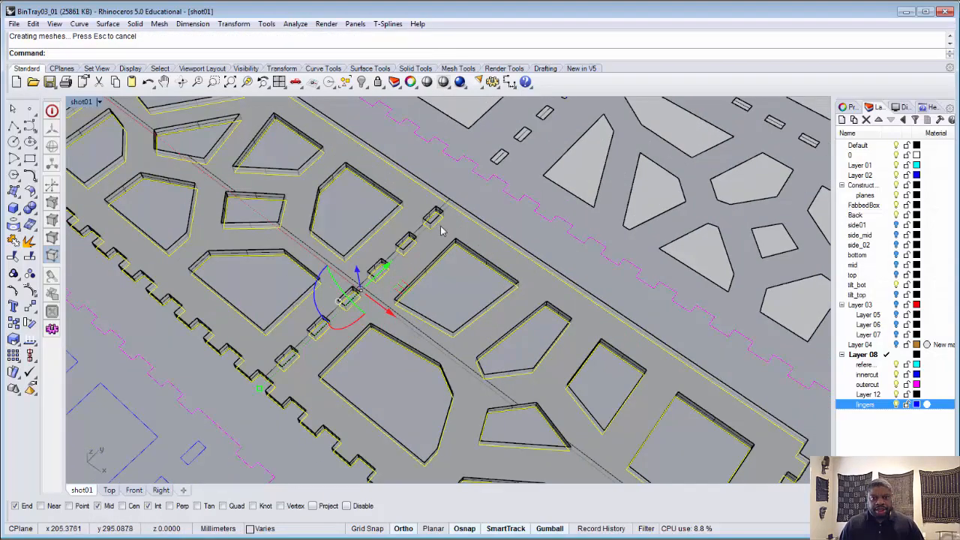
{"action": "left_click", "coordinate": [436, 242]}
{"action": "left_click", "coordinate": [425, 265]}
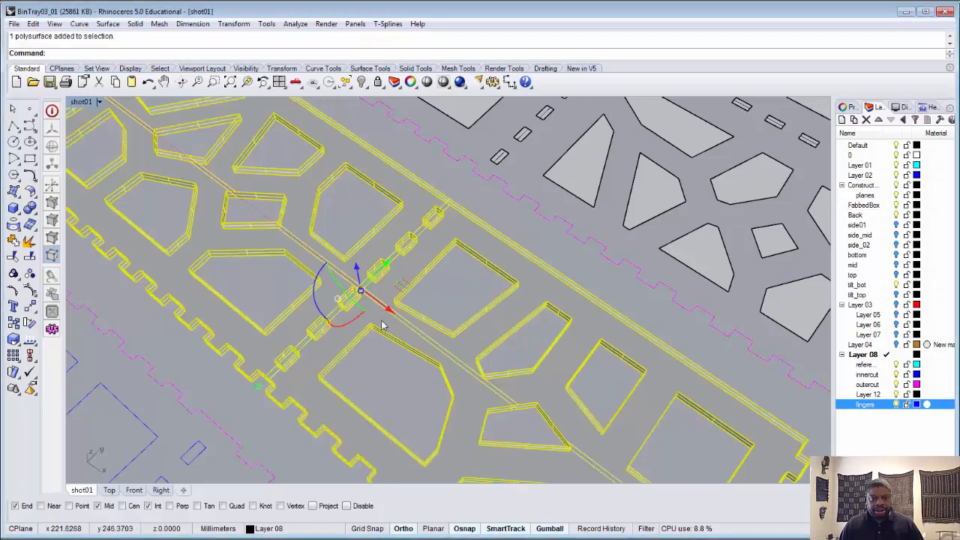
{"action": "left_click_drag", "start_coordinate": [347, 326], "coordinate": [389, 294]}
{"action": "scroll", "coordinate": [391, 291], "scroll_direction": "down", "scroll_amount": 12}
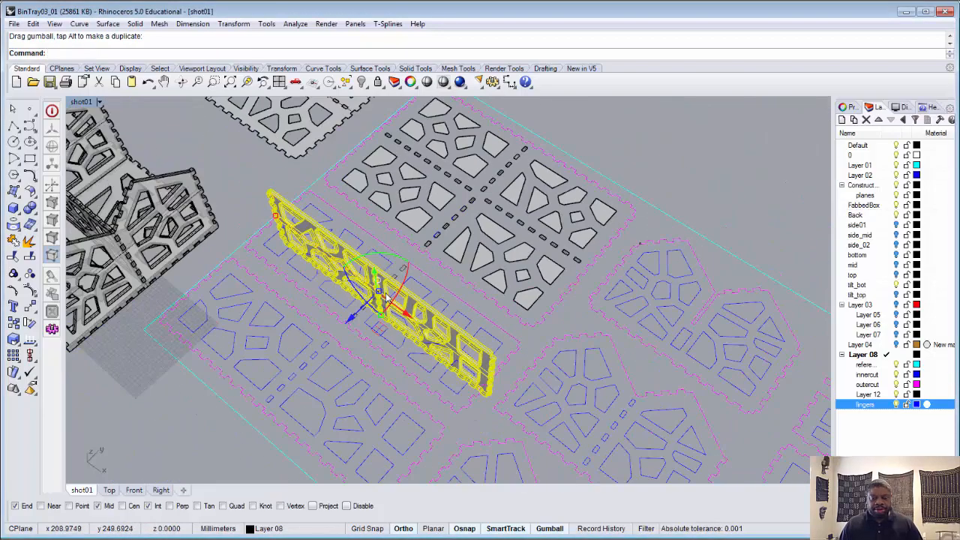
Move the upright panel to the tray's open back, snapping its bottom finger corner near one end to the base's corner notch.
{"action": "scroll", "coordinate": [435, 349], "scroll_direction": "up", "scroll_amount": 10}
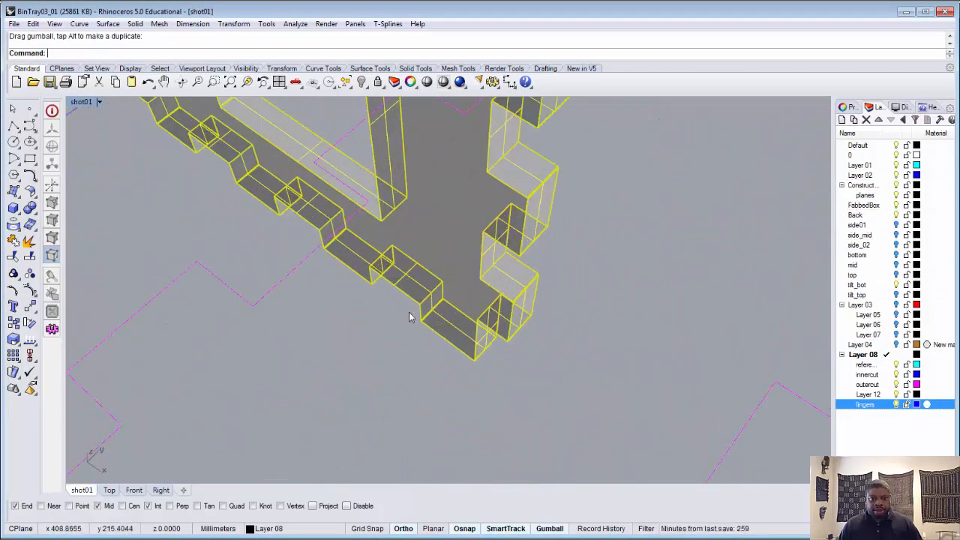
{"action": "left_click", "coordinate": [31, 306]}
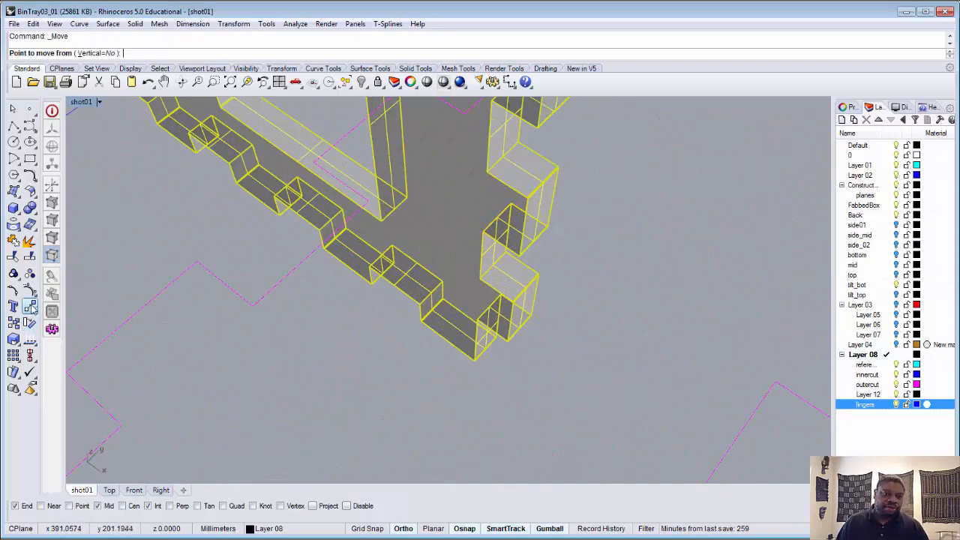
{"action": "left_click", "coordinate": [423, 301]}
{"action": "scroll", "coordinate": [428, 298], "scroll_direction": "down", "scroll_amount": 10}
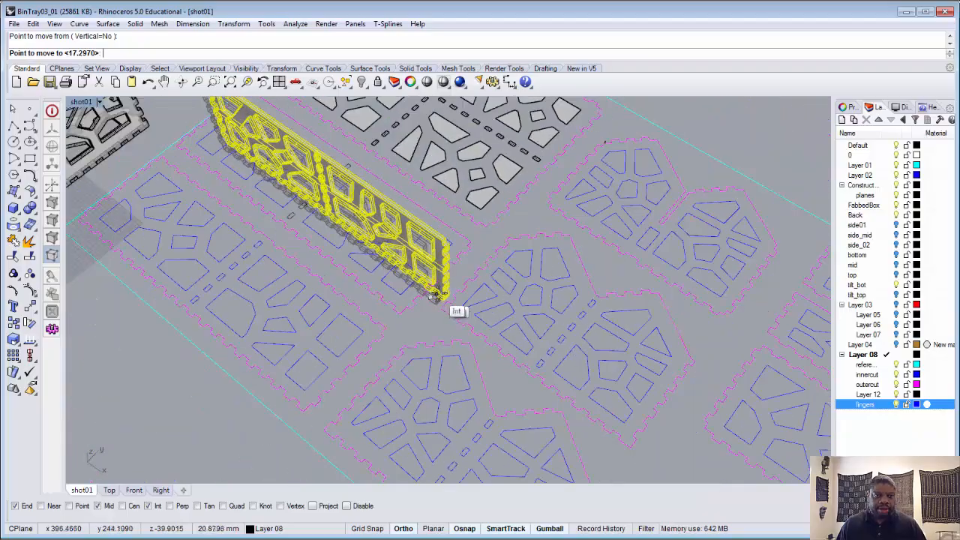
{"action": "scroll", "coordinate": [434, 294], "scroll_direction": "down", "scroll_amount": 5}
{"action": "scroll", "coordinate": [300, 176], "scroll_direction": "up", "scroll_amount": 5}
{"action": "right_click_drag", "start_coordinate": [231, 192], "coordinate": [790, 171]}
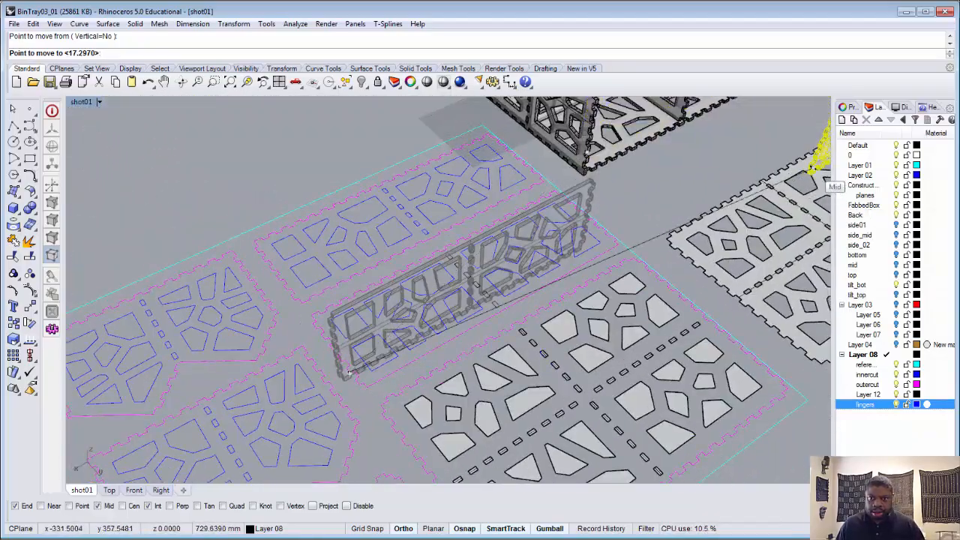
{"action": "scroll", "coordinate": [596, 171], "scroll_direction": "up", "scroll_amount": 8}
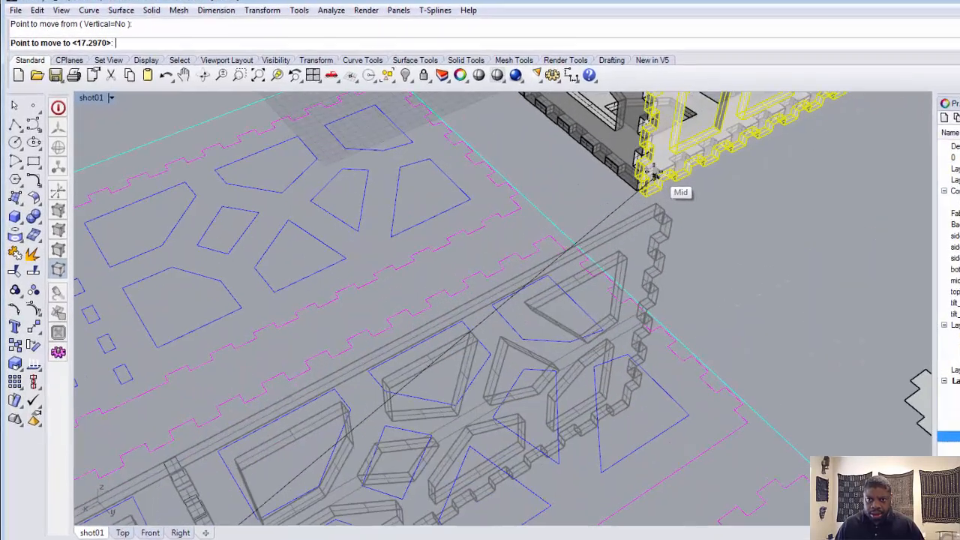
{"action": "scroll", "coordinate": [726, 171], "scroll_direction": "up", "scroll_amount": 5}
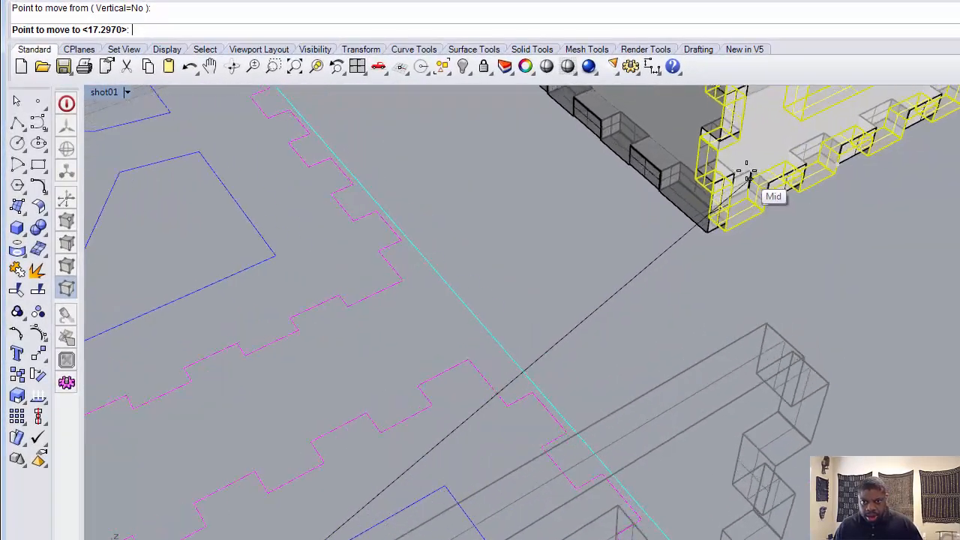
{"action": "left_click", "coordinate": [748, 163]}
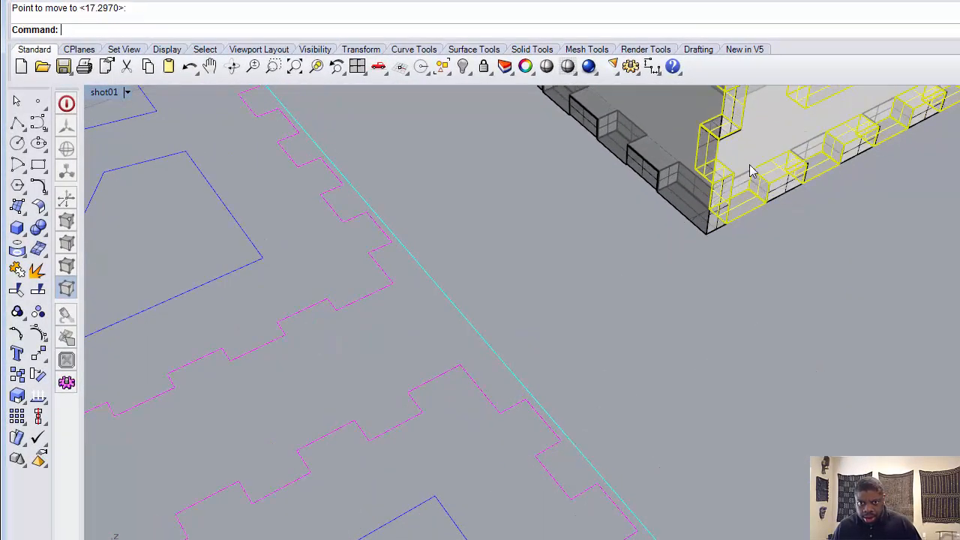
Check how closely the new back panel's bottom fingers line up with the notches along the base edge.
{"action": "right_click_drag", "start_coordinate": [811, 231], "coordinate": [827, 218]}
{"action": "left_click", "coordinate": [317, 67]}
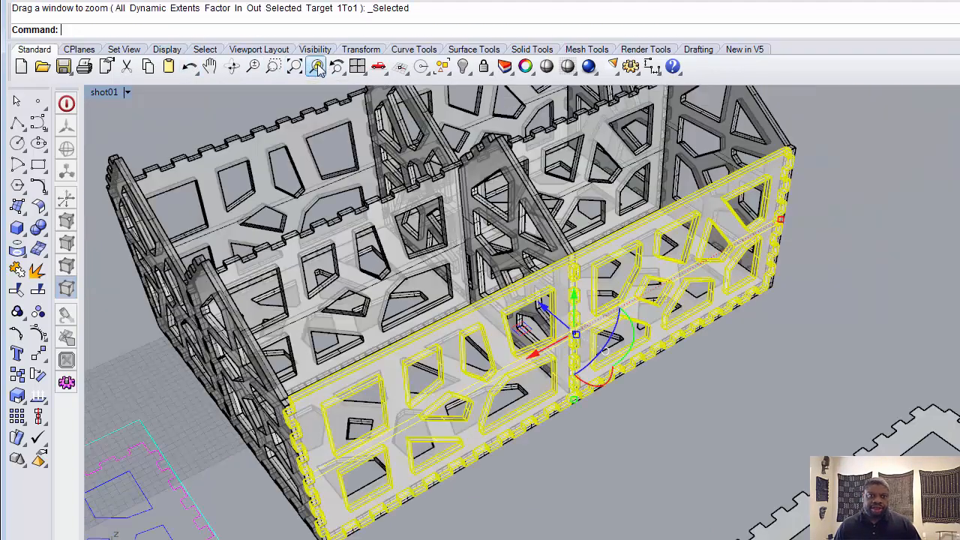
{"action": "scroll", "coordinate": [379, 519], "scroll_direction": "up", "scroll_amount": 10}
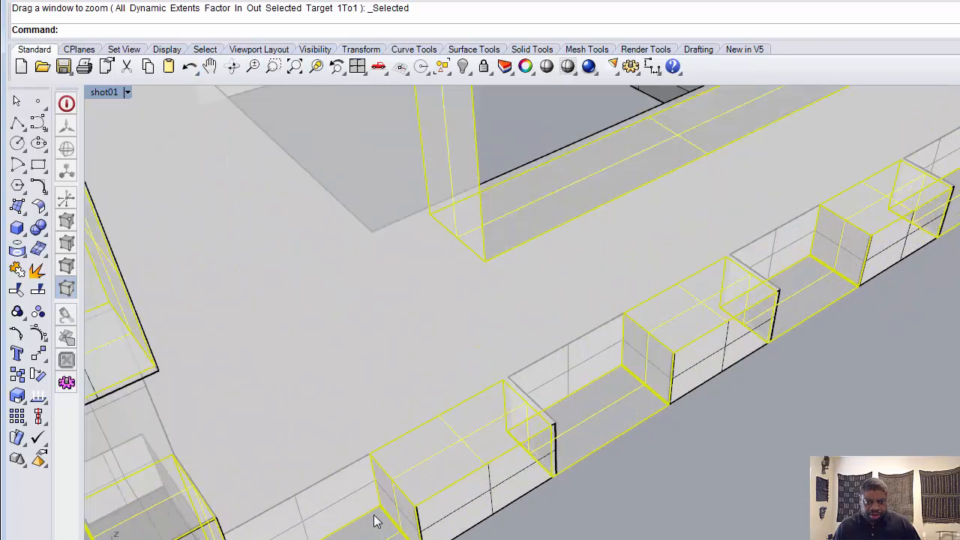
{"action": "scroll", "coordinate": [609, 405], "scroll_direction": "up", "scroll_amount": 5}
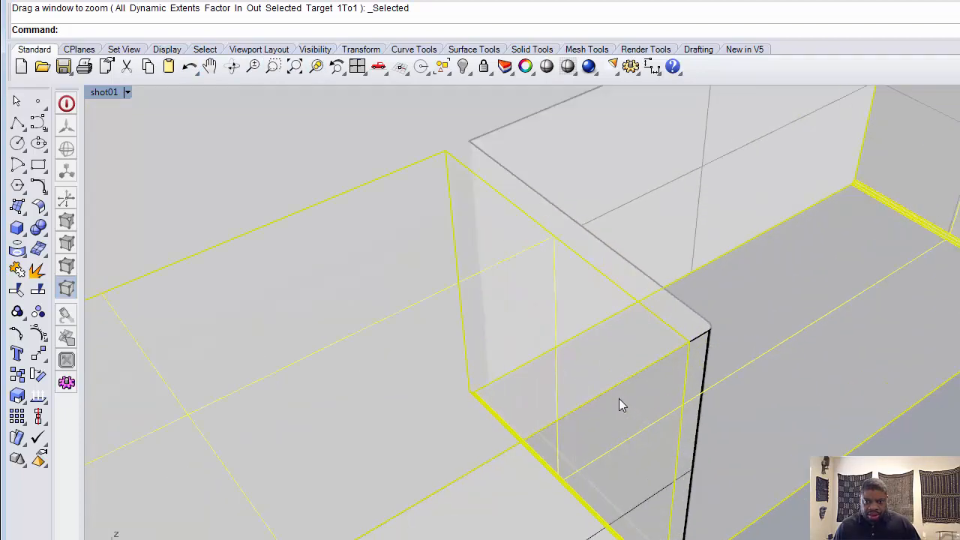
{"action": "scroll", "coordinate": [662, 391], "scroll_direction": "down", "scroll_amount": 10}
{"action": "scroll", "coordinate": [426, 496], "scroll_direction": "up", "scroll_amount": 12}
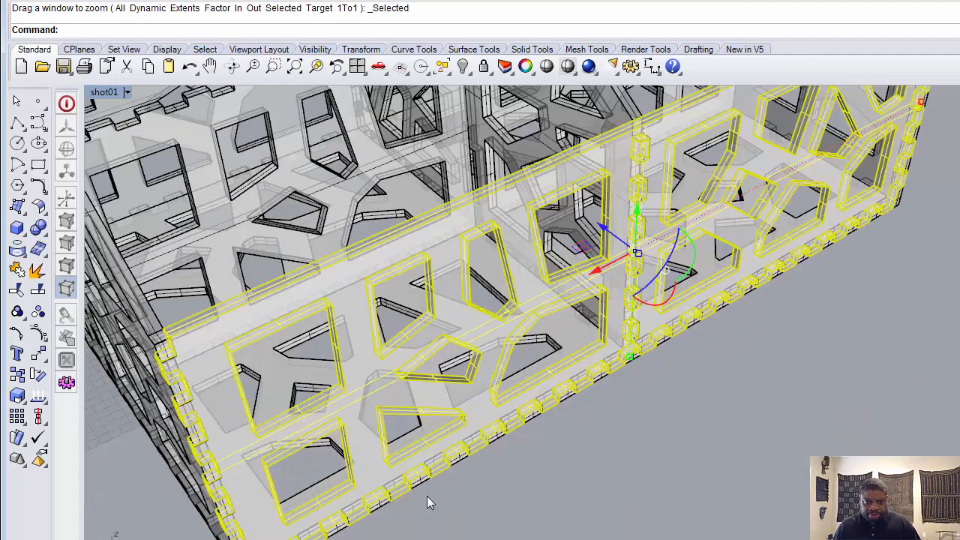
{"action": "scroll", "coordinate": [360, 478], "scroll_direction": "down", "scroll_amount": 3}
{"action": "scroll", "coordinate": [361, 475], "scroll_direction": "up", "scroll_amount": 3}
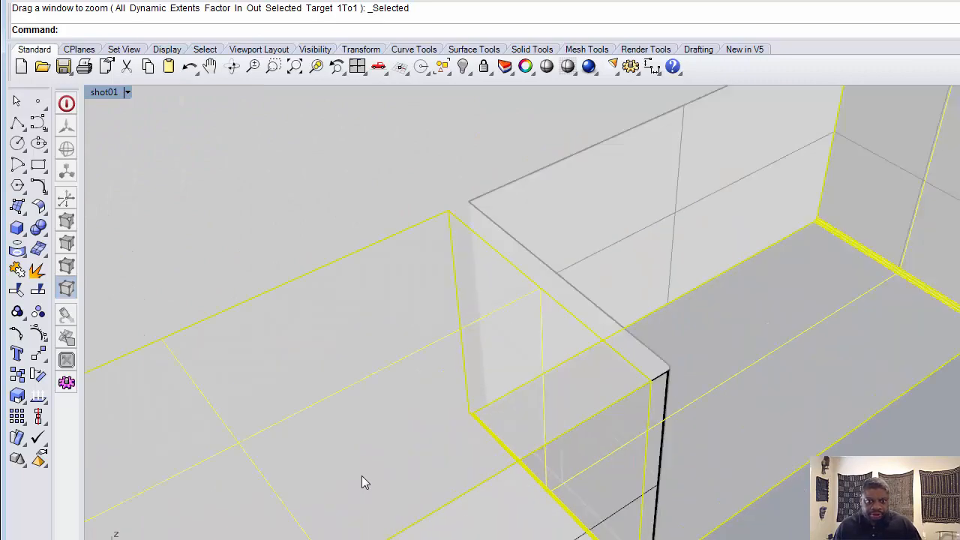
{"action": "scroll", "coordinate": [427, 496], "scroll_direction": "down", "scroll_amount": 10}
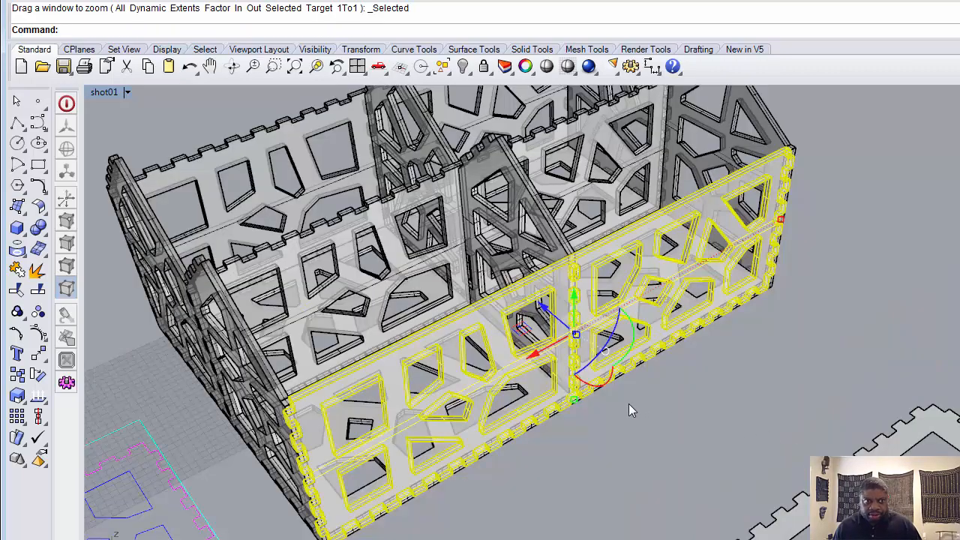
{"action": "scroll", "coordinate": [558, 420], "scroll_direction": "up", "scroll_amount": 15}
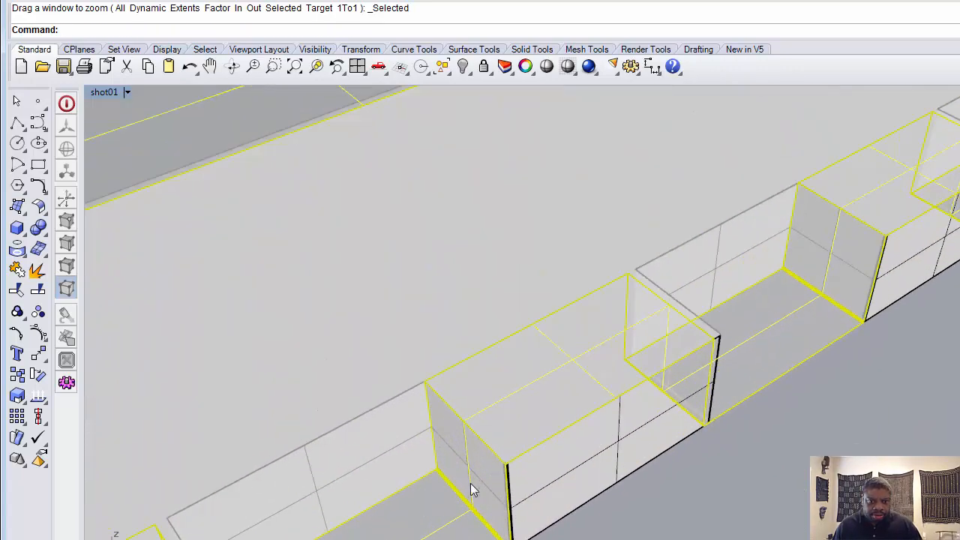
{"action": "scroll", "coordinate": [518, 480], "scroll_direction": "up", "scroll_amount": 5}
{"action": "scroll", "coordinate": [498, 452], "scroll_direction": "up", "scroll_amount": 3}
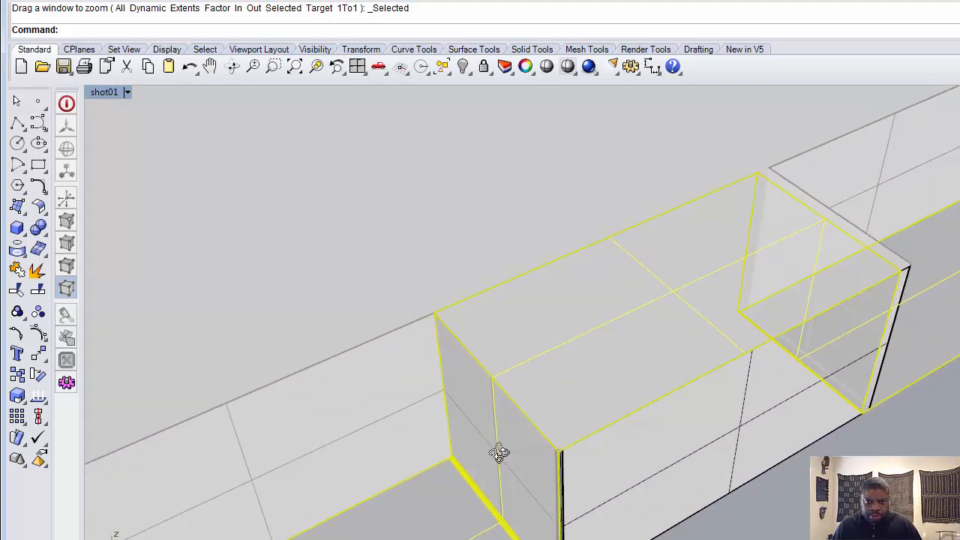
Shift the back panel slightly along the base edge, snapping its bottom finger corner to the matching base notch corner, and deselect it.
{"action": "right_click_drag", "start_coordinate": [499, 452], "coordinate": [537, 342], "text": "shift"}
{"action": "right_click_drag", "start_coordinate": [490, 469], "coordinate": [468, 486], "text": "shift"}
{"action": "scroll", "coordinate": [945, 180], "scroll_direction": "up", "scroll_amount": 1}
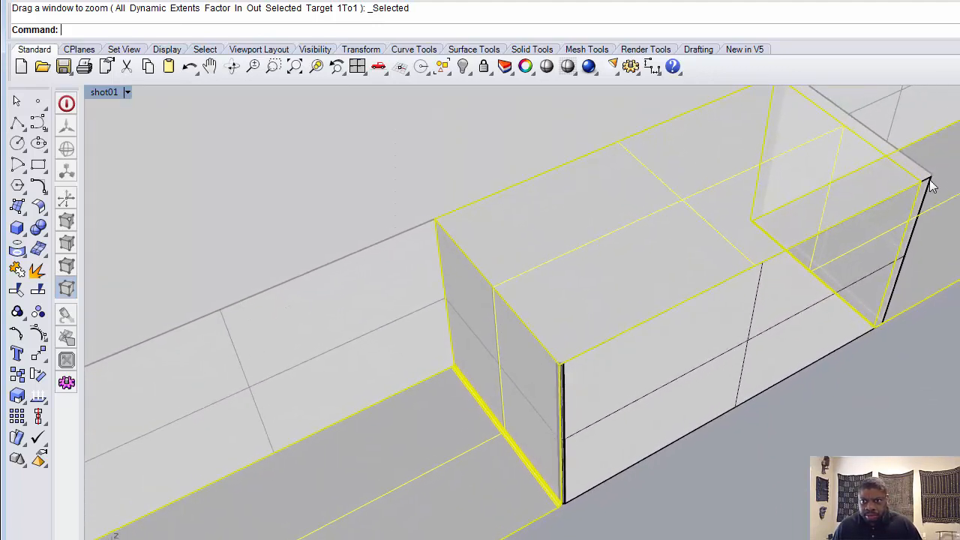
{"action": "left_click", "coordinate": [37, 357]}
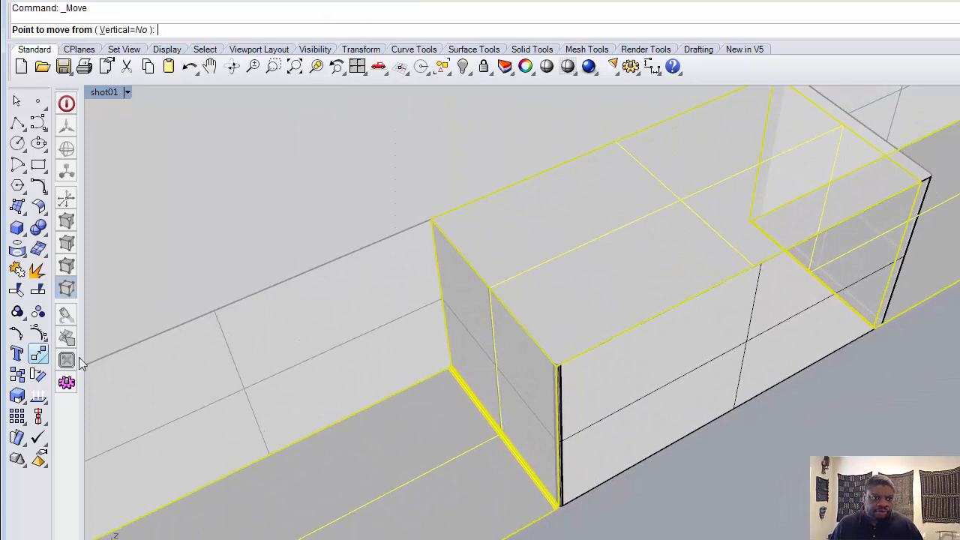
{"action": "left_click", "coordinate": [923, 179]}
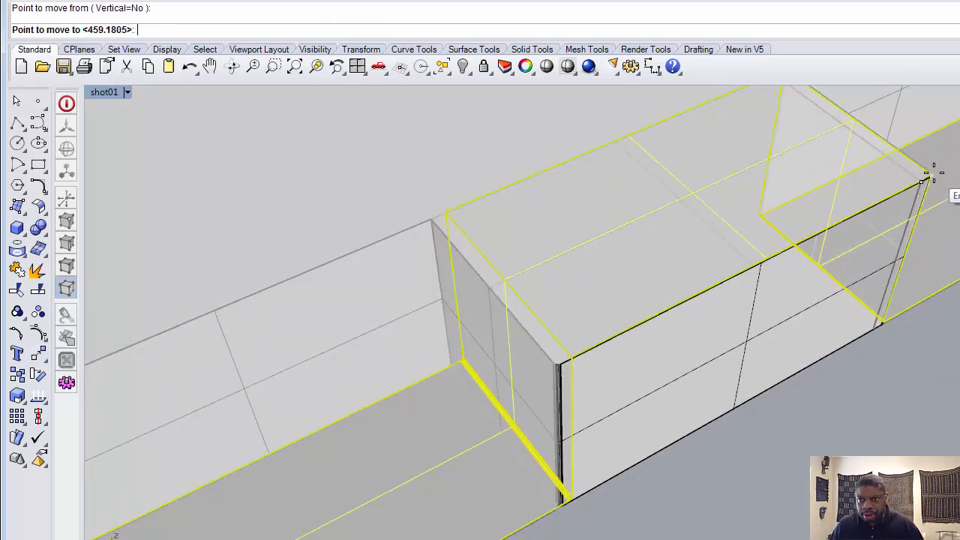
{"action": "left_click", "coordinate": [932, 174]}
{"action": "scroll", "coordinate": [570, 366], "scroll_direction": "down", "scroll_amount": 10}
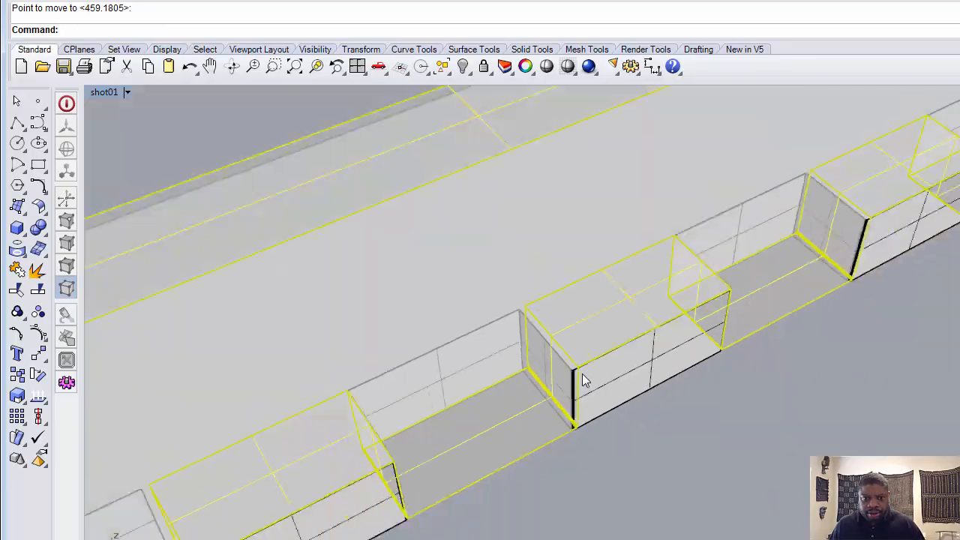
{"action": "scroll", "coordinate": [552, 360], "scroll_direction": "down", "scroll_amount": 2}
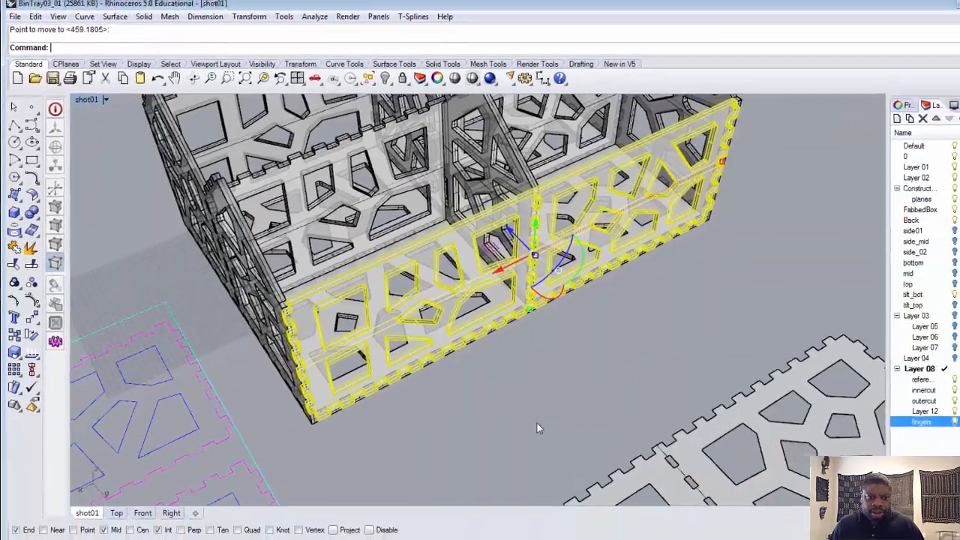
{"action": "left_click", "coordinate": [609, 464]}
Examine the assembled tray from several angles, including the back panel, the dividers and the finger joints at the corners.
{"action": "right_click_drag", "start_coordinate": [610, 464], "coordinate": [646, 398]}
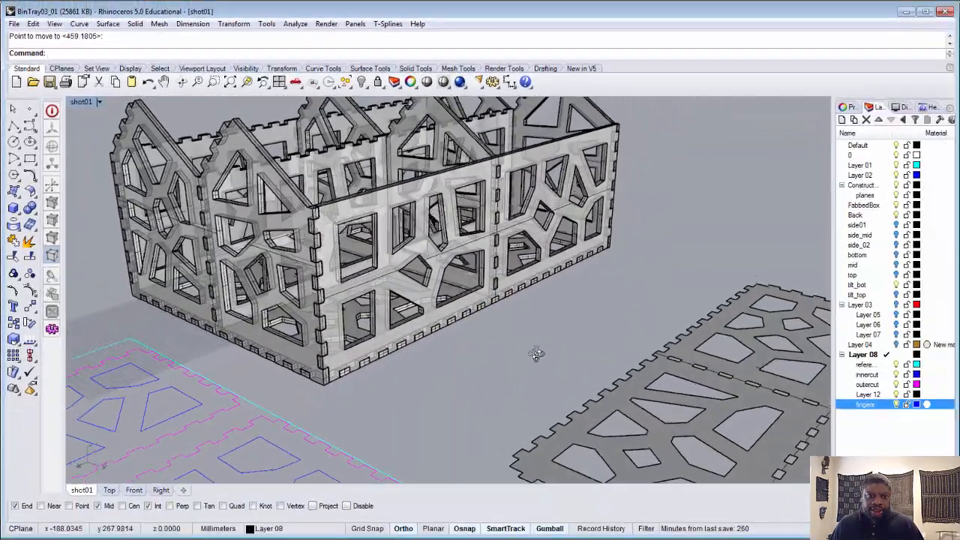
{"action": "right_click_drag", "start_coordinate": [536, 353], "coordinate": [525, 441]}
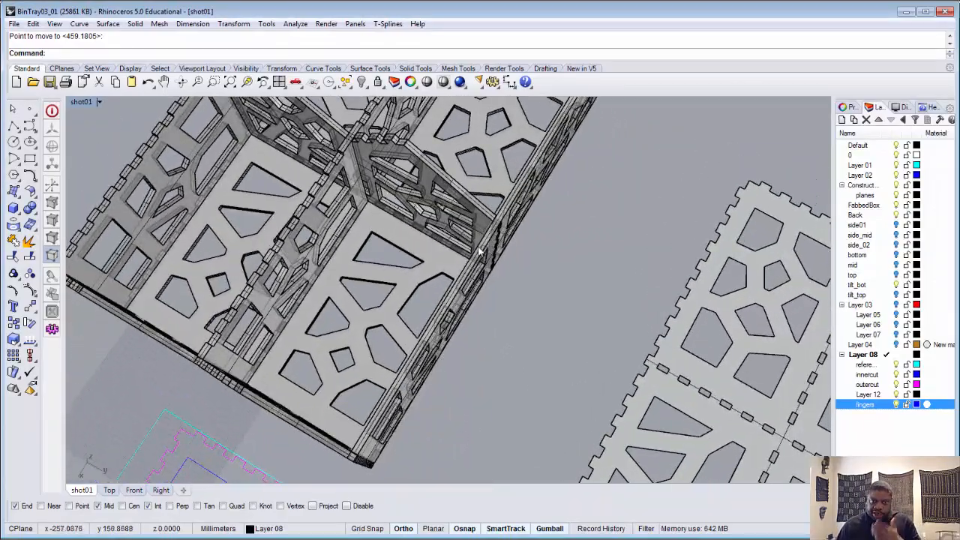
{"action": "scroll", "coordinate": [461, 274], "scroll_direction": "down", "scroll_amount": 5}
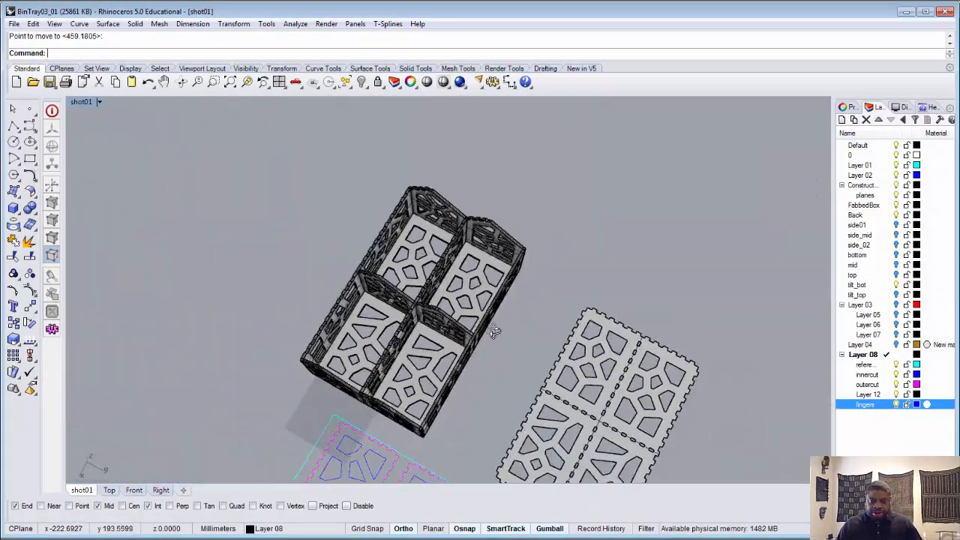
{"action": "right_click_drag", "start_coordinate": [494, 332], "coordinate": [533, 330]}
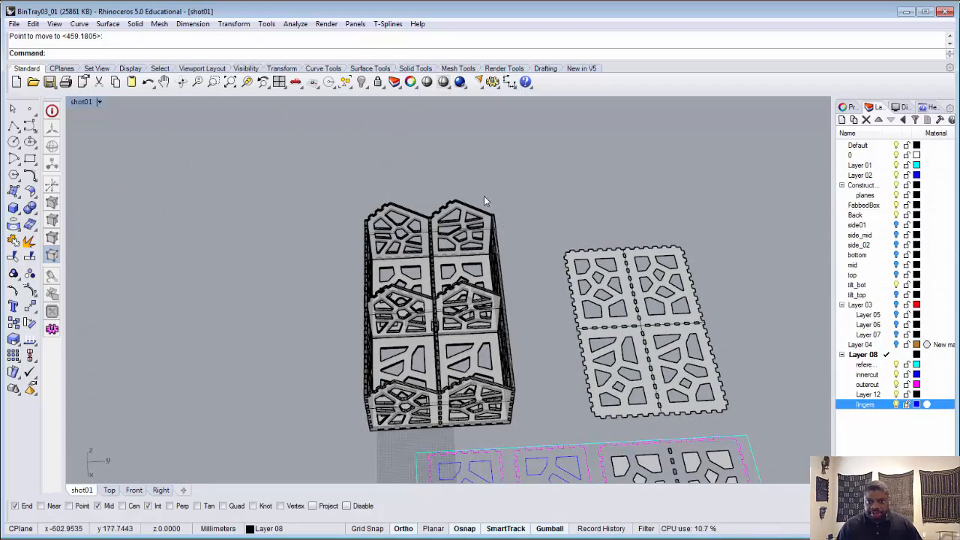
{"action": "scroll", "coordinate": [528, 312], "scroll_direction": "up", "scroll_amount": 4}
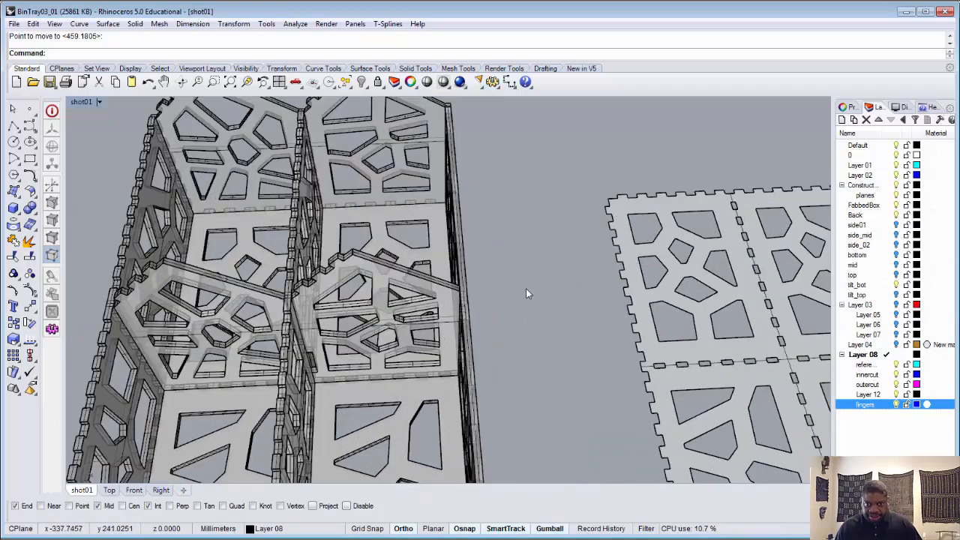
{"action": "scroll", "coordinate": [526, 290], "scroll_direction": "down", "scroll_amount": 4}
{"action": "scroll", "coordinate": [527, 303], "scroll_direction": "up", "scroll_amount": 5}
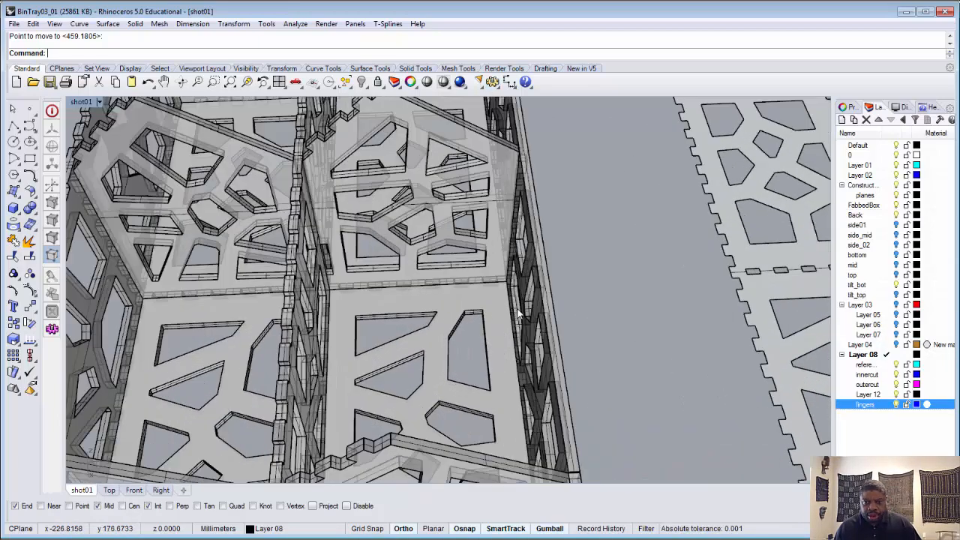
{"action": "scroll", "coordinate": [536, 302], "scroll_direction": "down", "scroll_amount": 5}
{"action": "scroll", "coordinate": [403, 363], "scroll_direction": "up", "scroll_amount": 8}
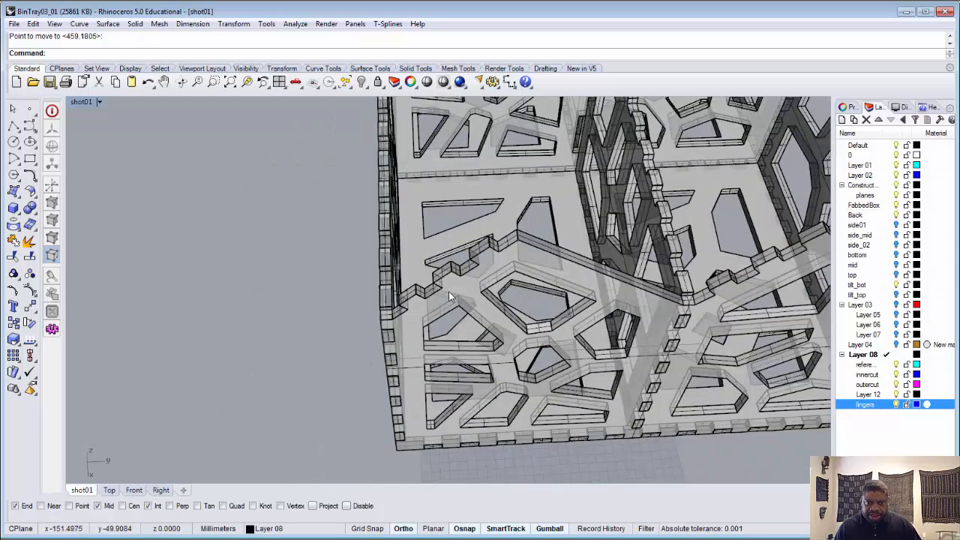
{"action": "scroll", "coordinate": [392, 320], "scroll_direction": "up", "scroll_amount": 5}
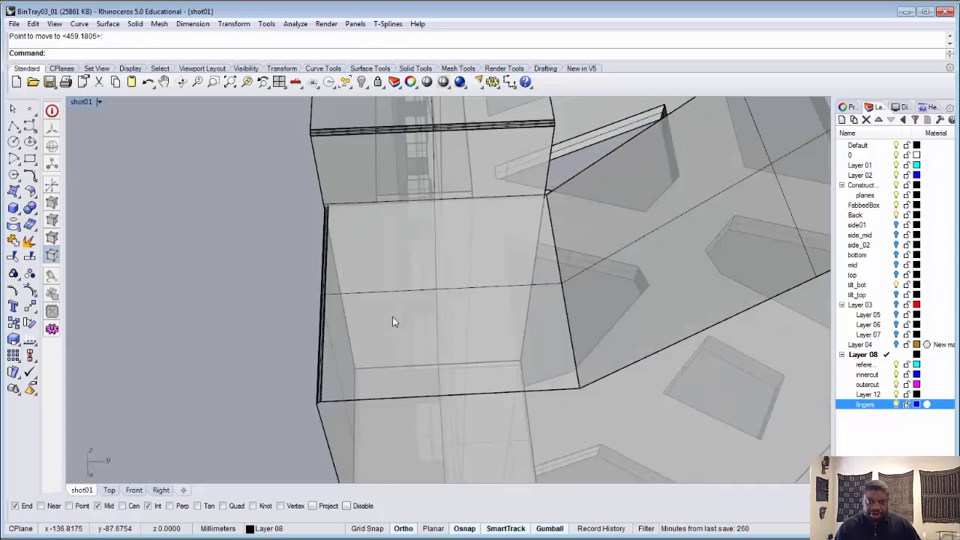
{"action": "scroll", "coordinate": [396, 320], "scroll_direction": "down", "scroll_amount": 5}
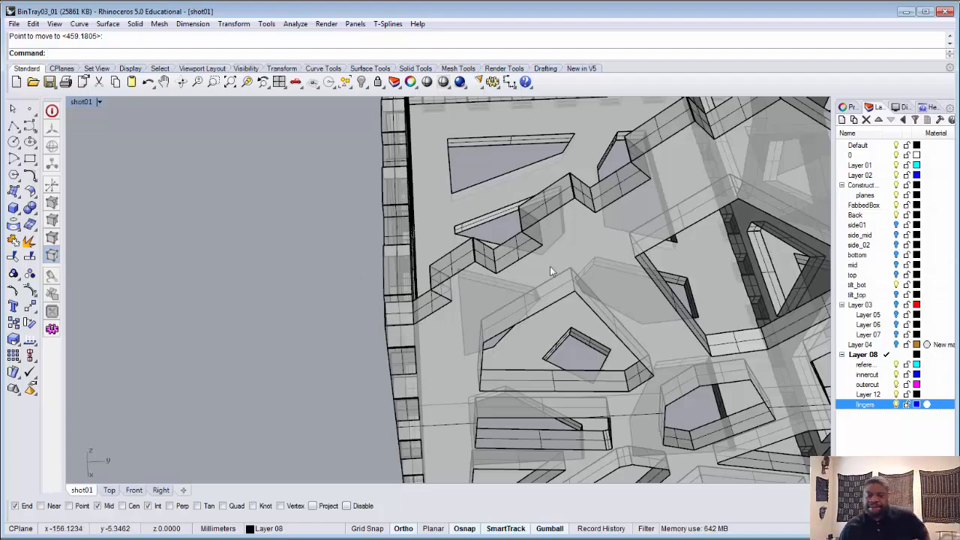
{"action": "scroll", "coordinate": [549, 266], "scroll_direction": "down", "scroll_amount": 10}
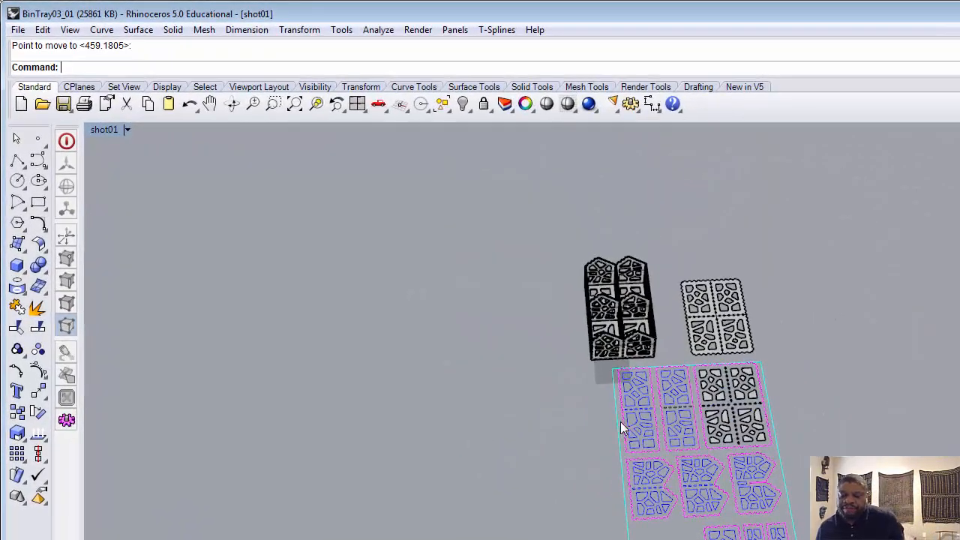
Extrude the outline, cutouts and slots of the outermost narrow long panel at the cut sheet's far end into a 5 mm solid.
{"action": "right_click_drag", "start_coordinate": [620, 421], "coordinate": [838, 321]}
{"action": "scroll", "coordinate": [885, 325], "scroll_direction": "up", "scroll_amount": 4}
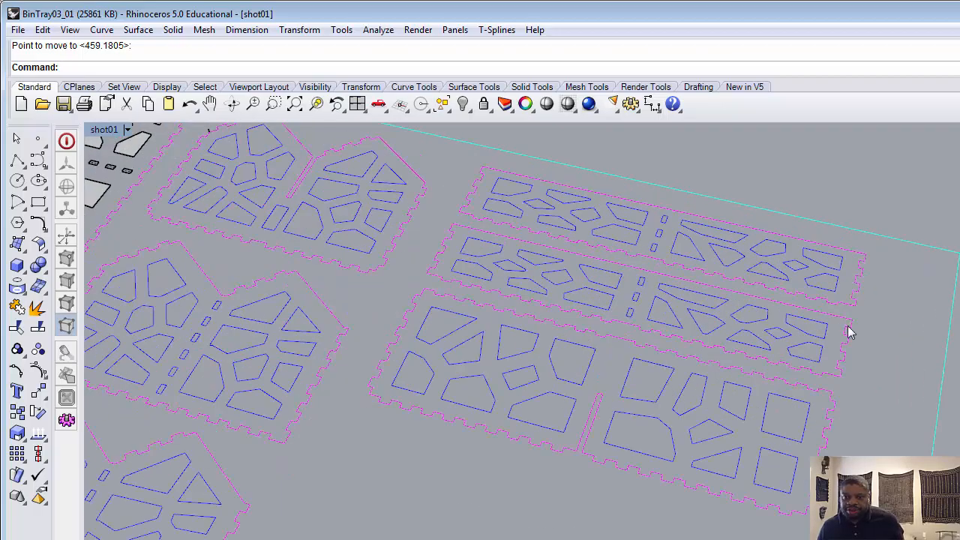
{"action": "right_click_drag", "start_coordinate": [338, 320], "coordinate": [391, 314]}
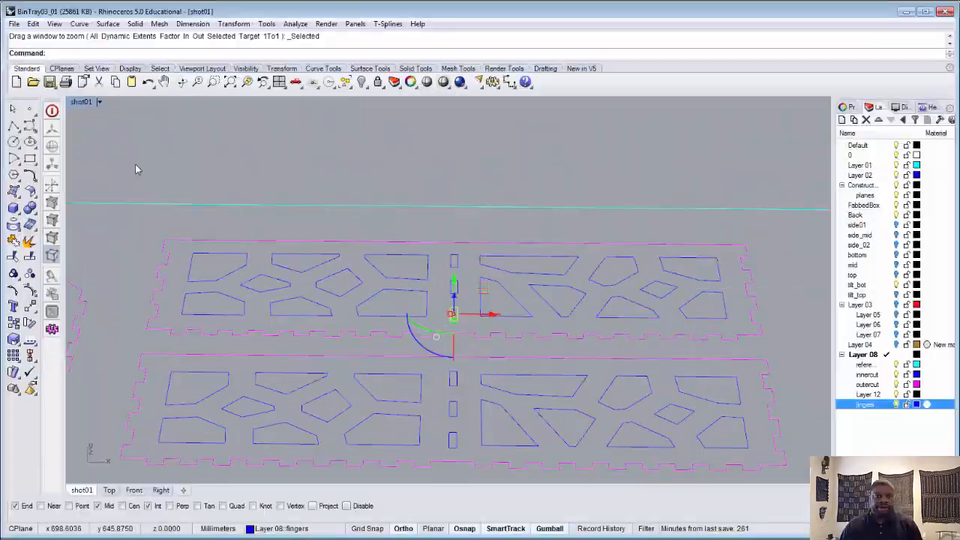
{"action": "left_click_drag", "start_coordinate": [135, 163], "coordinate": [792, 349]}
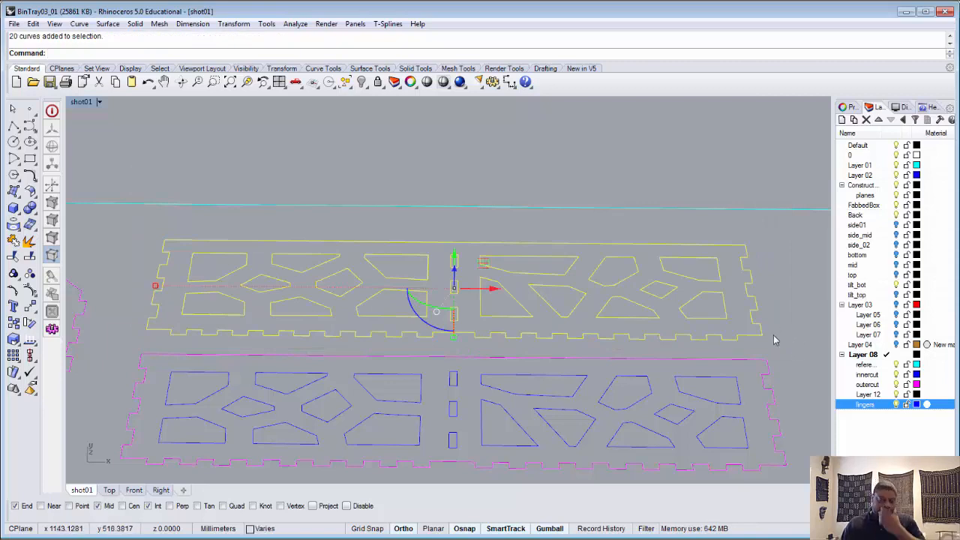
{"action": "right_click", "coordinate": [269, 57]}
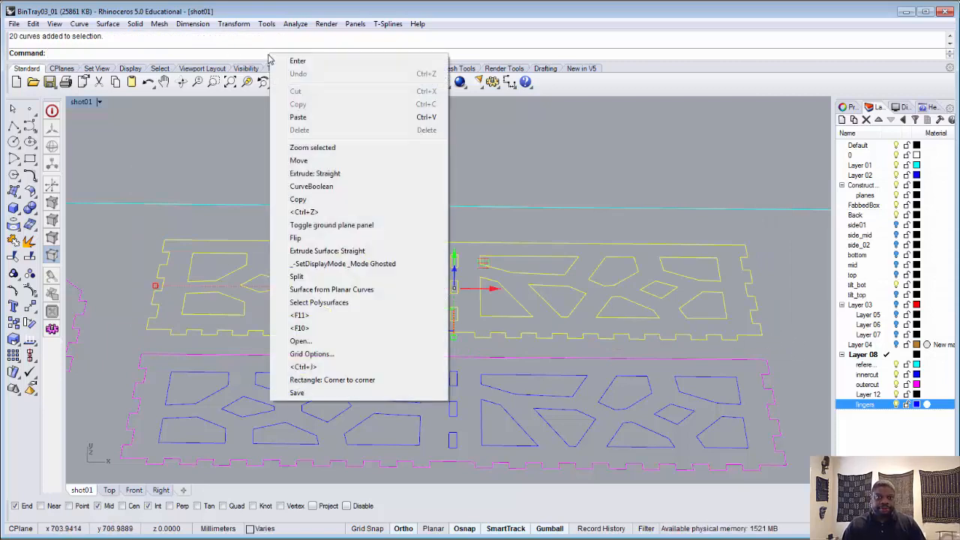
{"action": "left_click", "coordinate": [328, 174]}
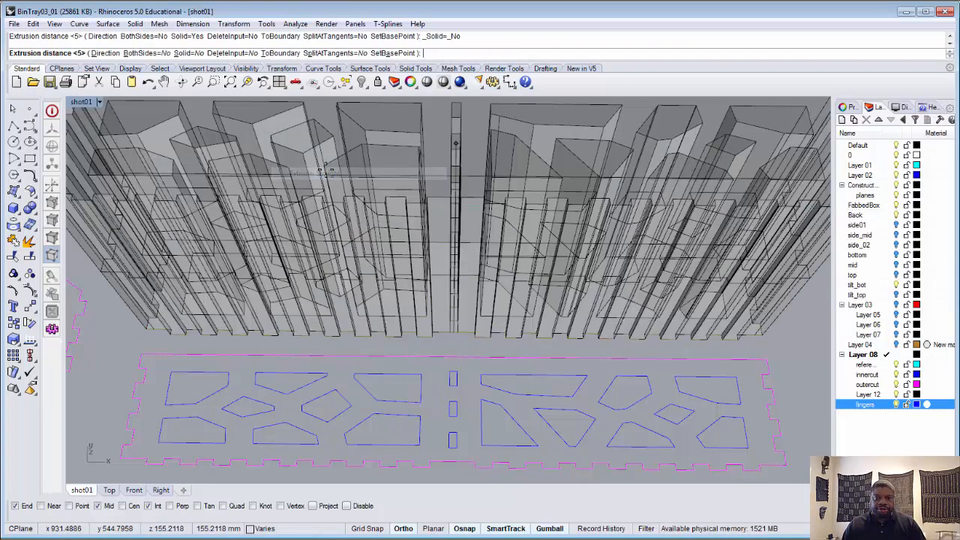
{"action": "left_click", "coordinate": [190, 52]}
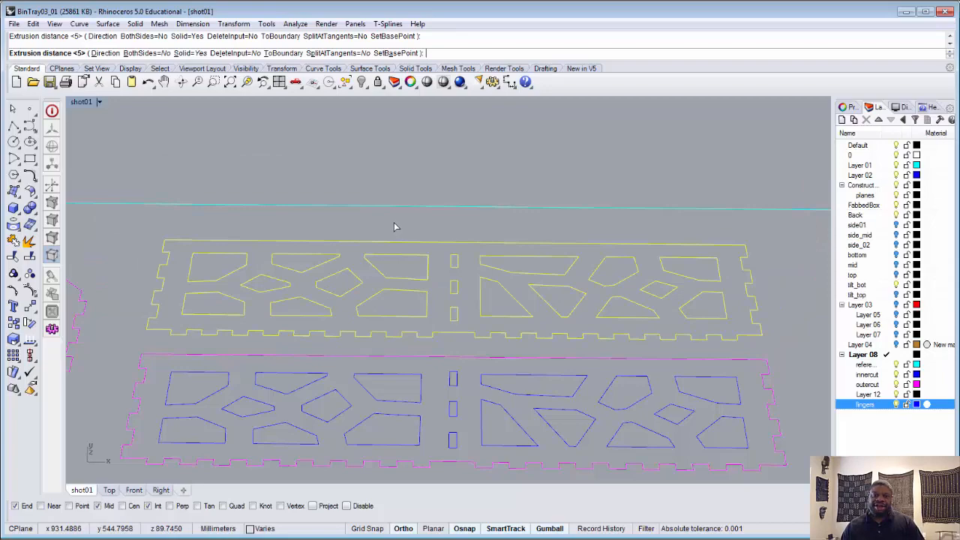
{"action": "left_click", "coordinate": [394, 222]}
Rotate the newly extruded narrow panel solid upright about its long axis, undoing the attempt made with the flat curves selected.
{"action": "scroll", "coordinate": [427, 249], "scroll_direction": "down", "scroll_amount": 5}
{"action": "right_click_drag", "start_coordinate": [442, 256], "coordinate": [338, 249]}
{"action": "scroll", "coordinate": [535, 211], "scroll_direction": "down", "scroll_amount": 3}
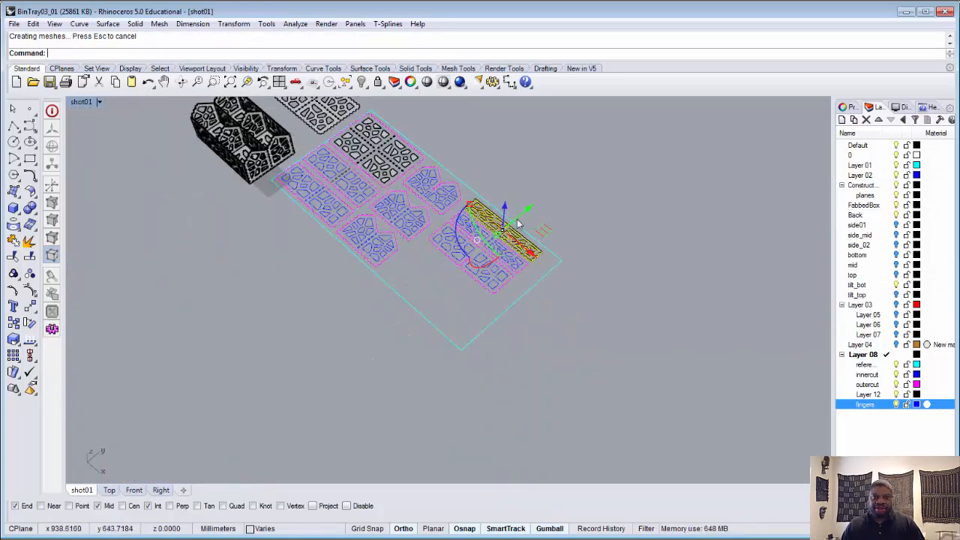
{"action": "scroll", "coordinate": [517, 224], "scroll_direction": "up", "scroll_amount": 6}
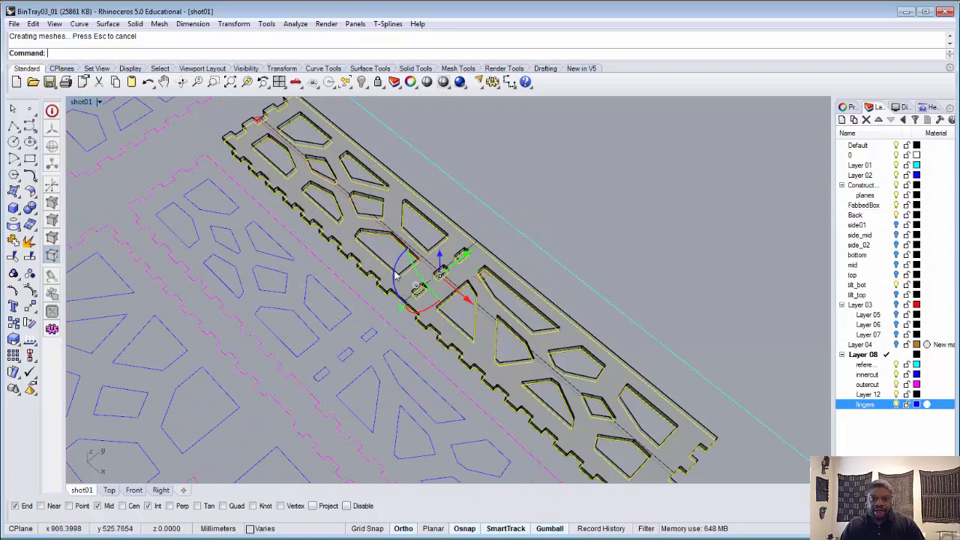
{"action": "left_click_drag", "start_coordinate": [396, 266], "coordinate": [428, 316]}
{"action": "key", "text": "ctrl+z"}
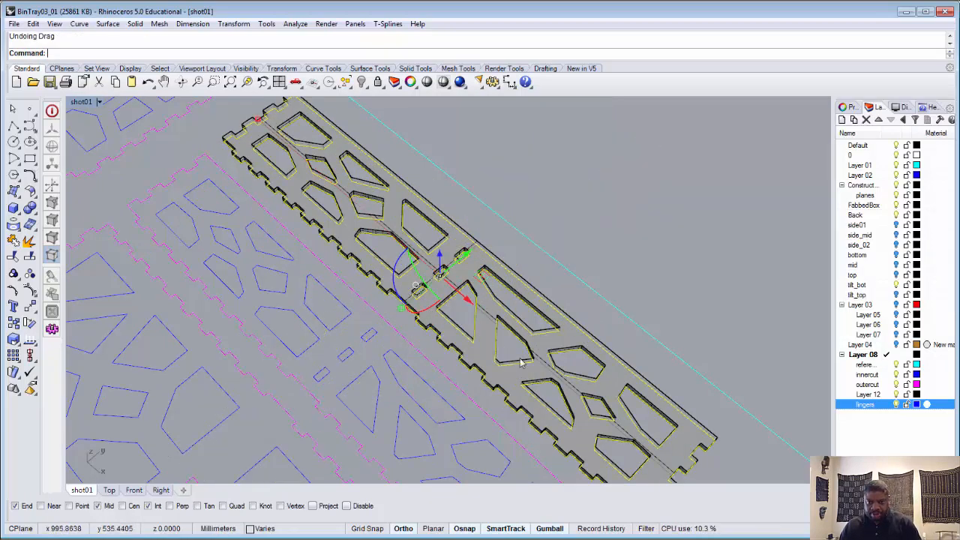
{"action": "left_click", "coordinate": [620, 384]}
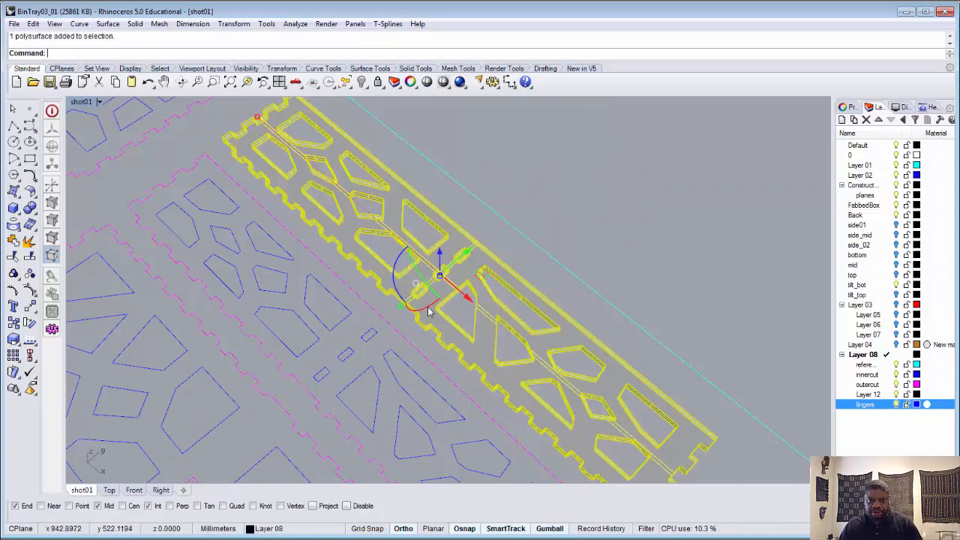
{"action": "left_click_drag", "start_coordinate": [432, 308], "coordinate": [467, 318]}
Move the upright narrow panel onto the tray's low front wall, snapping its bottom finger corner near one end to the wall's top corner.
{"action": "scroll", "coordinate": [466, 320], "scroll_direction": "down", "scroll_amount": 7}
{"action": "right_click_drag", "start_coordinate": [514, 386], "coordinate": [486, 373]}
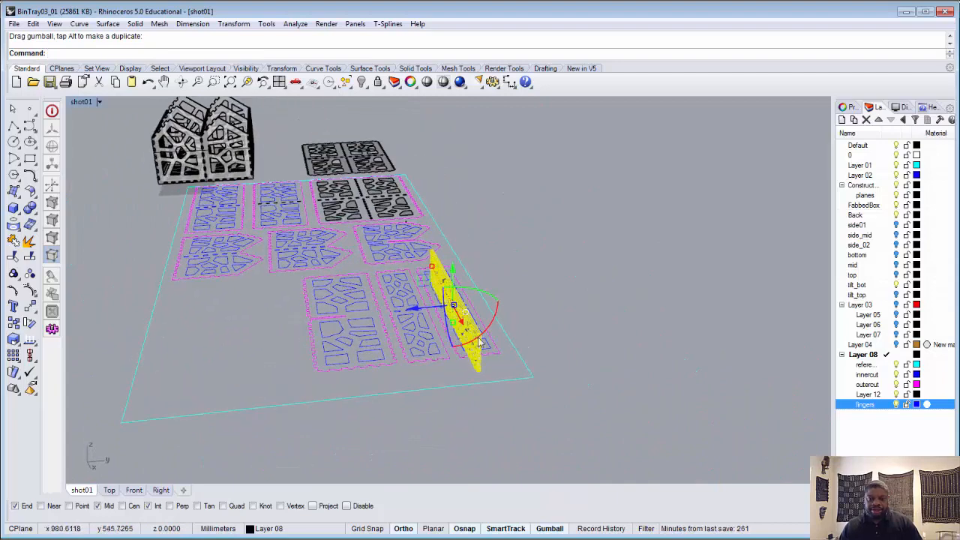
{"action": "scroll", "coordinate": [465, 392], "scroll_direction": "up", "scroll_amount": 4}
{"action": "scroll", "coordinate": [516, 318], "scroll_direction": "up", "scroll_amount": 12}
{"action": "right_click_drag", "start_coordinate": [521, 320], "coordinate": [546, 326]}
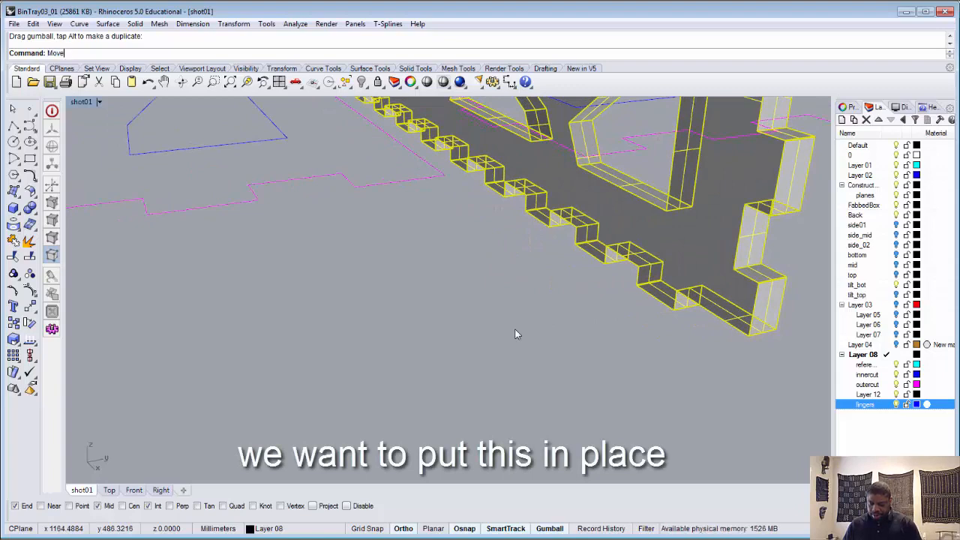
{"action": "left_click", "coordinate": [700, 280]}
{"action": "scroll", "coordinate": [690, 292], "scroll_direction": "down", "scroll_amount": 15}
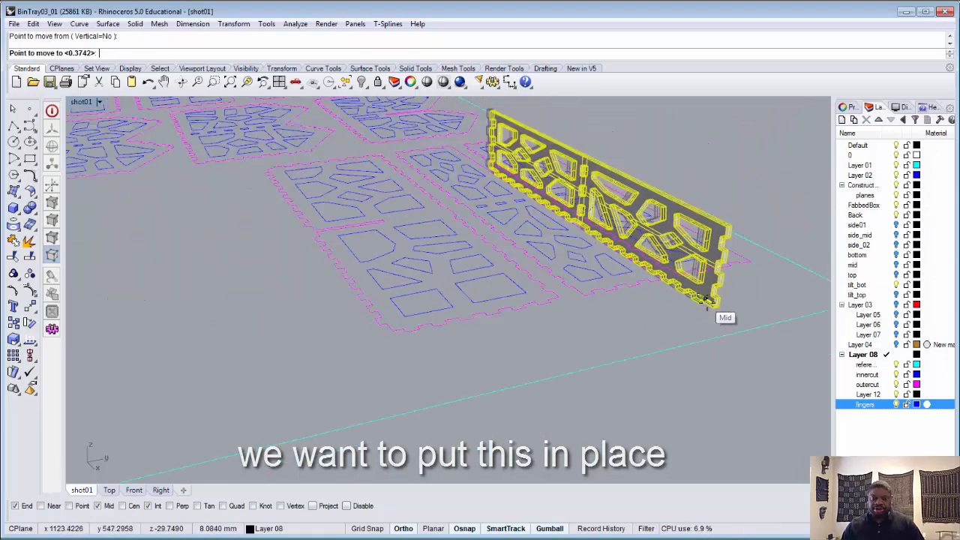
{"action": "scroll", "coordinate": [488, 225], "scroll_direction": "up", "scroll_amount": 12}
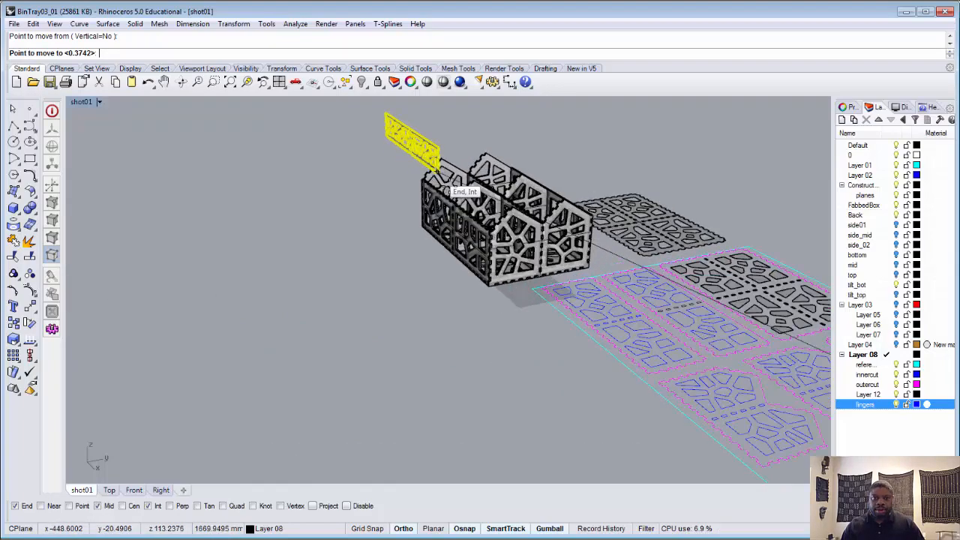
{"action": "scroll", "coordinate": [486, 223], "scroll_direction": "up", "scroll_amount": 1}
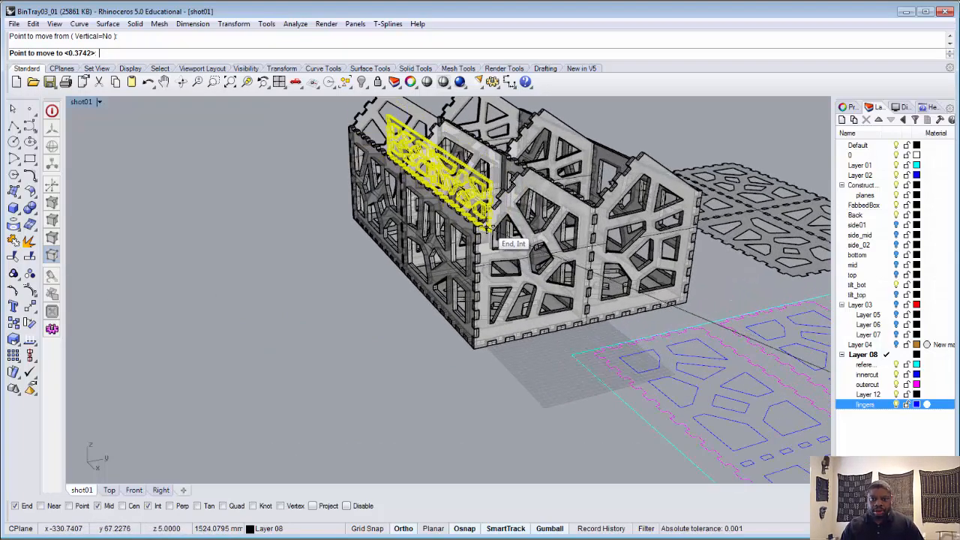
{"action": "right_click_drag", "start_coordinate": [486, 226], "coordinate": [514, 225]}
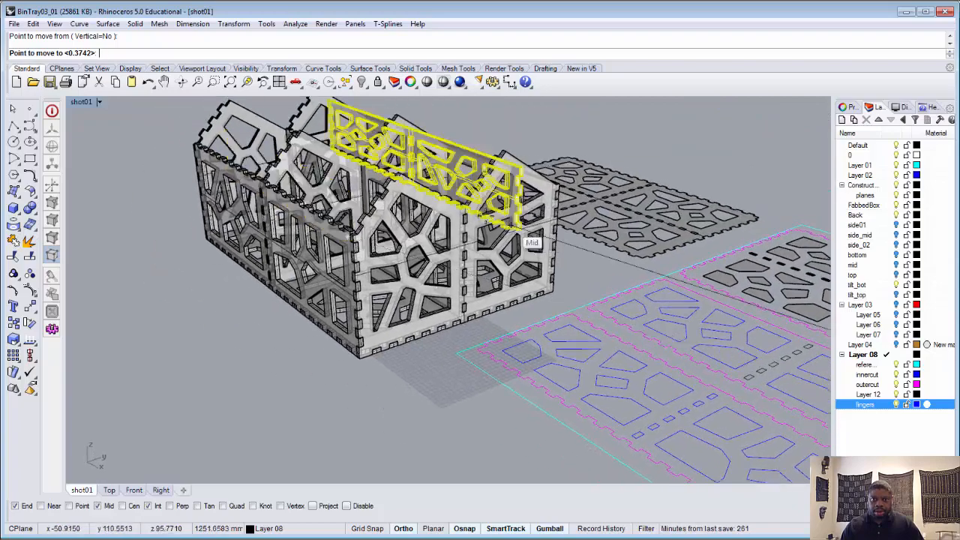
{"action": "right_click_drag", "start_coordinate": [347, 212], "coordinate": [363, 236]}
{"action": "left_click", "coordinate": [360, 235]}
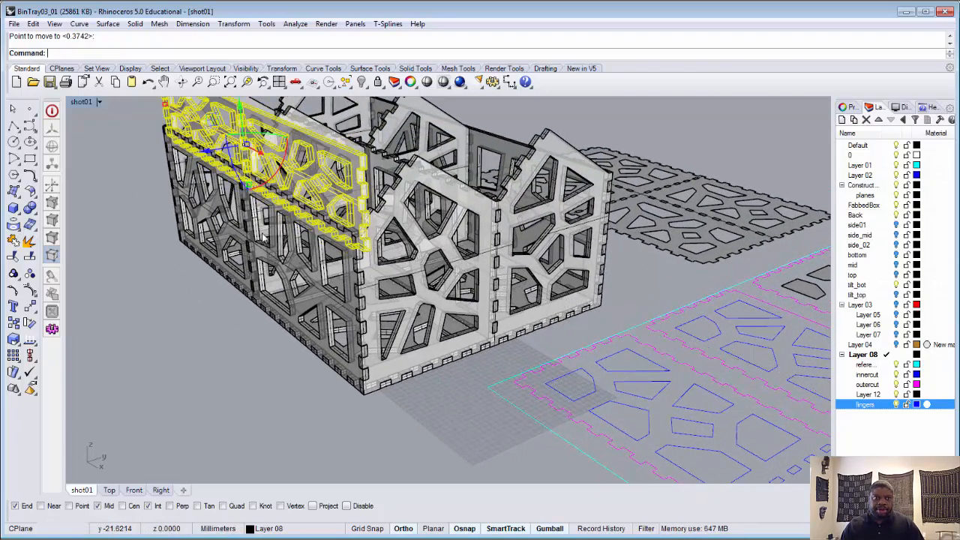
Raise the narrow panel so the inner corner of its bottom finger notch snaps to the front wall's top finger corner near the side wall.
{"action": "left_click", "coordinate": [246, 82]}
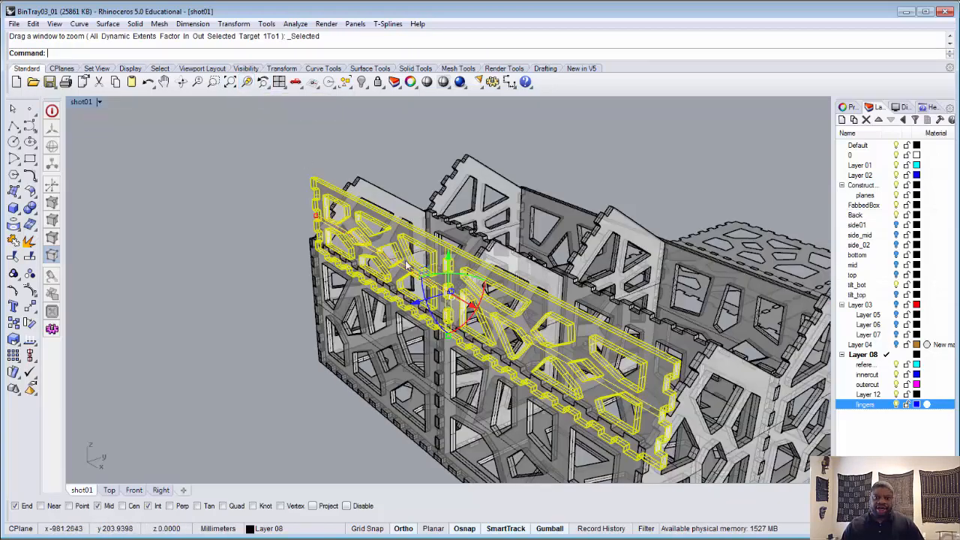
{"action": "right_click_drag", "start_coordinate": [683, 415], "coordinate": [514, 304]}
{"action": "scroll", "coordinate": [445, 328], "scroll_direction": "up", "scroll_amount": 10}
{"action": "scroll", "coordinate": [444, 323], "scroll_direction": "down", "scroll_amount": 8}
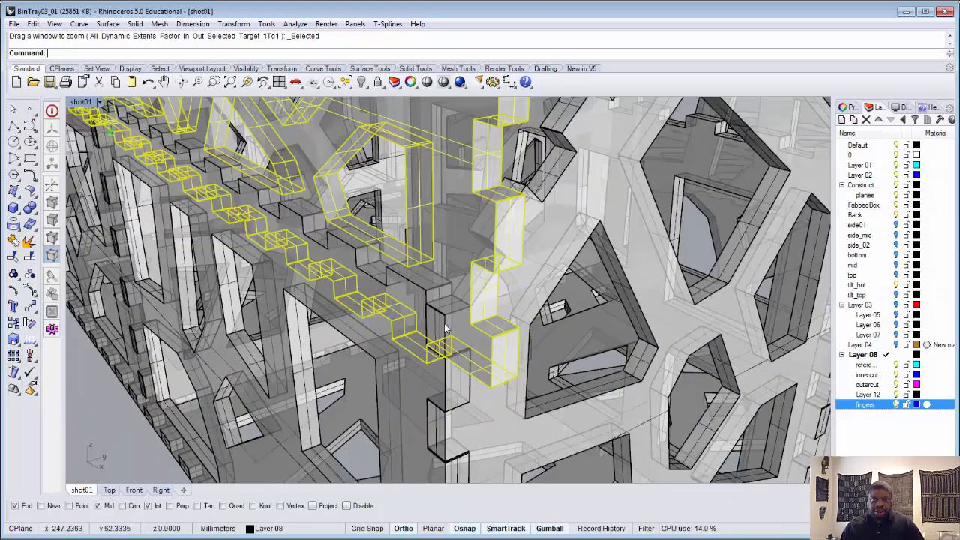
{"action": "scroll", "coordinate": [443, 324], "scroll_direction": "up", "scroll_amount": 2}
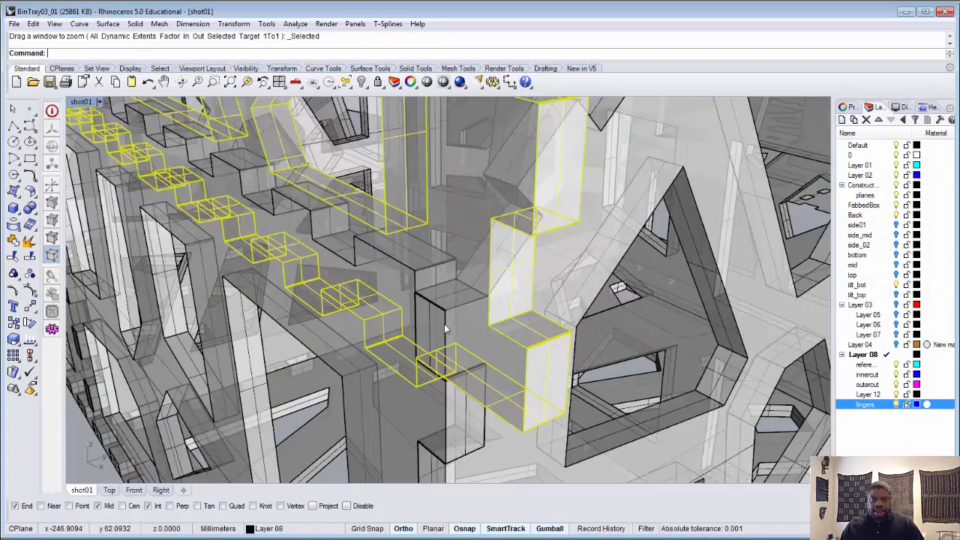
{"action": "scroll", "coordinate": [444, 324], "scroll_direction": "down", "scroll_amount": 2}
{"action": "scroll", "coordinate": [445, 324], "scroll_direction": "up", "scroll_amount": 2}
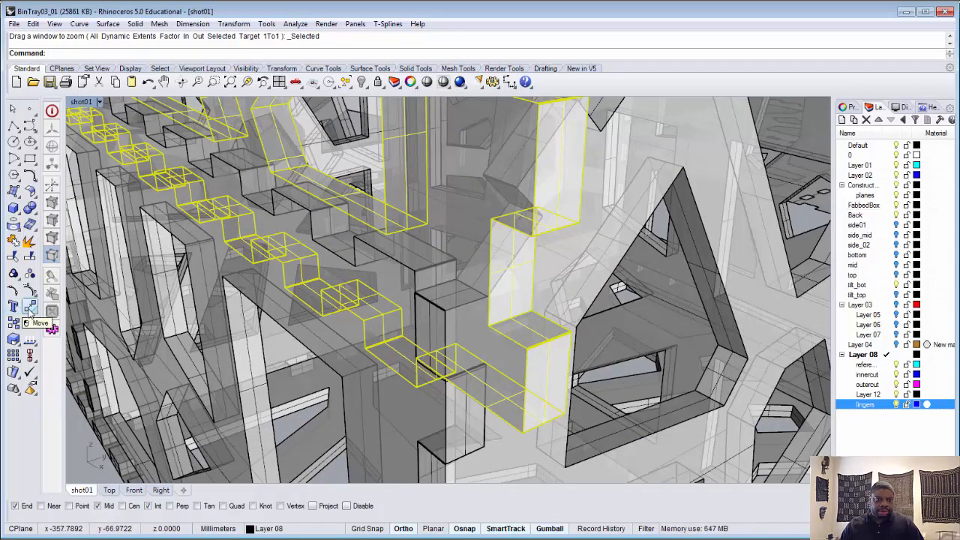
{"action": "left_click", "coordinate": [30, 308]}
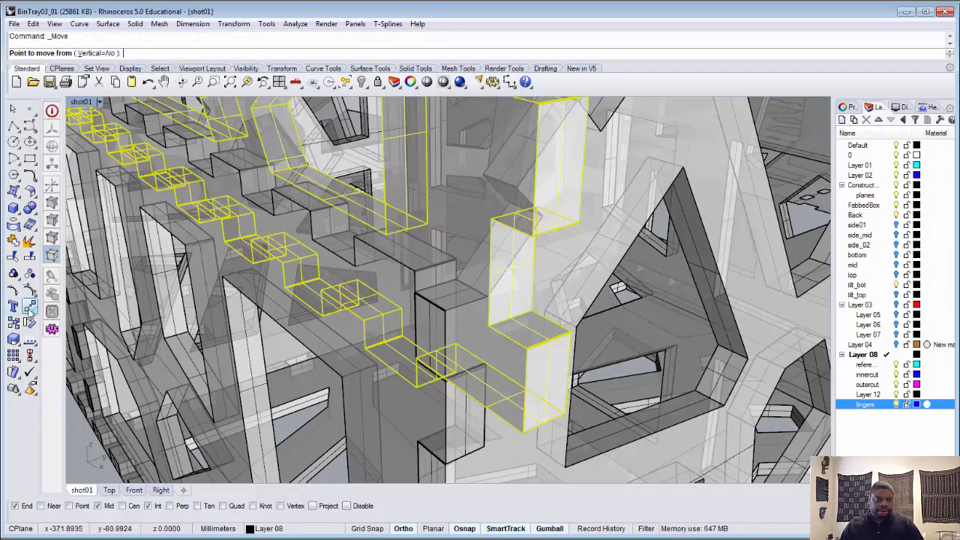
{"action": "left_click", "coordinate": [457, 345]}
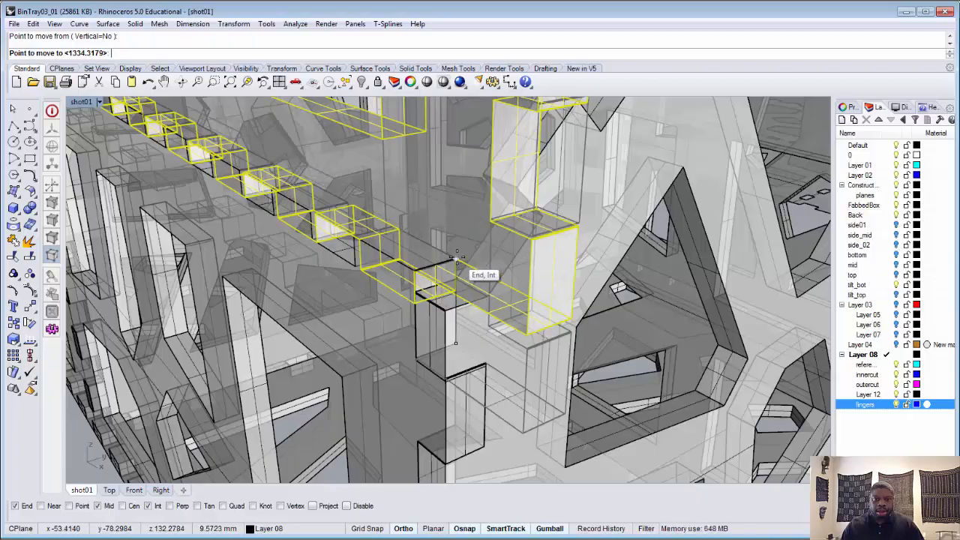
{"action": "left_click", "coordinate": [456, 257]}
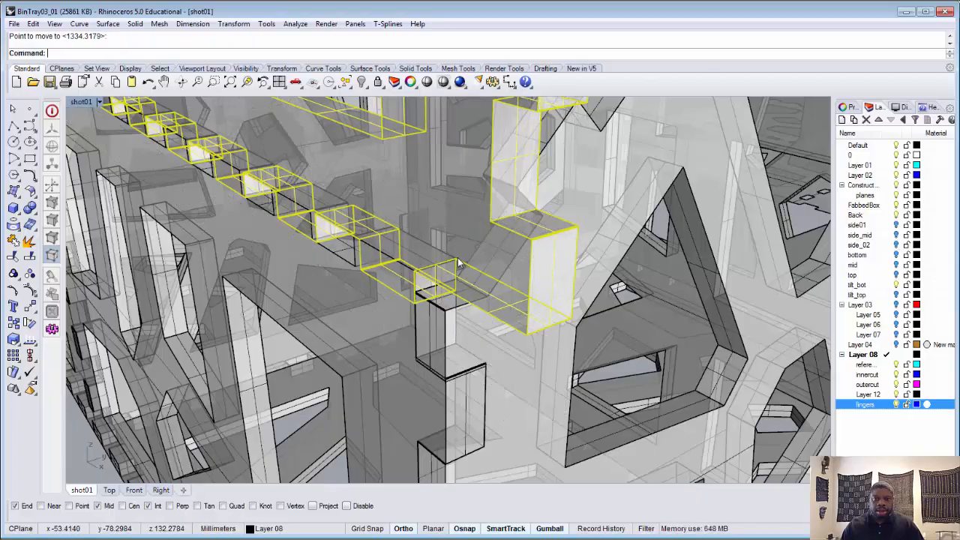
Shift the narrow panel lengthwise by one finger, snapping its bottom finger corner to the adjacent finger corner on the front wall's top edge.
{"action": "scroll", "coordinate": [471, 287], "scroll_direction": "down", "scroll_amount": 8}
{"action": "right_click_drag", "start_coordinate": [471, 288], "coordinate": [552, 283]}
{"action": "scroll", "coordinate": [607, 249], "scroll_direction": "up", "scroll_amount": 5}
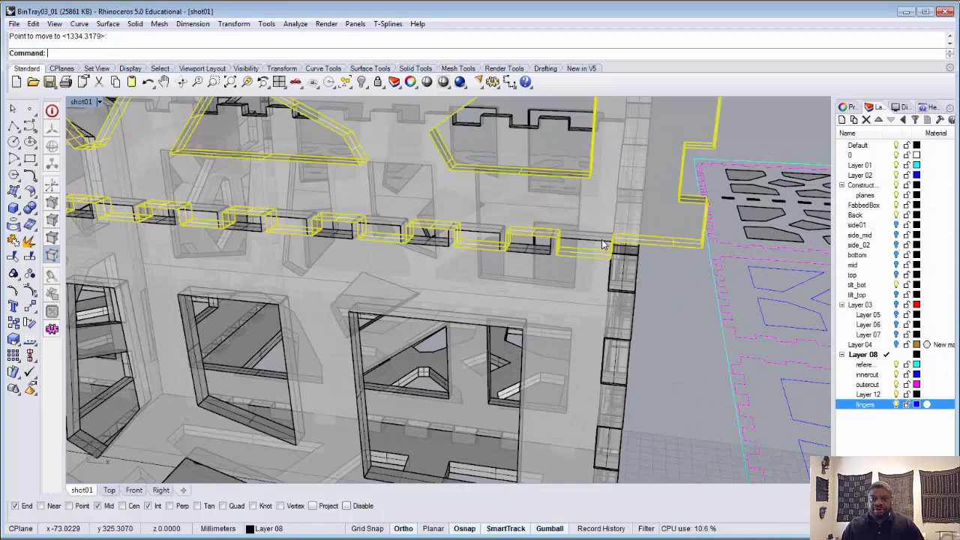
{"action": "key", "text": "Return"}
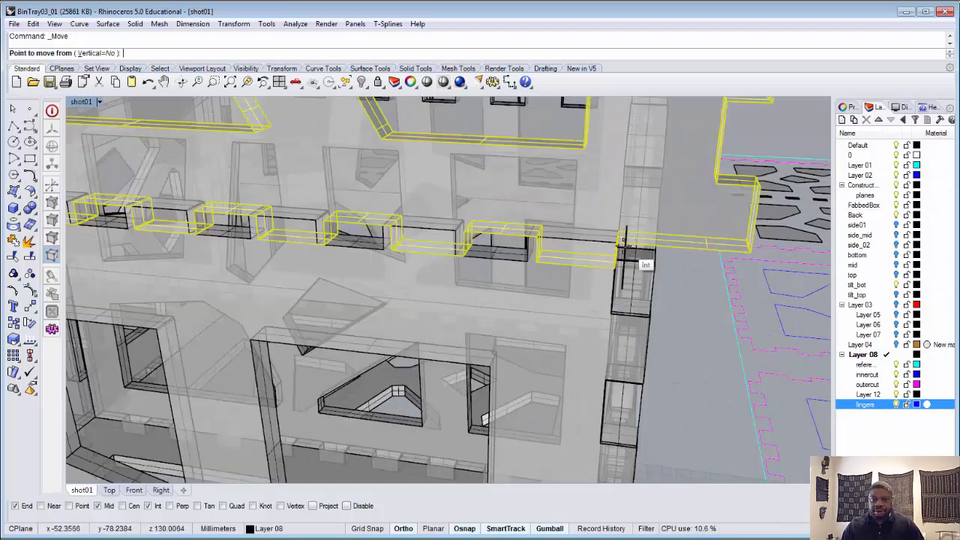
{"action": "scroll", "coordinate": [618, 240], "scroll_direction": "up", "scroll_amount": 6}
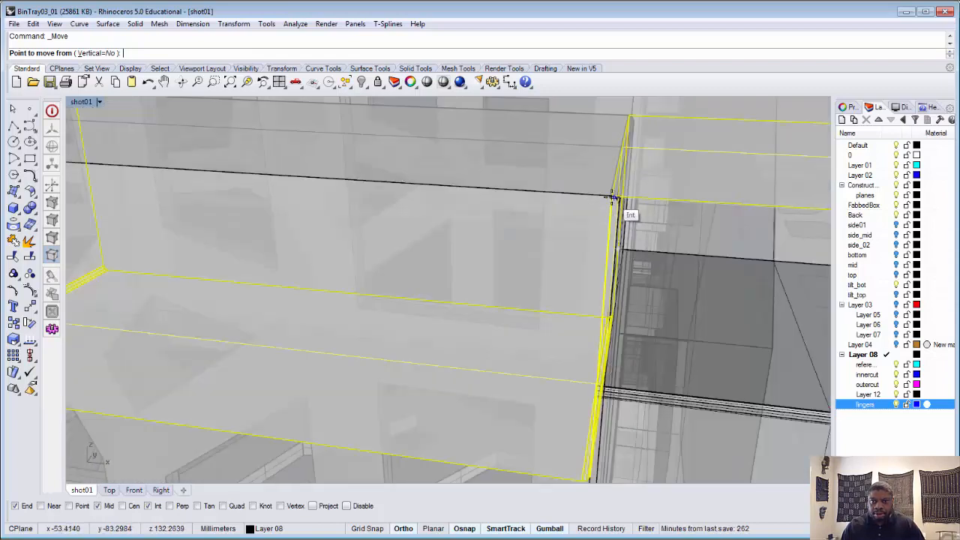
{"action": "left_click", "coordinate": [612, 197]}
{"action": "scroll", "coordinate": [612, 197], "scroll_direction": "down", "scroll_amount": 8}
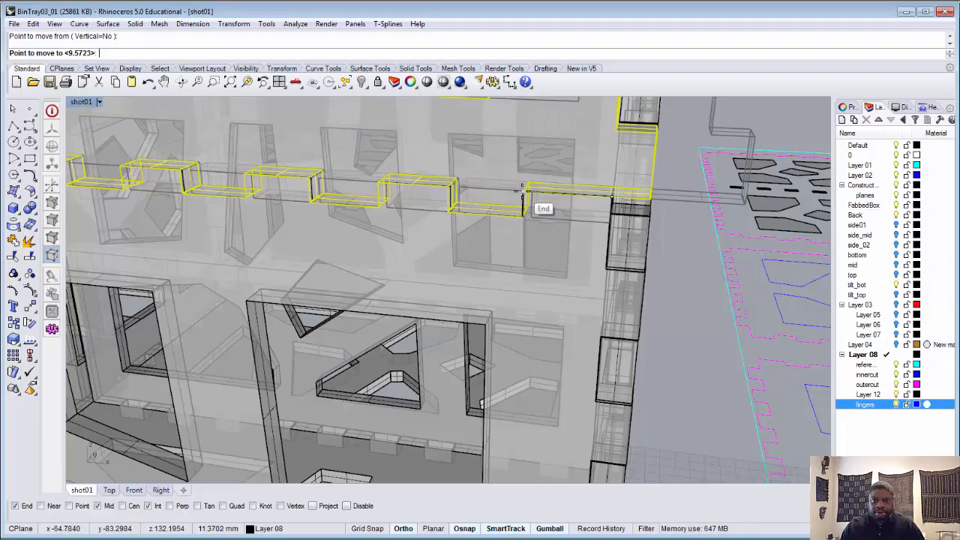
{"action": "left_click", "coordinate": [523, 191]}
Lower the narrow panel so its bottom inner end corner snaps to the corner at the foot of the side wall's sloped edge.
{"action": "scroll", "coordinate": [523, 196], "scroll_direction": "down", "scroll_amount": 7}
{"action": "right_click_drag", "start_coordinate": [541, 199], "coordinate": [388, 251]}
{"action": "scroll", "coordinate": [307, 233], "scroll_direction": "up", "scroll_amount": 4}
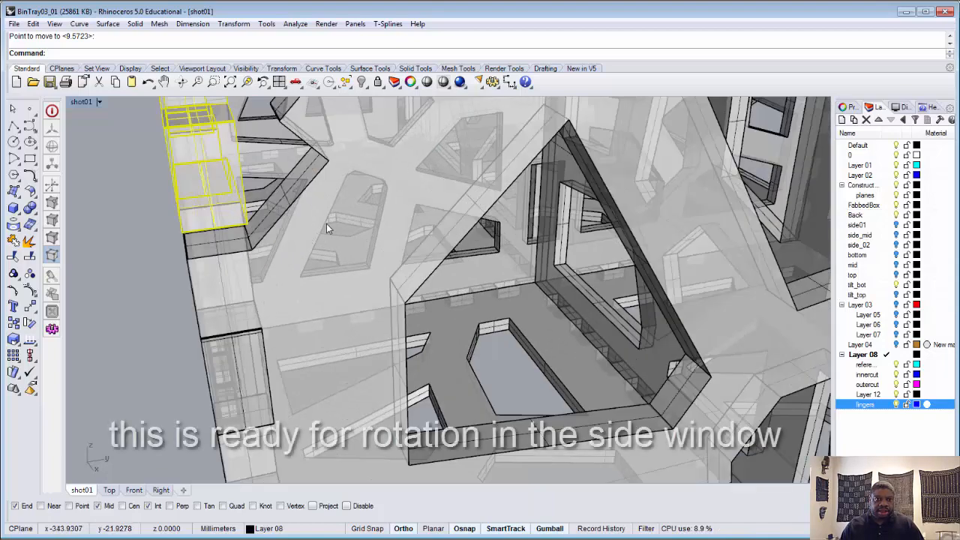
{"action": "scroll", "coordinate": [326, 223], "scroll_direction": "down", "scroll_amount": 2}
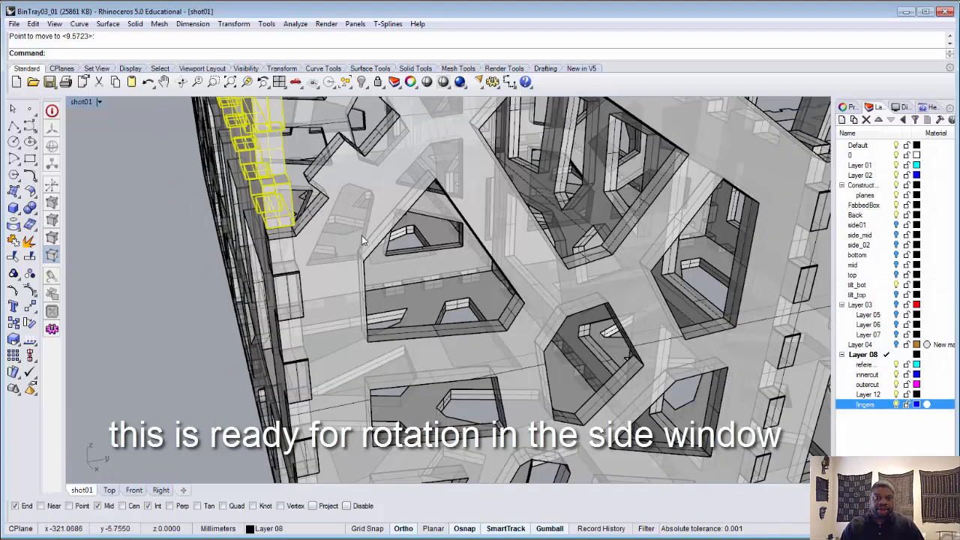
{"action": "scroll", "coordinate": [363, 240], "scroll_direction": "down", "scroll_amount": 6}
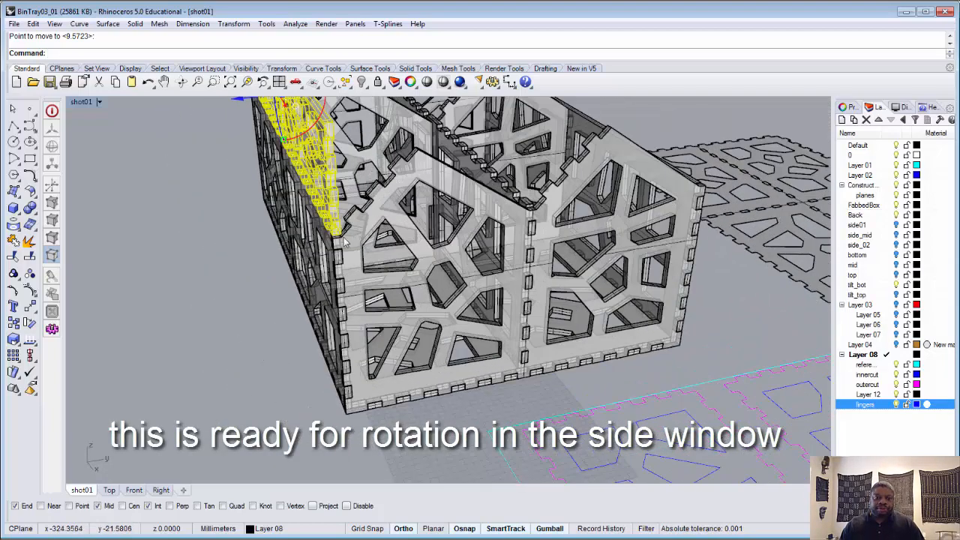
{"action": "scroll", "coordinate": [345, 239], "scroll_direction": "up", "scroll_amount": 5}
{"action": "scroll", "coordinate": [345, 242], "scroll_direction": "down", "scroll_amount": 2}
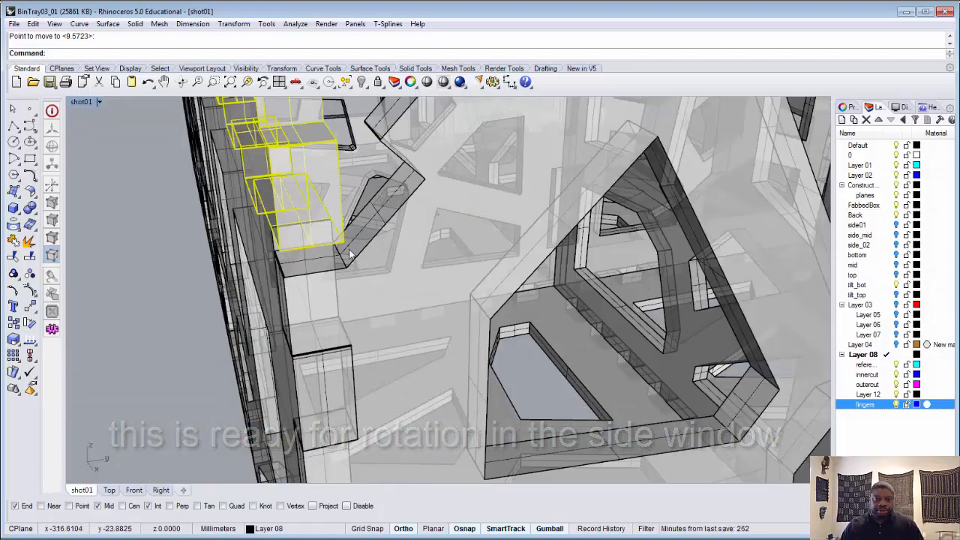
{"action": "mouse_move", "coordinate": [337, 257]}
{"action": "right_mouse_down"}
{"action": "mouse_move", "coordinate": [368, 246]}
{"action": "mouse_move", "coordinate": [335, 253]}
{"action": "right_mouse_up"}
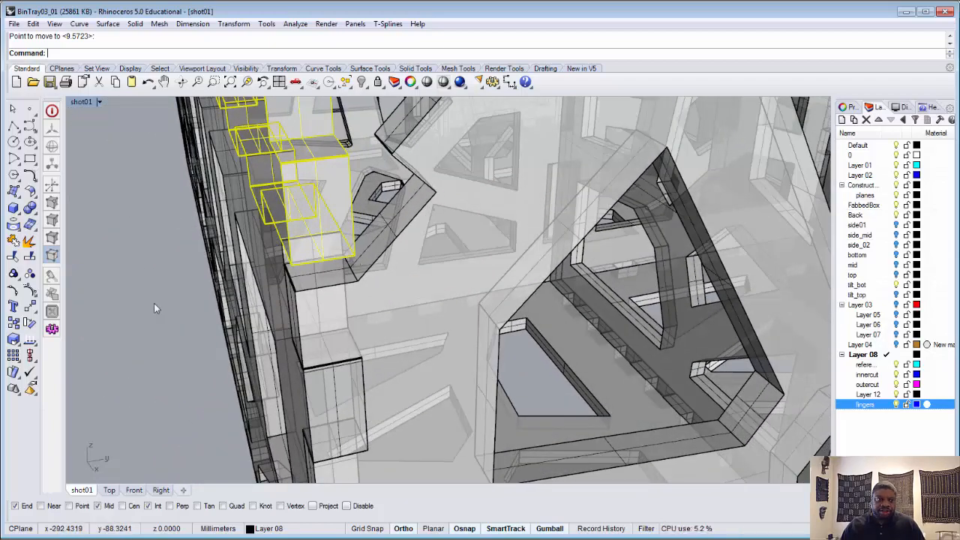
{"action": "left_click", "coordinate": [28, 310]}
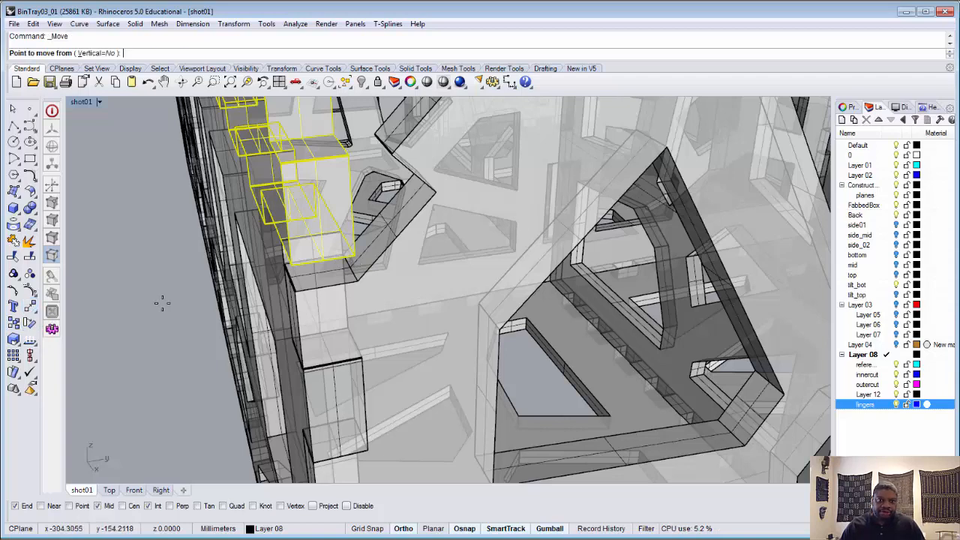
{"action": "left_click", "coordinate": [352, 257]}
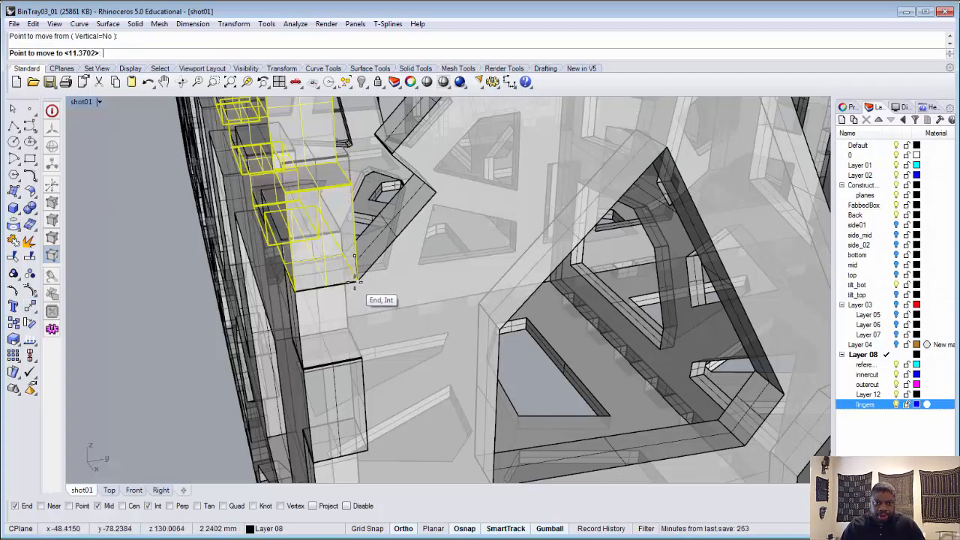
{"action": "left_click", "coordinate": [355, 283]}
{"action": "scroll", "coordinate": [355, 285], "scroll_direction": "down", "scroll_amount": 5}
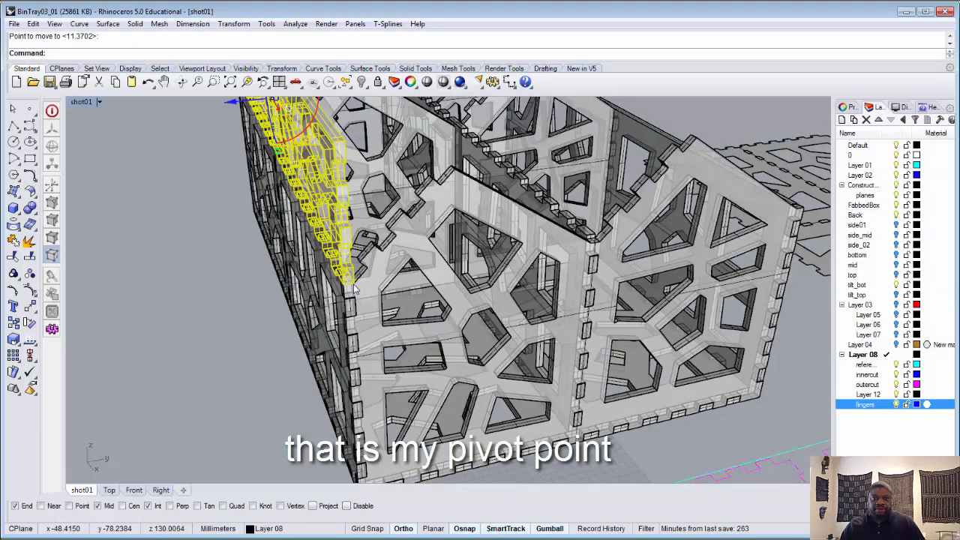
{"action": "scroll", "coordinate": [355, 289], "scroll_direction": "down", "scroll_amount": 3}
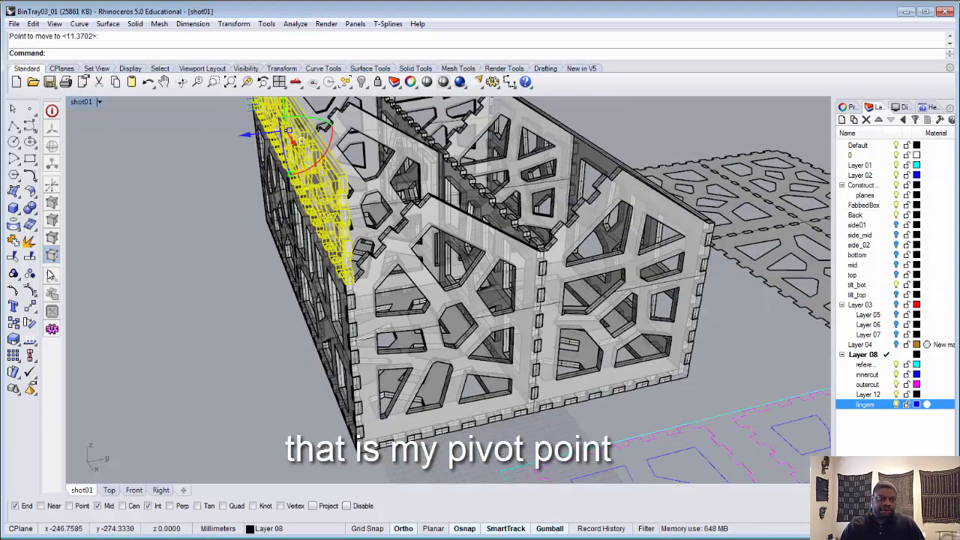
{"action": "left_click", "coordinate": [31, 324]}
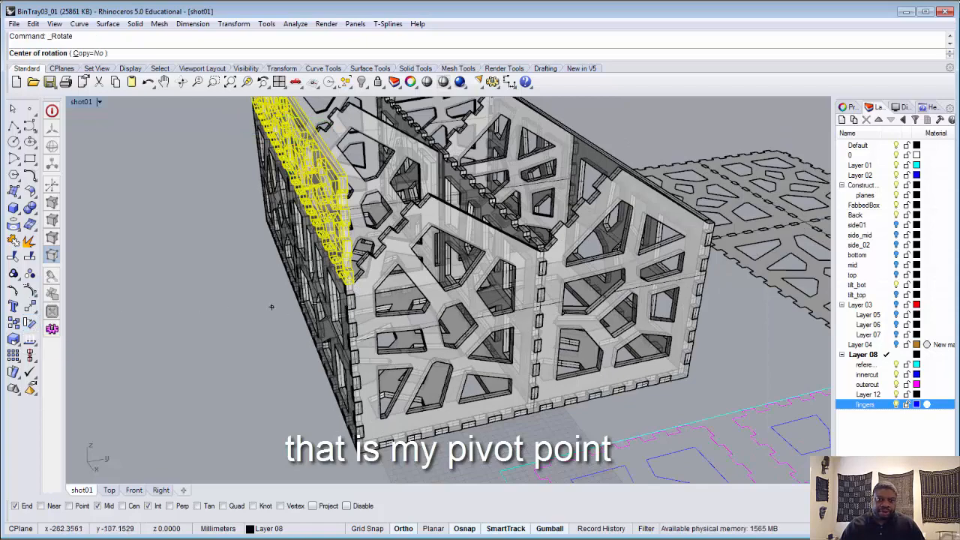
{"action": "scroll", "coordinate": [354, 294], "scroll_direction": "up", "scroll_amount": 8}
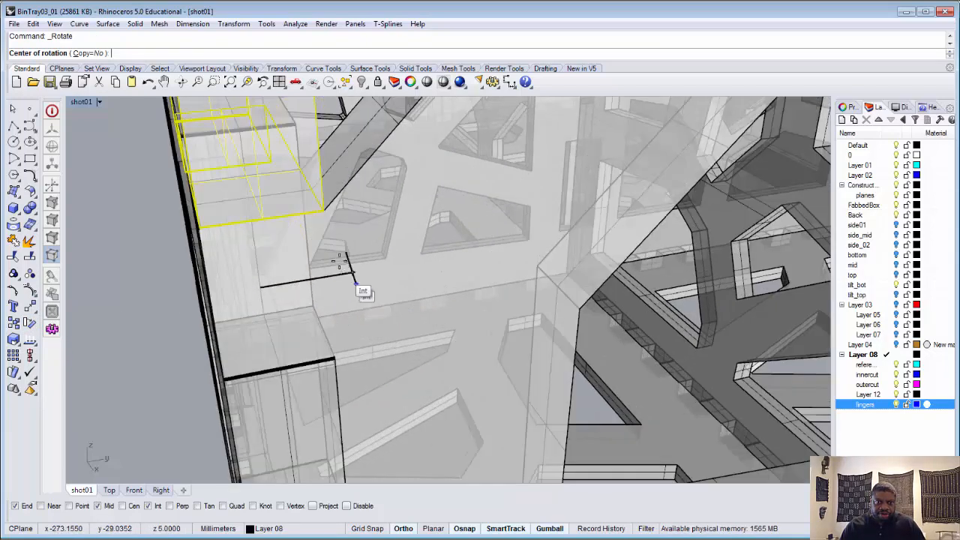
{"action": "left_click", "coordinate": [324, 212]}
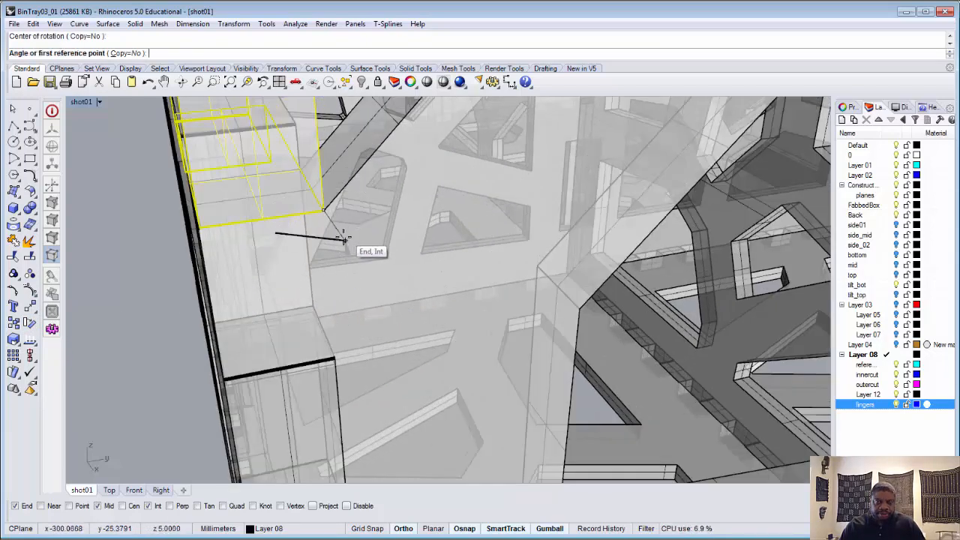
{"action": "scroll", "coordinate": [364, 255], "scroll_direction": "down", "scroll_amount": 8}
{"action": "scroll", "coordinate": [344, 147], "scroll_direction": "up", "scroll_amount": 8}
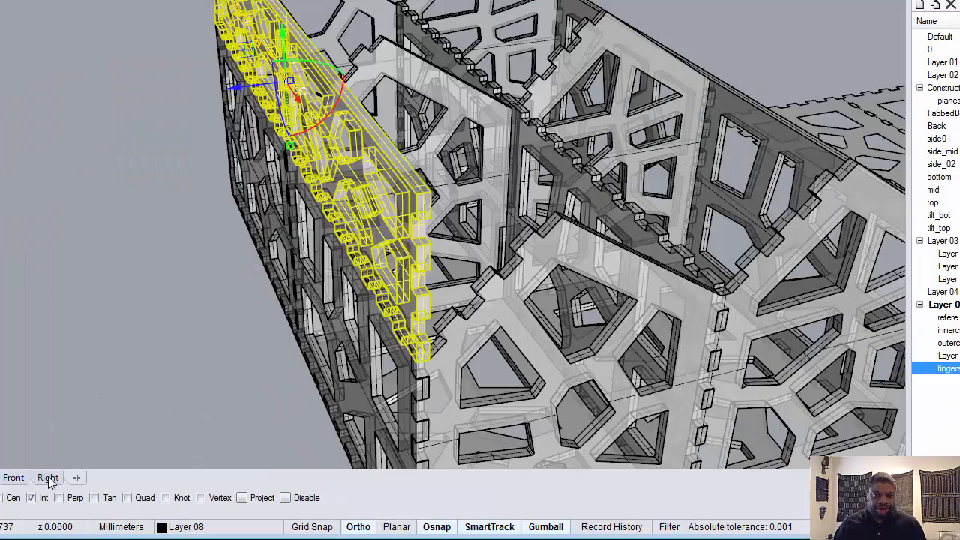
In the Right view, rotate the upright narrow panel about its bottom inner corner until its top corner snaps to the side wall's peak.
{"action": "left_click", "coordinate": [161, 489]}
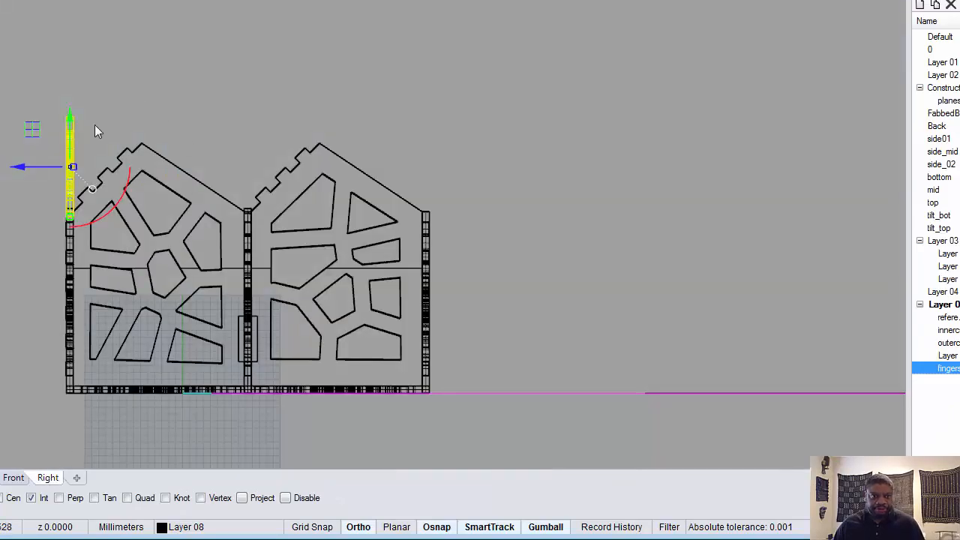
{"action": "scroll", "coordinate": [173, 274], "scroll_direction": "up", "scroll_amount": 5}
{"action": "scroll", "coordinate": [75, 196], "scroll_direction": "up", "scroll_amount": 4}
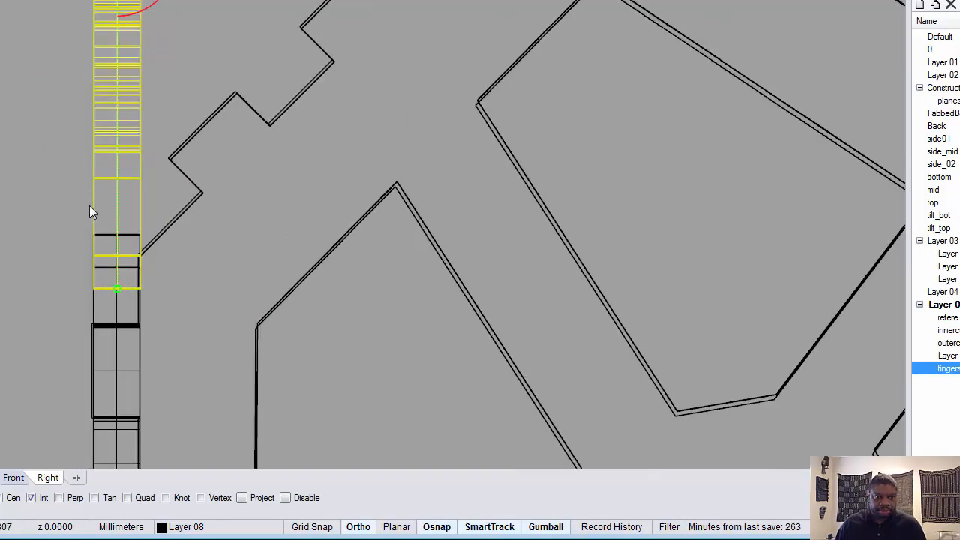
{"action": "scroll", "coordinate": [90, 207], "scroll_direction": "up", "scroll_amount": 2}
{"action": "scroll", "coordinate": [92, 207], "scroll_direction": "down", "scroll_amount": 6}
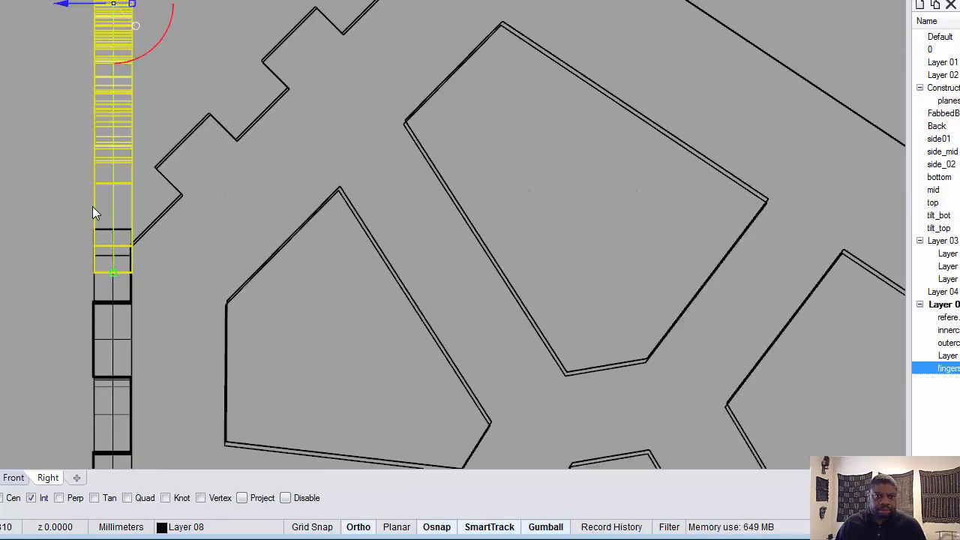
{"action": "scroll", "coordinate": [94, 215], "scroll_direction": "down", "scroll_amount": 3}
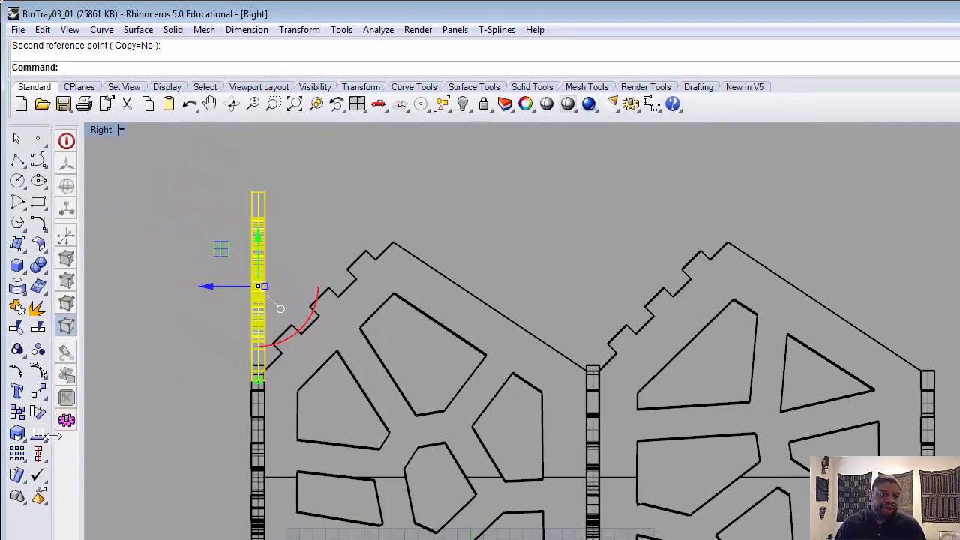
{"action": "left_click", "coordinate": [37, 413]}
{"action": "scroll", "coordinate": [303, 363], "scroll_direction": "up", "scroll_amount": 5}
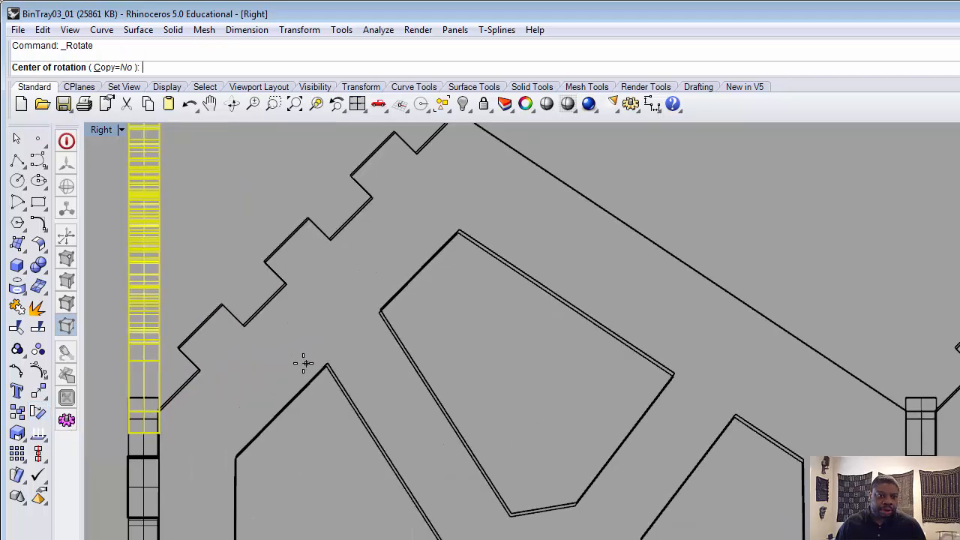
{"action": "left_click", "coordinate": [158, 433]}
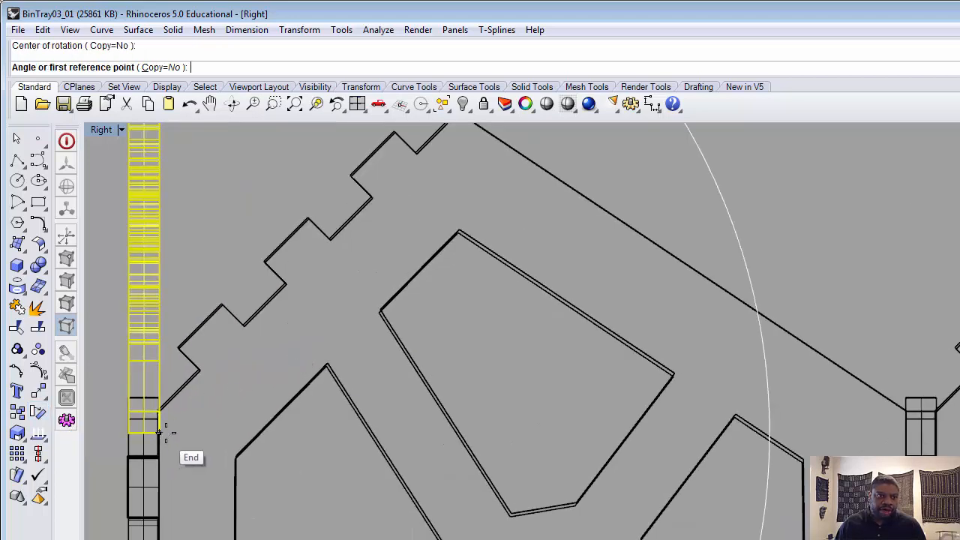
{"action": "scroll", "coordinate": [159, 431], "scroll_direction": "down", "scroll_amount": 3}
{"action": "left_click", "coordinate": [162, 202]}
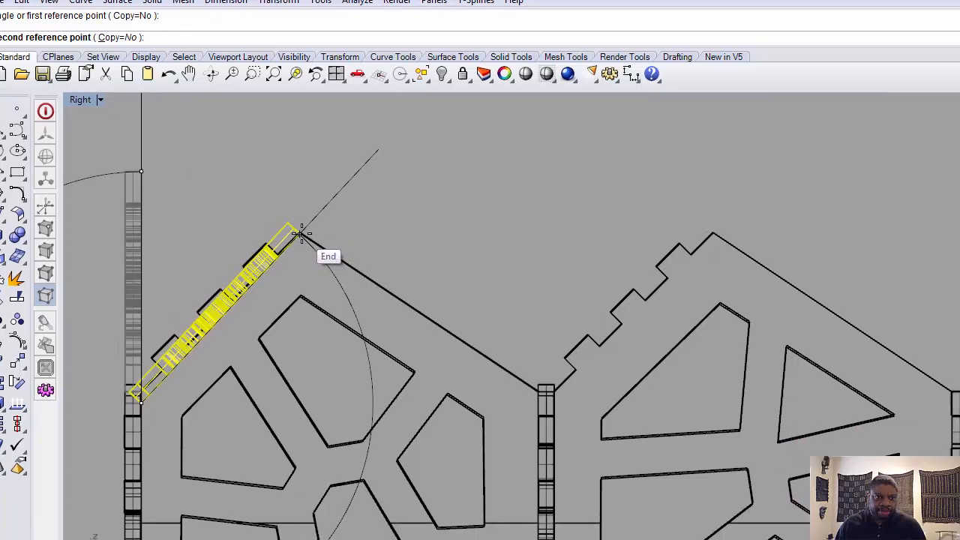
{"action": "left_click", "coordinate": [321, 264]}
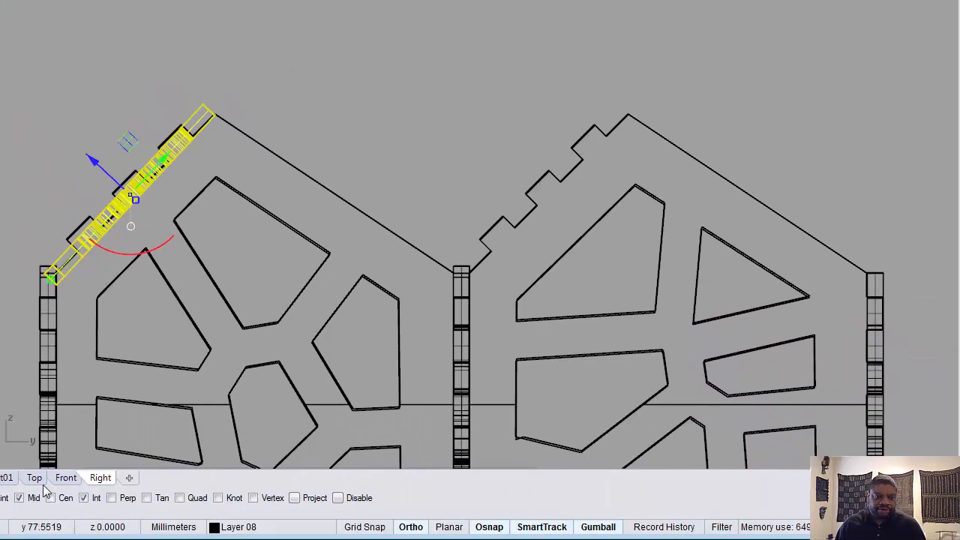
Return to the shot01 perspective view, deselect the tilted panel and examine its finger joints with the front wall and side wall.
{"action": "left_click", "coordinate": [5, 480]}
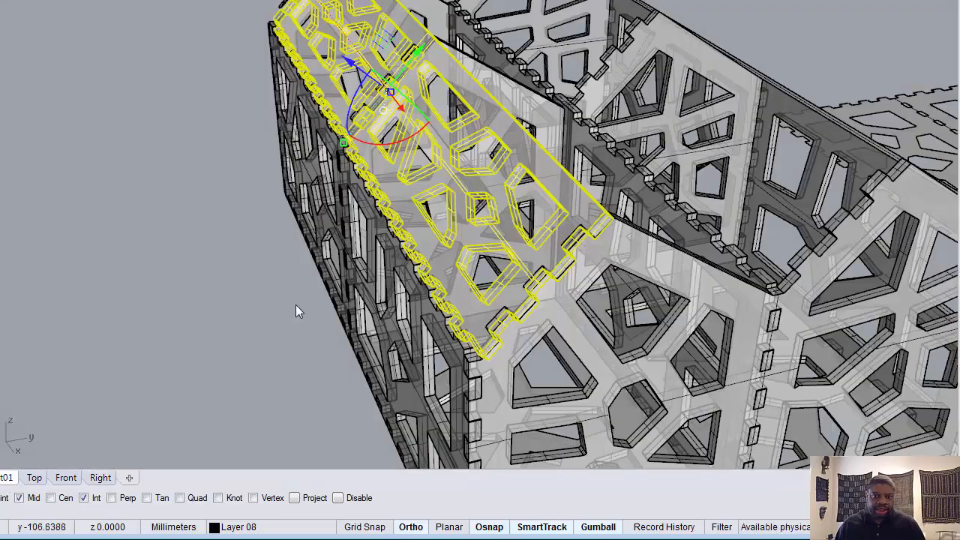
{"action": "left_click", "coordinate": [270, 320]}
{"action": "right_click_drag", "start_coordinate": [270, 320], "coordinate": [324, 309]}
{"action": "scroll", "coordinate": [502, 254], "scroll_direction": "down", "scroll_amount": 5}
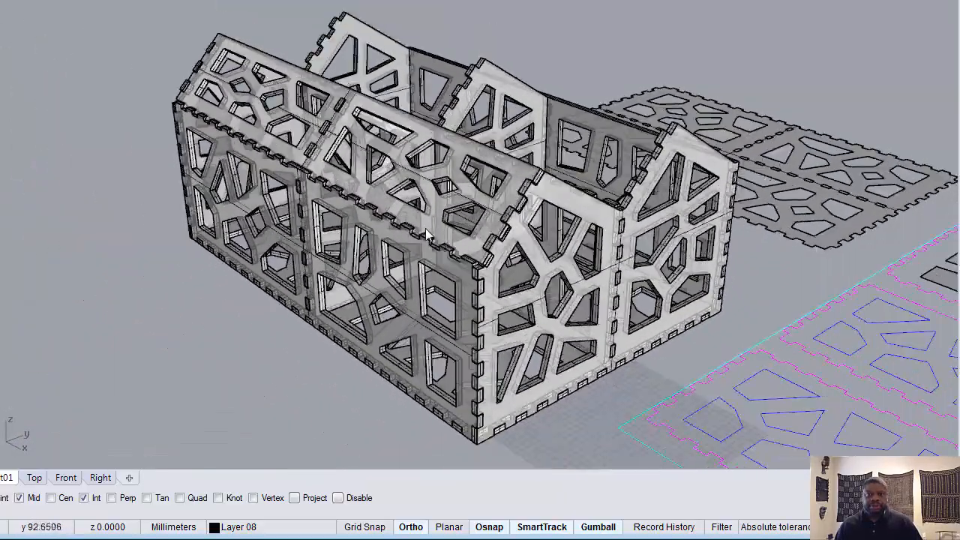
{"action": "right_click_drag", "start_coordinate": [502, 237], "coordinate": [429, 237]}
{"action": "scroll", "coordinate": [417, 270], "scroll_direction": "up", "scroll_amount": 8}
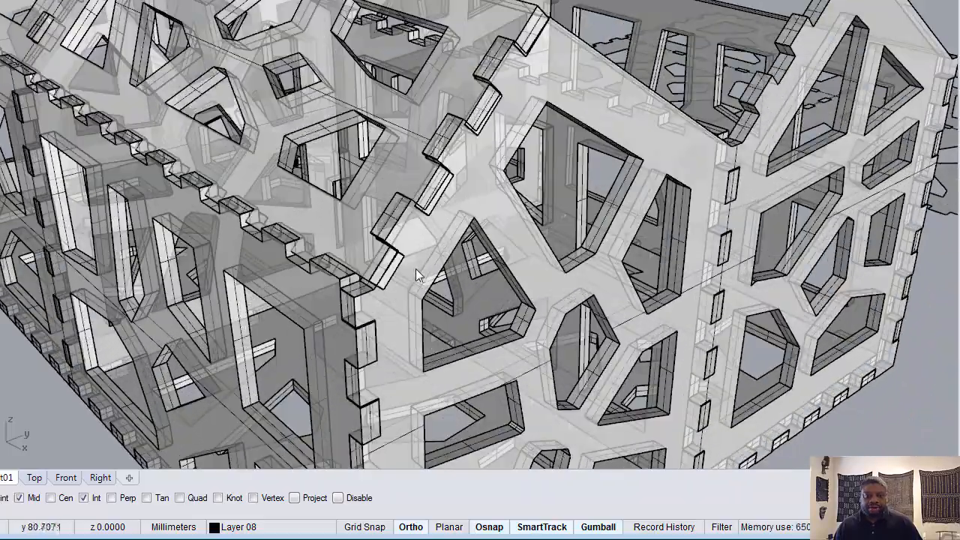
{"action": "right_click_drag", "start_coordinate": [363, 283], "coordinate": [385, 282]}
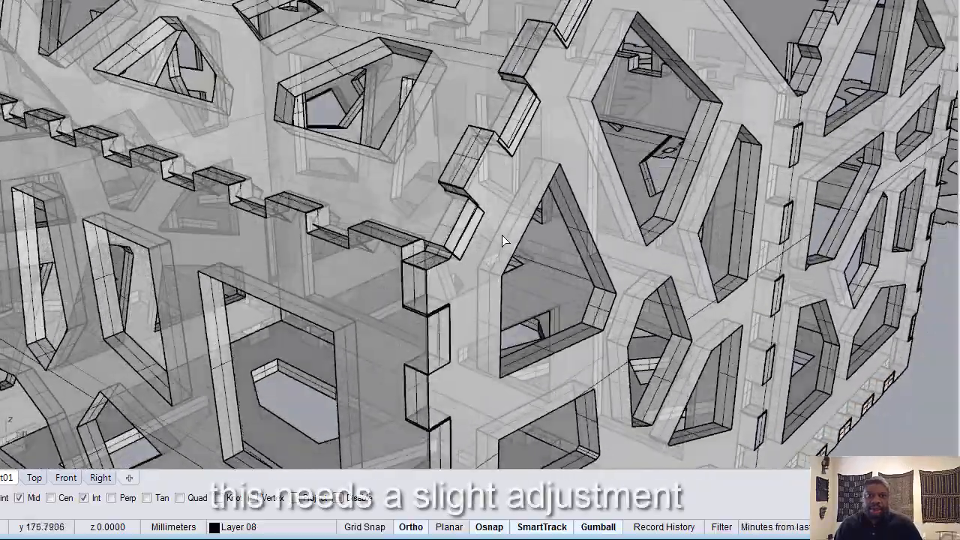
{"action": "scroll", "coordinate": [452, 201], "scroll_direction": "up", "scroll_amount": 5}
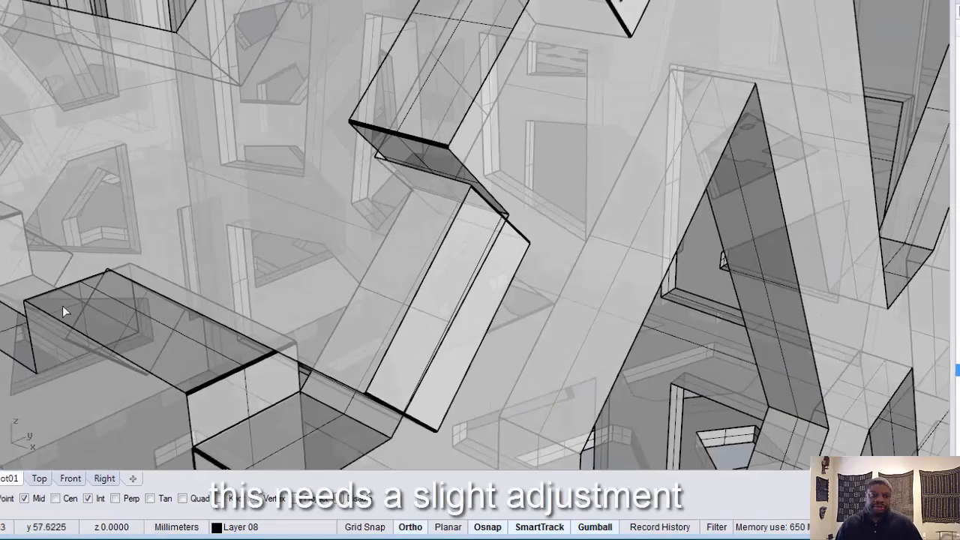
{"action": "left_click", "coordinate": [30, 323]}
{"action": "left_click", "coordinate": [363, 192]}
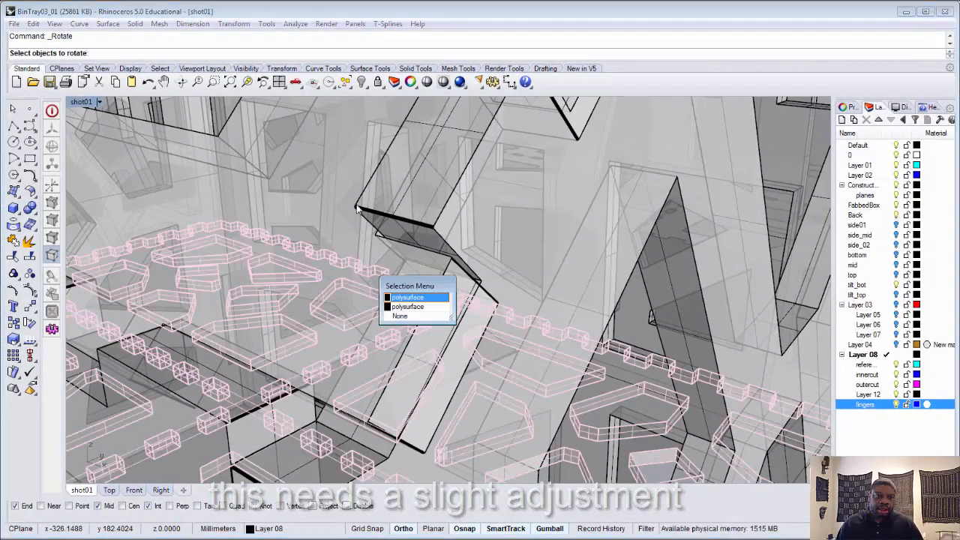
{"action": "left_click", "coordinate": [322, 212]}
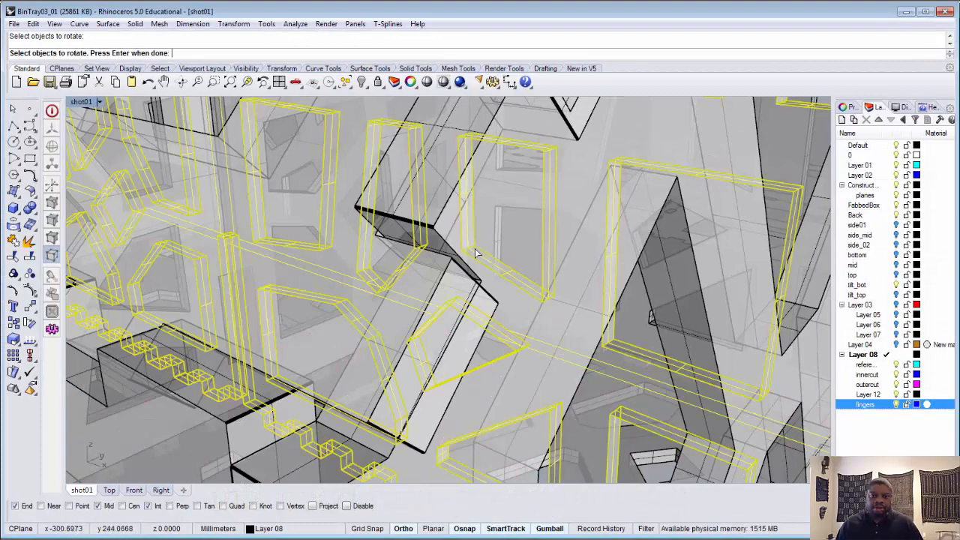
{"action": "scroll", "coordinate": [476, 253], "scroll_direction": "down", "scroll_amount": 10}
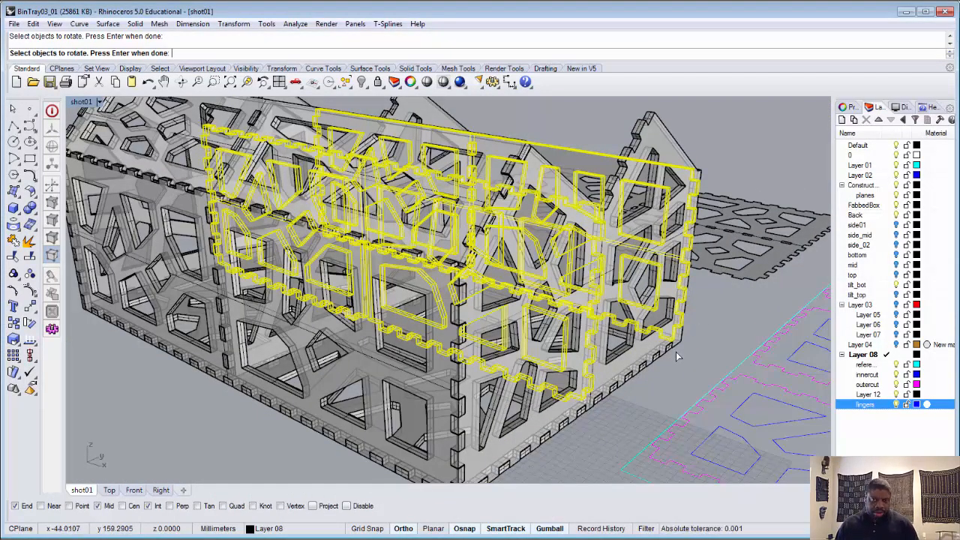
{"action": "key", "text": "Escape"}
Move the tilted panel so its lower notch corner snaps to the matching finger corner on the side wall's sloped edge.
{"action": "scroll", "coordinate": [535, 282], "scroll_direction": "up", "scroll_amount": 5}
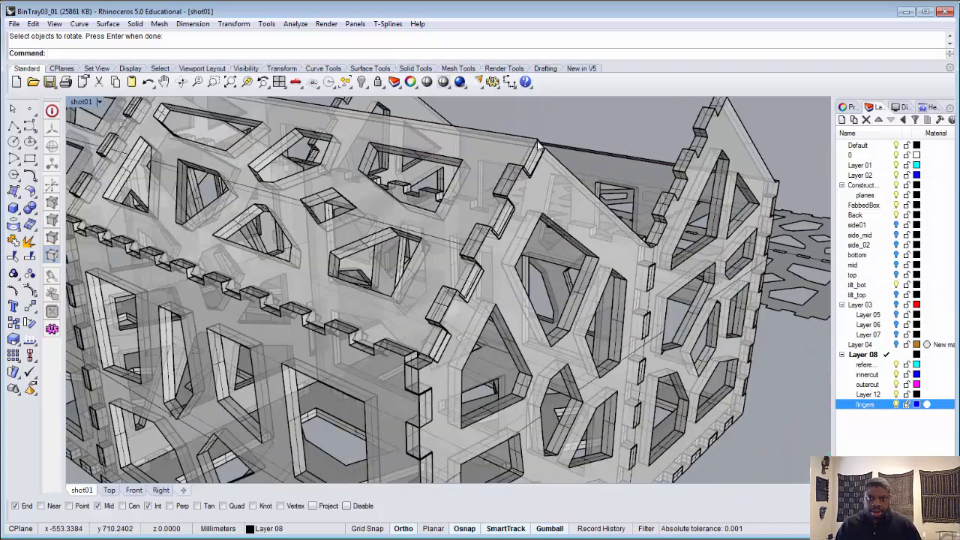
{"action": "left_click", "coordinate": [537, 145]}
{"action": "scroll", "coordinate": [425, 360], "scroll_direction": "up", "scroll_amount": 5}
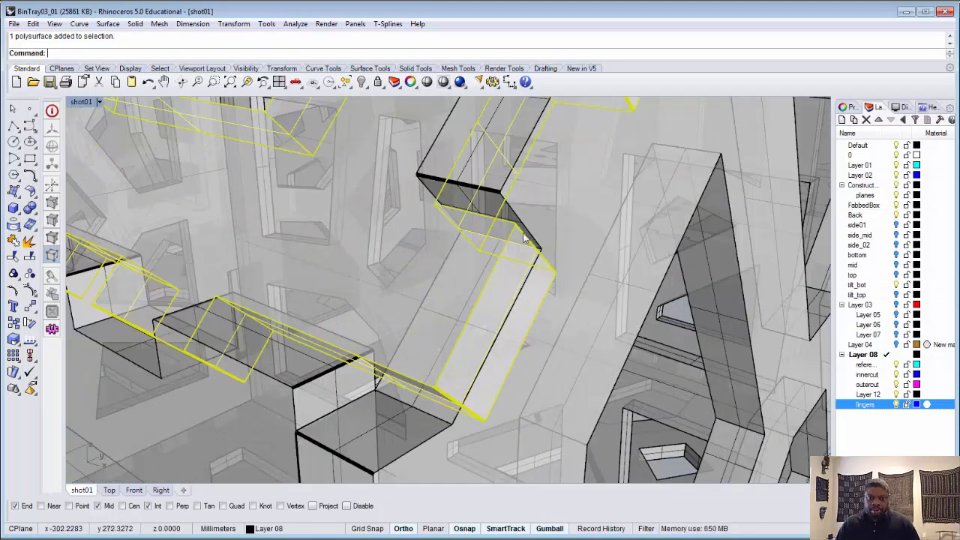
{"action": "key", "text": "Return"}
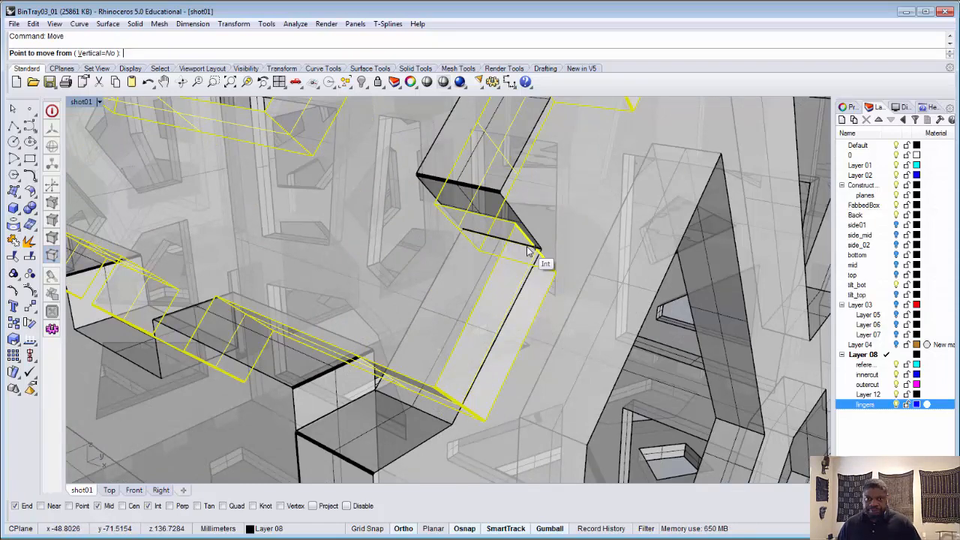
{"action": "left_click", "coordinate": [435, 206]}
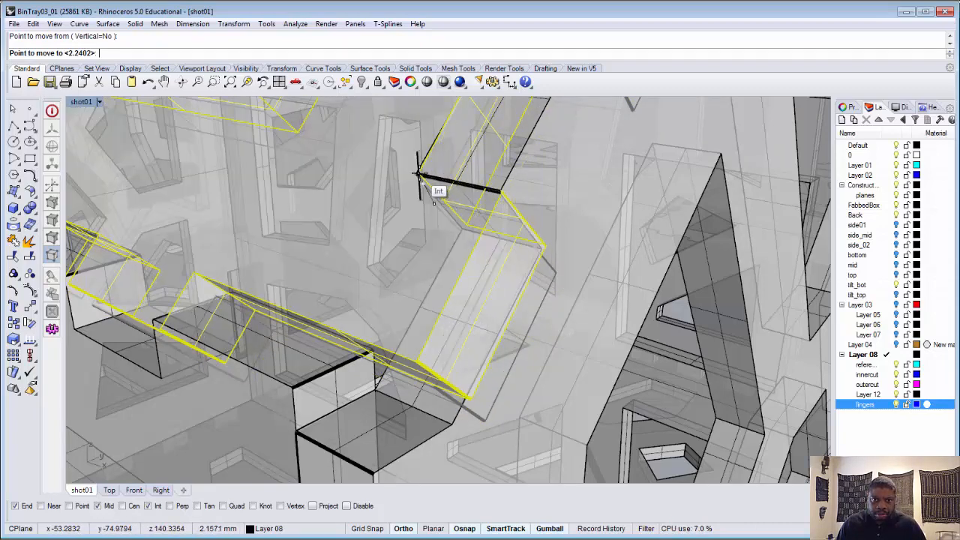
{"action": "left_click", "coordinate": [418, 174]}
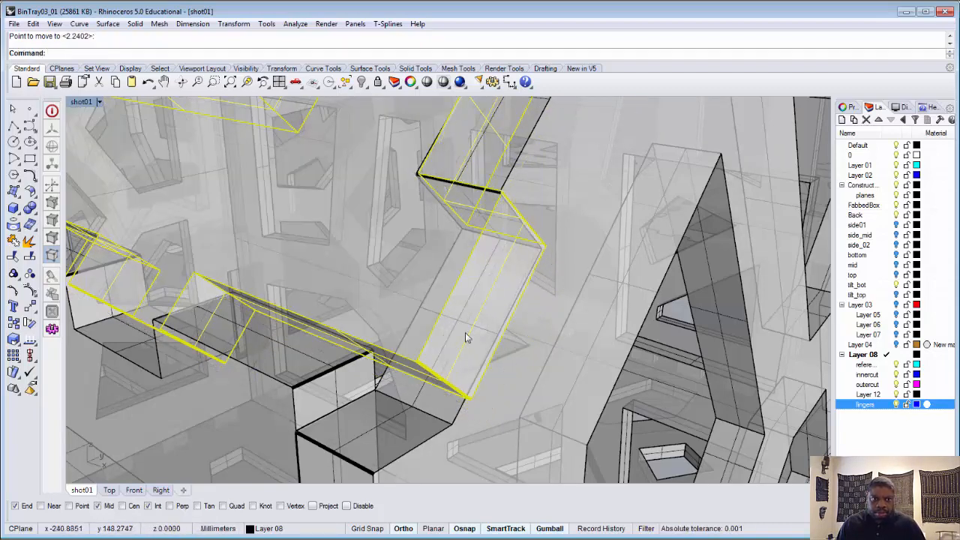
Examine the tilted panel's finger joints along the side wall's sloped edge, from the peak down to the lowest finger.
{"action": "scroll", "coordinate": [467, 322], "scroll_direction": "down", "scroll_amount": 5}
{"action": "scroll", "coordinate": [467, 322], "scroll_direction": "down", "scroll_amount": 3}
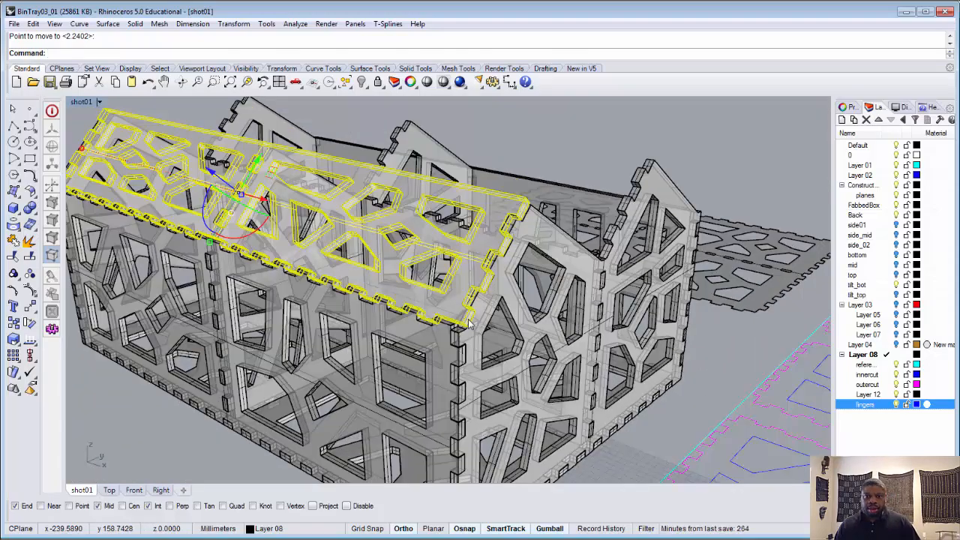
{"action": "right_click_drag", "start_coordinate": [522, 266], "coordinate": [486, 262]}
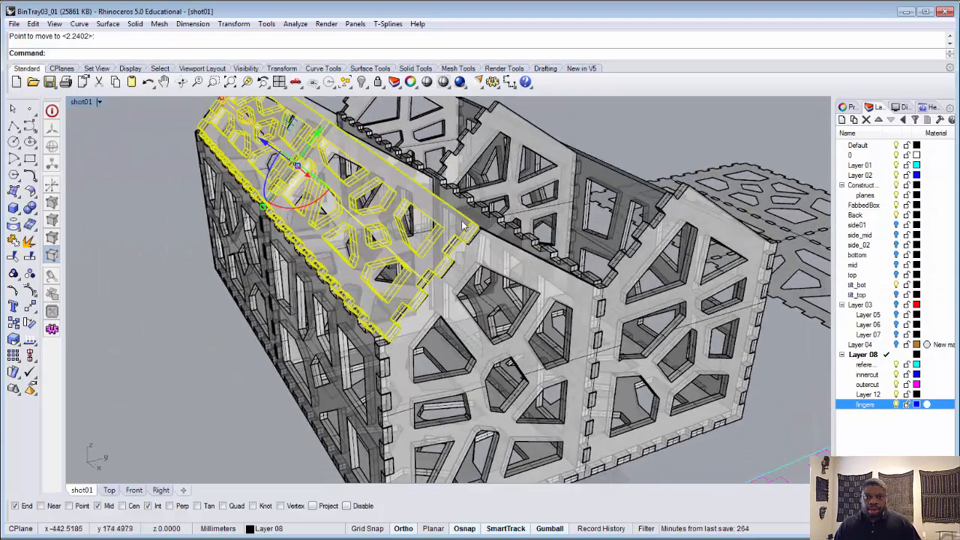
{"action": "scroll", "coordinate": [466, 225], "scroll_direction": "up", "scroll_amount": 7}
{"action": "scroll", "coordinate": [480, 247], "scroll_direction": "up", "scroll_amount": 3}
{"action": "scroll", "coordinate": [482, 264], "scroll_direction": "down", "scroll_amount": 3}
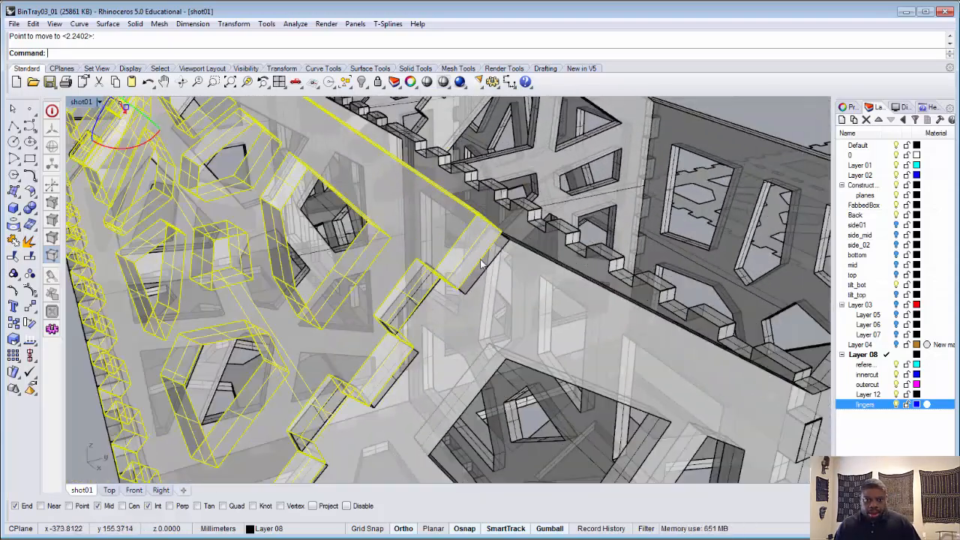
{"action": "scroll", "coordinate": [477, 265], "scroll_direction": "down", "scroll_amount": 6}
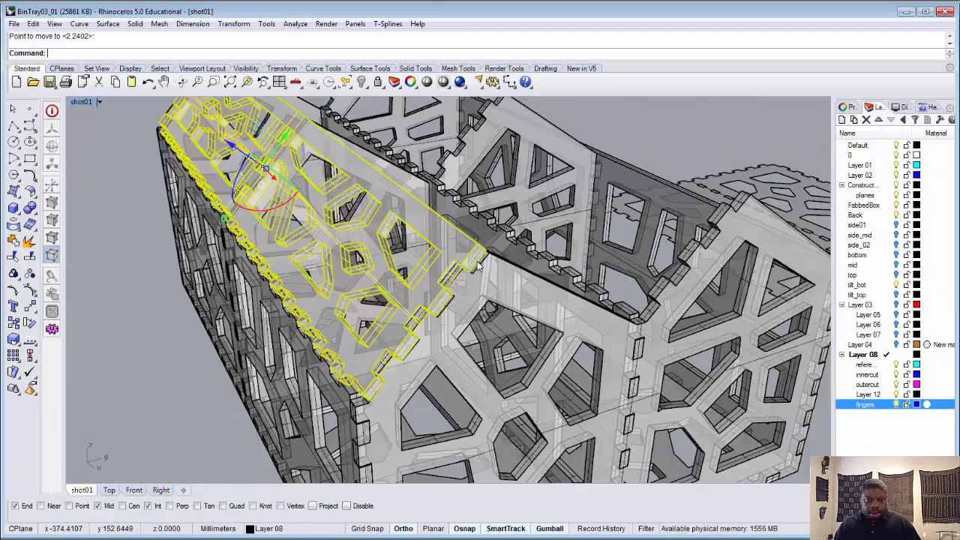
{"action": "scroll", "coordinate": [383, 388], "scroll_direction": "up", "scroll_amount": 5}
{"action": "scroll", "coordinate": [383, 387], "scroll_direction": "up", "scroll_amount": 3}
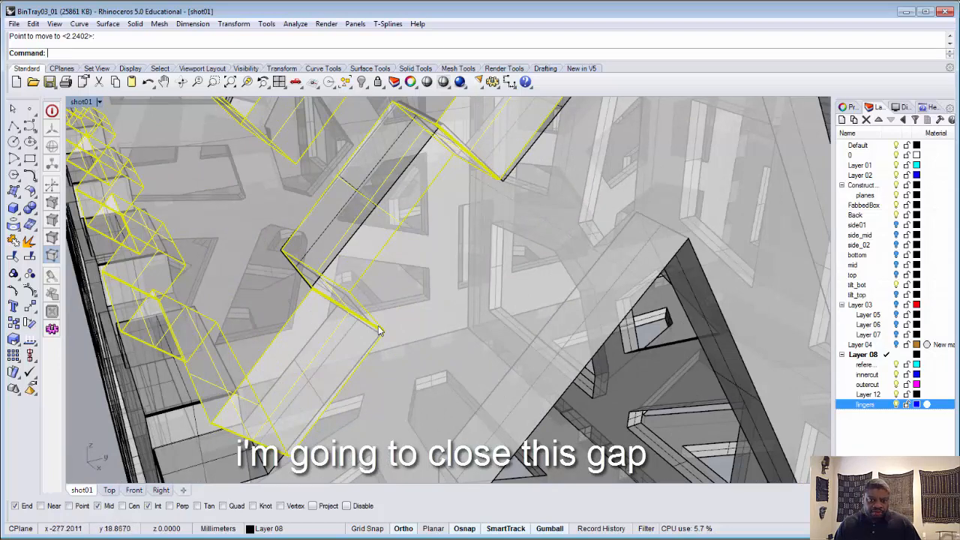
Close the gap at the lowest finger by moving the tilted panel from its finger corner to the side wall's notch corner.
{"action": "left_click", "coordinate": [30, 307]}
{"action": "scroll", "coordinate": [388, 342], "scroll_direction": "up", "scroll_amount": 2}
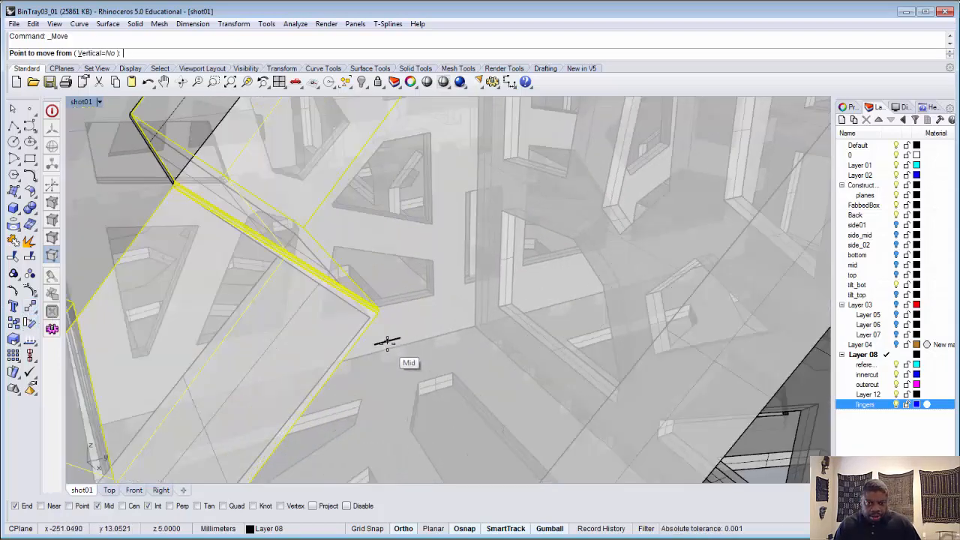
{"action": "scroll", "coordinate": [388, 342], "scroll_direction": "down", "scroll_amount": 1}
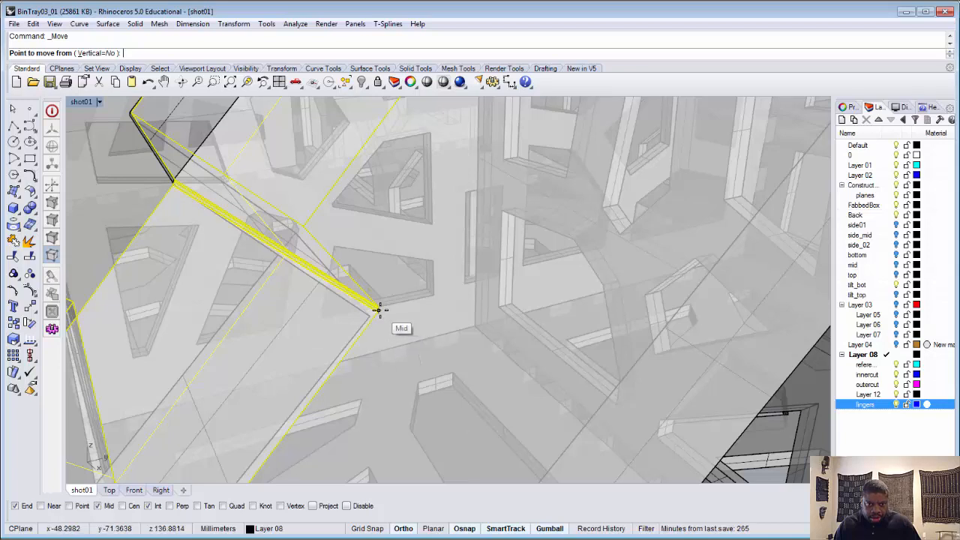
{"action": "left_click", "coordinate": [377, 306]}
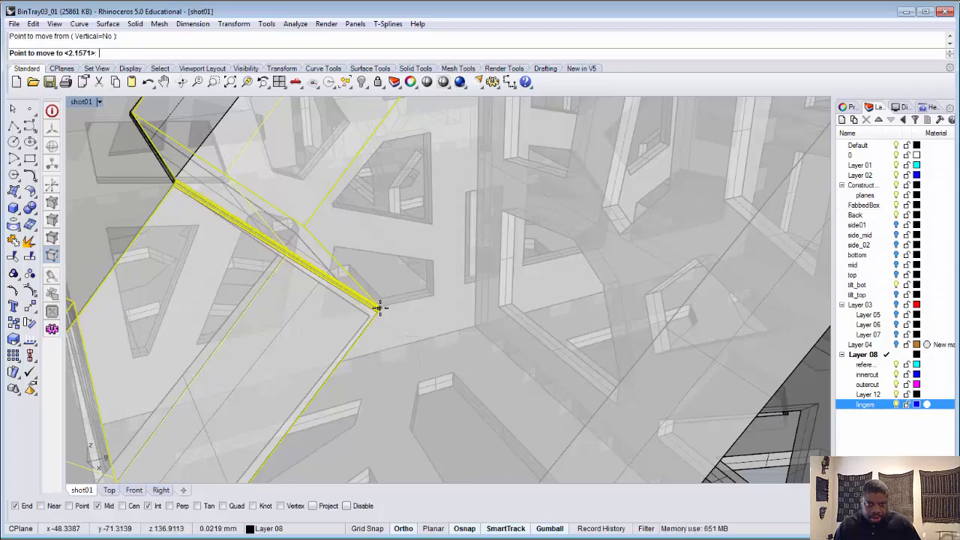
{"action": "left_click", "coordinate": [368, 321]}
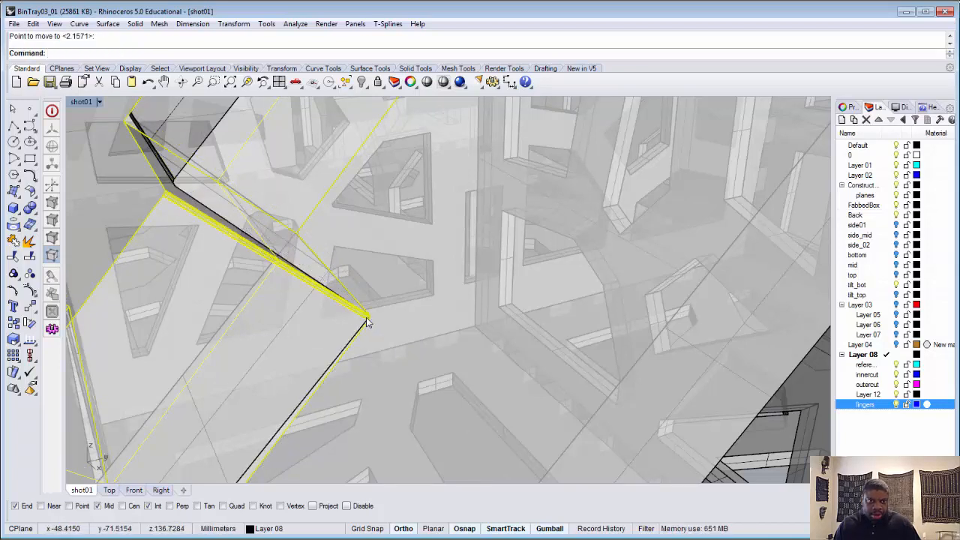
Try to rotate the tilted panel in the perspective view about its lowest finger's corner, using its top corner as reference.
{"action": "scroll", "coordinate": [366, 321], "scroll_direction": "down", "scroll_amount": 5}
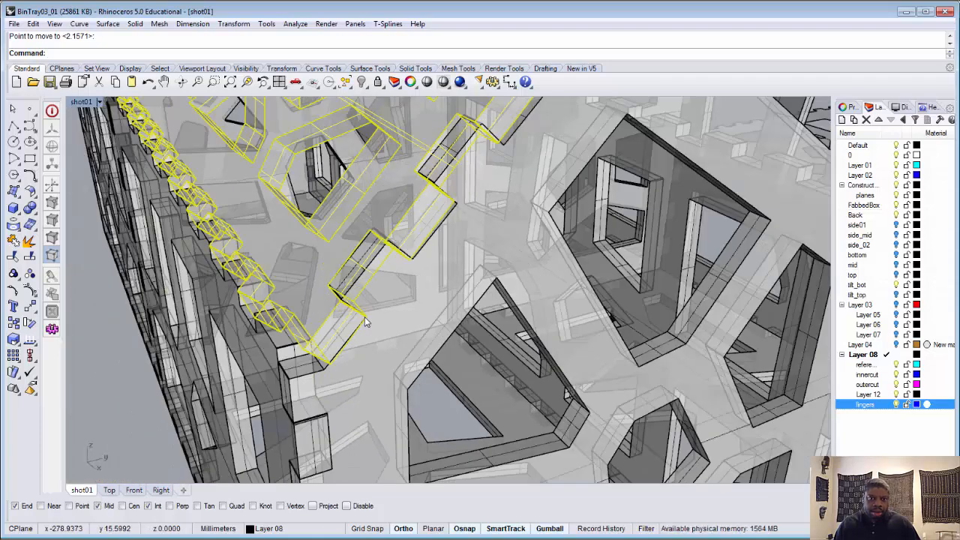
{"action": "scroll", "coordinate": [333, 365], "scroll_direction": "up", "scroll_amount": 5}
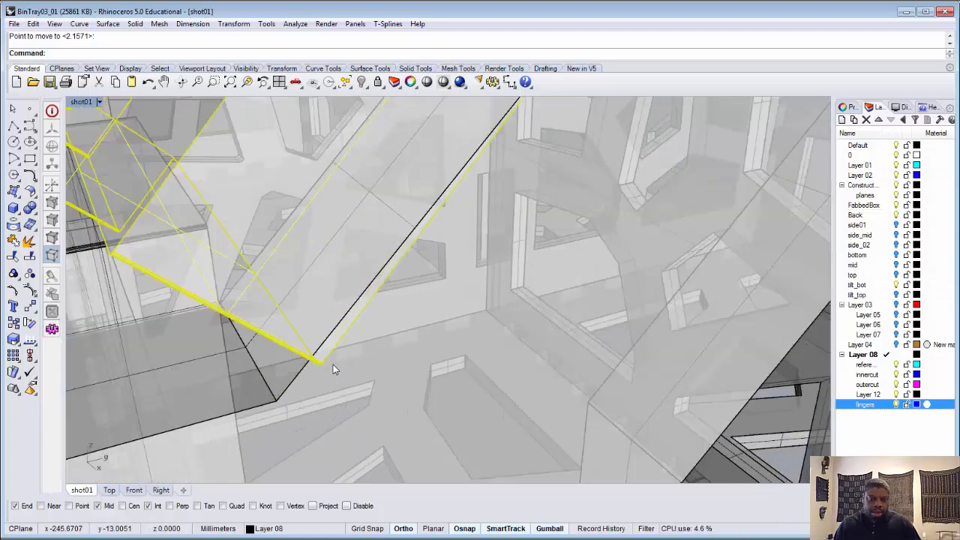
{"action": "scroll", "coordinate": [333, 365], "scroll_direction": "down", "scroll_amount": 4}
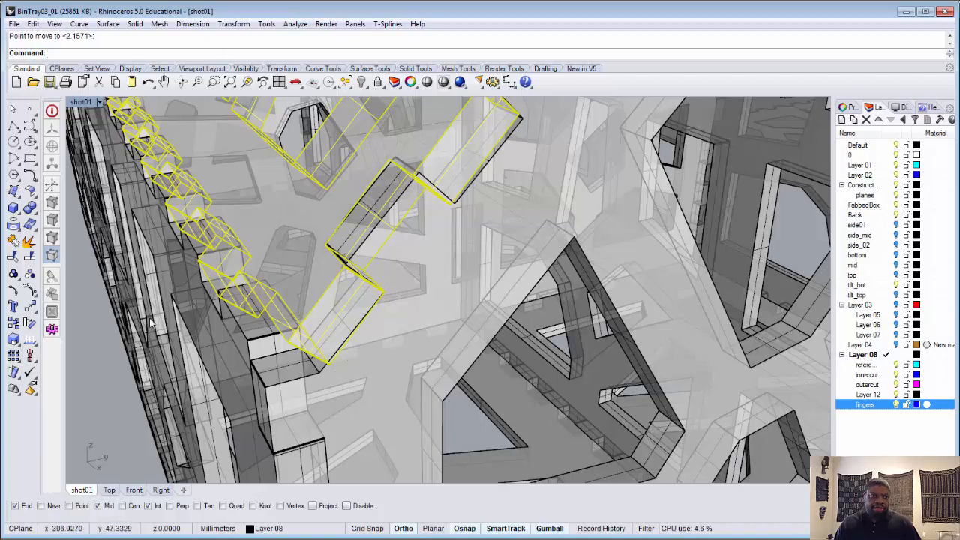
{"action": "left_click", "coordinate": [34, 322]}
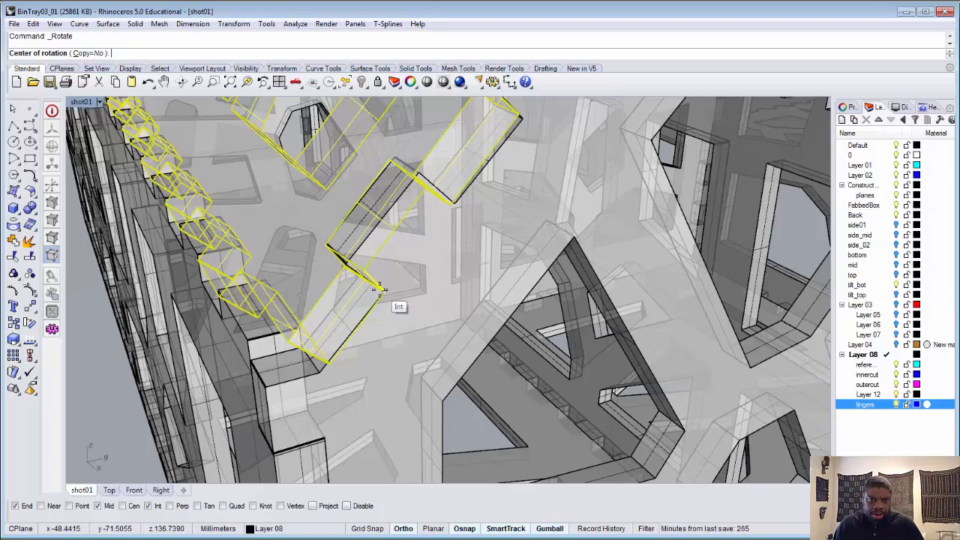
{"action": "scroll", "coordinate": [383, 289], "scroll_direction": "up", "scroll_amount": 3}
{"action": "scroll", "coordinate": [391, 285], "scroll_direction": "down", "scroll_amount": 2}
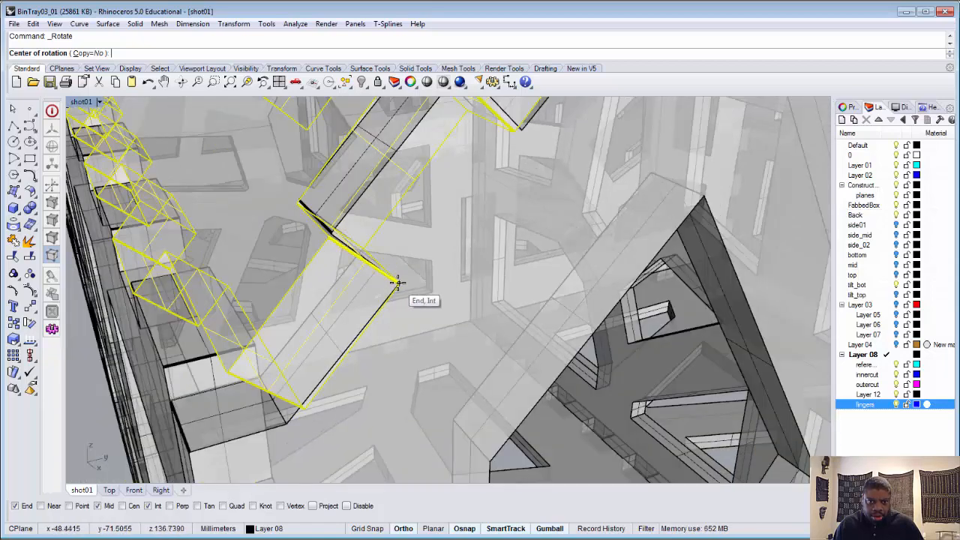
{"action": "left_click", "coordinate": [397, 285]}
{"action": "scroll", "coordinate": [396, 283], "scroll_direction": "down", "scroll_amount": 5}
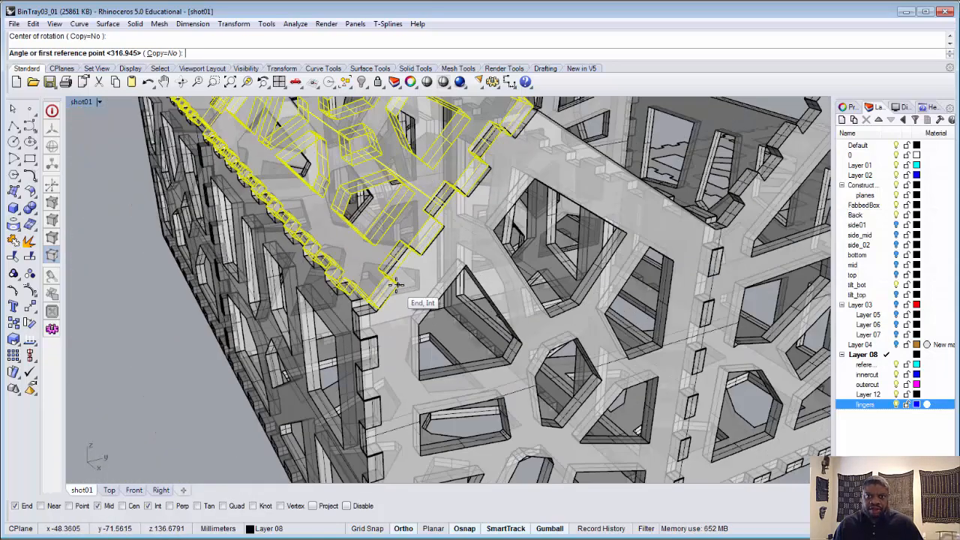
{"action": "scroll", "coordinate": [444, 219], "scroll_direction": "up", "scroll_amount": 5}
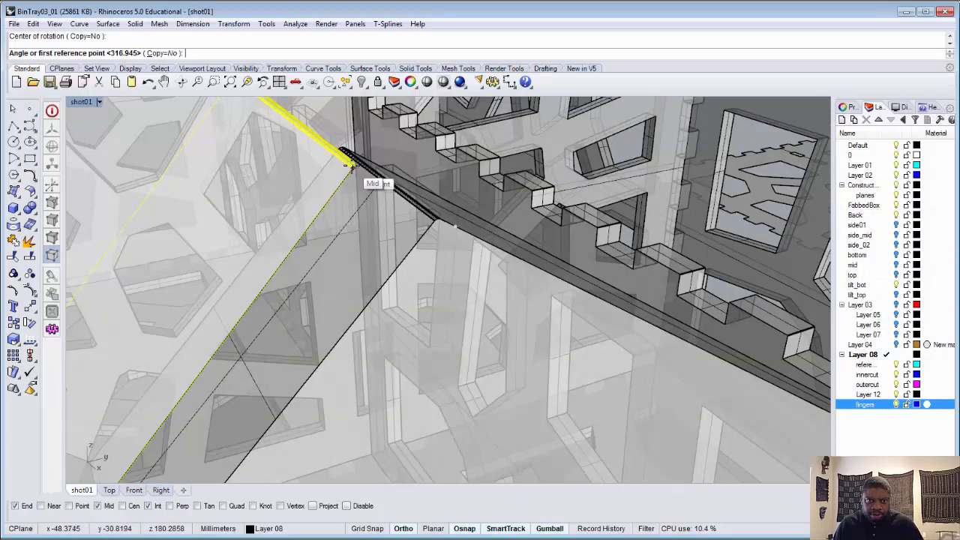
{"action": "left_click", "coordinate": [375, 181]}
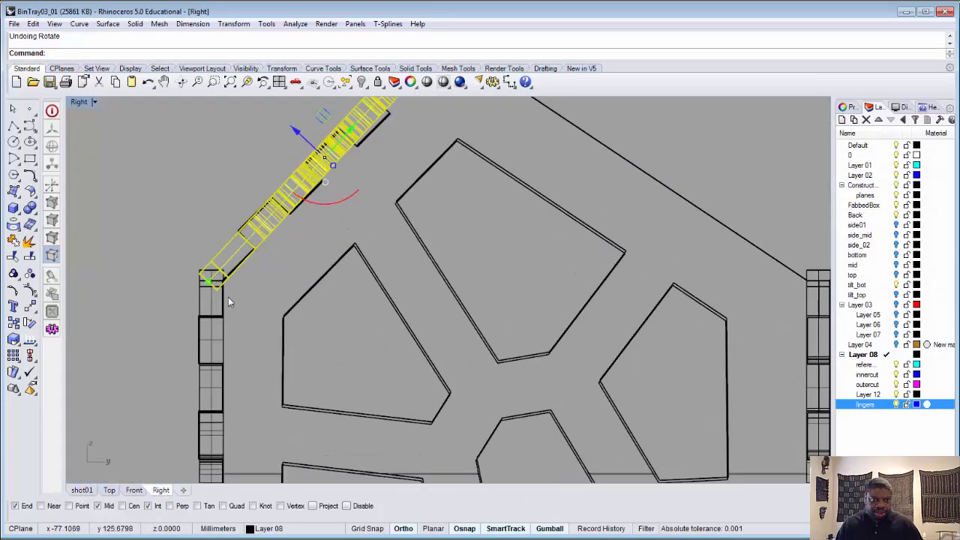
In the Right view, rotate the tilted panel about its bottom corner until its top inner corner snaps to the side wall's peak.
{"action": "scroll", "coordinate": [229, 301], "scroll_direction": "up", "scroll_amount": 5}
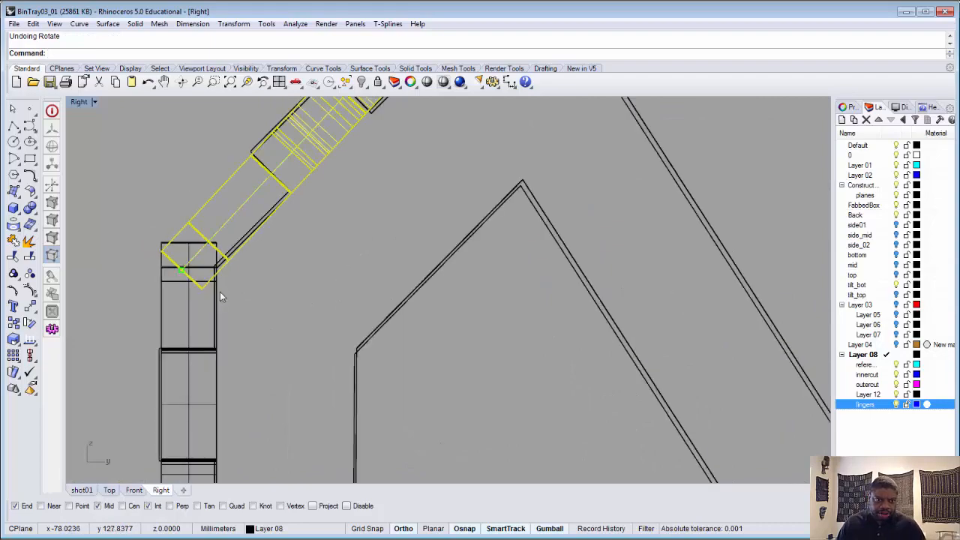
{"action": "scroll", "coordinate": [219, 299], "scroll_direction": "down", "scroll_amount": 6}
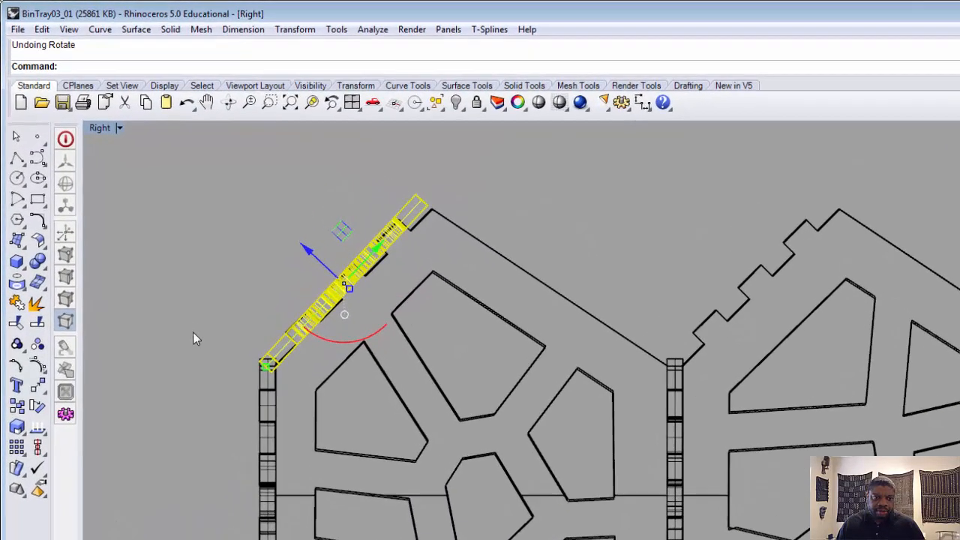
{"action": "right_click", "coordinate": [184, 299]}
{"action": "scroll", "coordinate": [207, 301], "scroll_direction": "up", "scroll_amount": 6}
{"action": "left_click", "coordinate": [274, 348]}
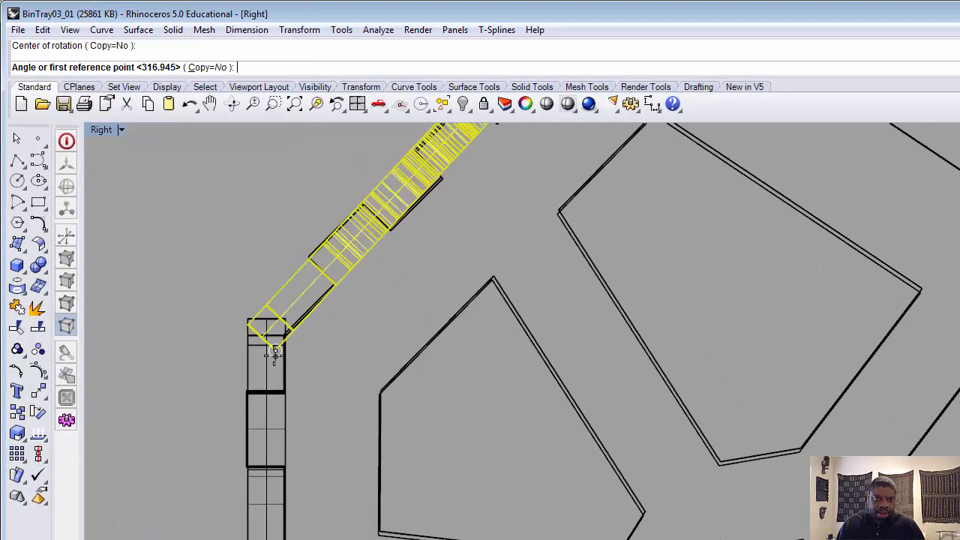
{"action": "scroll", "coordinate": [274, 348], "scroll_direction": "down", "scroll_amount": 4}
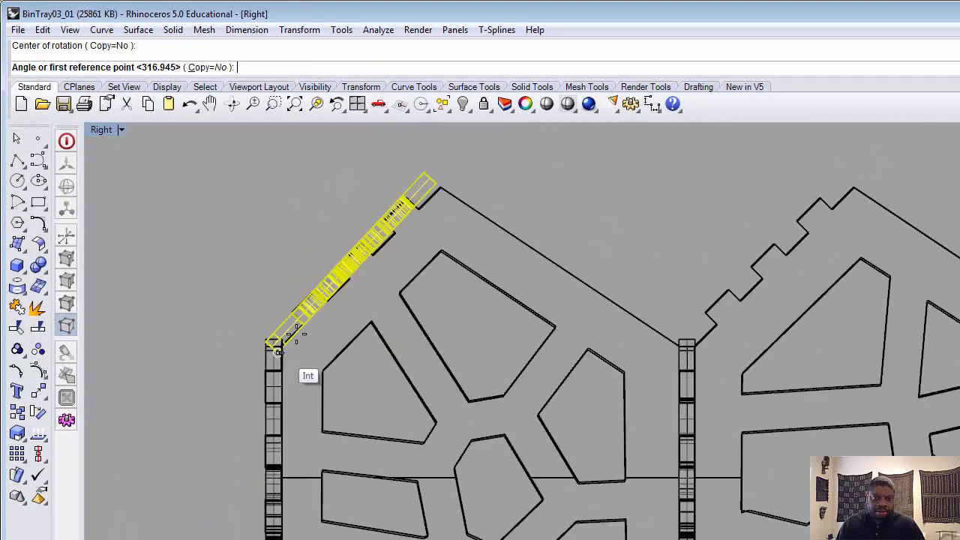
{"action": "left_click", "coordinate": [435, 184]}
{"action": "scroll", "coordinate": [433, 183], "scroll_direction": "up", "scroll_amount": 5}
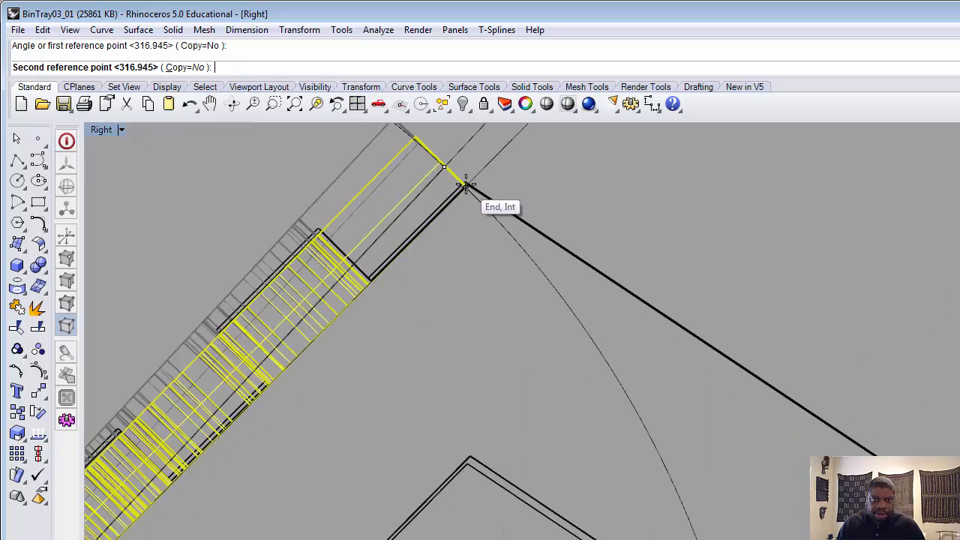
{"action": "left_click", "coordinate": [464, 183]}
Return to the shot01 perspective view and check the adjusted panel's fit along the sloped edge and at the front corner.
{"action": "scroll", "coordinate": [461, 185], "scroll_direction": "down", "scroll_amount": 5}
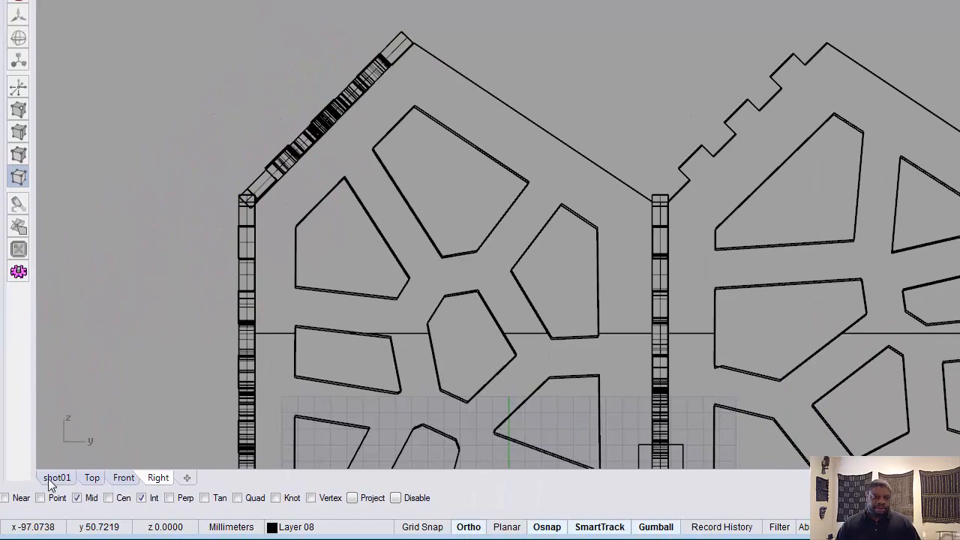
{"action": "left_click", "coordinate": [51, 480]}
{"action": "scroll", "coordinate": [229, 277], "scroll_direction": "down", "scroll_amount": 8}
{"action": "scroll", "coordinate": [195, 386], "scroll_direction": "up", "scroll_amount": 8}
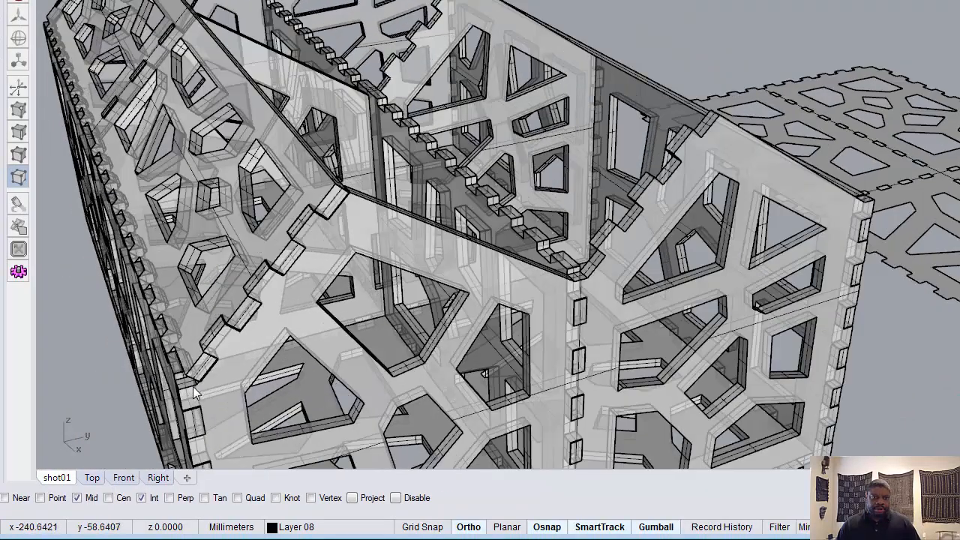
{"action": "scroll", "coordinate": [197, 386], "scroll_direction": "down", "scroll_amount": 5}
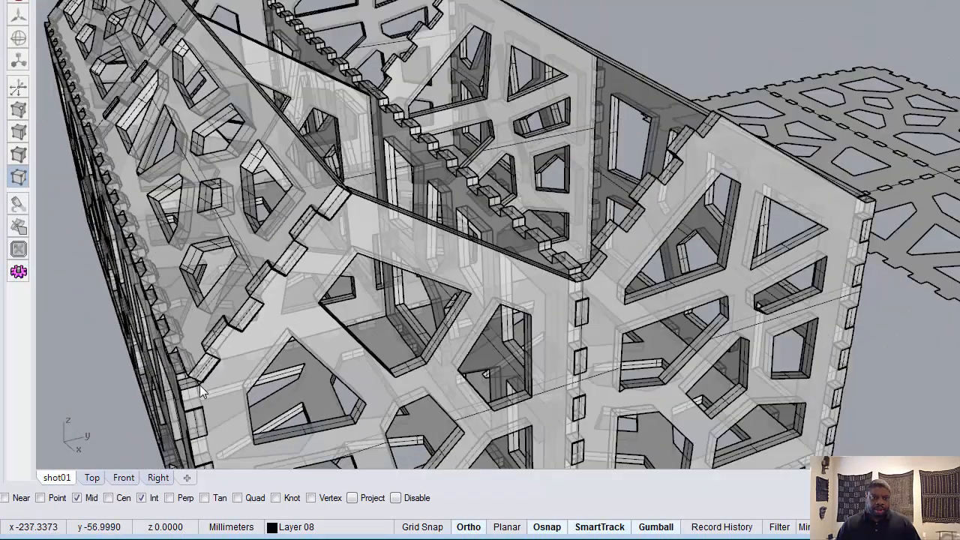
In the Right view, copy the tilted panel from its top inner corner to the matching peak corner of the side wall's second bay.
{"action": "left_click", "coordinate": [157, 477]}
{"action": "scroll", "coordinate": [255, 198], "scroll_direction": "up", "scroll_amount": 6}
{"action": "scroll", "coordinate": [257, 204], "scroll_direction": "down", "scroll_amount": 4}
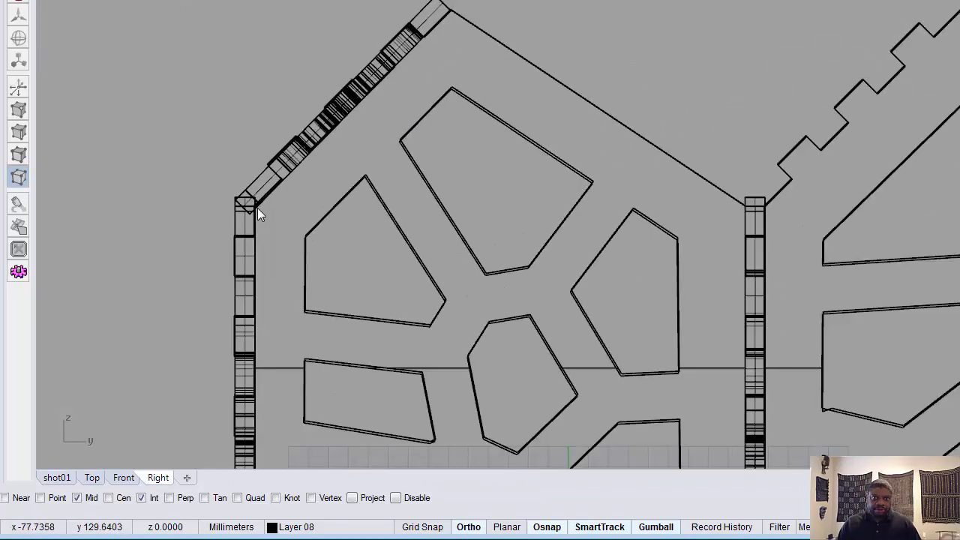
{"action": "scroll", "coordinate": [437, 19], "scroll_direction": "up", "scroll_amount": 4}
{"action": "left_click", "coordinate": [471, 62]}
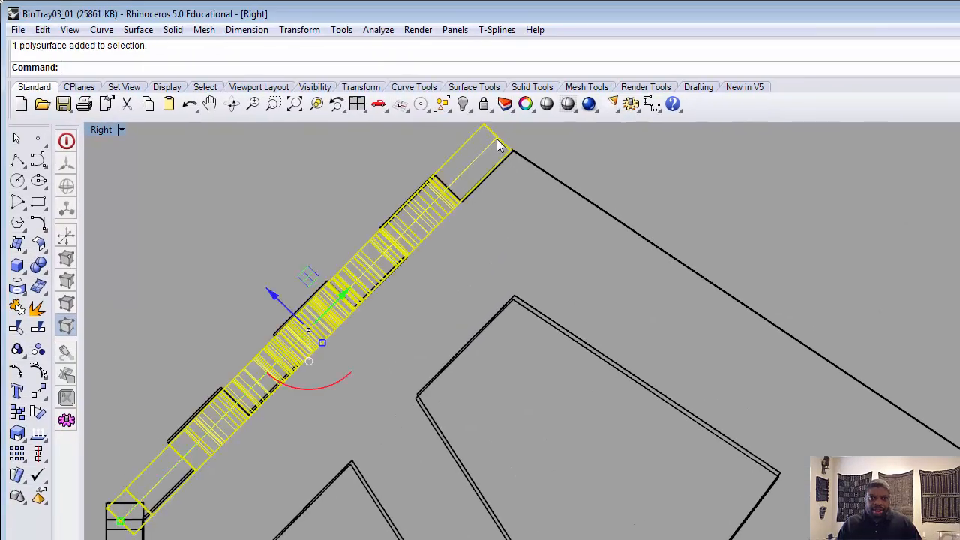
{"action": "left_click", "coordinate": [20, 413]}
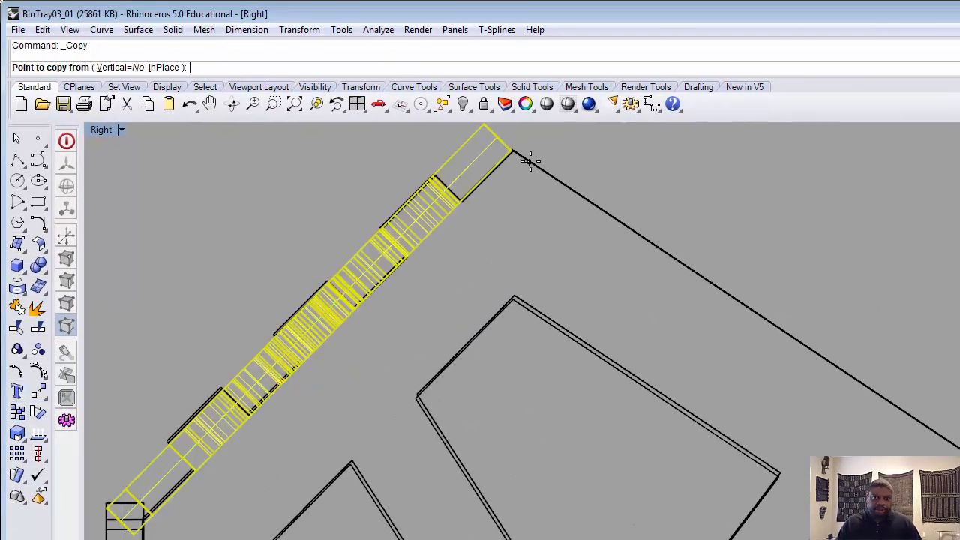
{"action": "left_click", "coordinate": [509, 150]}
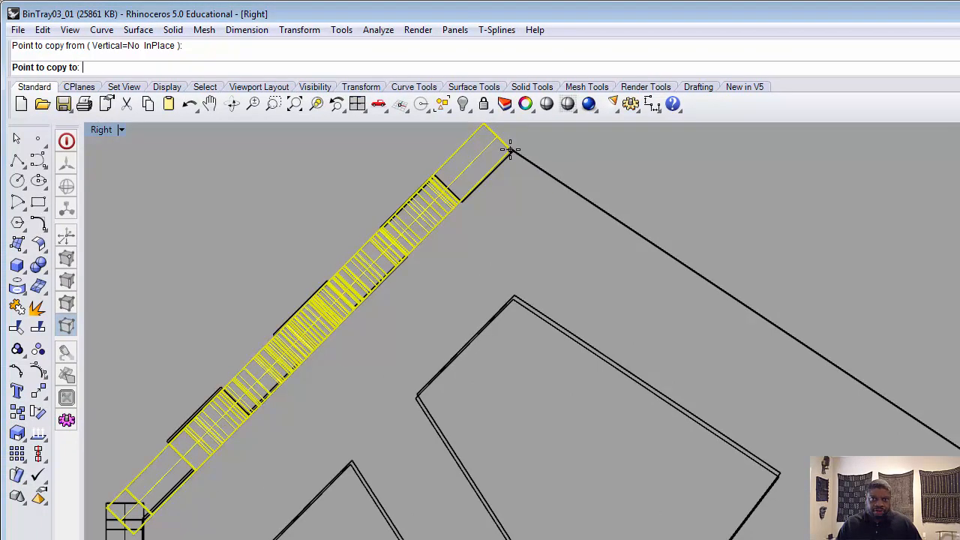
{"action": "scroll", "coordinate": [503, 157], "scroll_direction": "down", "scroll_amount": 5}
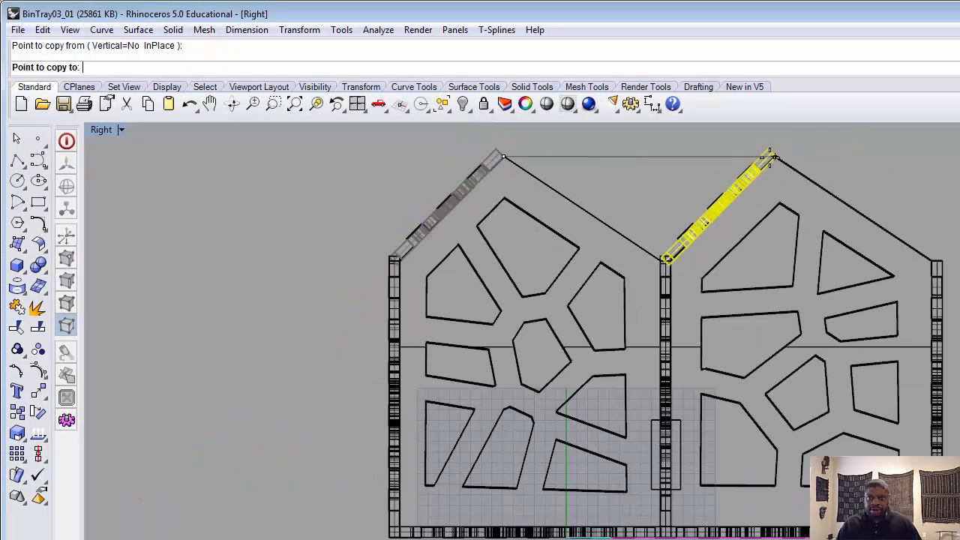
{"action": "scroll", "coordinate": [752, 162], "scroll_direction": "up", "scroll_amount": 5}
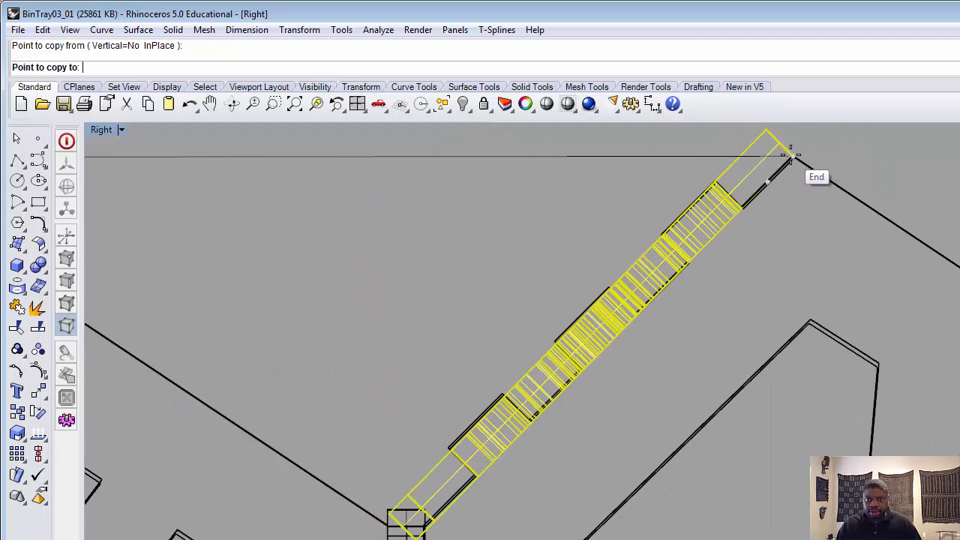
{"action": "left_click", "coordinate": [790, 157]}
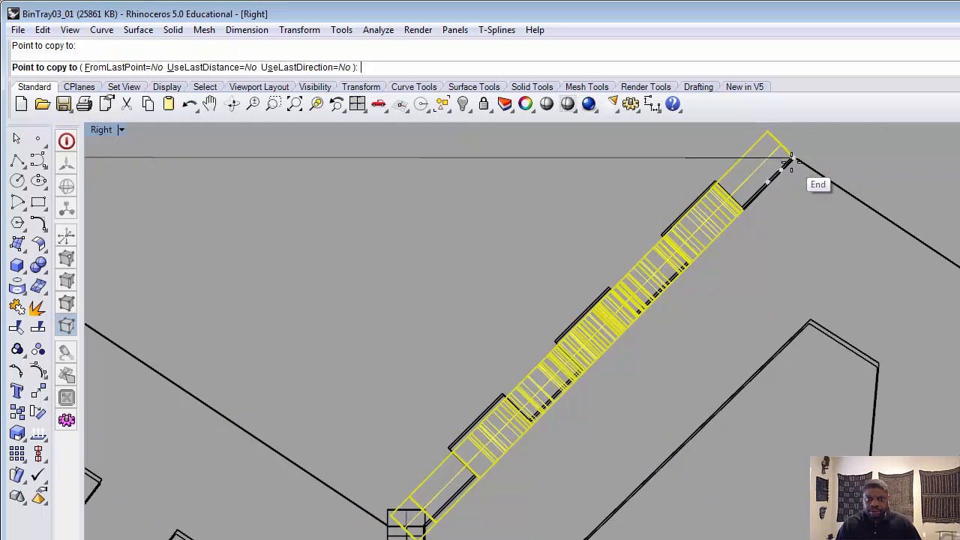
{"action": "key", "text": "Return"}
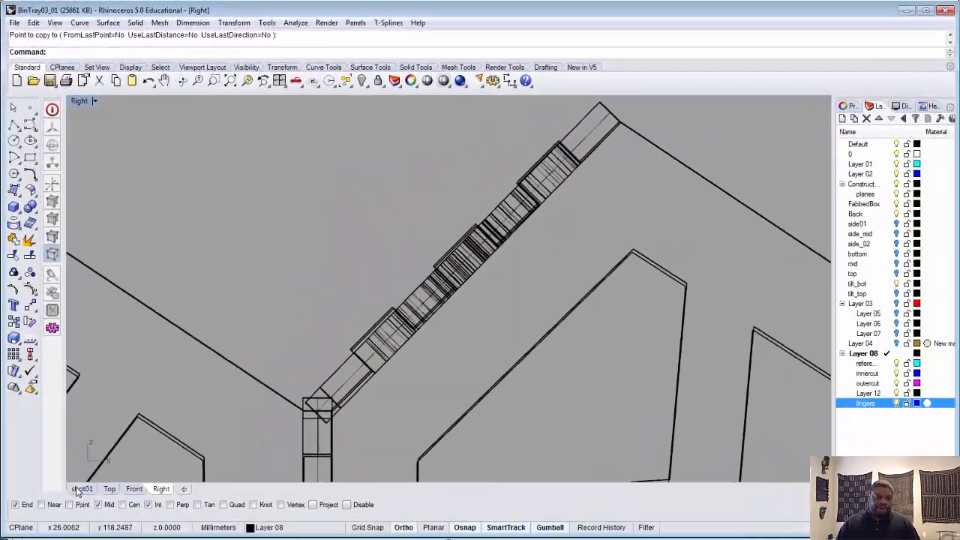
Return to the shot01 perspective view and check how both tilted panels sit on the assembled tray.
{"action": "left_click", "coordinate": [81, 489]}
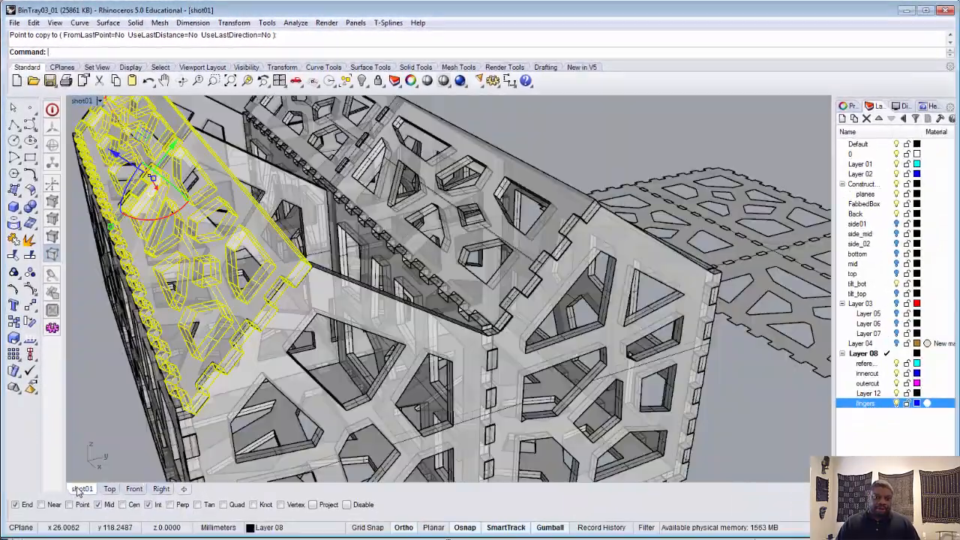
{"action": "left_click", "coordinate": [121, 401]}
{"action": "right_click_drag", "start_coordinate": [148, 374], "coordinate": [177, 408]}
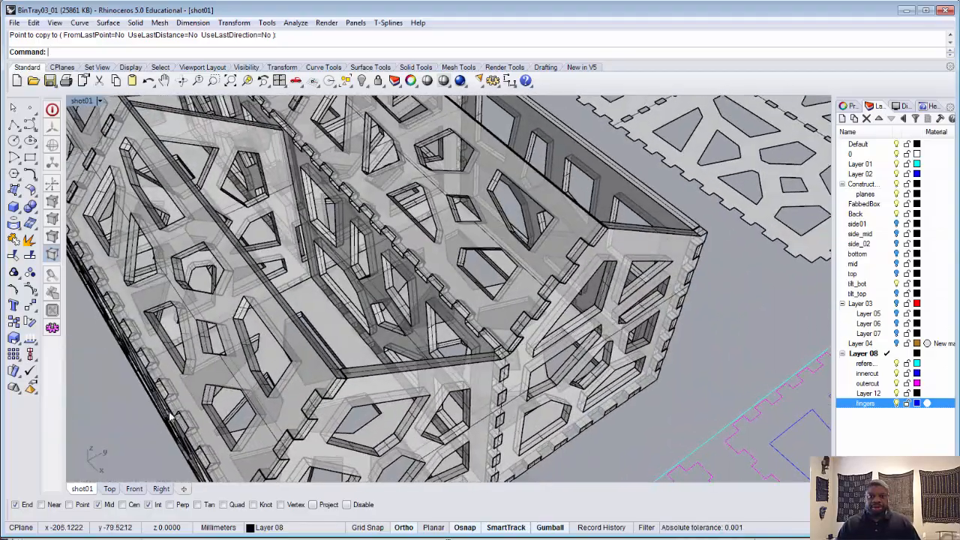
{"action": "scroll", "coordinate": [224, 373], "scroll_direction": "down", "scroll_amount": 10}
{"action": "right_click_drag", "start_coordinate": [225, 373], "coordinate": [190, 292]}
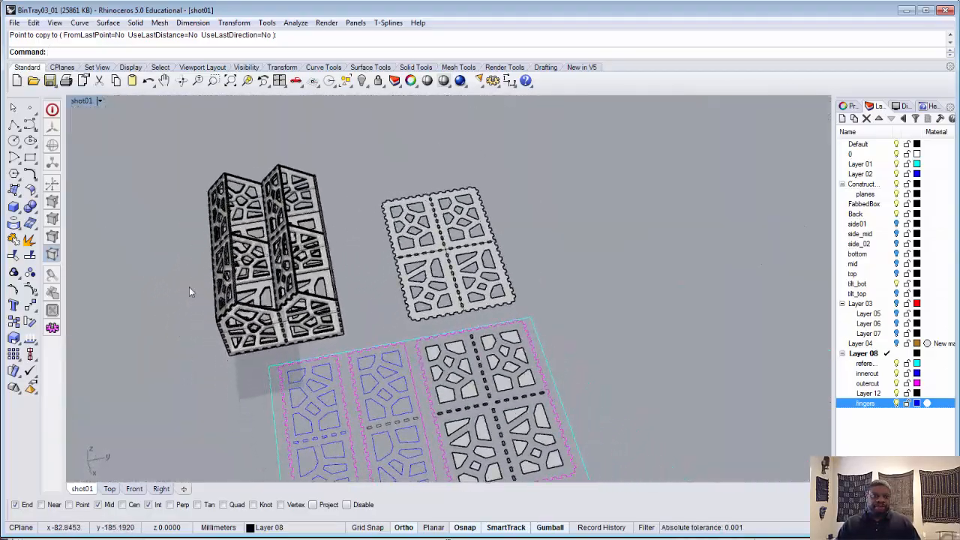
Select the whole assembled tray and rotate it a quarter turn so it stands upright with its bin openings facing forward.
{"action": "left_click_drag", "start_coordinate": [178, 169], "coordinate": [349, 374]}
{"action": "right_click_drag", "start_coordinate": [344, 397], "coordinate": [264, 125]}
{"action": "left_click", "coordinate": [247, 81]}
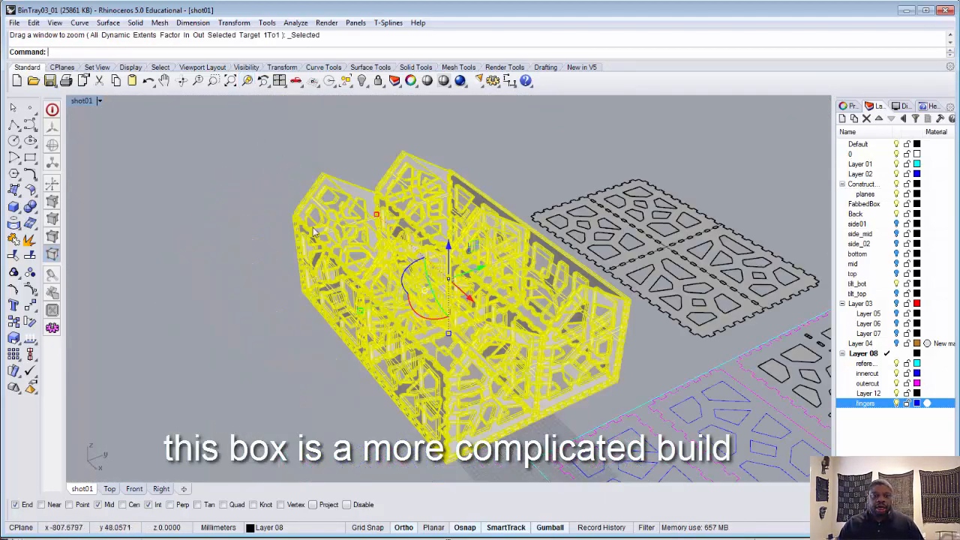
{"action": "right_click_drag", "start_coordinate": [280, 325], "coordinate": [401, 301]}
{"action": "left_click_drag", "start_coordinate": [425, 323], "coordinate": [487, 293]}
{"action": "left_click", "coordinate": [308, 391]}
{"action": "right_click_drag", "start_coordinate": [491, 342], "coordinate": [486, 296]}
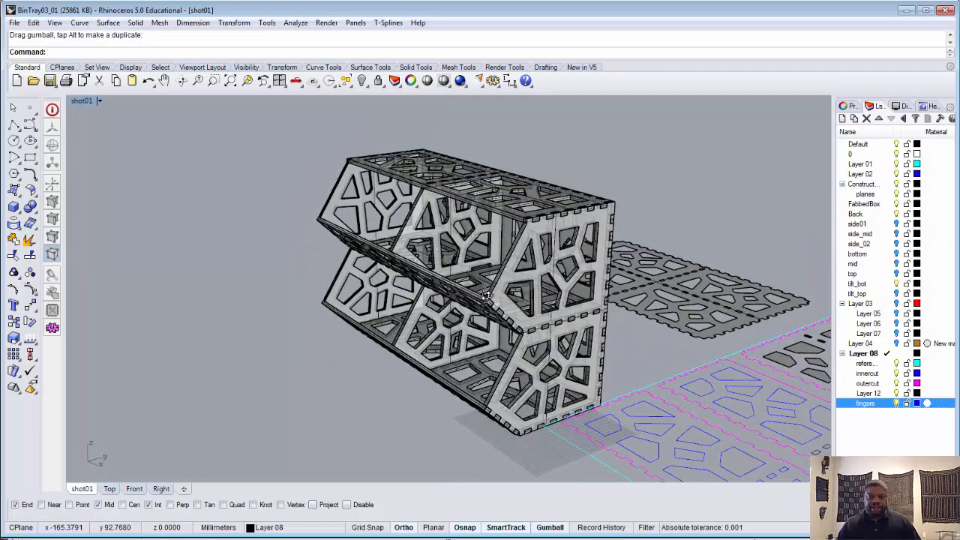
Examine the upright bin tray's openings, tilted panels and finger joints from the front and side.
{"action": "scroll", "coordinate": [634, 208], "scroll_direction": "up", "scroll_amount": 4}
{"action": "scroll", "coordinate": [632, 212], "scroll_direction": "down", "scroll_amount": 2}
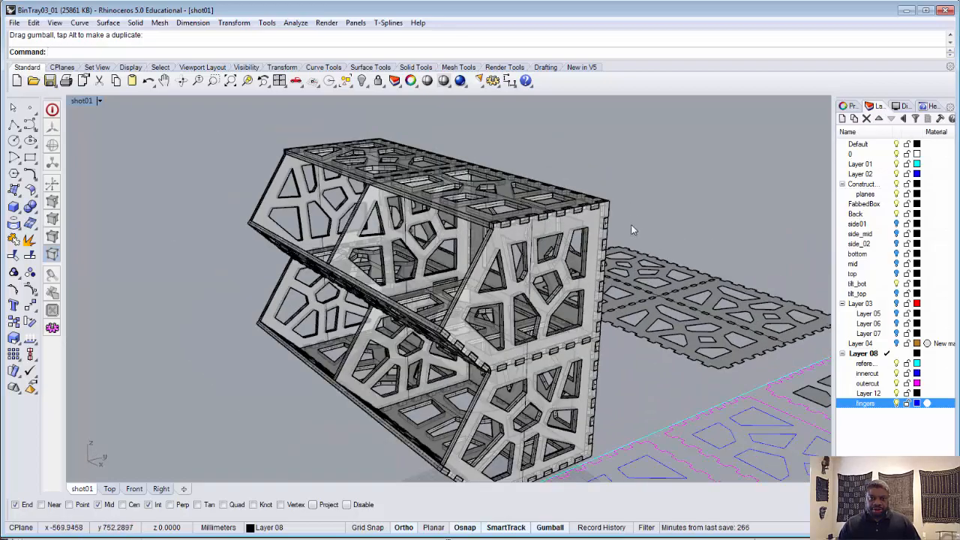
{"action": "right_click_drag", "start_coordinate": [632, 279], "coordinate": [525, 355], "text": "shift"}
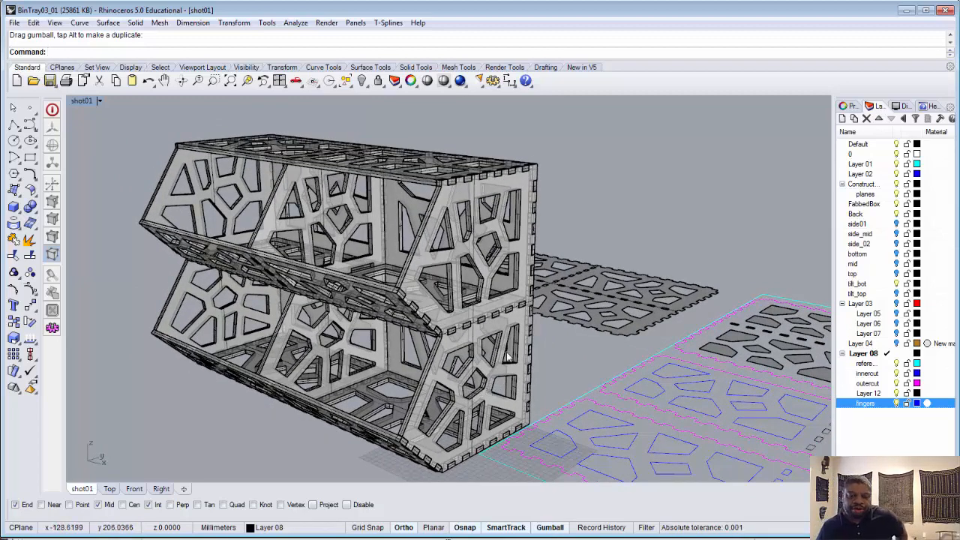
{"action": "right_click_drag", "start_coordinate": [507, 357], "coordinate": [528, 351]}
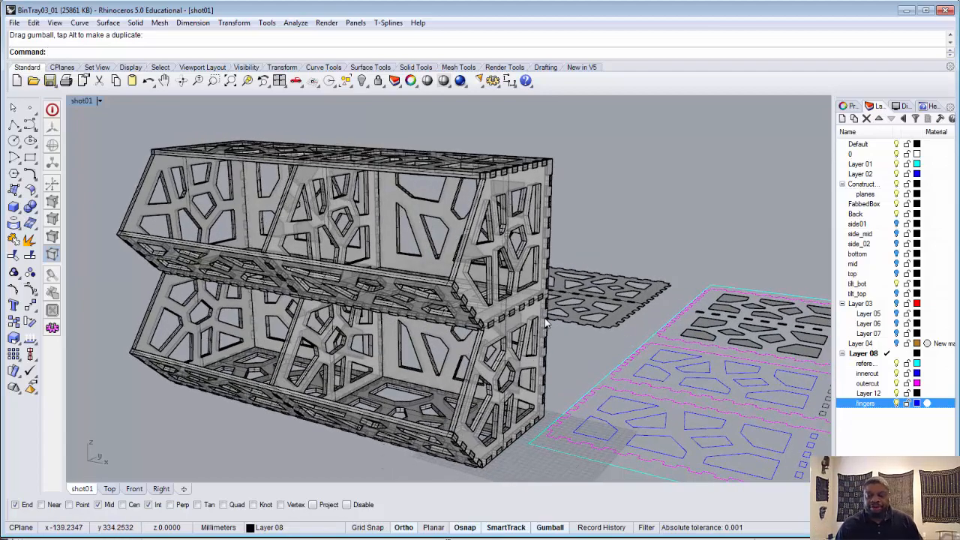